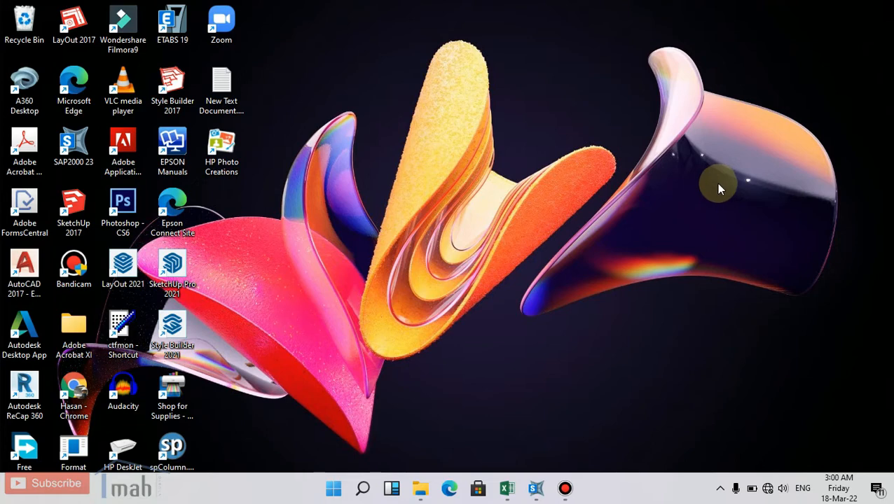
- Switch to the Excel workbook Sambungan Balok-balok.xlsx and examine the beam splice drawing with its flange and web plate dimensions
{"action": "left_click", "coordinate": [508, 488]}
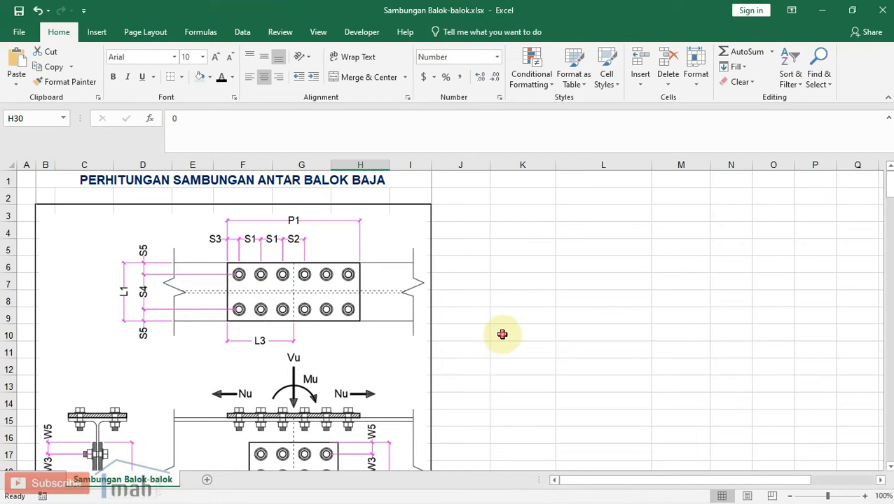
{"action": "left_click", "coordinate": [502, 334]}
{"action": "scroll", "coordinate": [503, 334], "scroll_direction": "down", "scroll_amount": 1}
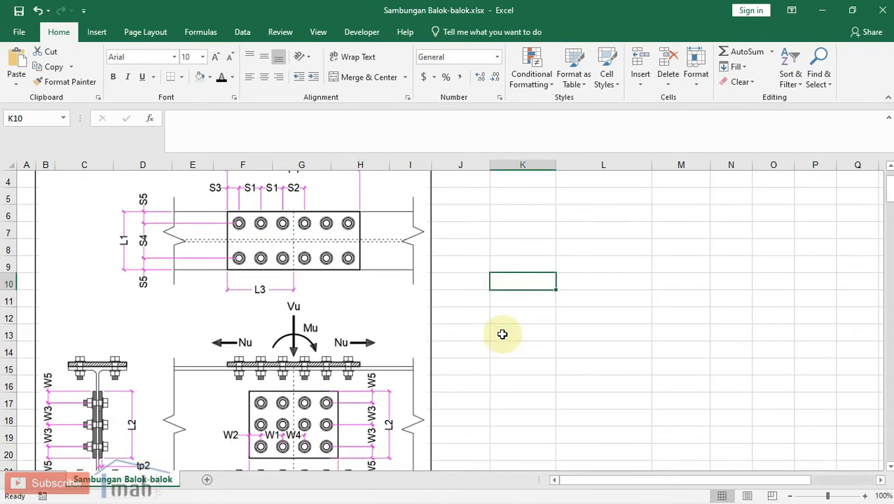
{"action": "scroll", "coordinate": [502, 334], "scroll_direction": "down", "scroll_amount": 1}
{"action": "scroll", "coordinate": [335, 355], "scroll_direction": "down", "scroll_amount": 1}
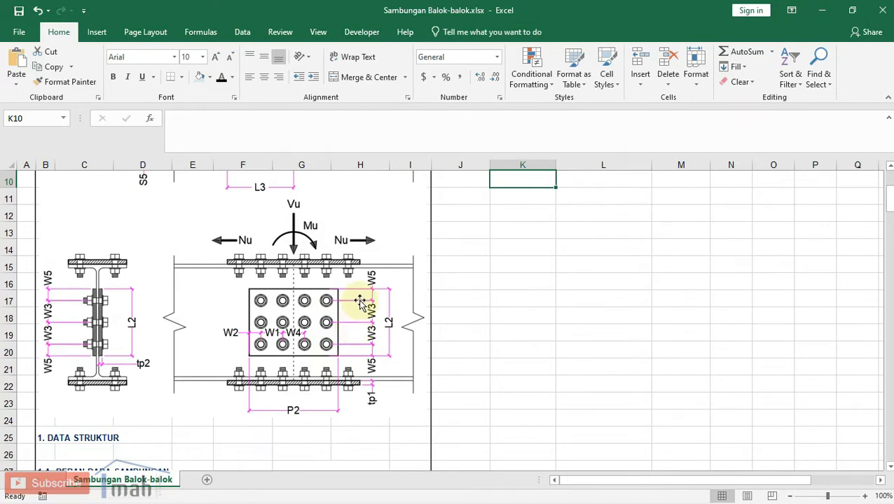
{"action": "scroll", "coordinate": [310, 317], "scroll_direction": "up", "scroll_amount": 1}
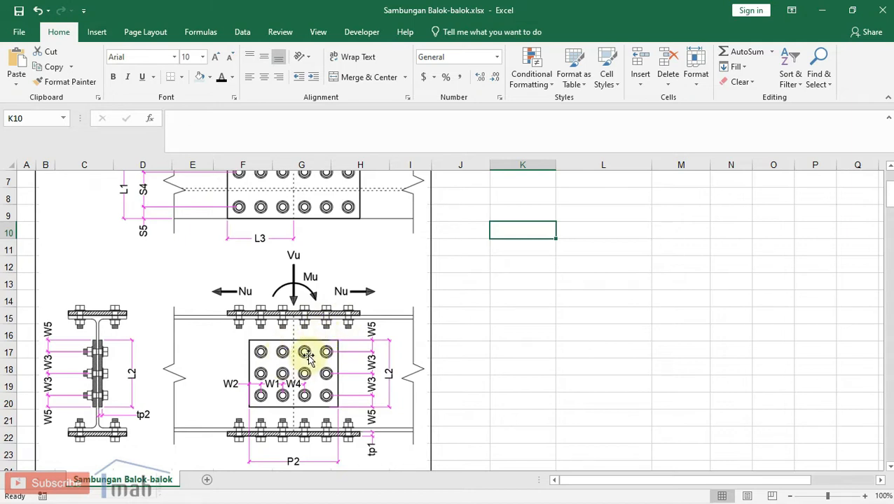
{"action": "scroll", "coordinate": [308, 356], "scroll_direction": "up", "scroll_amount": 1}
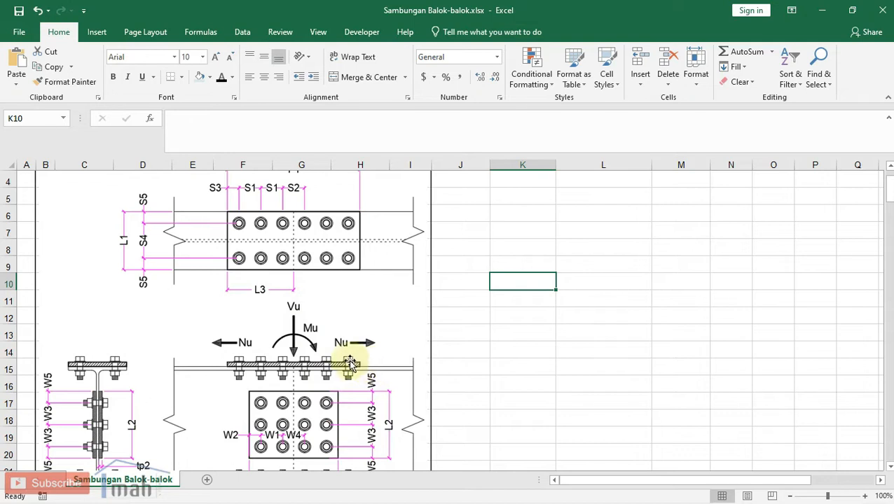
- Review the structural data inputs in sections 1.A to 1.E: loads, steel profile, bolts, and flange and web plate details
{"action": "scroll", "coordinate": [354, 364], "scroll_direction": "down", "scroll_amount": 3}
{"action": "scroll", "coordinate": [349, 363], "scroll_direction": "down", "scroll_amount": 3}
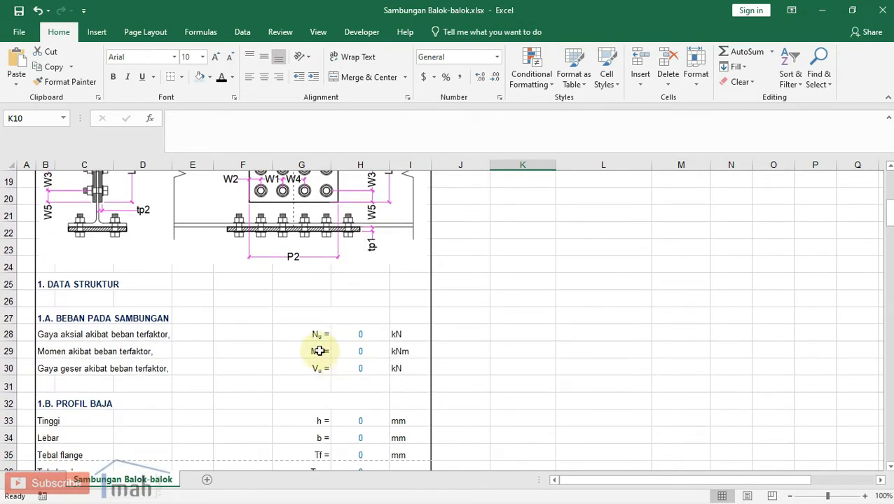
{"action": "scroll", "coordinate": [315, 344], "scroll_direction": "down", "scroll_amount": 1}
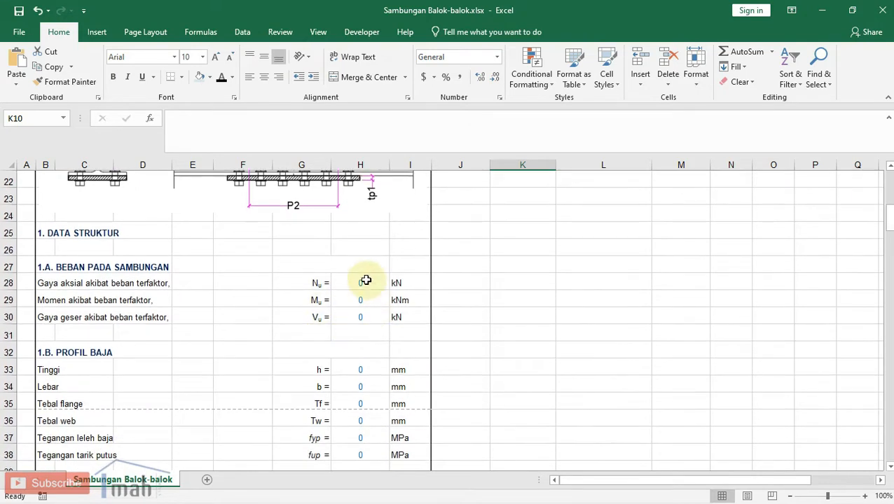
{"action": "left_click", "coordinate": [365, 282]}
{"action": "left_click", "coordinate": [365, 302]}
{"action": "left_click", "coordinate": [365, 313]}
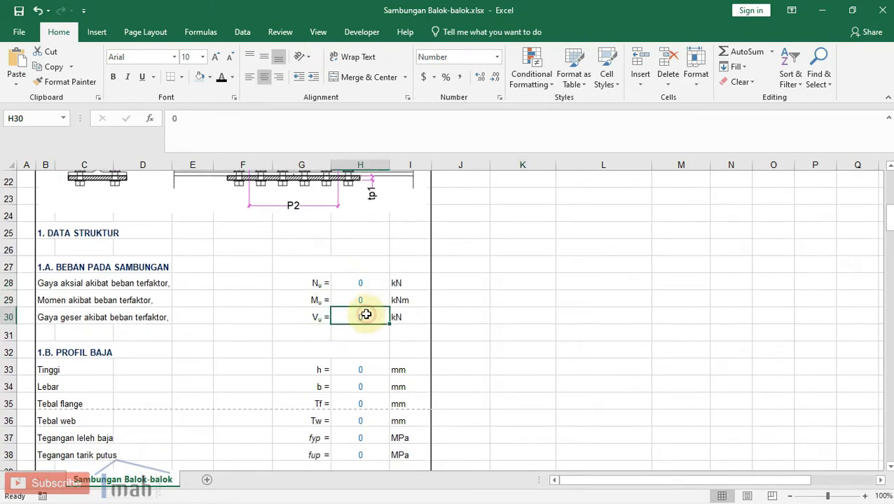
{"action": "scroll", "coordinate": [359, 319], "scroll_direction": "down", "scroll_amount": 3}
{"action": "scroll", "coordinate": [346, 302], "scroll_direction": "down", "scroll_amount": 2}
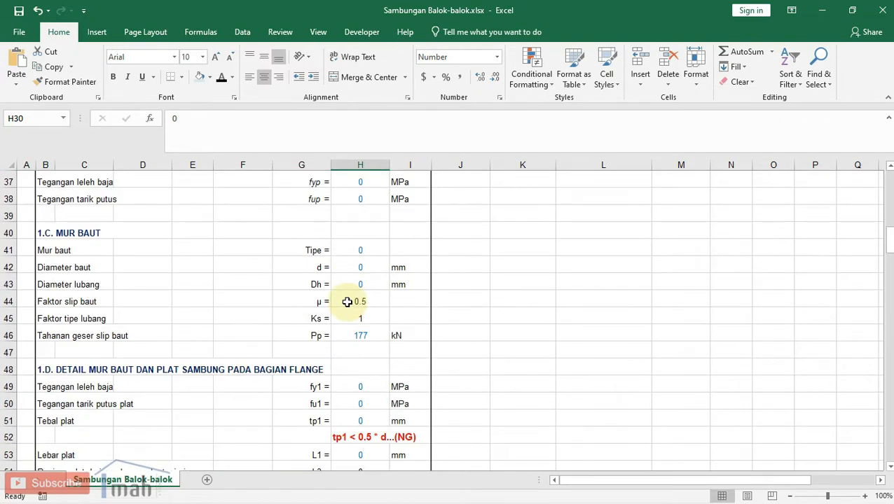
{"action": "scroll", "coordinate": [342, 286], "scroll_direction": "down", "scroll_amount": 3}
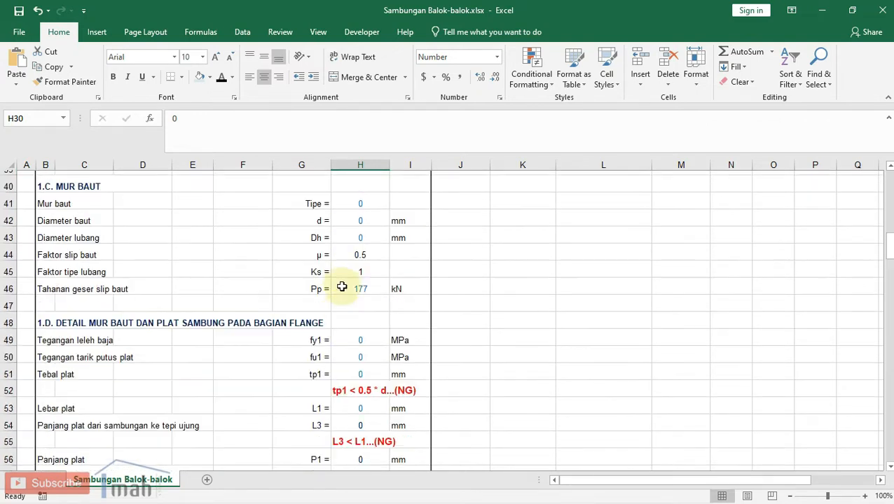
{"action": "scroll", "coordinate": [347, 287], "scroll_direction": "down", "scroll_amount": 4}
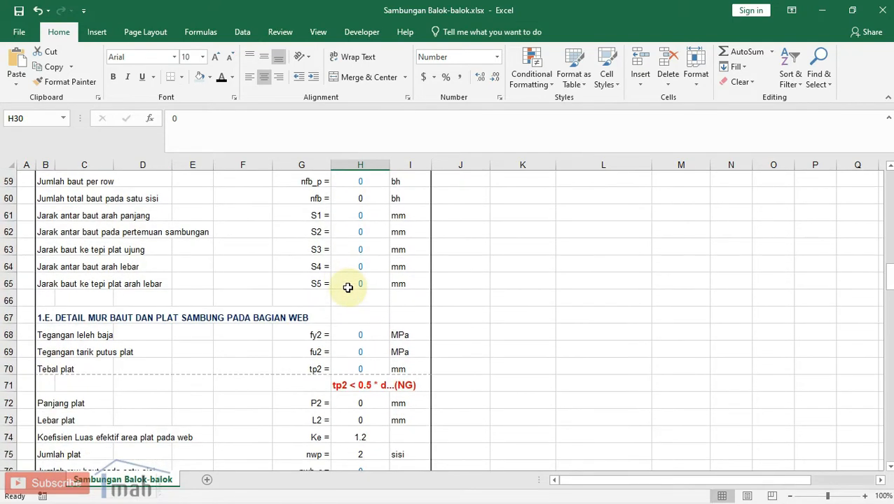
{"action": "scroll", "coordinate": [348, 287], "scroll_direction": "down", "scroll_amount": 2}
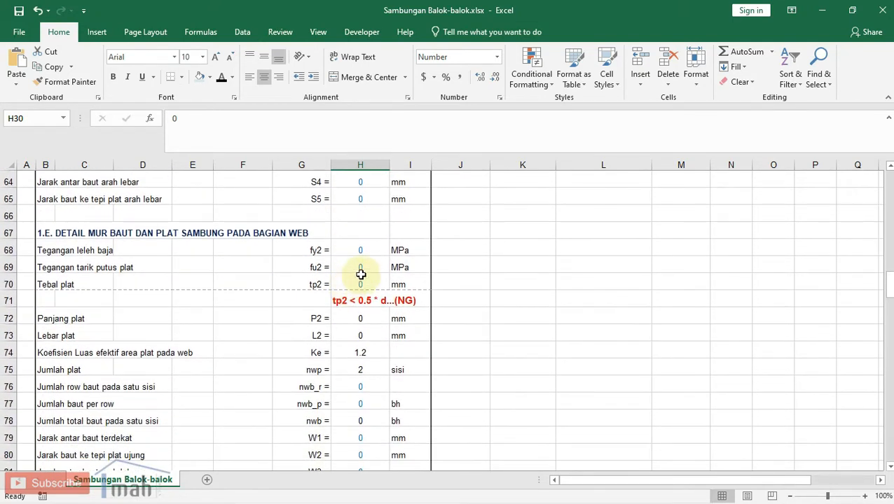
- Examine the flange and web force, plate and bolt calculations in sections 2 to 5, and return to the connection drawing
{"action": "scroll", "coordinate": [361, 274], "scroll_direction": "down", "scroll_amount": 7}
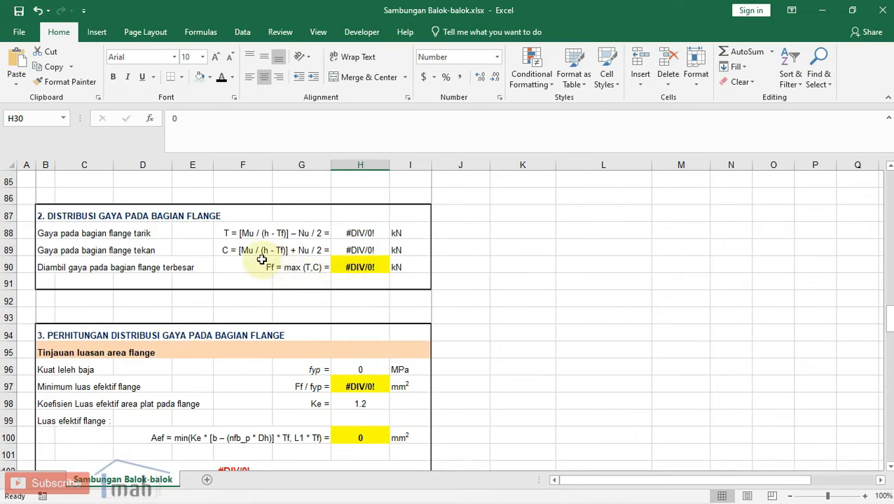
{"action": "scroll", "coordinate": [337, 258], "scroll_direction": "down", "scroll_amount": 1}
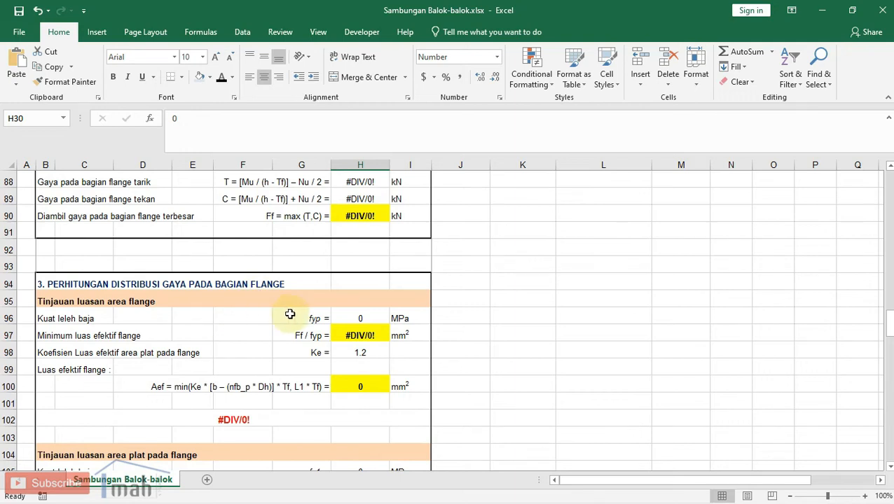
{"action": "scroll", "coordinate": [290, 315], "scroll_direction": "down", "scroll_amount": 7}
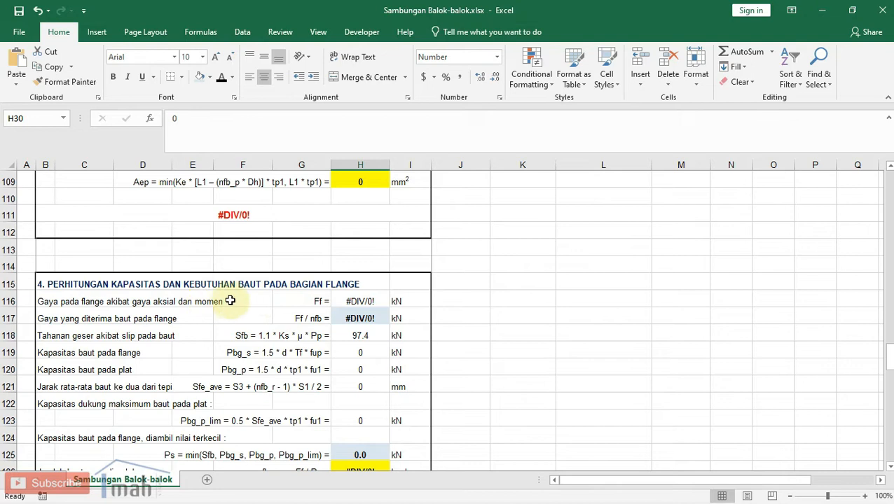
{"action": "scroll", "coordinate": [271, 304], "scroll_direction": "down", "scroll_amount": 4}
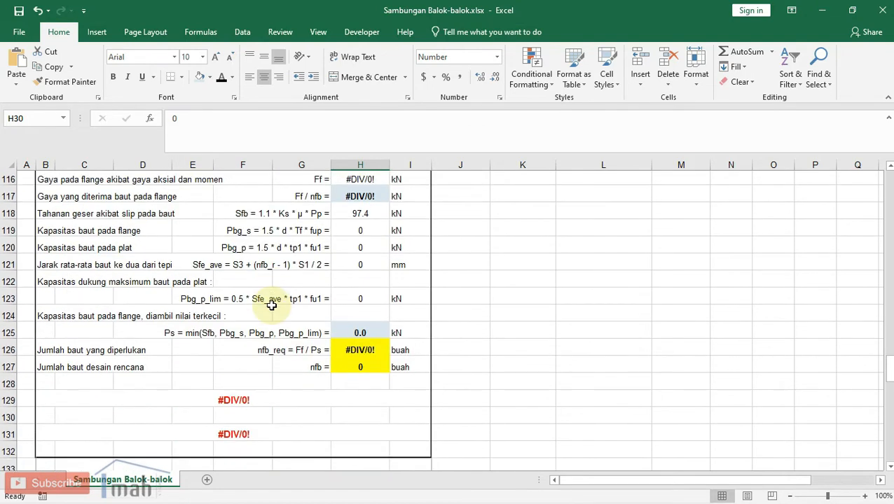
{"action": "scroll", "coordinate": [271, 306], "scroll_direction": "down", "scroll_amount": 3}
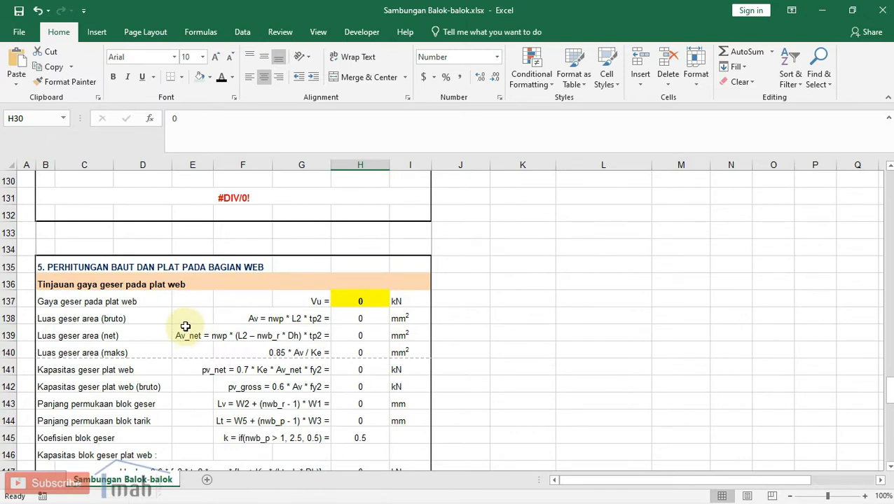
{"action": "scroll", "coordinate": [185, 326], "scroll_direction": "down", "scroll_amount": 11}
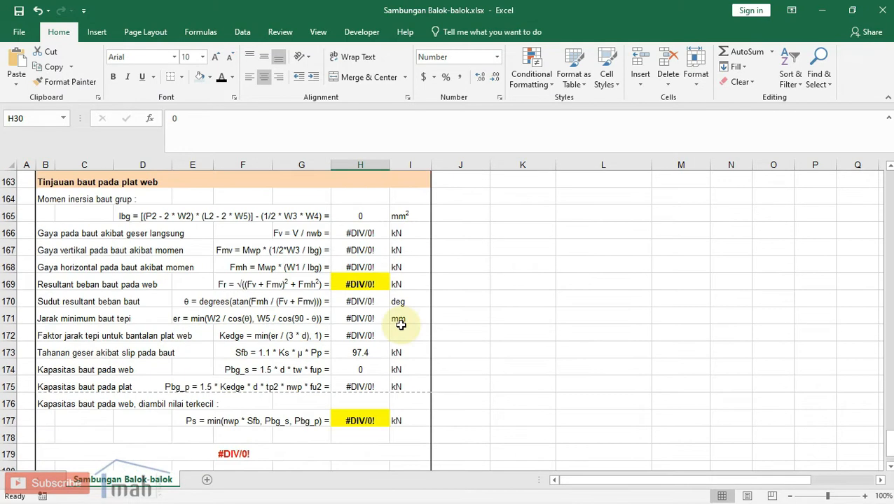
{"action": "scroll", "coordinate": [361, 350], "scroll_direction": "up", "scroll_amount": 9}
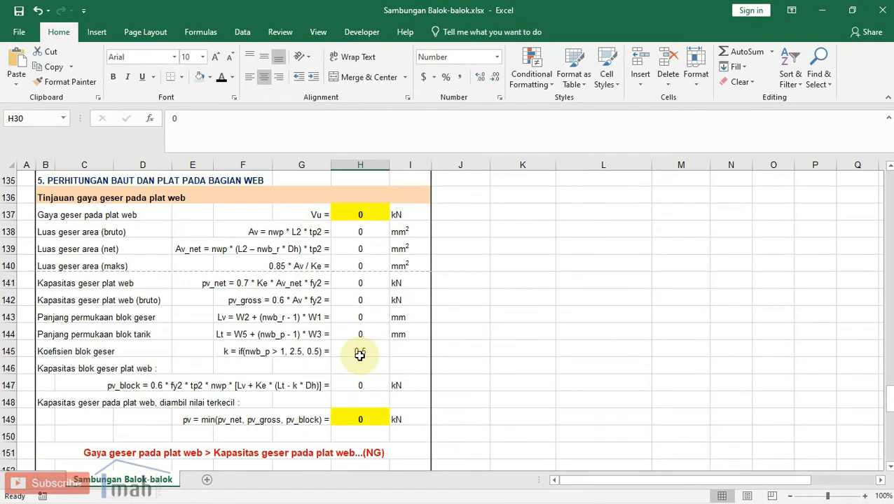
{"action": "scroll", "coordinate": [359, 355], "scroll_direction": "up", "scroll_amount": 13}
{"action": "scroll", "coordinate": [360, 355], "scroll_direction": "up", "scroll_amount": 11}
{"action": "scroll", "coordinate": [360, 355], "scroll_direction": "up", "scroll_amount": 13}
{"action": "scroll", "coordinate": [359, 355], "scroll_direction": "up", "scroll_amount": 5}
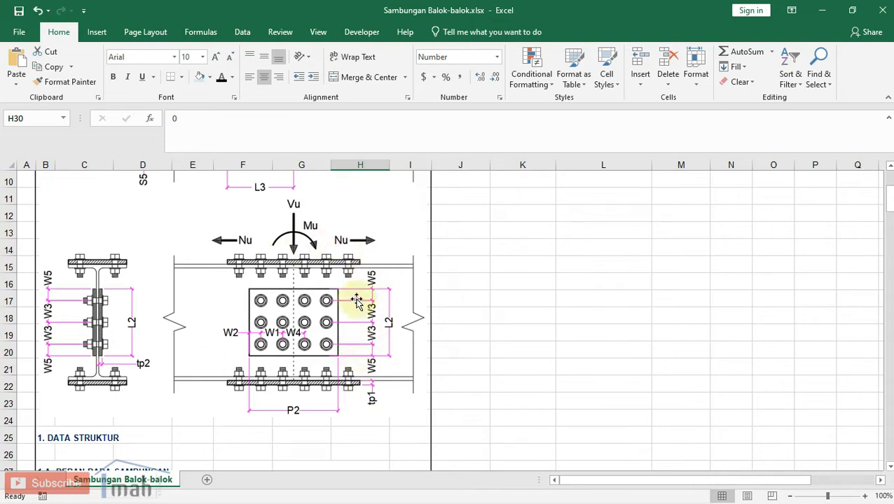
{"action": "scroll", "coordinate": [393, 322], "scroll_direction": "up", "scroll_amount": 2}
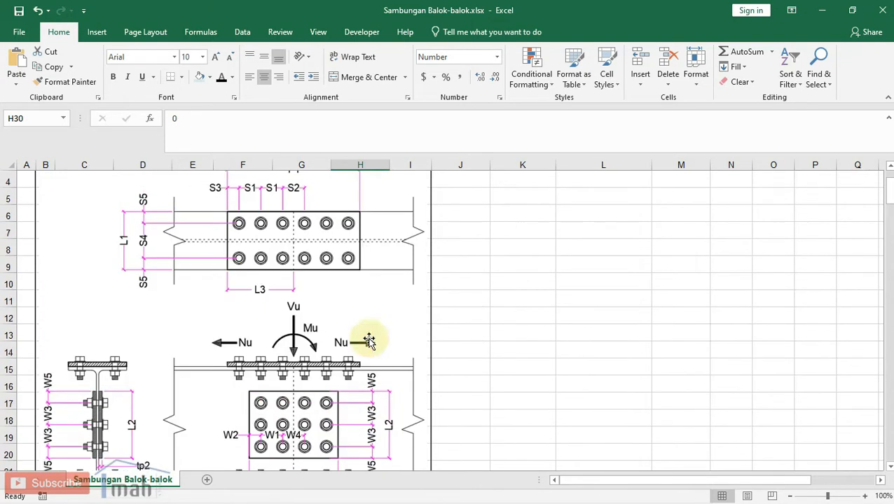
- Switch to SAP2000 and start a new model from the 2D Frames template, keeping the KN, m, C default units
{"action": "mouse_move", "coordinate": [535, 488]}
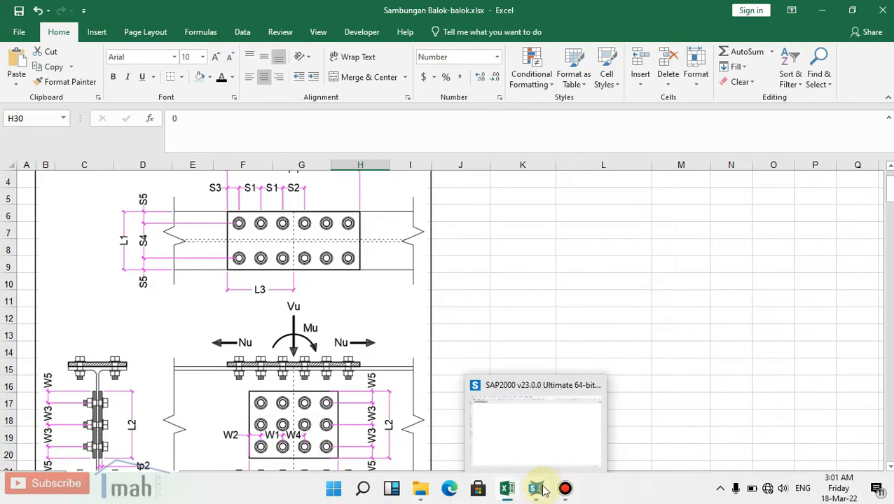
{"action": "left_click", "coordinate": [530, 438]}
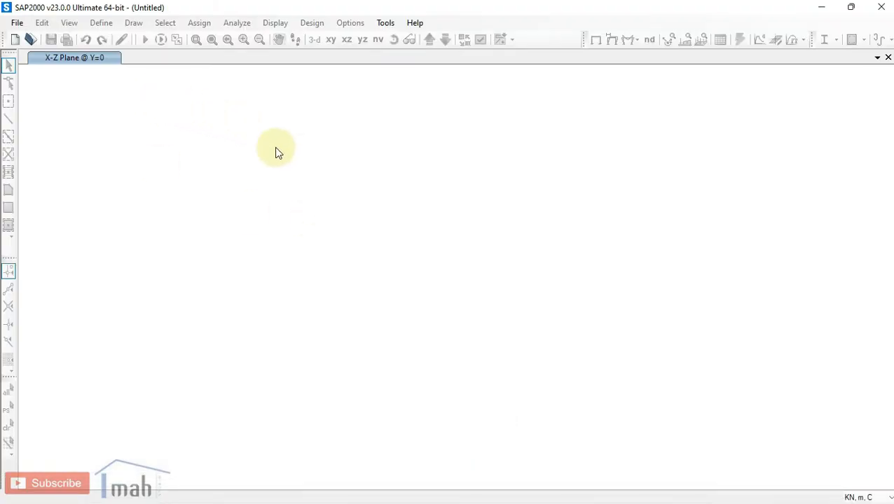
{"action": "left_click", "coordinate": [18, 23]}
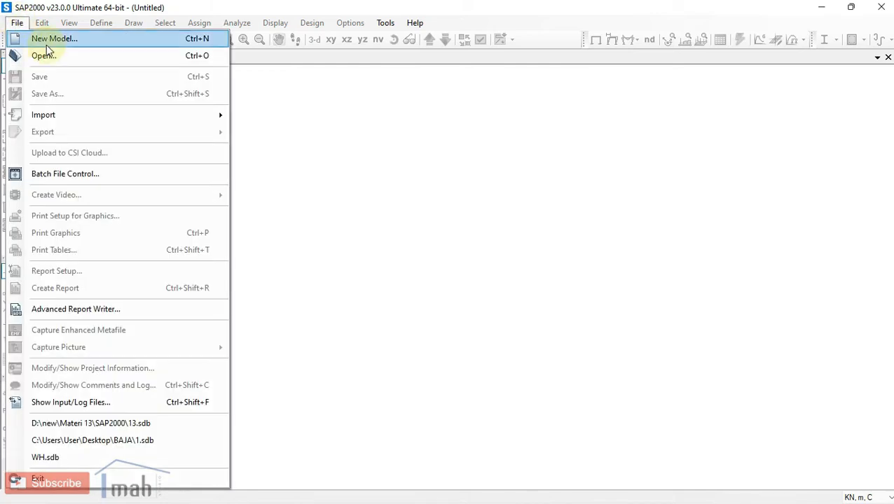
{"action": "left_click", "coordinate": [46, 37]}
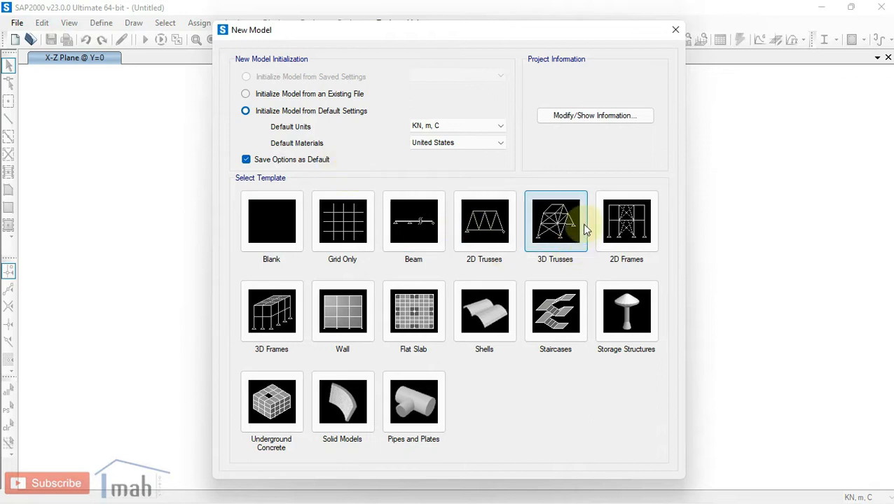
{"action": "left_click", "coordinate": [638, 222]}
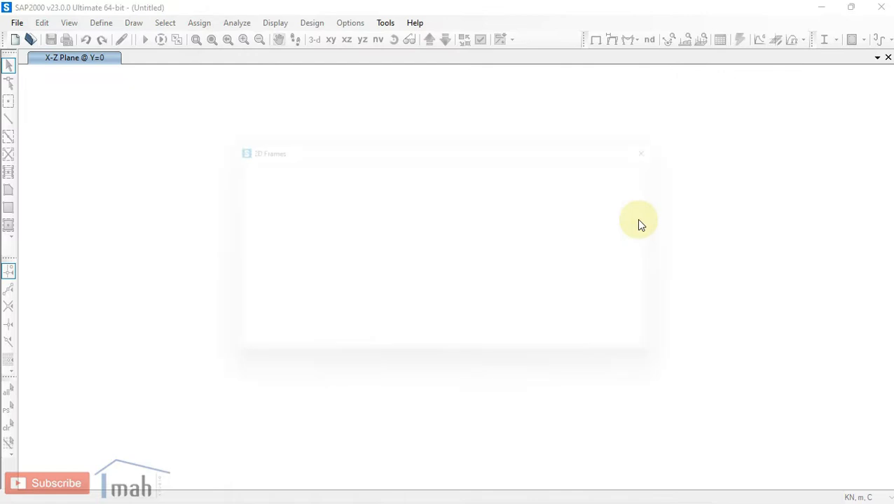
- Create a portal frame with 1 story, 1 bay, 5 m story height and 7.5 m bay width, and close the 3-D View
{"action": "left_click", "coordinate": [488, 190]}
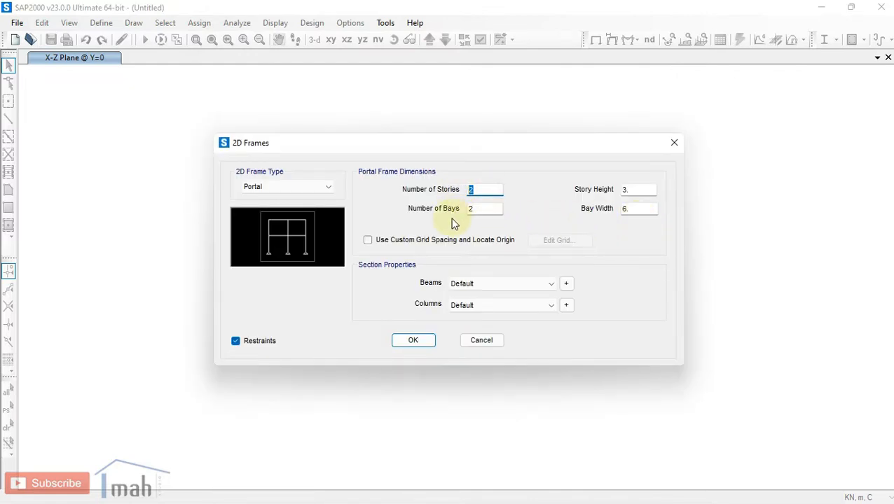
{"action": "type", "text": "1"}
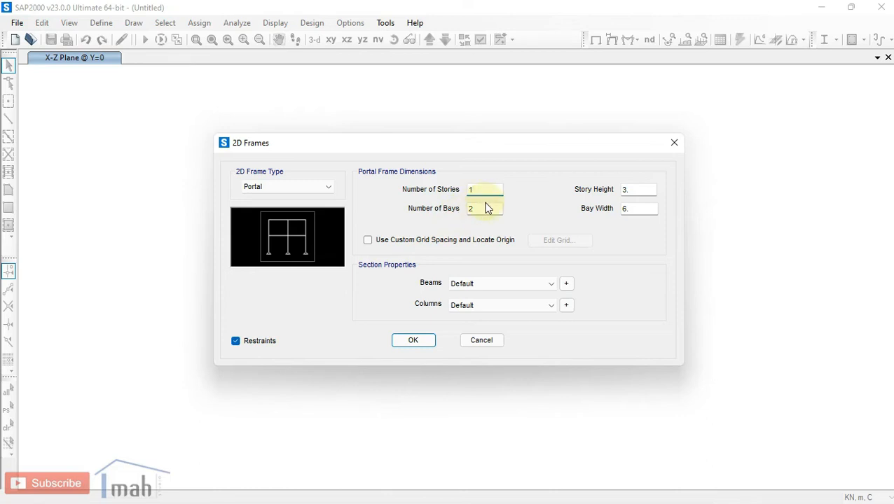
{"action": "double_click", "coordinate": [484, 208]}
{"action": "type", "text": "1"}
{"action": "double_click", "coordinate": [642, 190]}
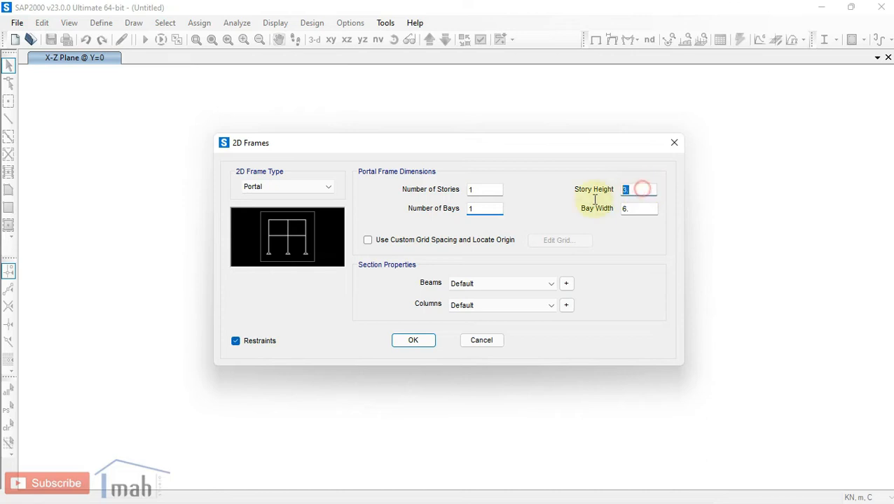
{"action": "double_click", "coordinate": [635, 208]}
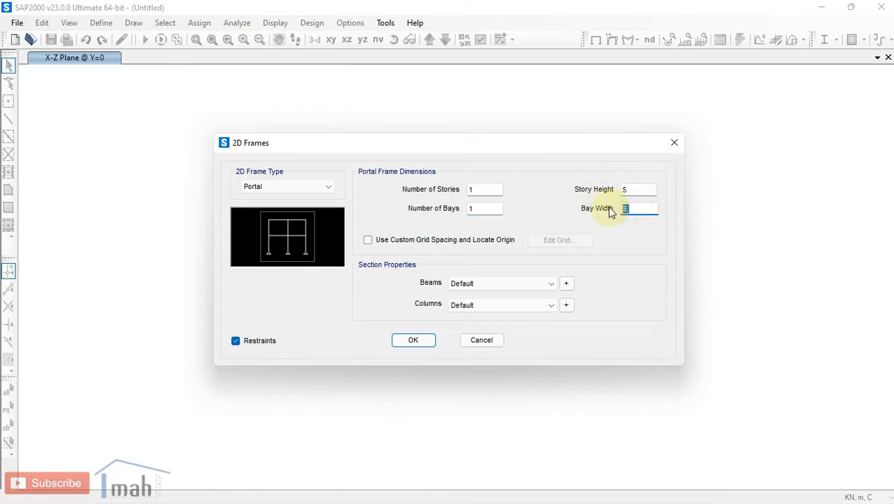
{"action": "type", "text": "7."}
{"action": "left_click", "coordinate": [413, 341]}
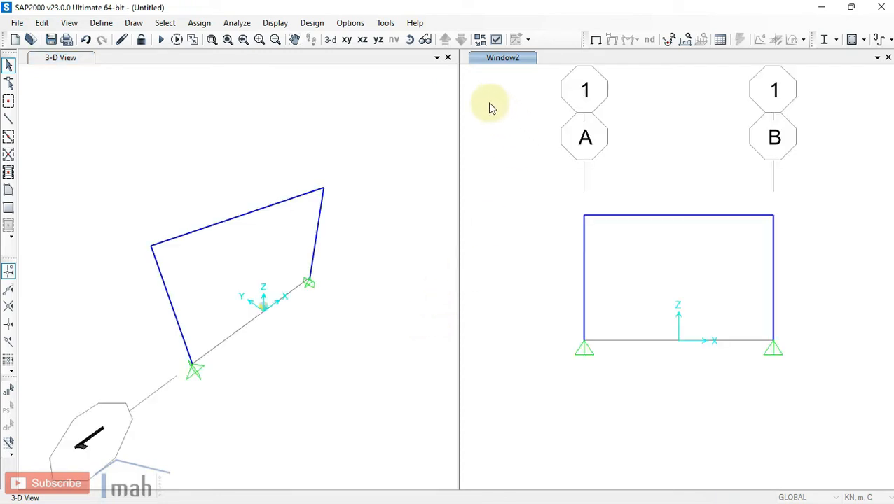
{"action": "left_click", "coordinate": [450, 59]}
{"action": "left_click", "coordinate": [448, 58]}
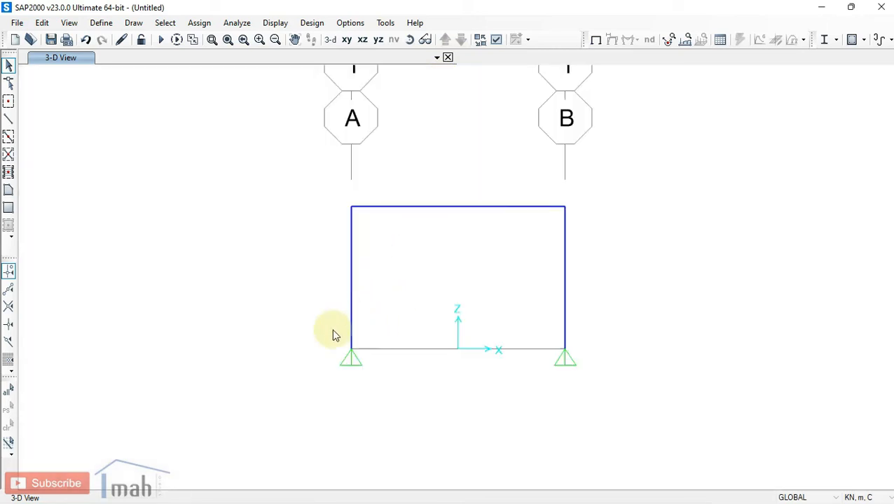
- Assign fixed restraints, with all translations and rotations restrained, to the two base joints of the portal frame
{"action": "left_click_drag", "start_coordinate": [292, 310], "coordinate": [369, 340]}
{"action": "left_click_drag", "start_coordinate": [507, 381], "coordinate": [631, 423]}
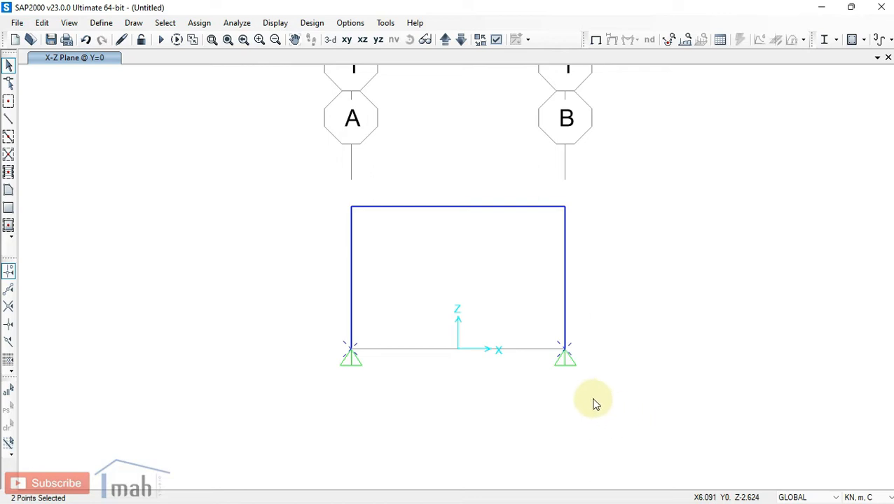
{"action": "left_click", "coordinate": [200, 23]}
{"action": "mouse_move", "coordinate": [217, 39]}
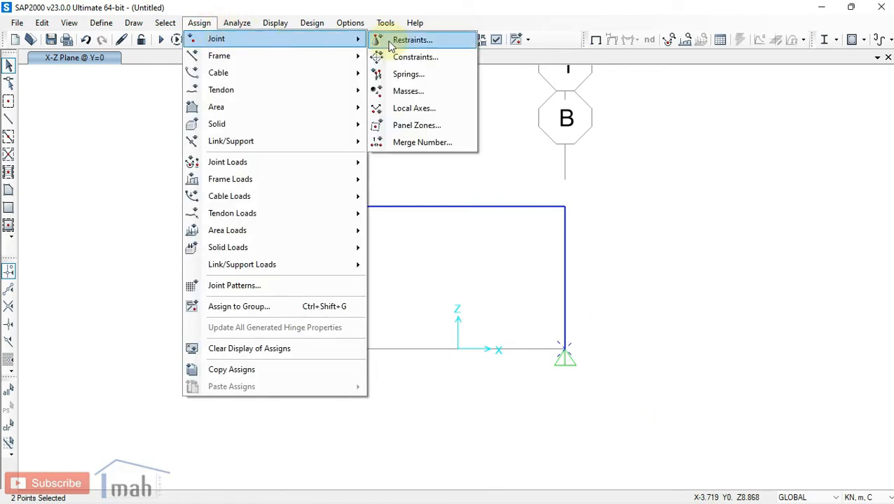
{"action": "left_click", "coordinate": [396, 42]}
{"action": "left_click", "coordinate": [376, 282]}
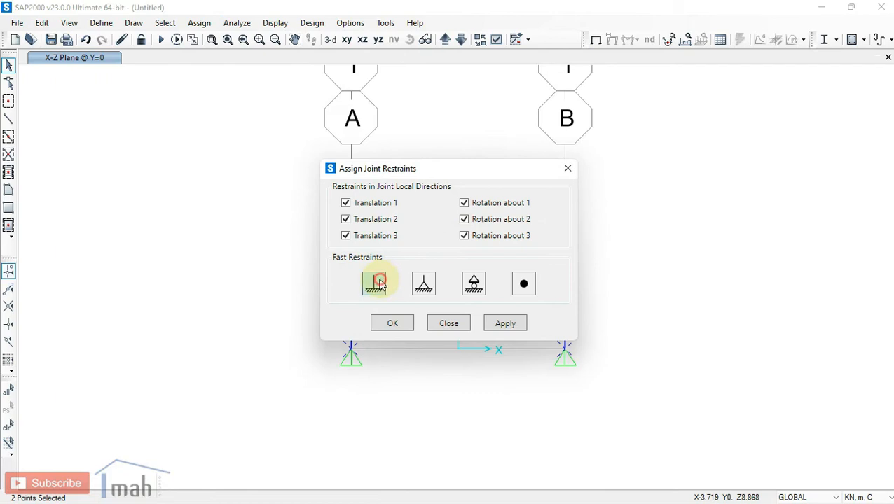
{"action": "left_click", "coordinate": [396, 326]}
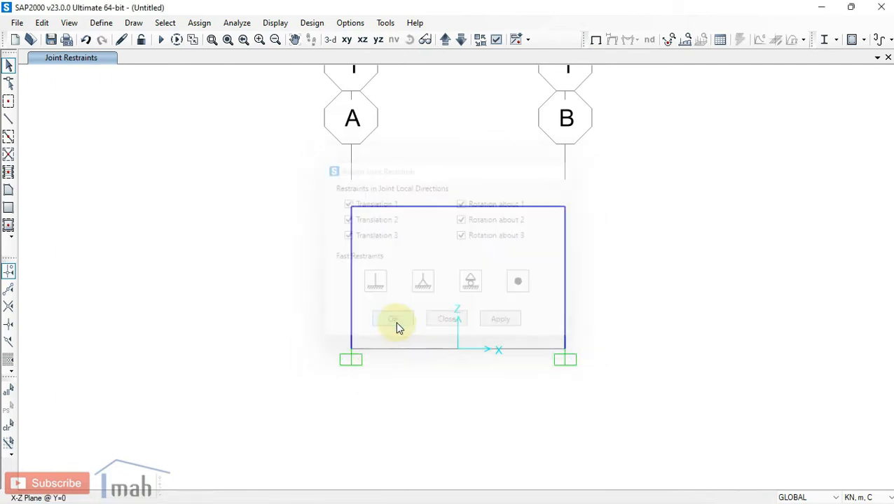
- Add a United States steel material with standard ASTM A36 and Grade 36 to the model
{"action": "left_click", "coordinate": [105, 23]}
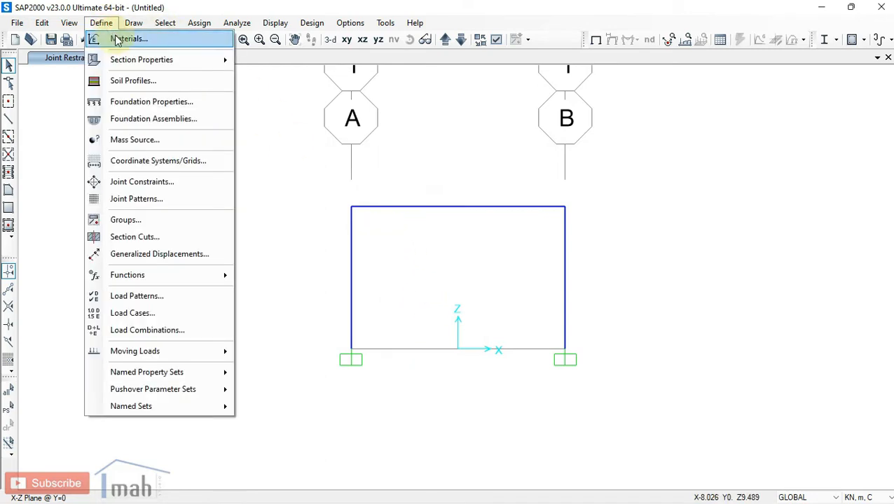
{"action": "left_click", "coordinate": [119, 35]}
{"action": "left_click", "coordinate": [479, 201]}
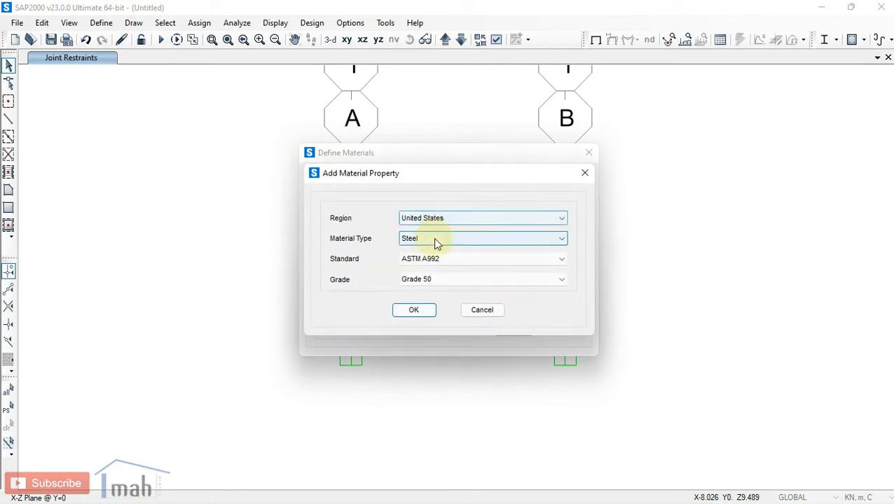
{"action": "left_click", "coordinate": [426, 260]}
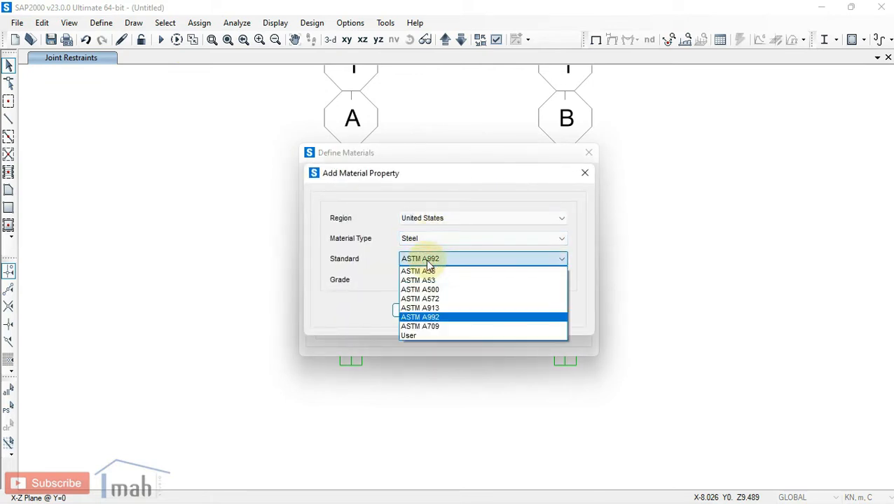
{"action": "left_click", "coordinate": [448, 273]}
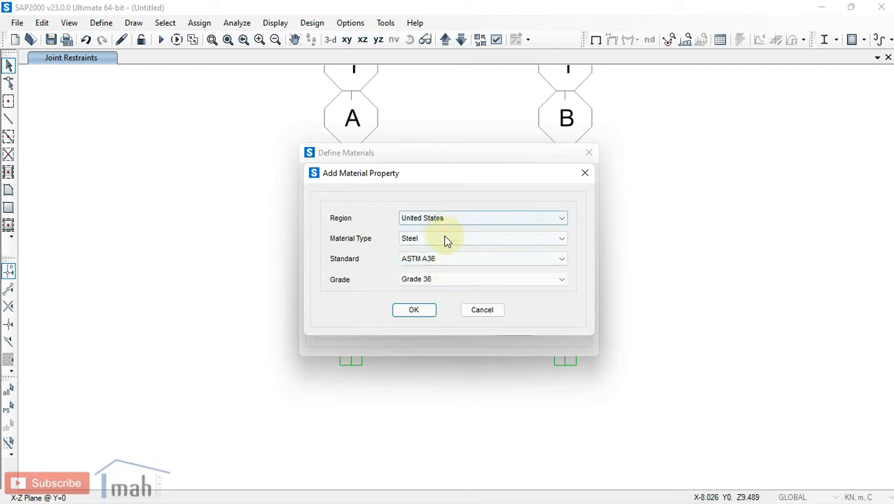
{"action": "left_click", "coordinate": [420, 312]}
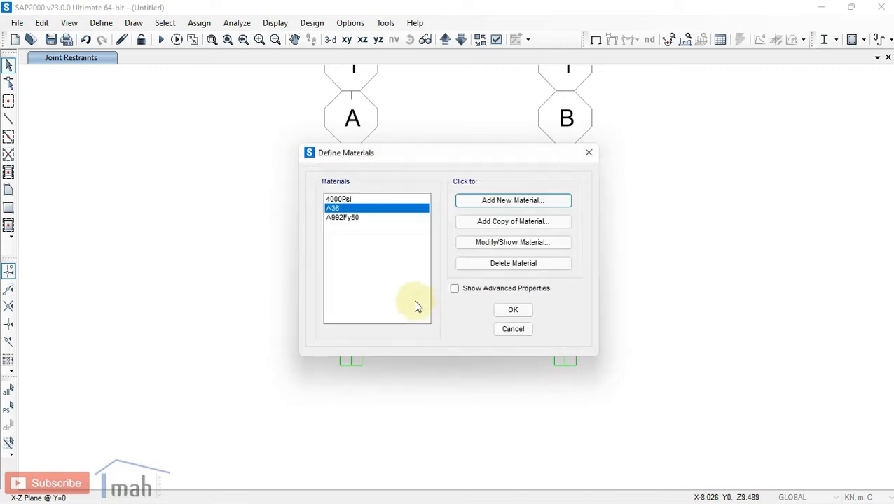
{"action": "left_click", "coordinate": [513, 311]}
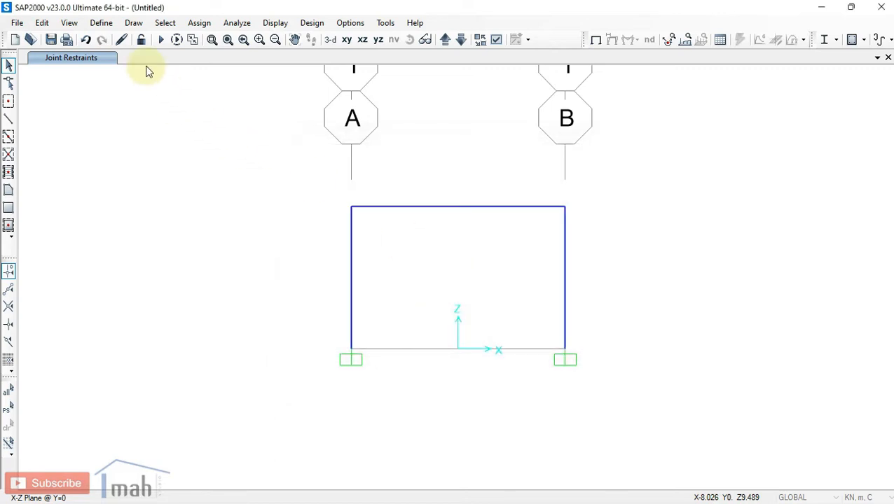
- Add a new steel I/Wide Flange frame section, keeping its default name, dimensions and material
{"action": "left_click", "coordinate": [106, 28]}
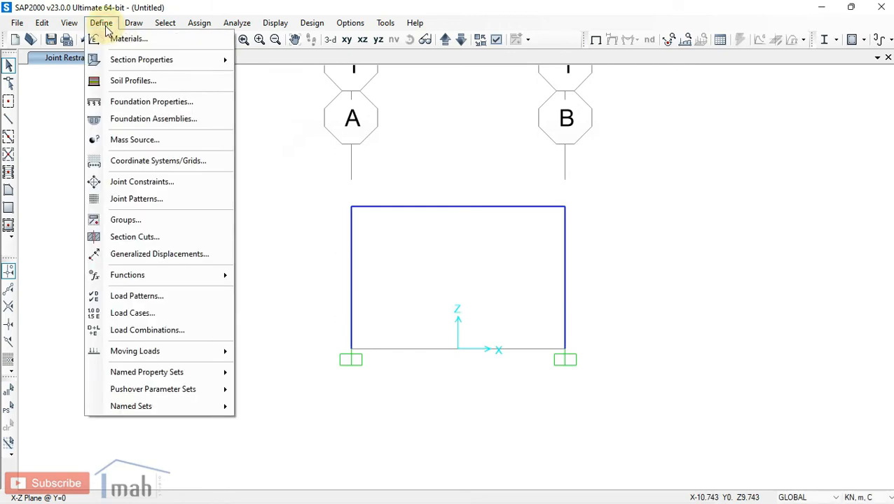
{"action": "mouse_move", "coordinate": [124, 59]}
{"action": "left_click", "coordinate": [287, 62]}
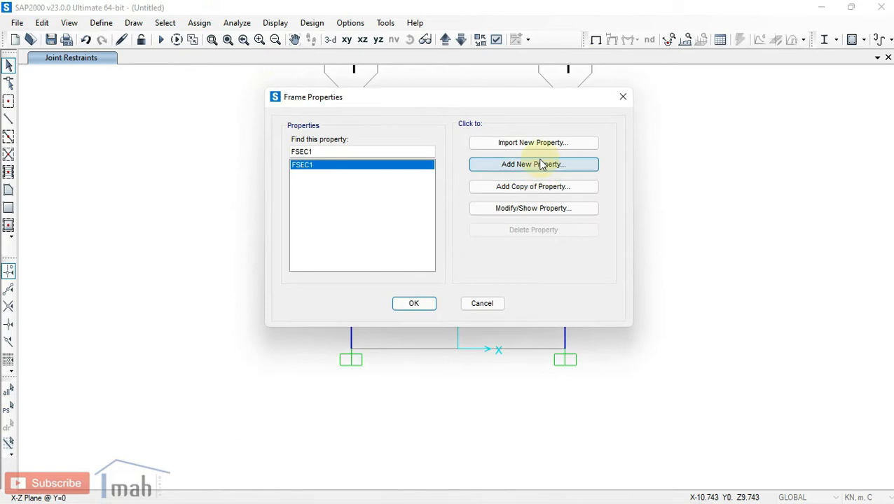
{"action": "left_click", "coordinate": [539, 164]}
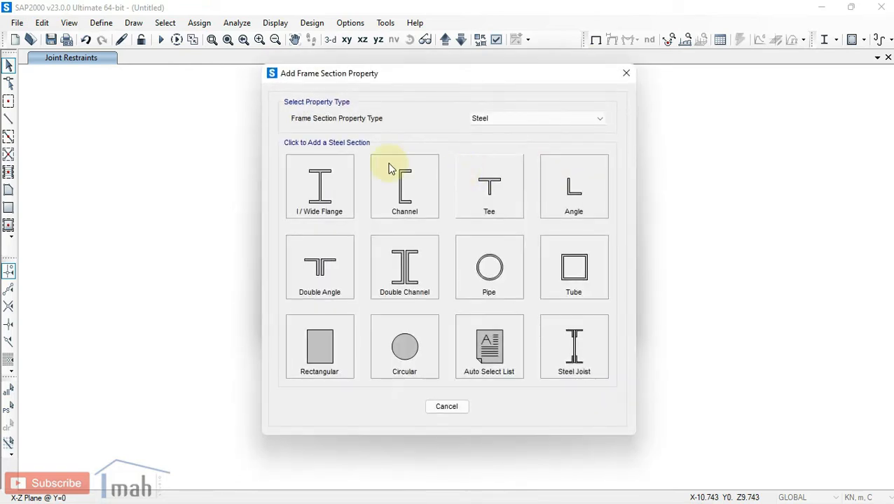
{"action": "left_click", "coordinate": [327, 177]}
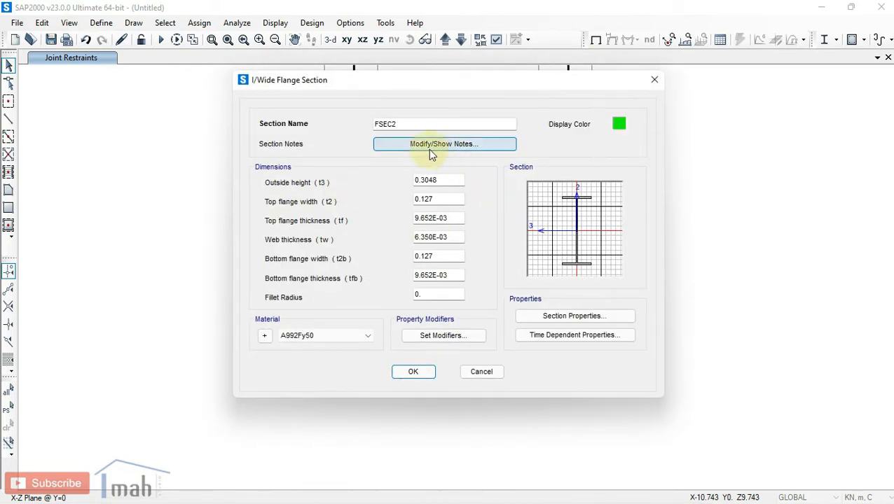
{"action": "left_click", "coordinate": [414, 373]}
{"action": "left_click", "coordinate": [428, 305]}
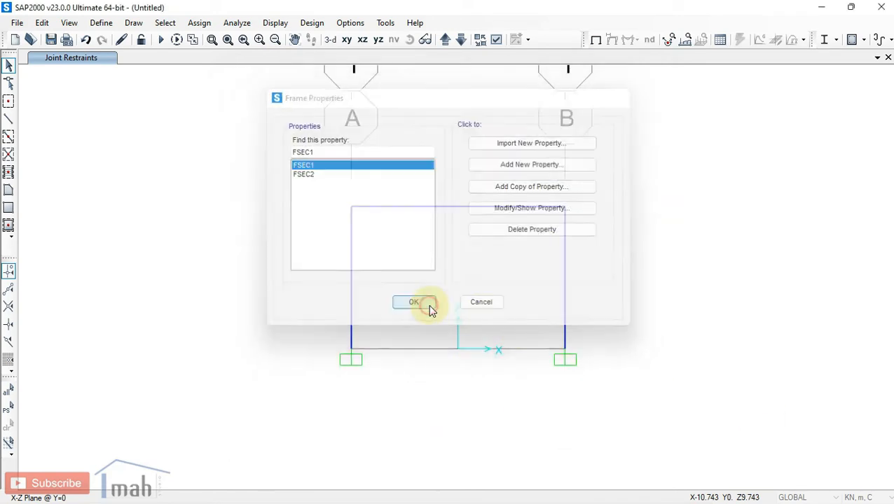
- Switch the model units to KN, mm, C and rename the added wide flange section as WF400
{"action": "left_click", "coordinate": [854, 497]}
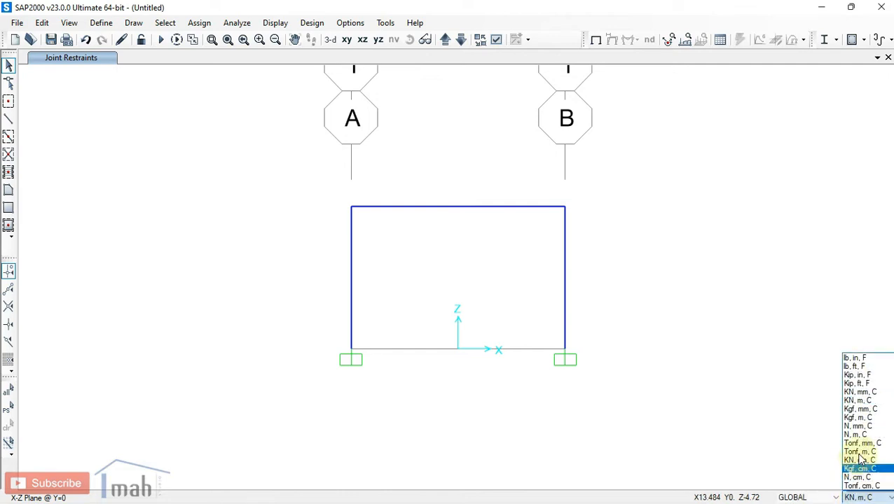
{"action": "left_click", "coordinate": [859, 393]}
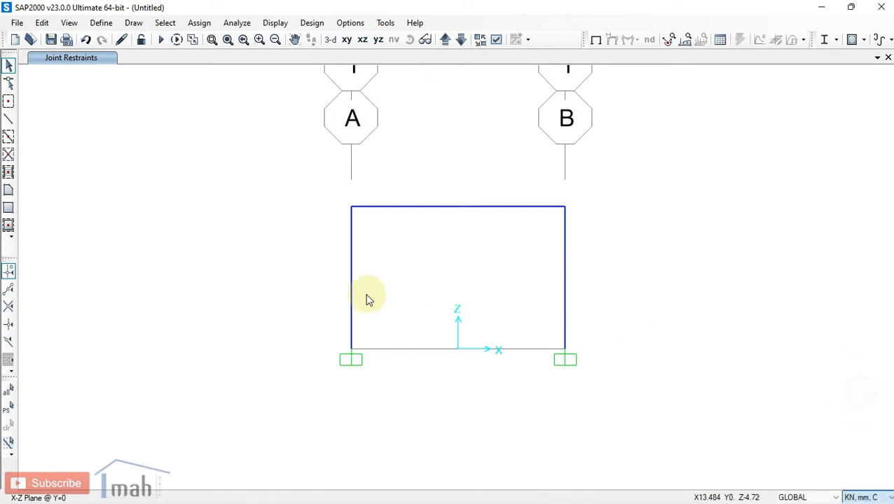
{"action": "left_click", "coordinate": [101, 24]}
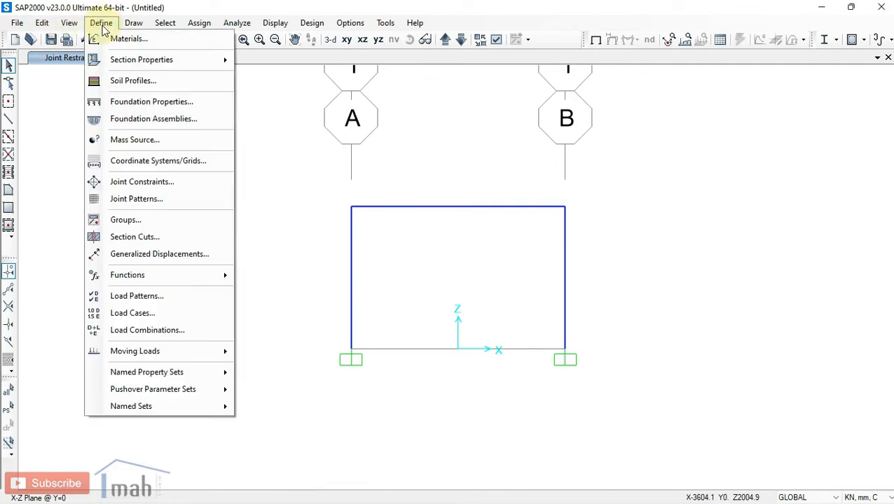
{"action": "mouse_move", "coordinate": [226, 64]}
{"action": "left_click", "coordinate": [259, 62]}
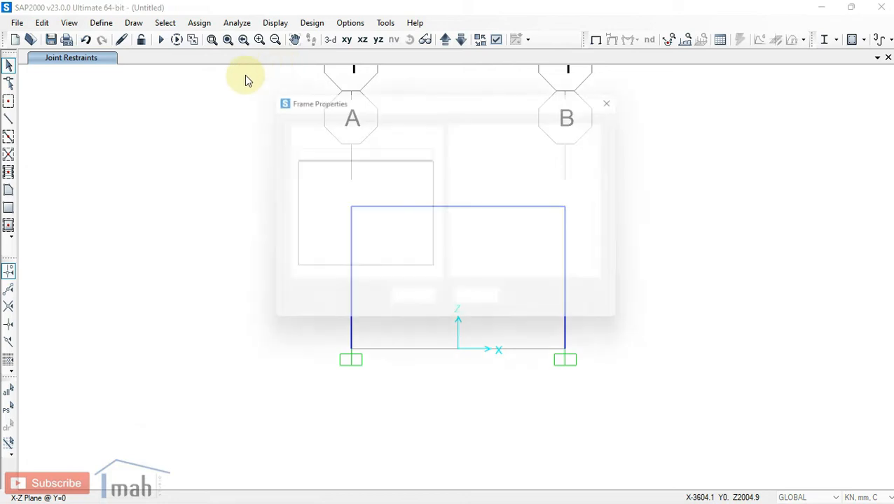
{"action": "left_click", "coordinate": [337, 175]}
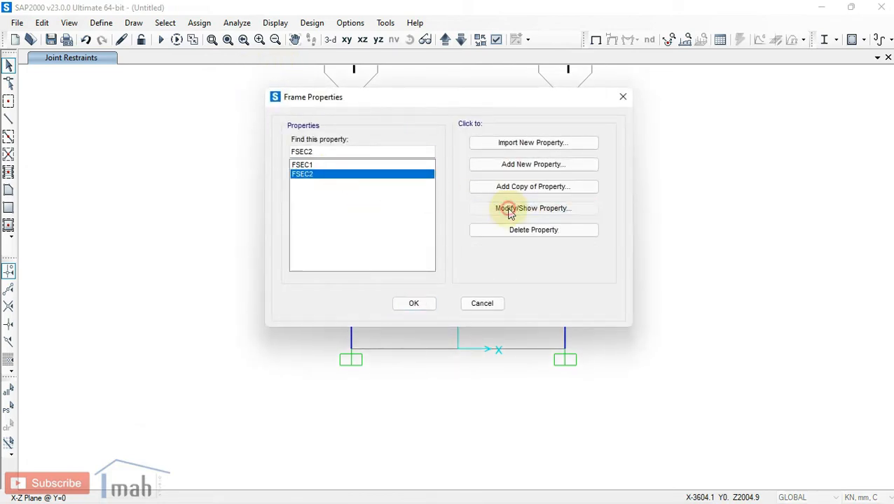
{"action": "left_click", "coordinate": [506, 208]}
{"action": "left_click_drag", "start_coordinate": [428, 128], "coordinate": [354, 118]}
{"action": "type", "text": "WF400"}
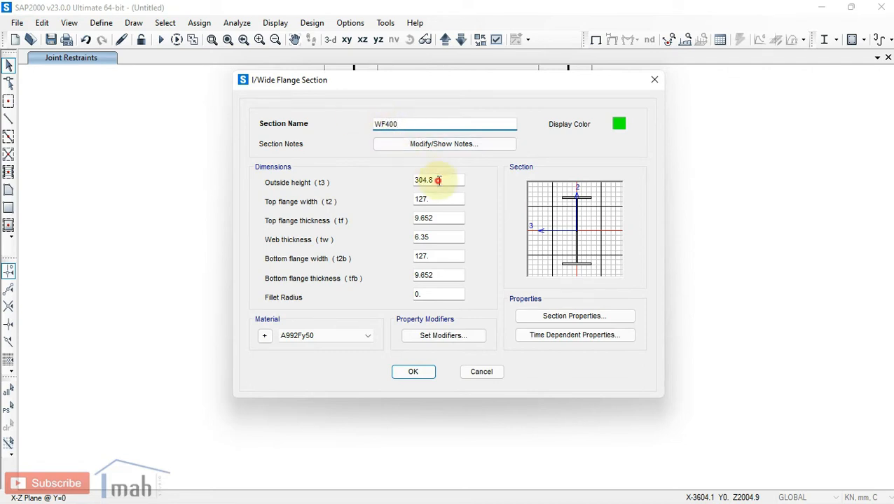
- Set the WF400 section's outside height to 400 mm, both flange widths to 200 mm, both flange thicknesses to 13 mm and web thickness to 8 mm
{"action": "left_click_drag", "start_coordinate": [437, 180], "coordinate": [419, 201]}
{"action": "type", "text": "4"}
{"action": "type", "text": "20"}
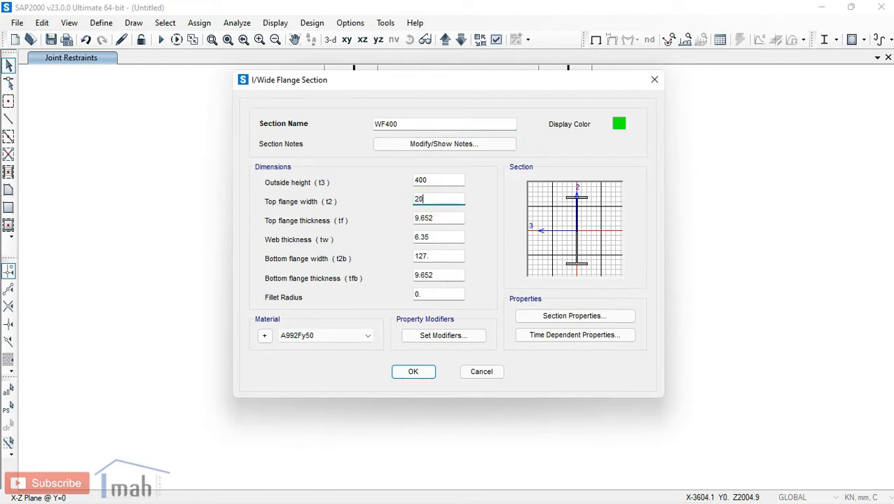
{"action": "type", "text": "0"}
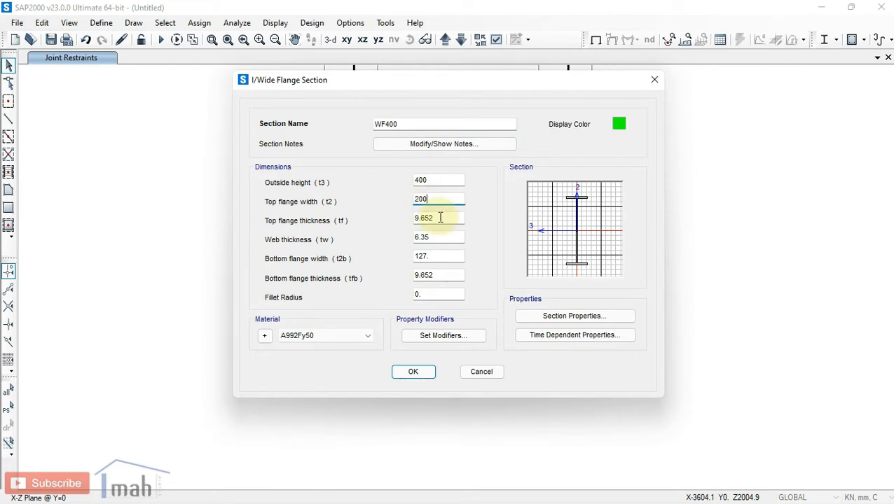
{"action": "left_click_drag", "start_coordinate": [440, 217], "coordinate": [386, 219]}
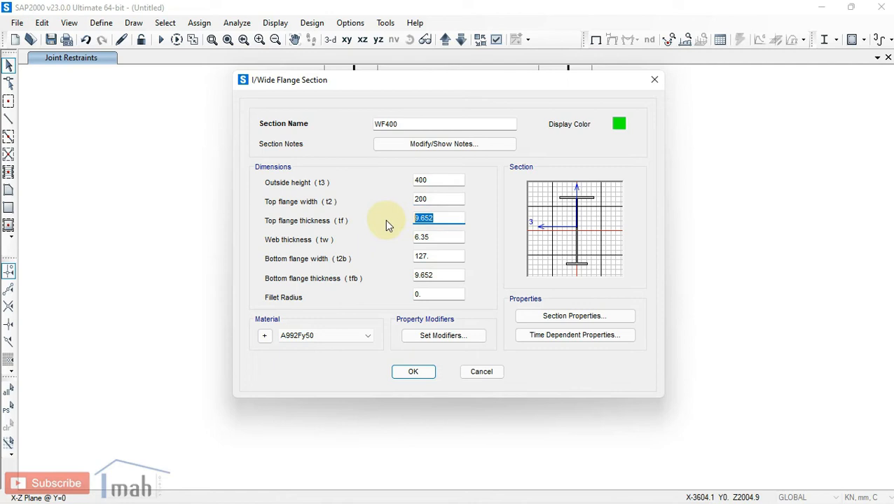
{"action": "type", "text": "13"}
{"action": "left_click_drag", "start_coordinate": [435, 237], "coordinate": [410, 277]}
{"action": "type", "text": "8"}
{"action": "type", "text": "200"}
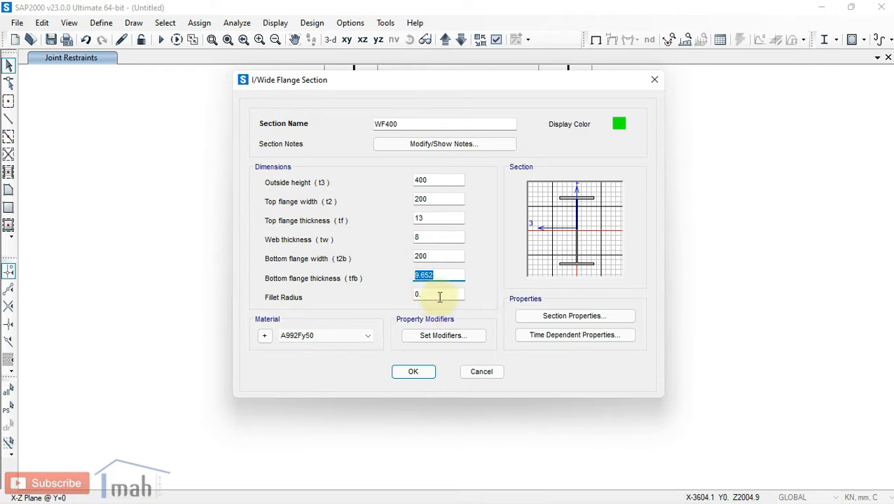
{"action": "type", "text": "13"}
- Set the WF400 section's fillet radius to 16 mm and its material to A36, and accept the section definition
{"action": "left_click", "coordinate": [429, 294]}
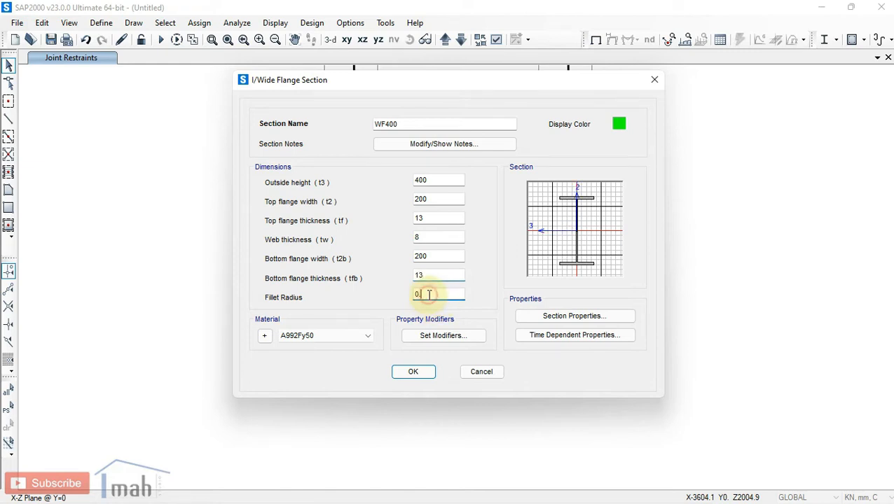
{"action": "left_click_drag", "start_coordinate": [432, 294], "coordinate": [381, 294]}
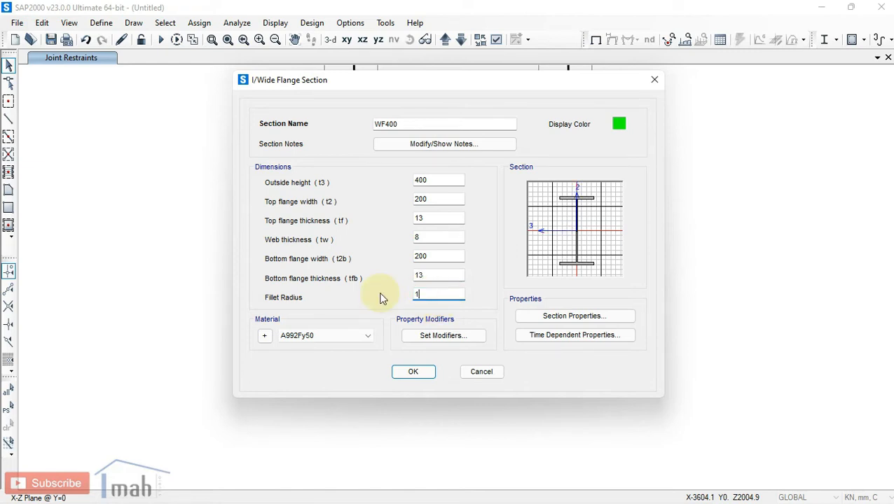
{"action": "left_click", "coordinate": [432, 276]}
{"action": "left_click", "coordinate": [368, 336]}
{"action": "left_click", "coordinate": [333, 353]}
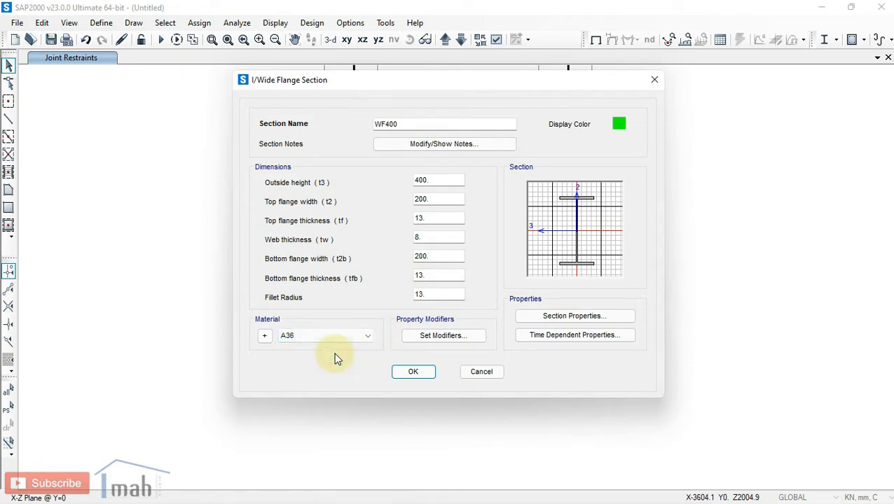
{"action": "key", "text": "BackSpace"}
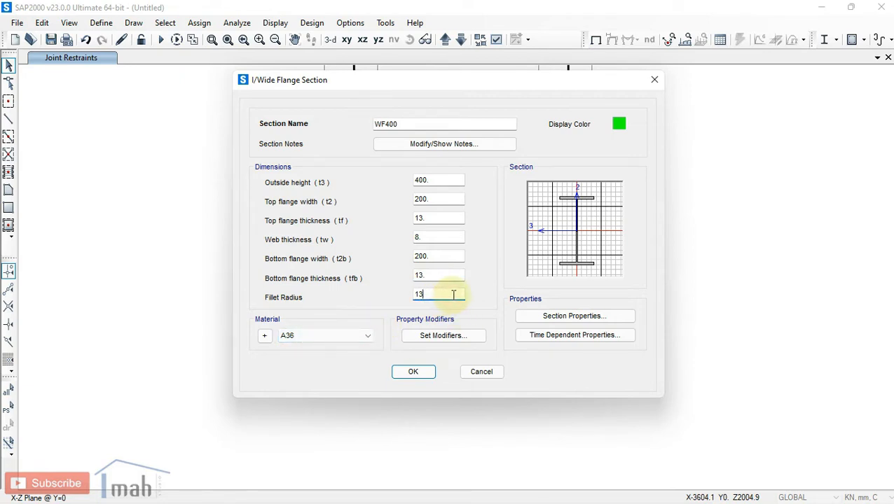
{"action": "type", "text": "6"}
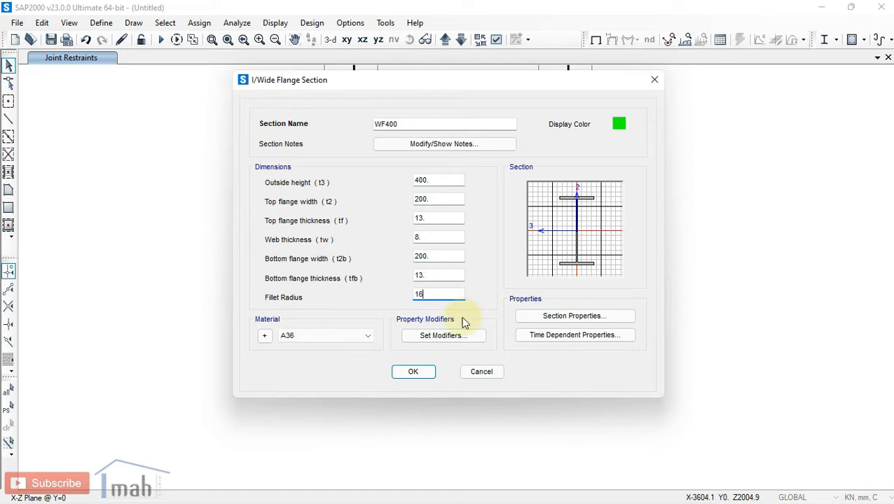
{"action": "left_click", "coordinate": [425, 378]}
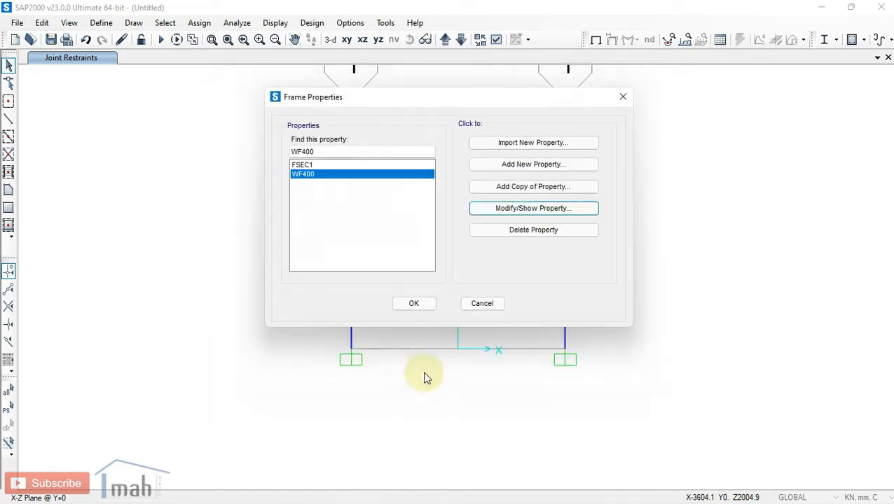
{"action": "left_click", "coordinate": [414, 305]}
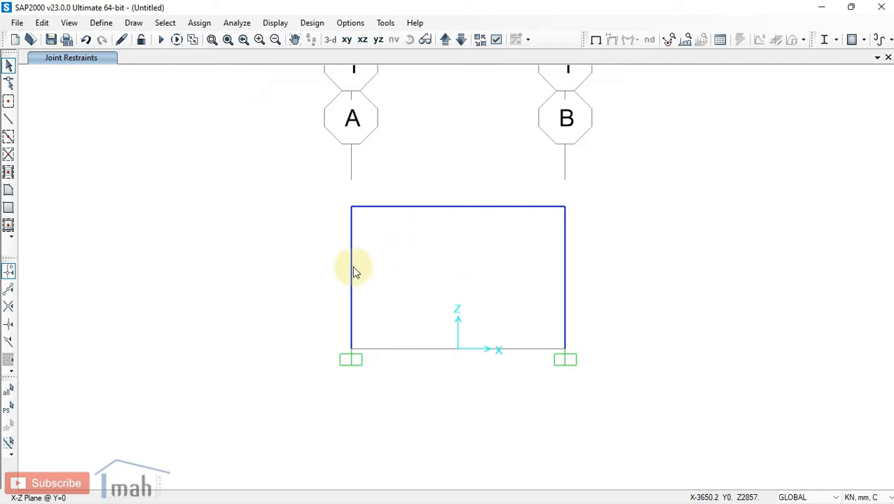
- Assign the WF400 frame section to both columns and the beam of the portal frame
{"action": "left_click_drag", "start_coordinate": [603, 310], "coordinate": [288, 193]}
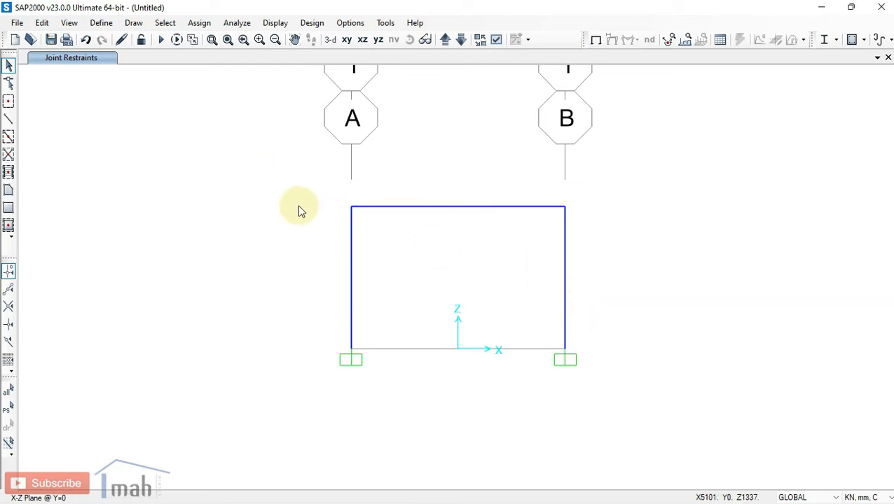
{"action": "left_click", "coordinate": [200, 23]}
{"action": "mouse_move", "coordinate": [337, 61]}
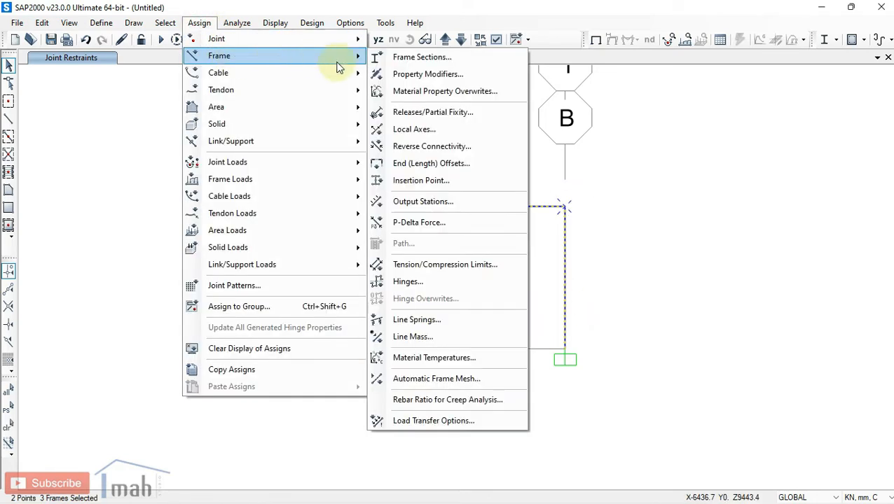
{"action": "left_click", "coordinate": [406, 62]}
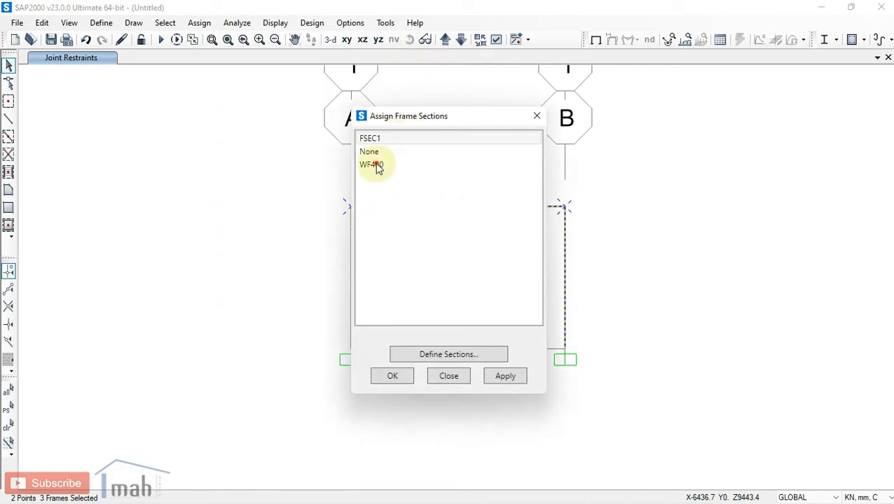
{"action": "left_click", "coordinate": [376, 165]}
{"action": "left_click", "coordinate": [389, 375]}
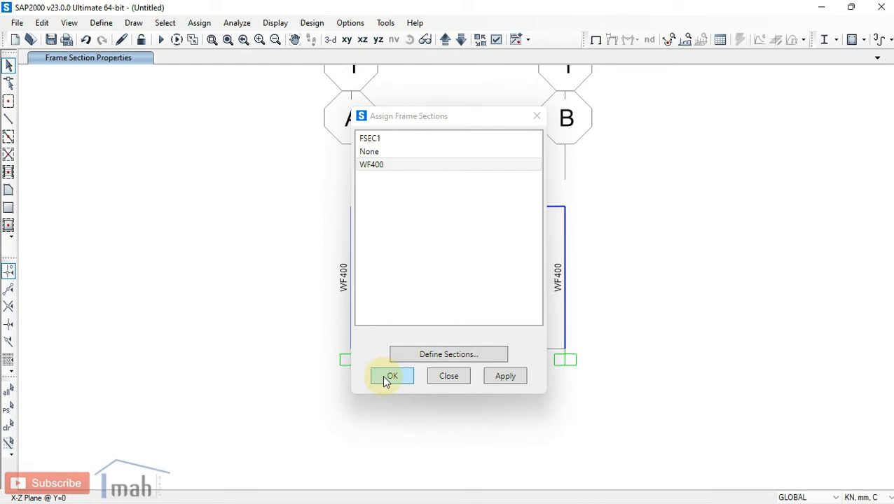
- Add a new load pattern named SD with the type Super Dead
{"action": "left_click", "coordinate": [228, 40]}
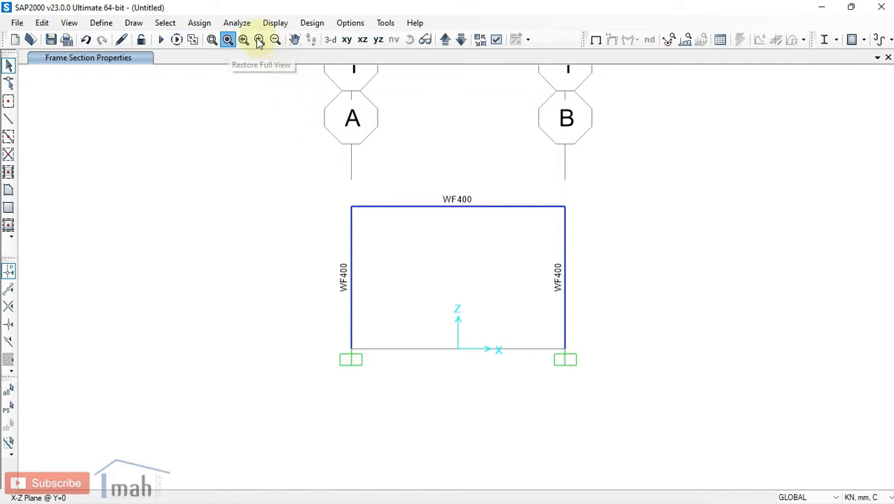
{"action": "left_click", "coordinate": [212, 40]}
{"action": "left_click_drag", "start_coordinate": [303, 166], "coordinate": [618, 411]}
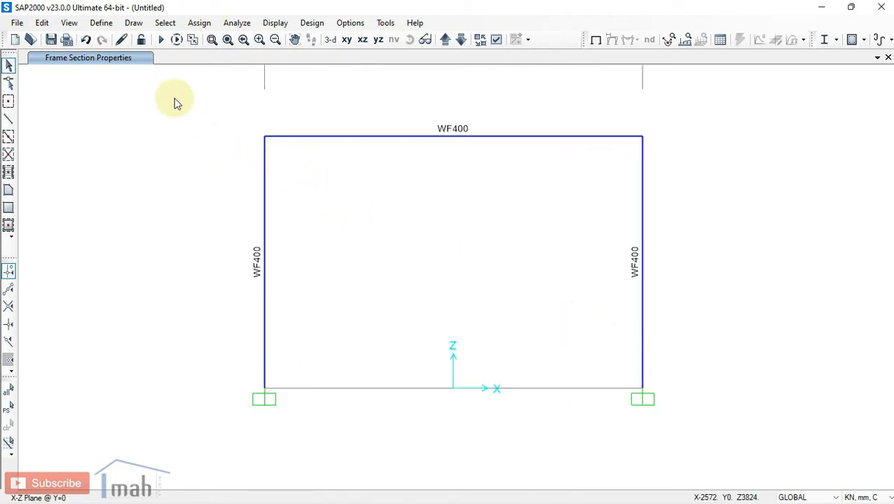
{"action": "left_click", "coordinate": [102, 23]}
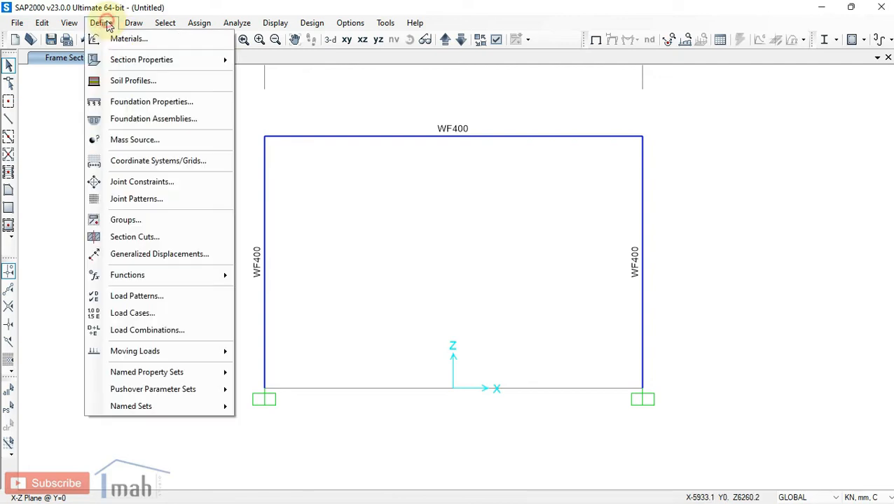
{"action": "left_click", "coordinate": [144, 297]}
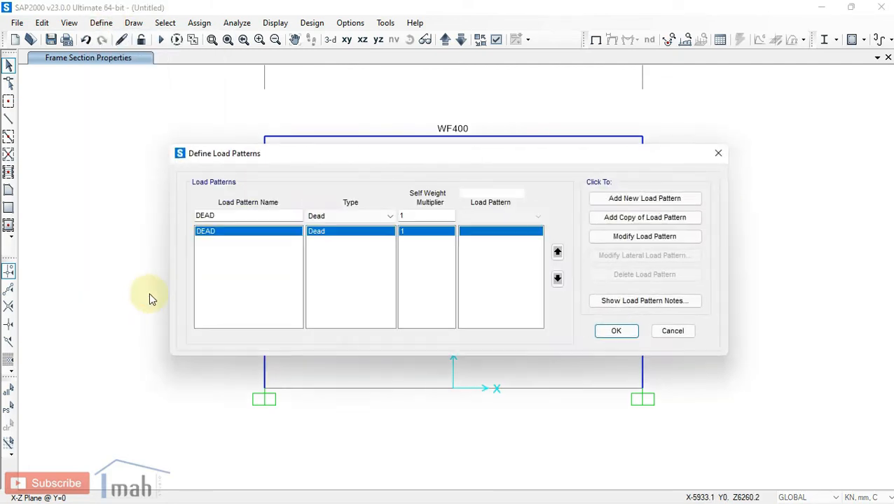
{"action": "double_click", "coordinate": [215, 215]}
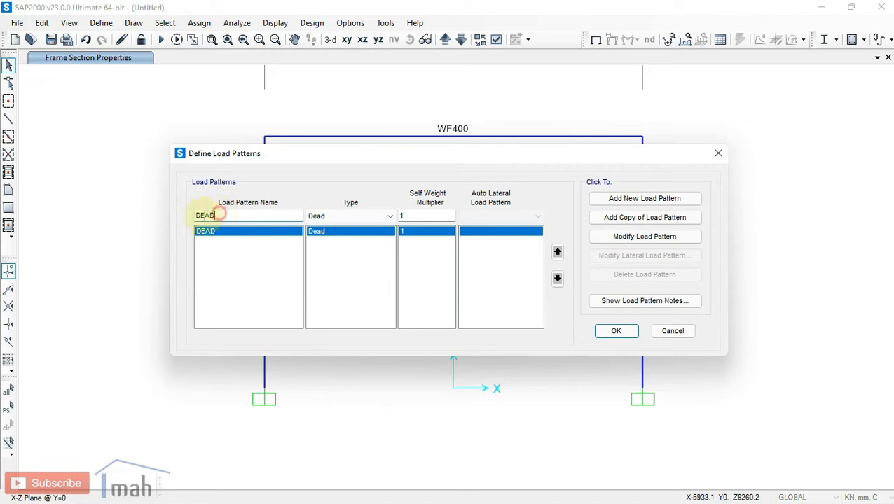
{"action": "type", "text": "SD"}
{"action": "left_click", "coordinate": [331, 215]}
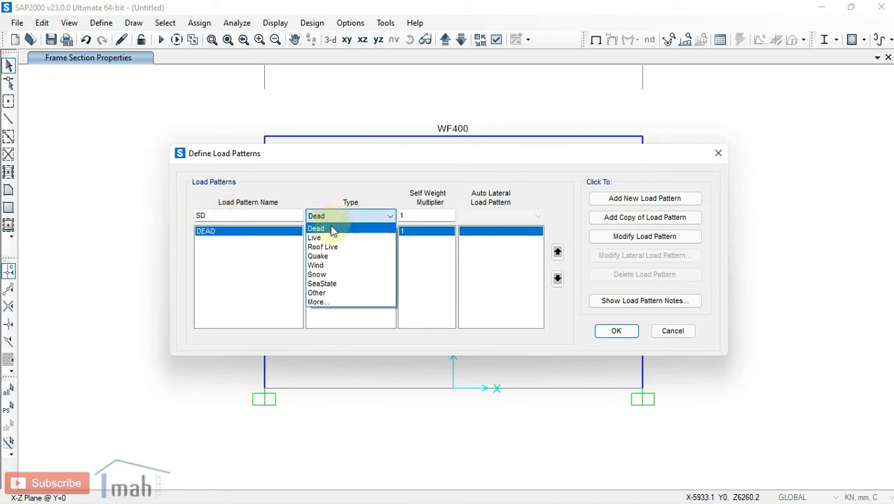
{"action": "left_click", "coordinate": [317, 302]}
{"action": "left_click", "coordinate": [338, 217]}
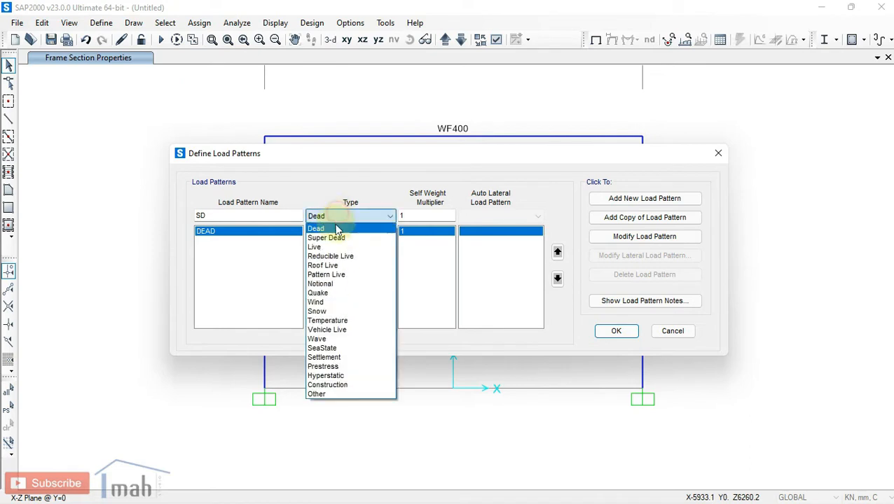
{"action": "left_click", "coordinate": [336, 239]}
{"action": "left_click", "coordinate": [657, 203]}
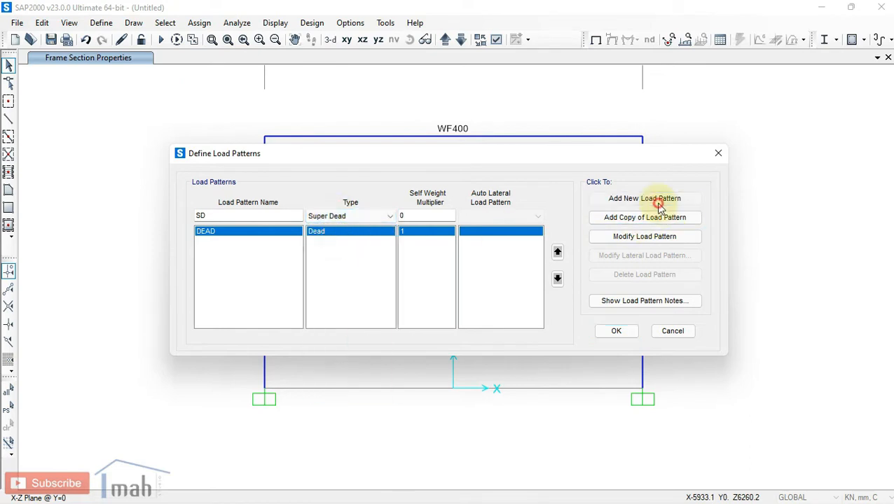
- Add a load pattern named LIVE with the type Live and accept the load pattern definitions
{"action": "left_click_drag", "start_coordinate": [233, 217], "coordinate": [171, 217]}
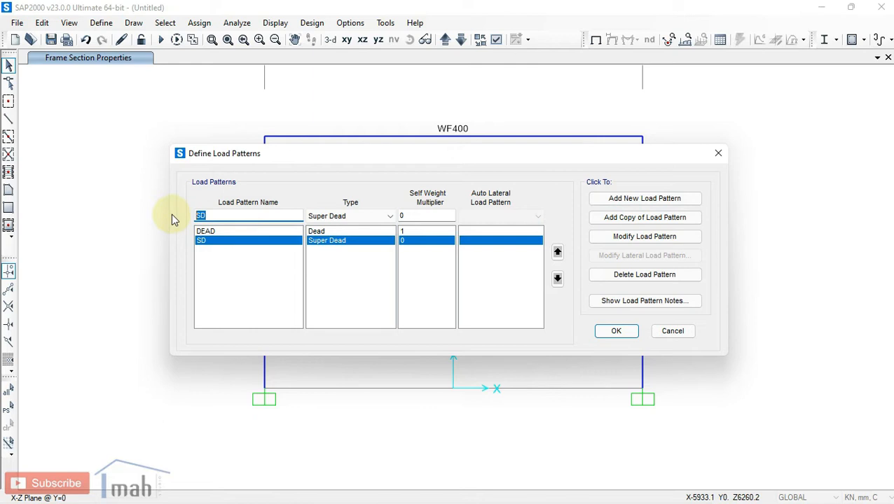
{"action": "type", "text": "LIVE"}
{"action": "left_click", "coordinate": [339, 218]}
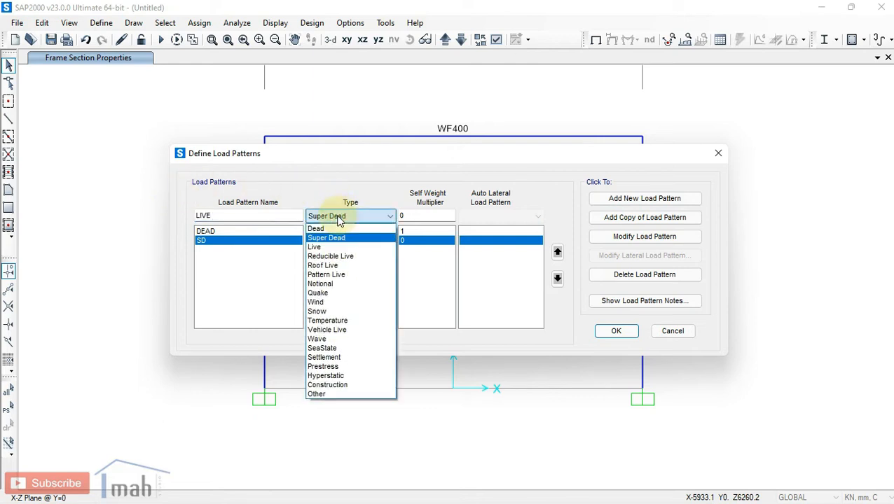
{"action": "left_click", "coordinate": [328, 248]}
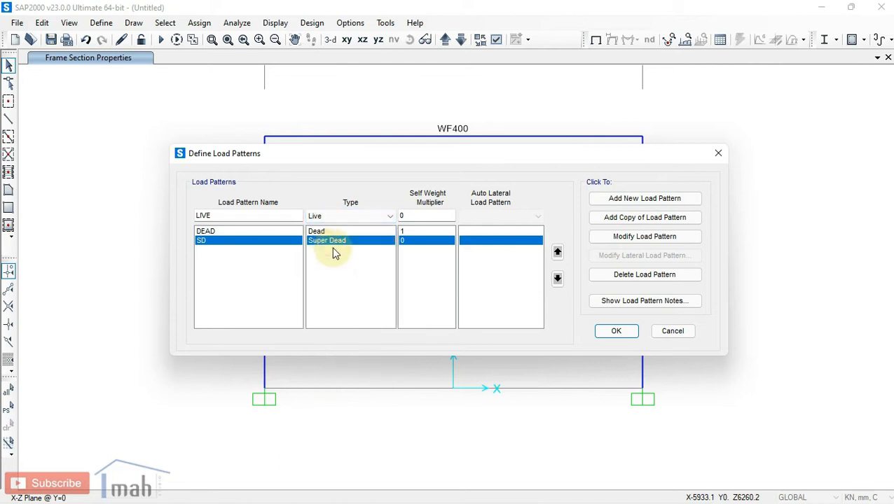
{"action": "left_click", "coordinate": [627, 199]}
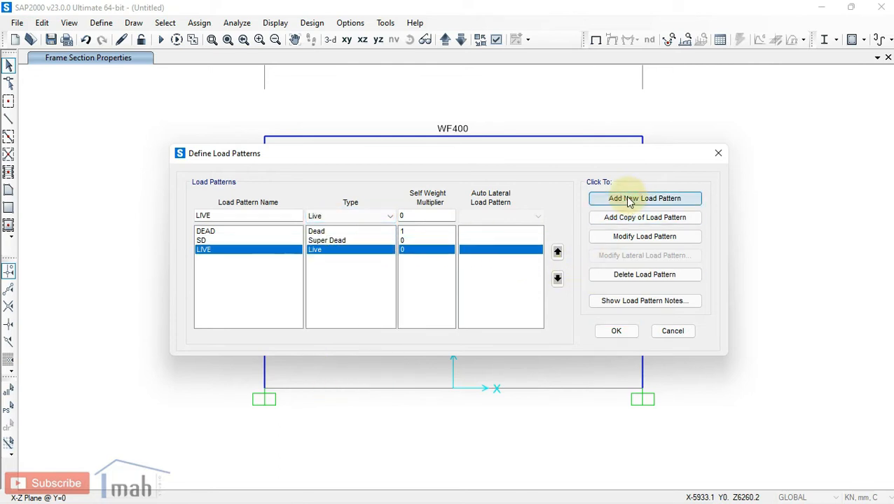
{"action": "left_click", "coordinate": [623, 329]}
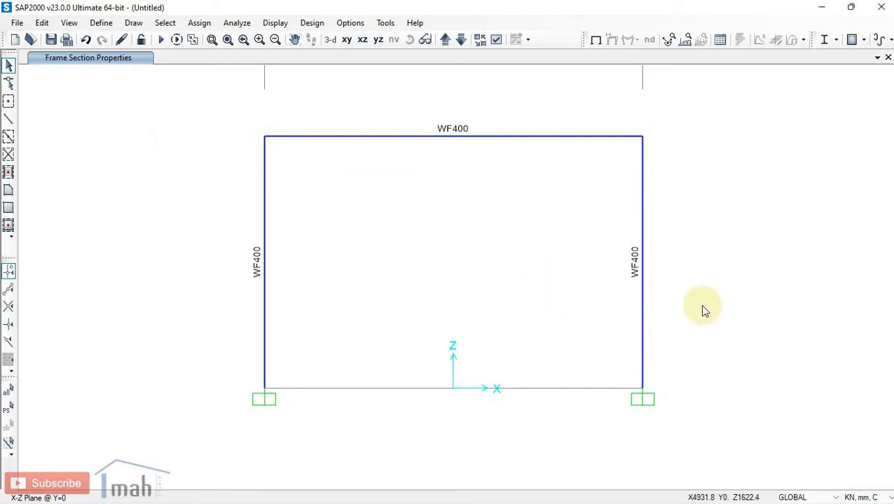
- Switch the model units to KN, m, C and apply a 15 kN/m uniform gravity load to the beam under load pattern SD
{"action": "left_click", "coordinate": [859, 499]}
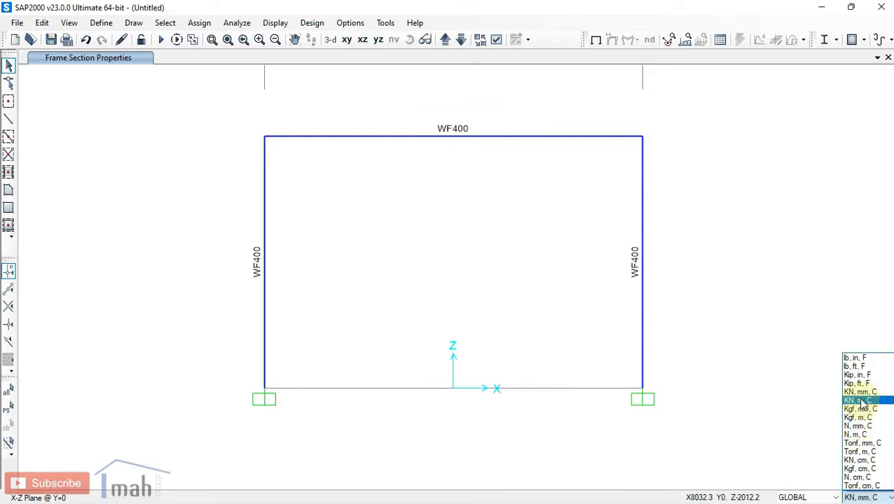
{"action": "left_click", "coordinate": [863, 404]}
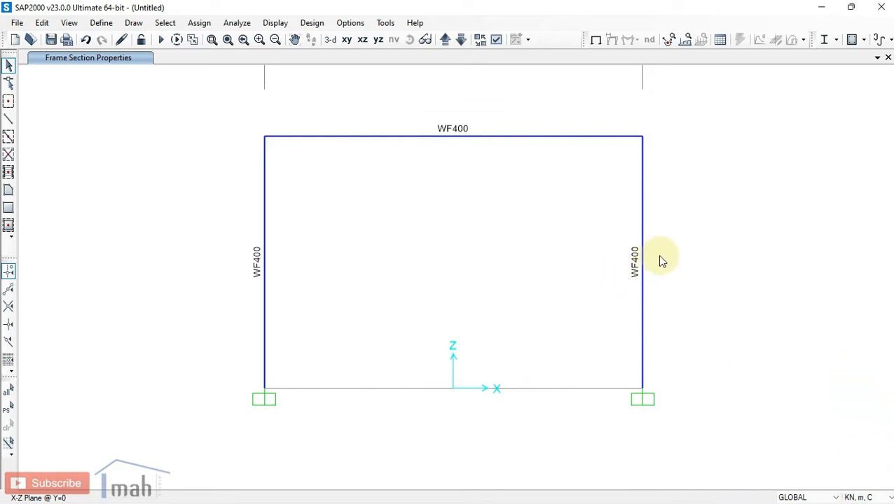
{"action": "left_click_drag", "start_coordinate": [480, 110], "coordinate": [436, 157]}
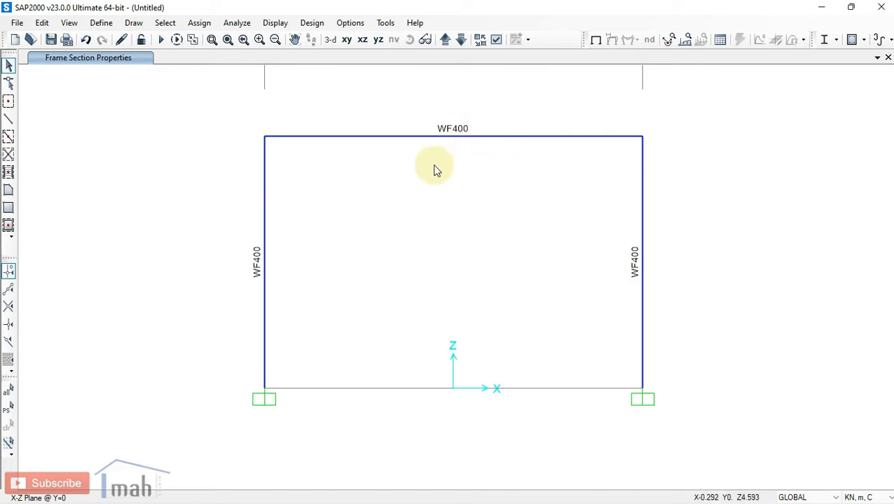
{"action": "left_click", "coordinate": [199, 22]}
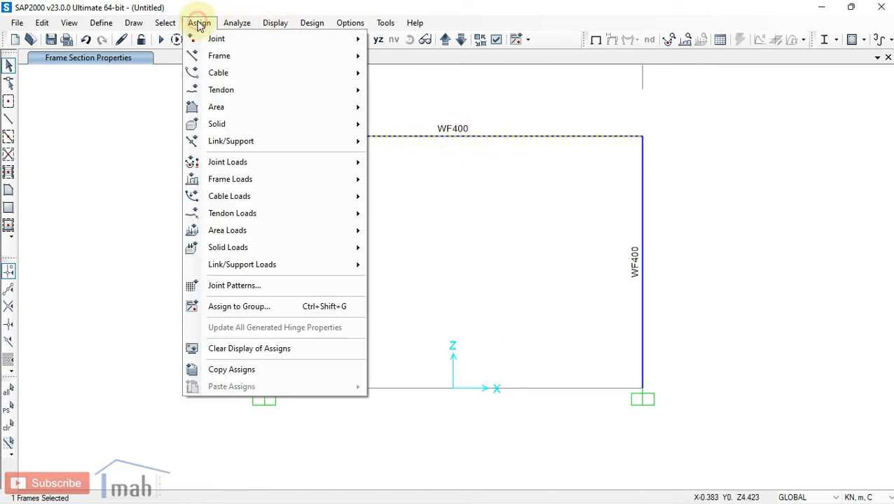
{"action": "mouse_move", "coordinate": [291, 183]}
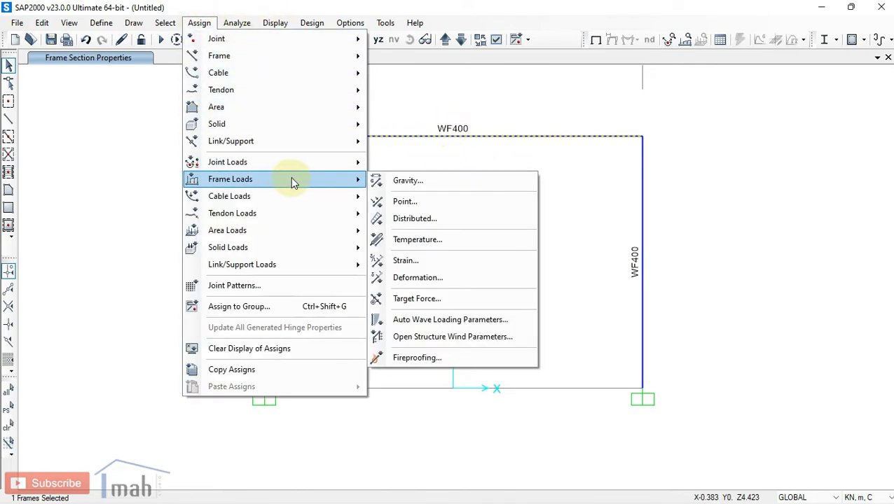
{"action": "left_click", "coordinate": [413, 221]}
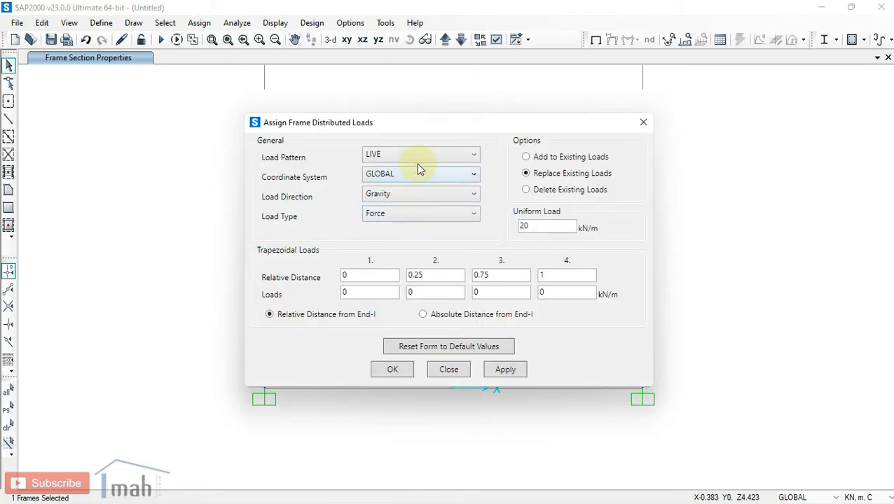
{"action": "left_click", "coordinate": [417, 158]}
{"action": "left_click", "coordinate": [396, 195]}
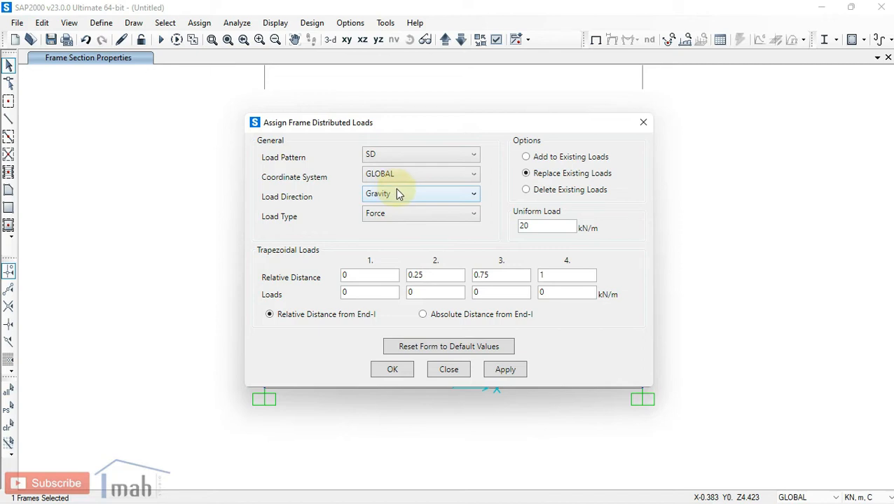
{"action": "left_click_drag", "start_coordinate": [543, 226], "coordinate": [497, 228]}
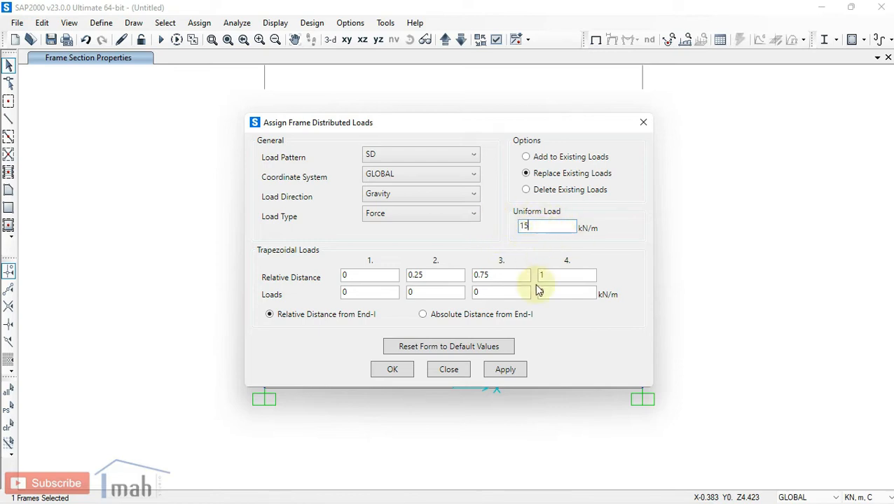
{"action": "left_click", "coordinate": [506, 370]}
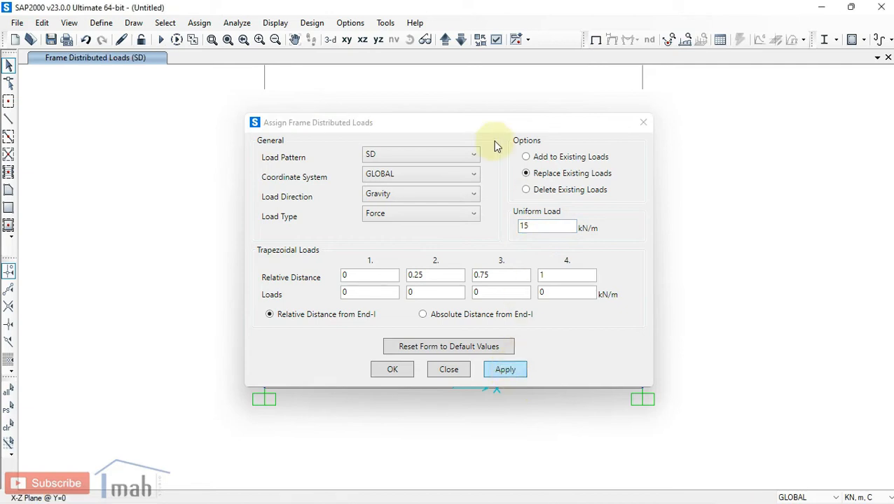
- Apply a 20 kN/m uniform gravity load to the beam under load pattern LIVE and finish the distributed load assignment
{"action": "left_click_drag", "start_coordinate": [521, 127], "coordinate": [629, 189]}
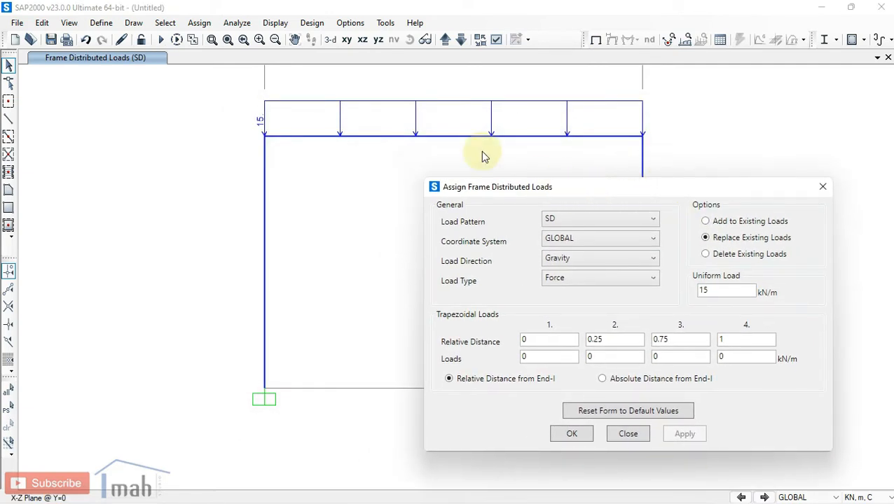
{"action": "left_click_drag", "start_coordinate": [470, 117], "coordinate": [439, 150]}
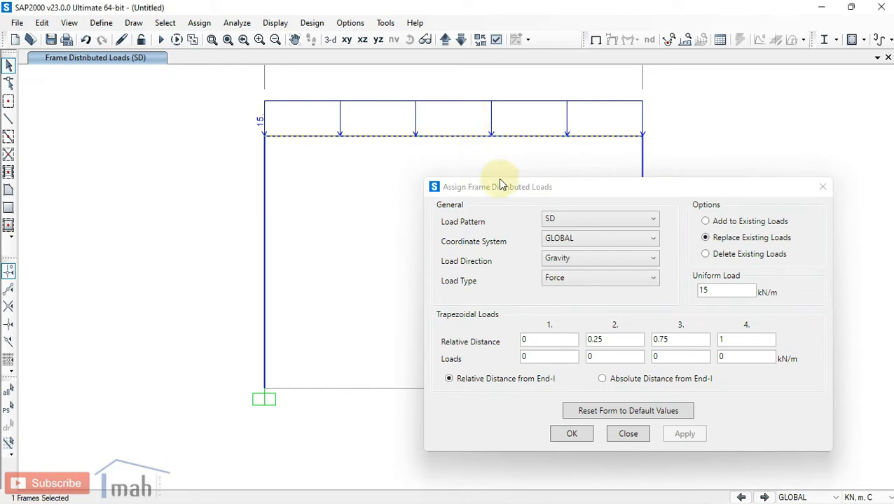
{"action": "left_click", "coordinate": [553, 220]}
{"action": "left_click", "coordinate": [561, 249]}
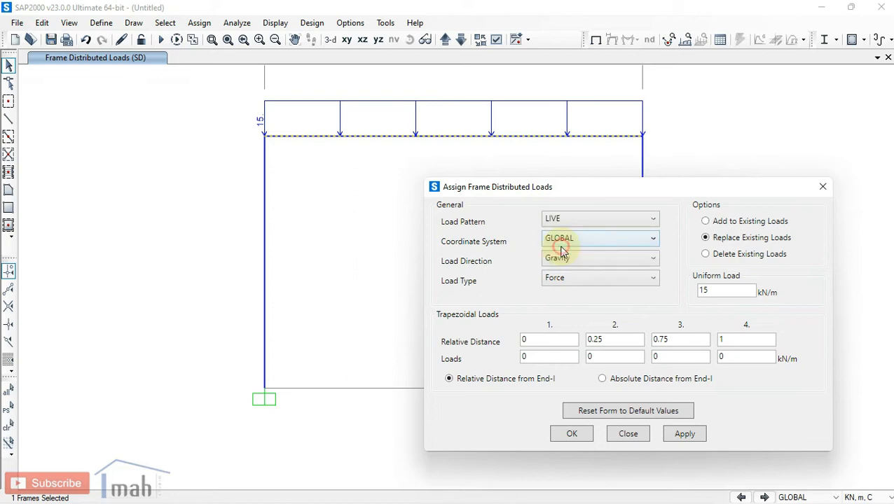
{"action": "double_click", "coordinate": [712, 288]}
{"action": "type", "text": "20"}
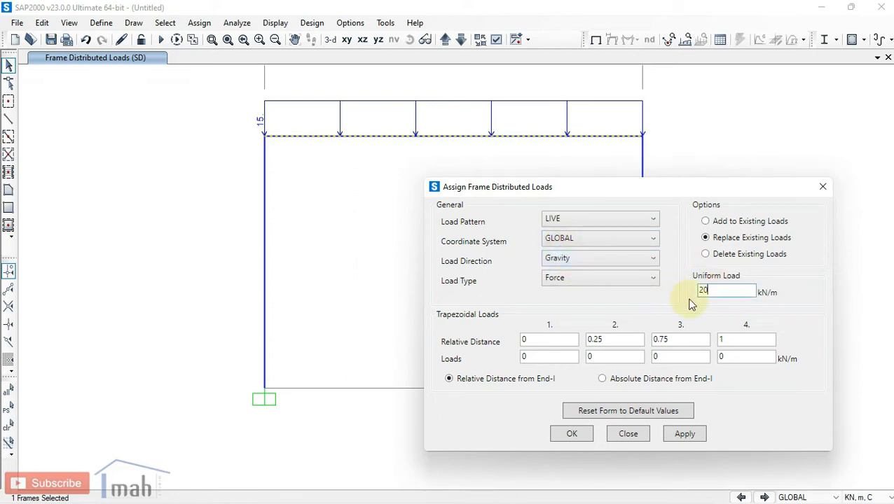
{"action": "left_click", "coordinate": [684, 435]}
{"action": "left_click", "coordinate": [684, 433]}
{"action": "left_click", "coordinate": [684, 435]}
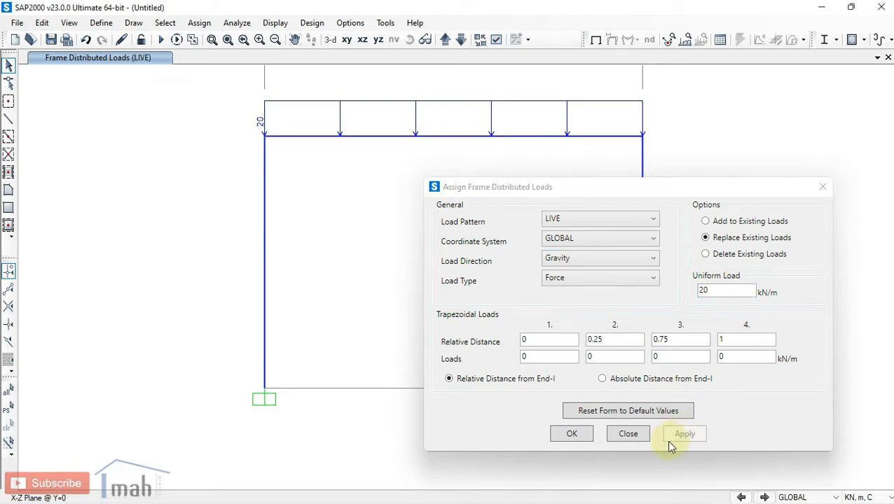
{"action": "left_click", "coordinate": [573, 434]}
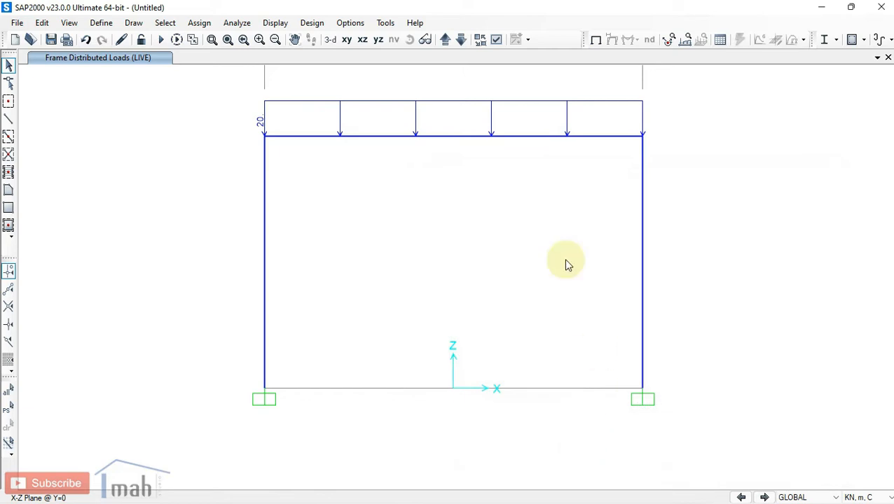
- Define load combination COMB1 as a linear add of DEAD and SD, each with a scale factor of 1.4
{"action": "middle_click_drag", "start_coordinate": [497, 185], "coordinate": [474, 233]}
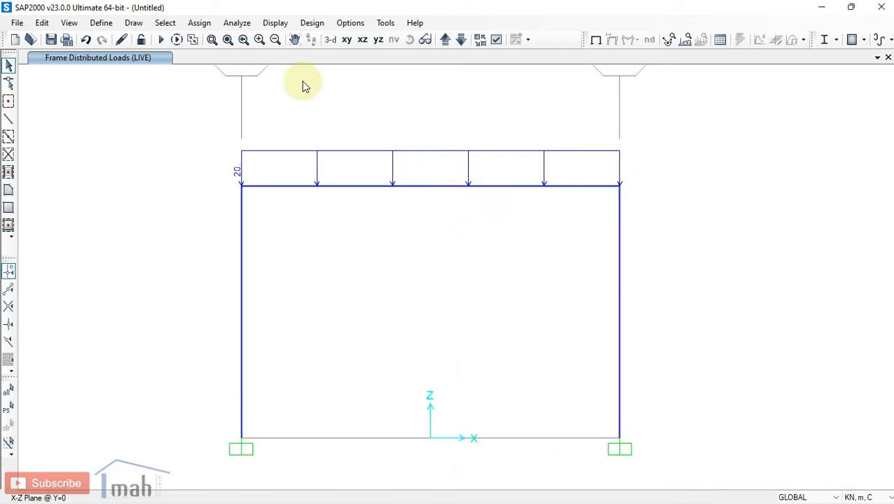
{"action": "left_click", "coordinate": [101, 23]}
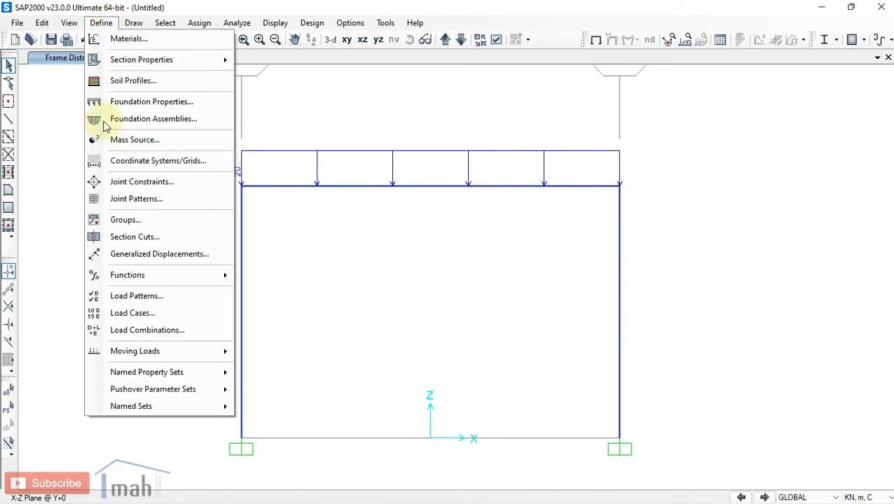
{"action": "left_click", "coordinate": [119, 329]}
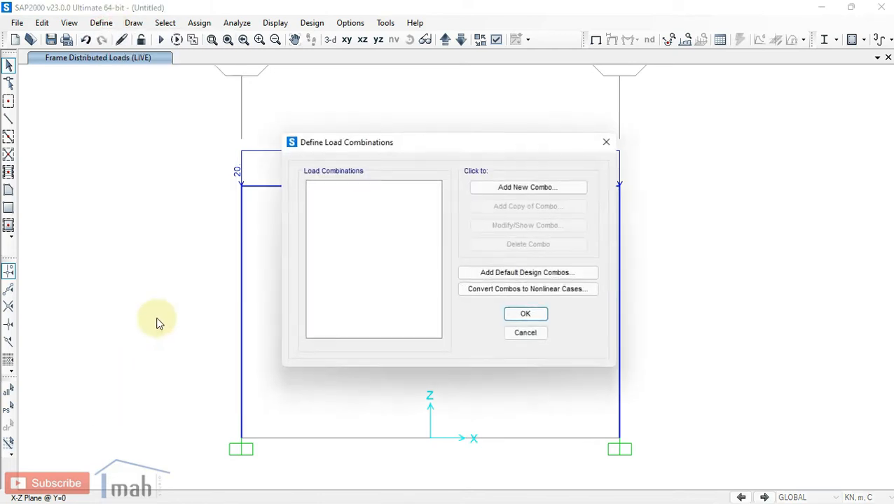
{"action": "left_click", "coordinate": [492, 188]}
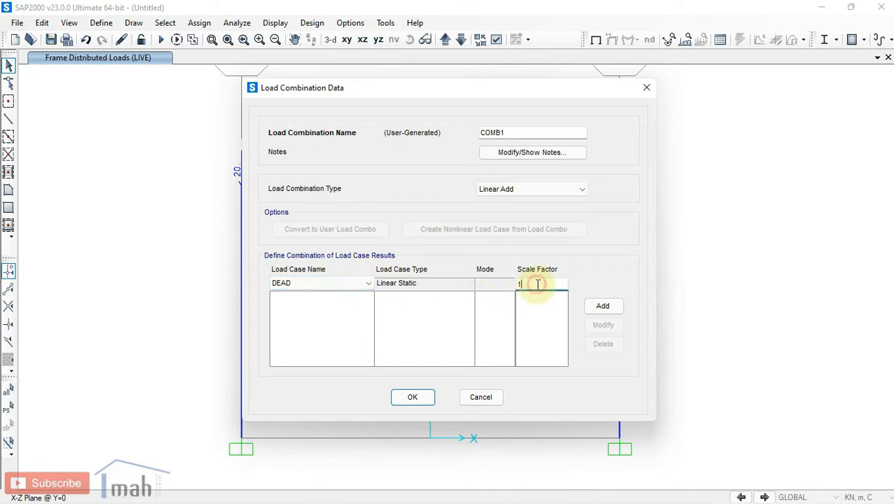
{"action": "type", "text": ".4"}
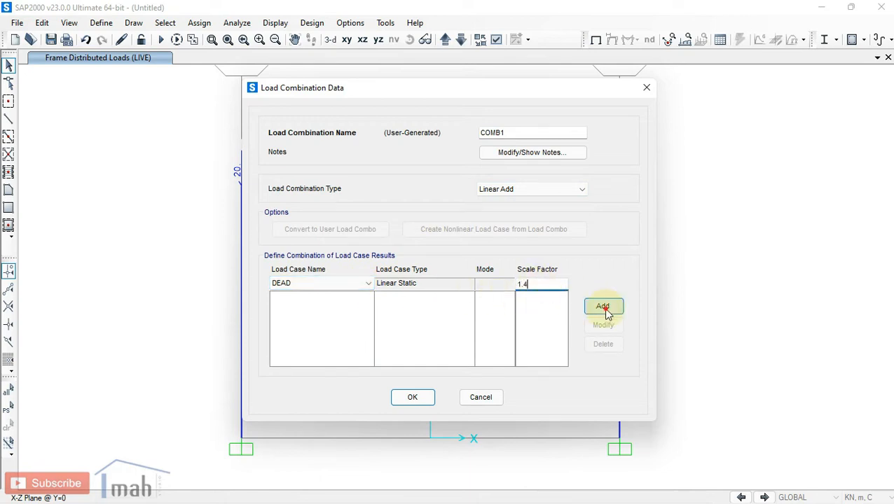
{"action": "left_click", "coordinate": [603, 309]}
{"action": "left_click", "coordinate": [317, 284]}
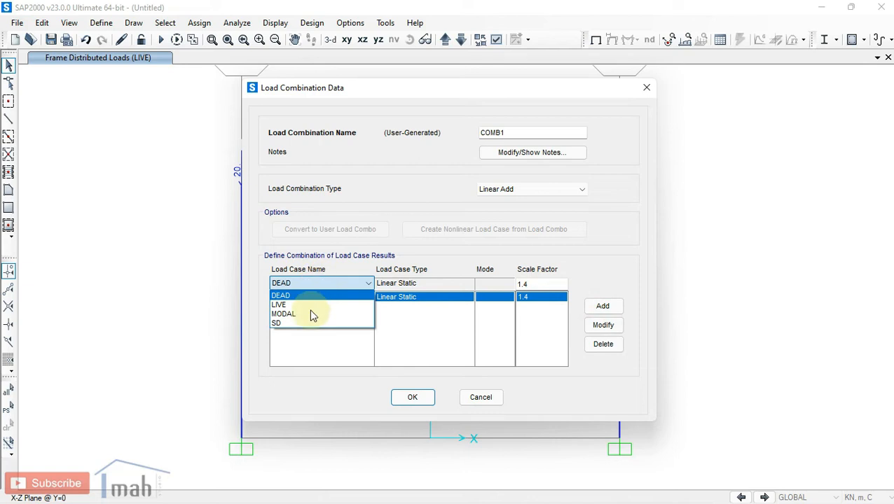
{"action": "left_click", "coordinate": [306, 323]}
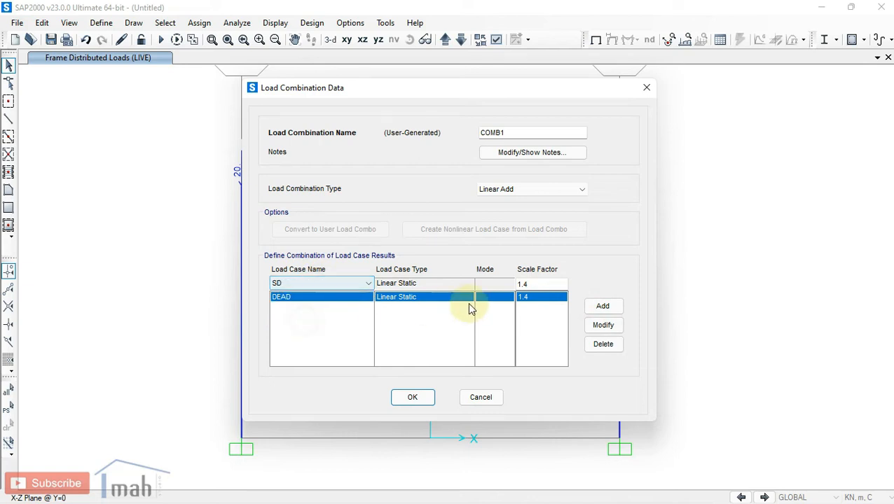
{"action": "left_click", "coordinate": [603, 307]}
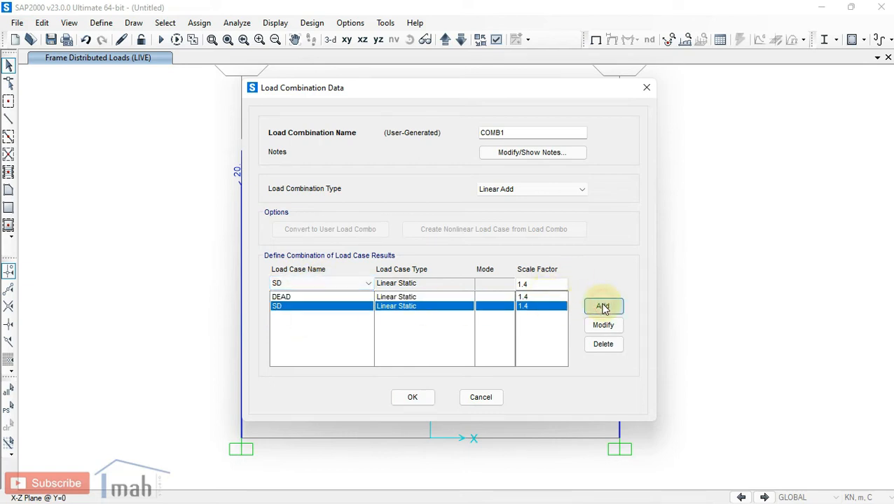
{"action": "left_click", "coordinate": [413, 399]}
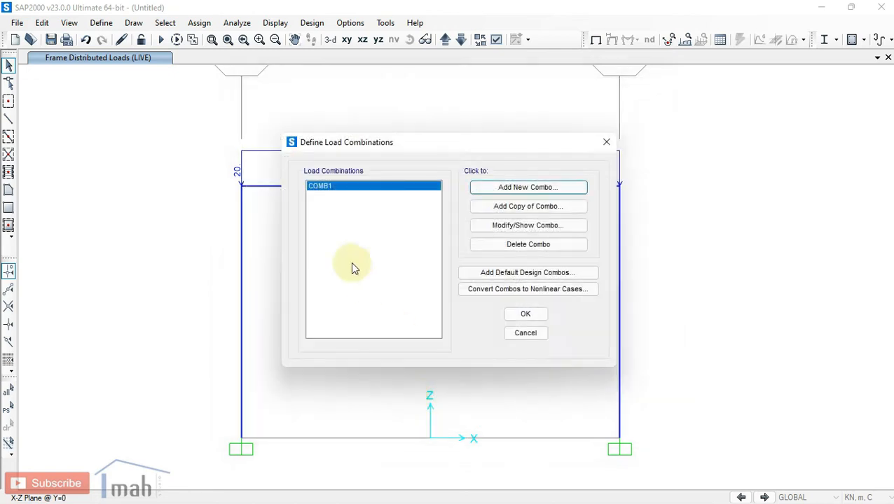
- Copy COMB1 as load combination COMB2 and change its DEAD and SD scale factors to 1.2
{"action": "left_click", "coordinate": [502, 211]}
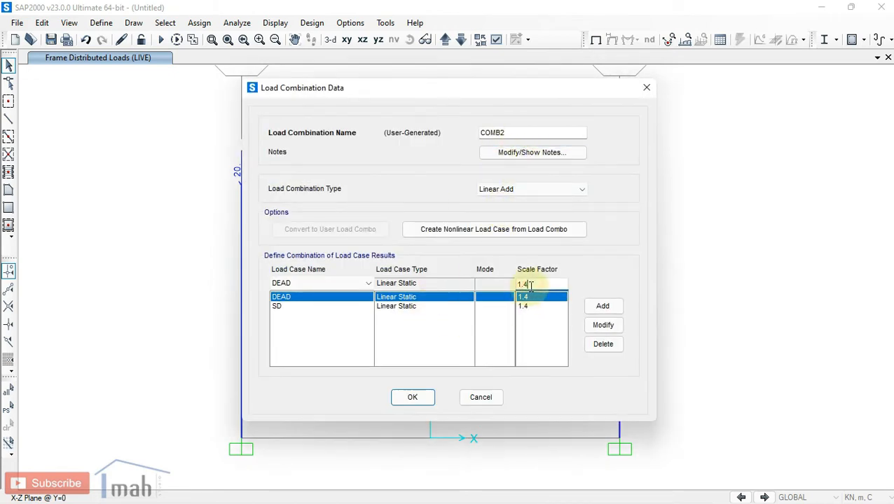
{"action": "type", "text": "2"}
{"action": "left_click", "coordinate": [612, 325]}
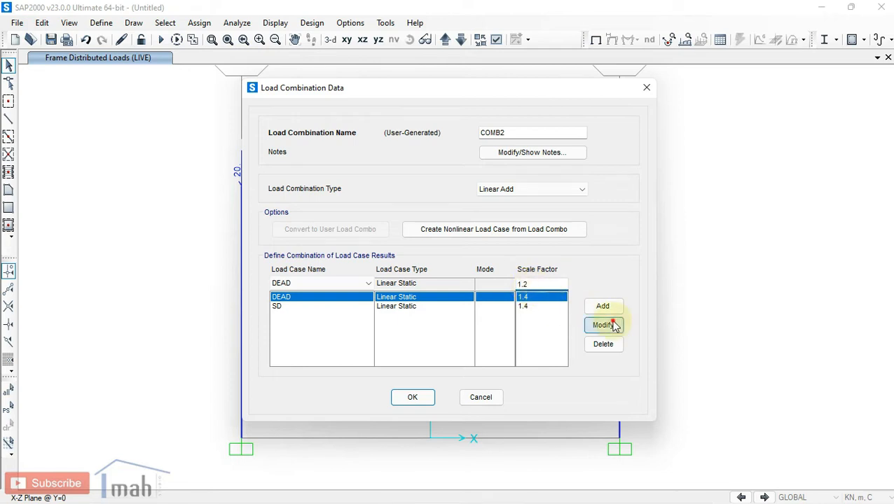
{"action": "left_click", "coordinate": [538, 309]}
{"action": "left_click", "coordinate": [538, 284]}
{"action": "type", "text": "2"}
{"action": "left_click", "coordinate": [601, 325]}
- Add the LIVE case to COMB2 with a scale factor of 1.6 and accept the load combination definitions
{"action": "left_click", "coordinate": [326, 283]}
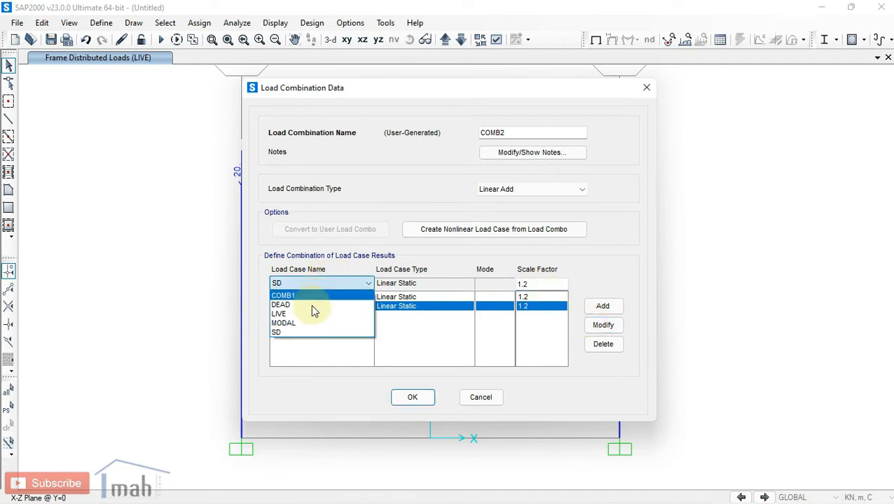
{"action": "left_click", "coordinate": [312, 313]}
{"action": "key", "text": "BackSpace"}
{"action": "key", "text": "BackSpace"}
{"action": "type", "text": ".6"}
{"action": "left_click", "coordinate": [601, 306]}
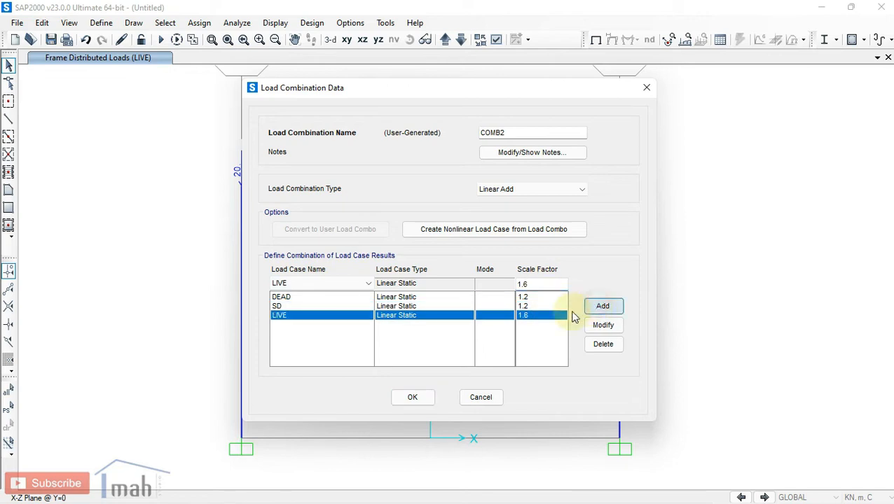
{"action": "left_click", "coordinate": [412, 397]}
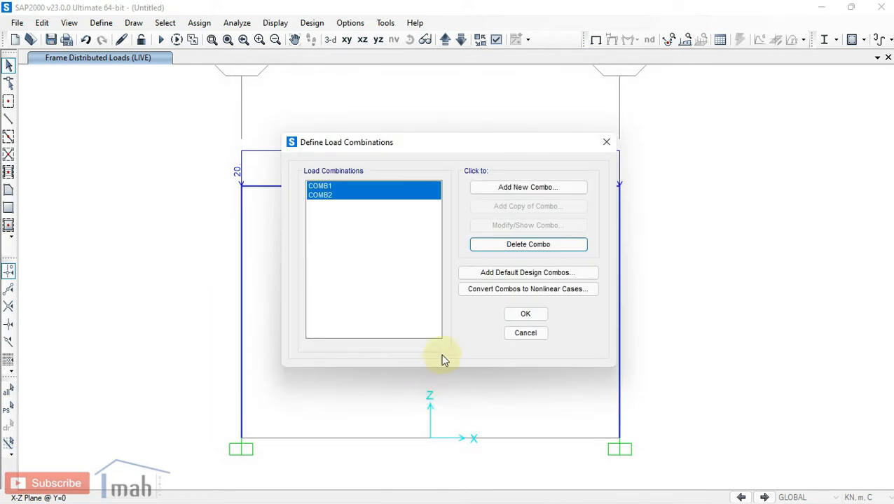
{"action": "left_click", "coordinate": [519, 316]}
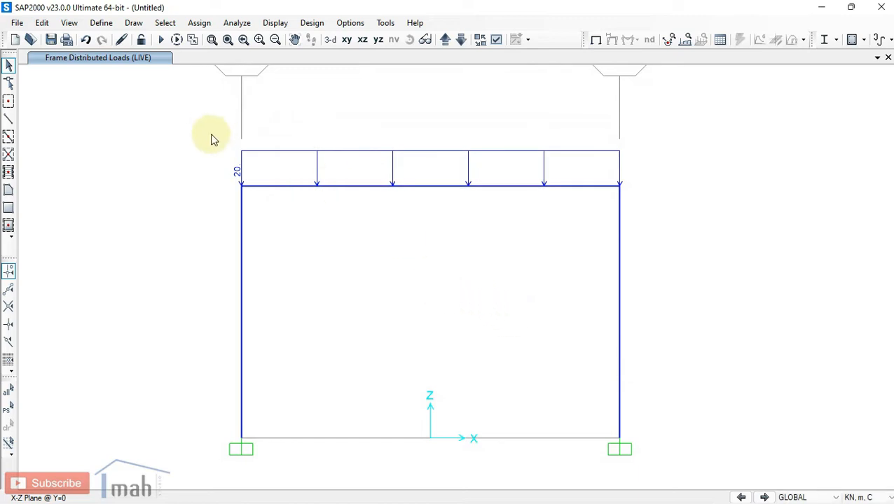
- Clear the distributed load display and return to the frame's undeformed shape
{"action": "left_click", "coordinate": [429, 198]}
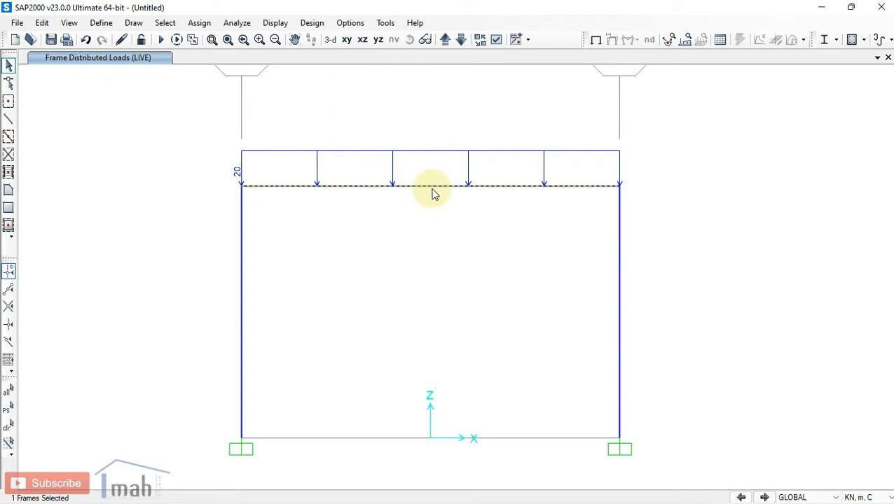
{"action": "left_click", "coordinate": [273, 22]}
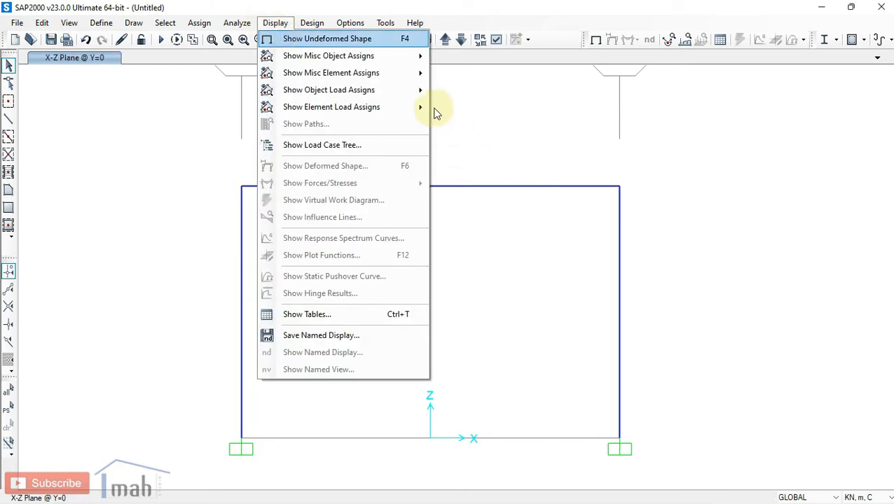
{"action": "left_click", "coordinate": [469, 118]}
- Divide the beam into 2 frames with a last/first length ratio of 1
{"action": "left_click_drag", "start_coordinate": [427, 207], "coordinate": [423, 211]}
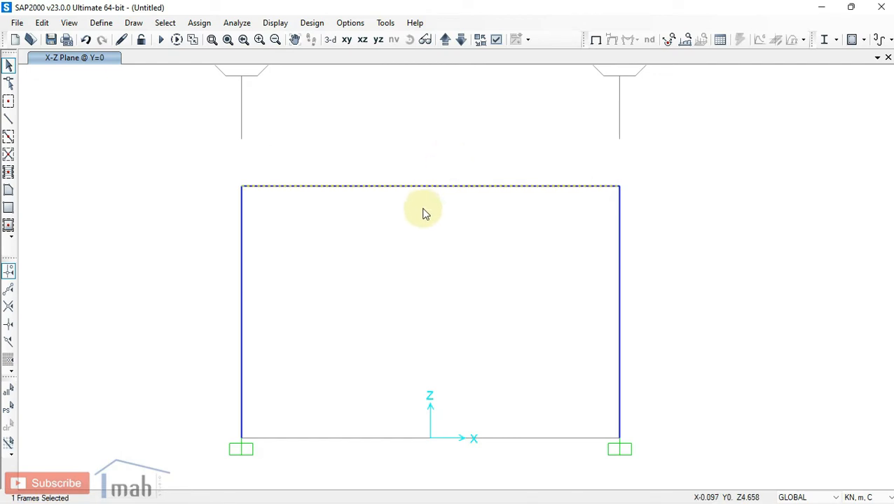
{"action": "left_click", "coordinate": [42, 22]}
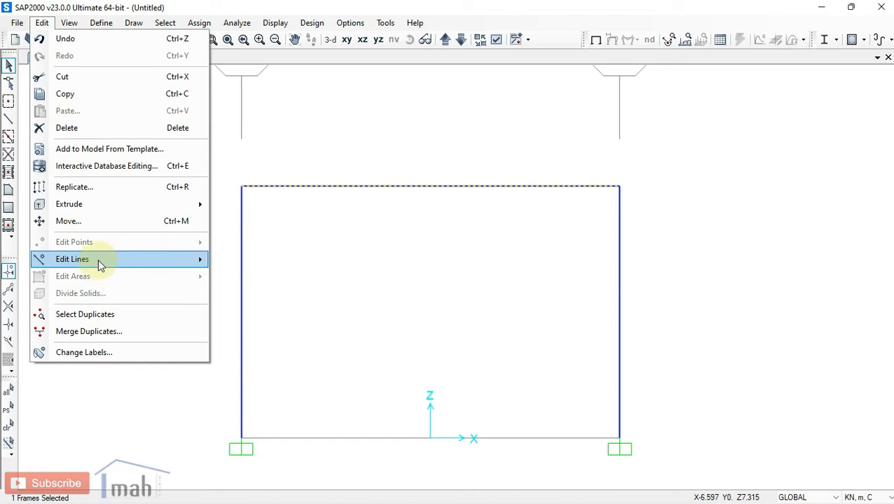
{"action": "mouse_move", "coordinate": [100, 259]}
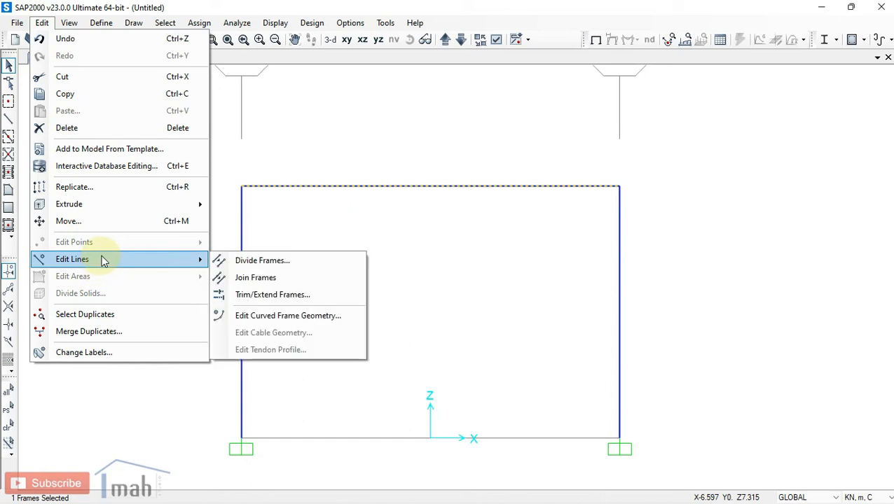
{"action": "left_click", "coordinate": [248, 265]}
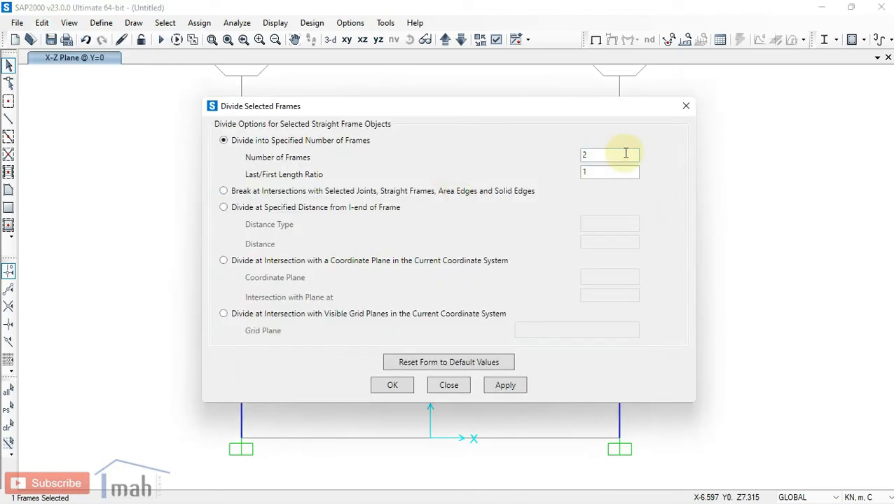
{"action": "left_click", "coordinate": [401, 387]}
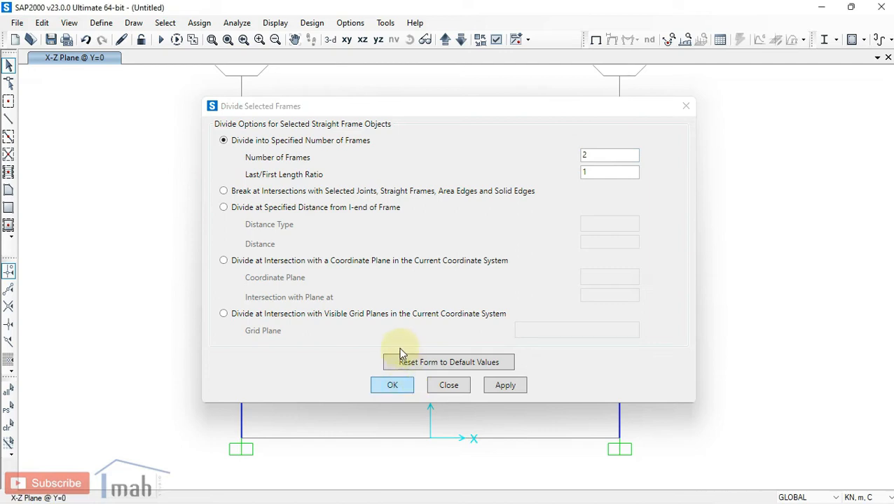
{"action": "left_click_drag", "start_coordinate": [535, 169], "coordinate": [500, 221]}
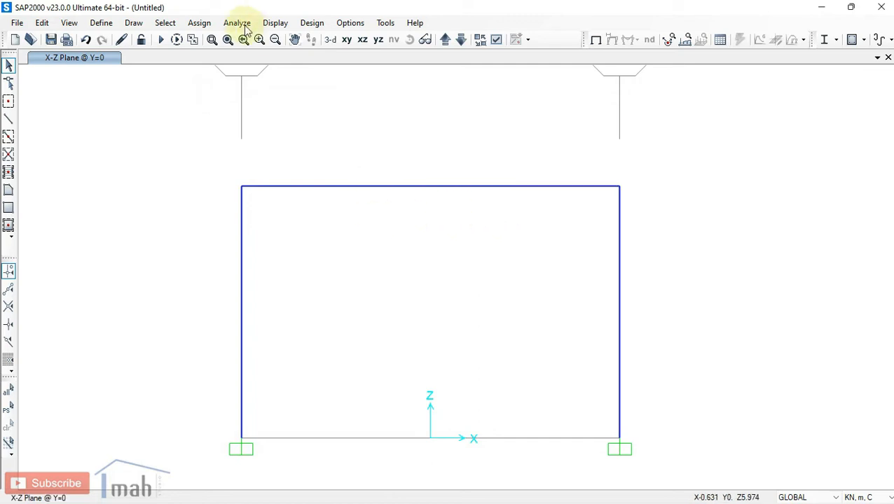
- Set the analysis degrees of freedom to Plane Frame in the XZ plane
{"action": "left_click", "coordinate": [238, 23]}
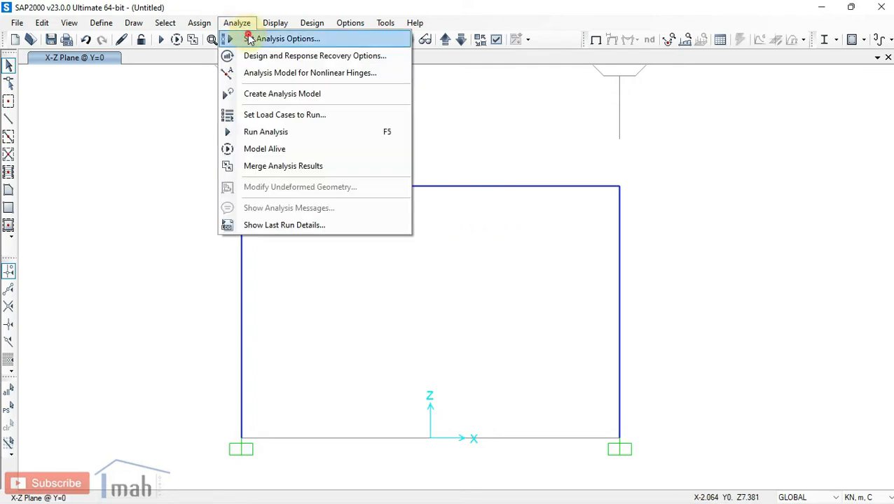
{"action": "left_click", "coordinate": [249, 38]}
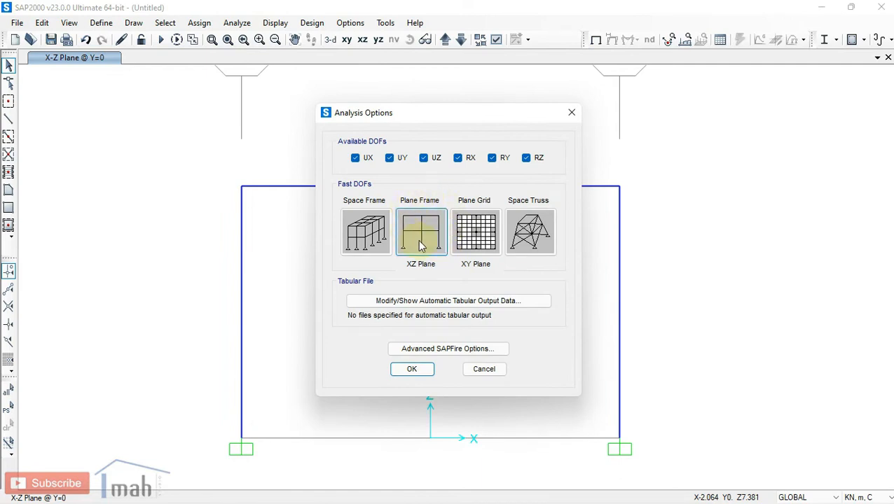
{"action": "left_click", "coordinate": [417, 227]}
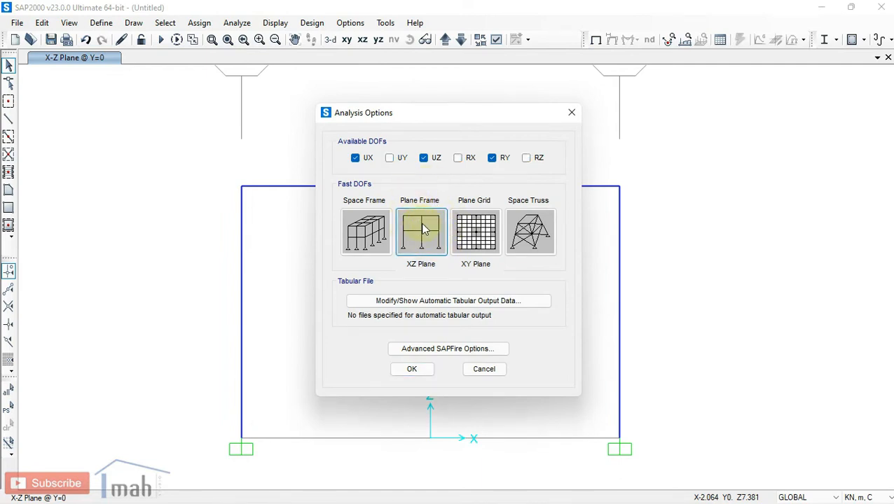
{"action": "left_click", "coordinate": [421, 370]}
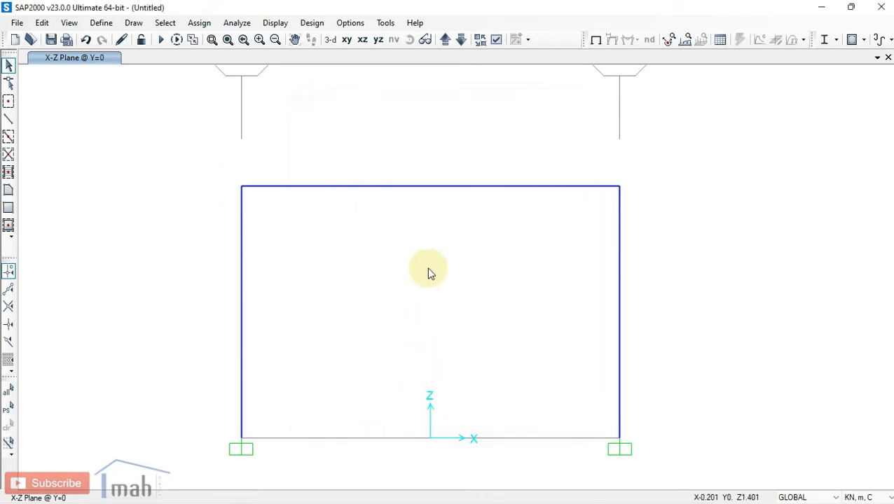
- Exclude the MODAL load case from the run and start the analysis
{"action": "left_click", "coordinate": [235, 23]}
{"action": "left_click", "coordinate": [259, 112]}
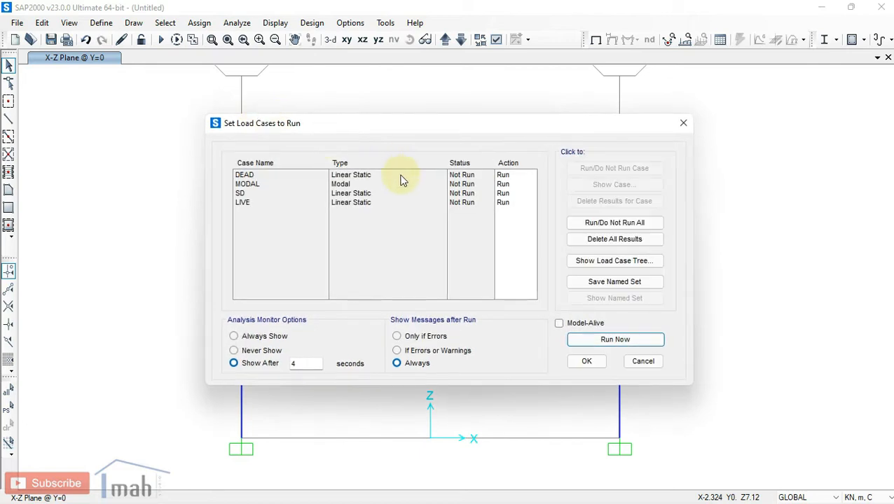
{"action": "left_click", "coordinate": [343, 187]}
{"action": "left_click", "coordinate": [595, 169]}
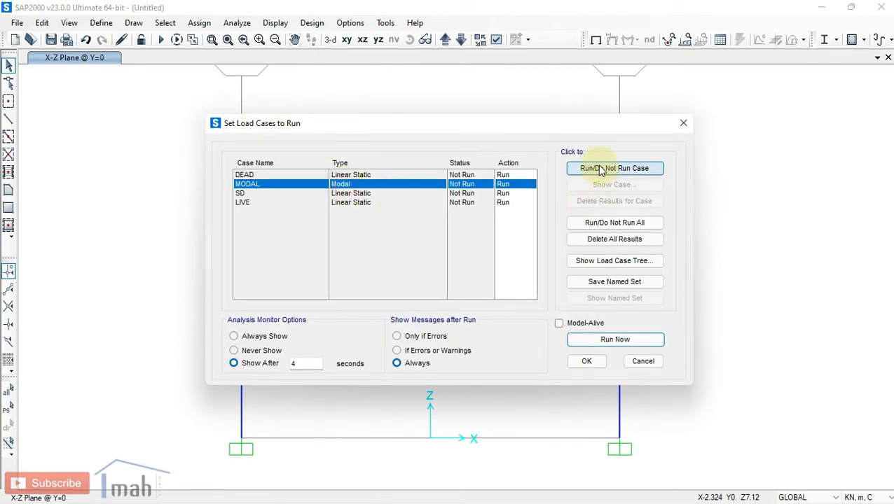
{"action": "left_click", "coordinate": [604, 340]}
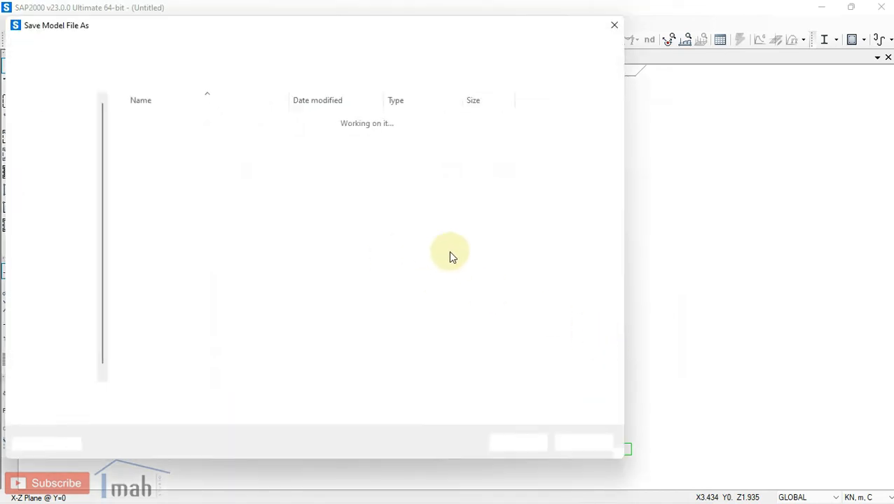
- Create a new folder named BAJA on the desktop for the model file
{"action": "right_click", "coordinate": [198, 222]}
{"action": "mouse_move", "coordinate": [210, 340]}
{"action": "left_click", "coordinate": [373, 339]}
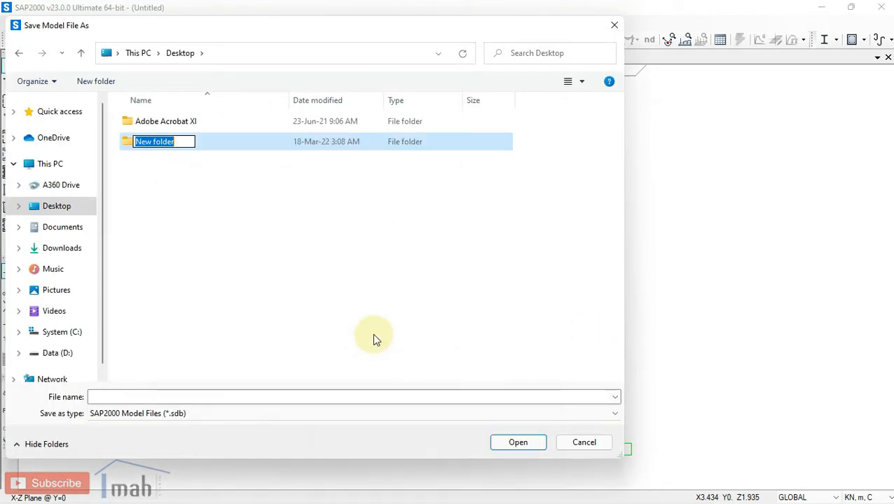
{"action": "type", "text": "BAJA"}
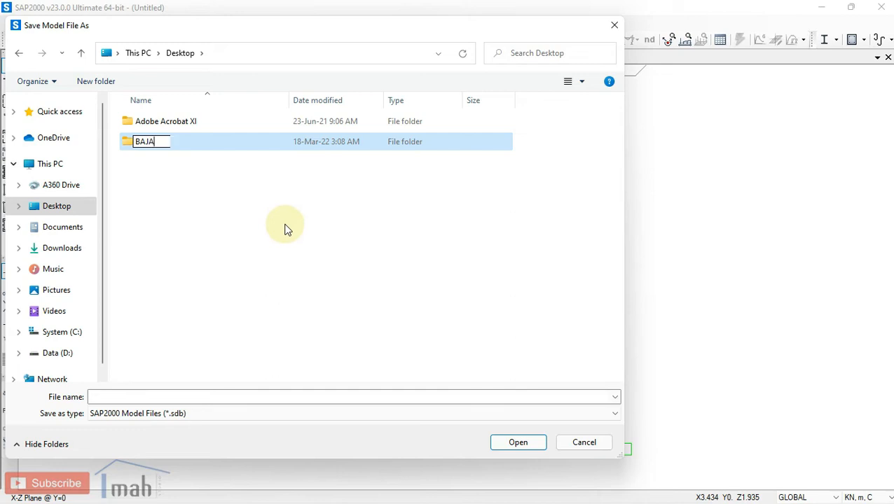
{"action": "key", "text": "Return"}
- Save the model as 23 in the BAJA folder and dismiss the analysis messages after the run
{"action": "double_click", "coordinate": [149, 142]}
{"action": "left_click", "coordinate": [144, 398]}
{"action": "type", "text": "23"}
{"action": "left_click", "coordinate": [527, 445]}
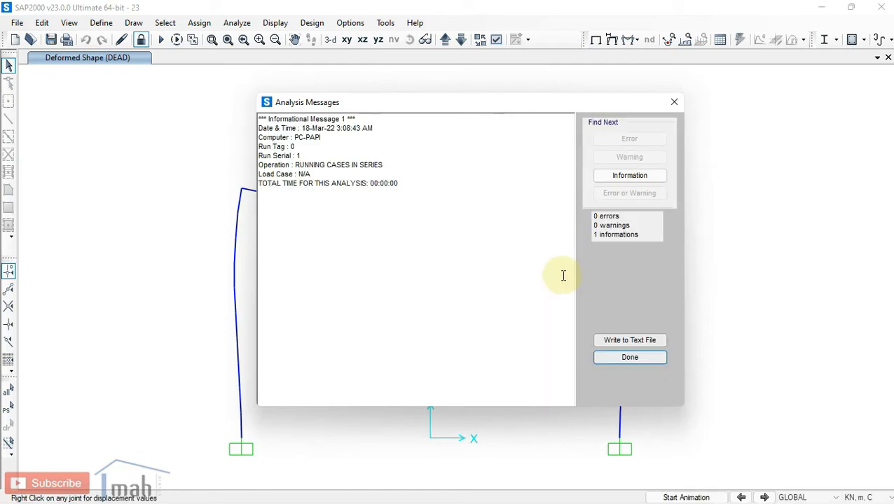
{"action": "left_click", "coordinate": [609, 358]}
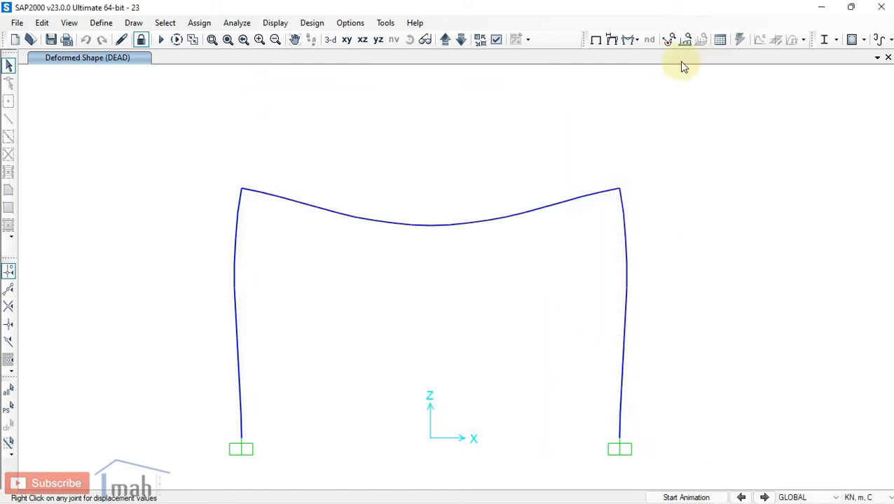
- Display the Moment 3-3 diagram of the frame for COMB2 with values shown
{"action": "left_click", "coordinate": [629, 41]}
{"action": "left_click", "coordinate": [651, 84]}
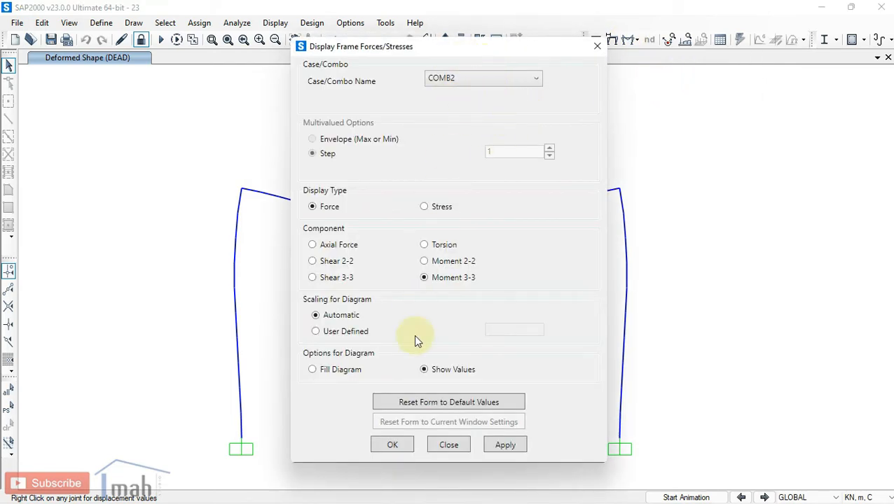
{"action": "left_click", "coordinate": [404, 449]}
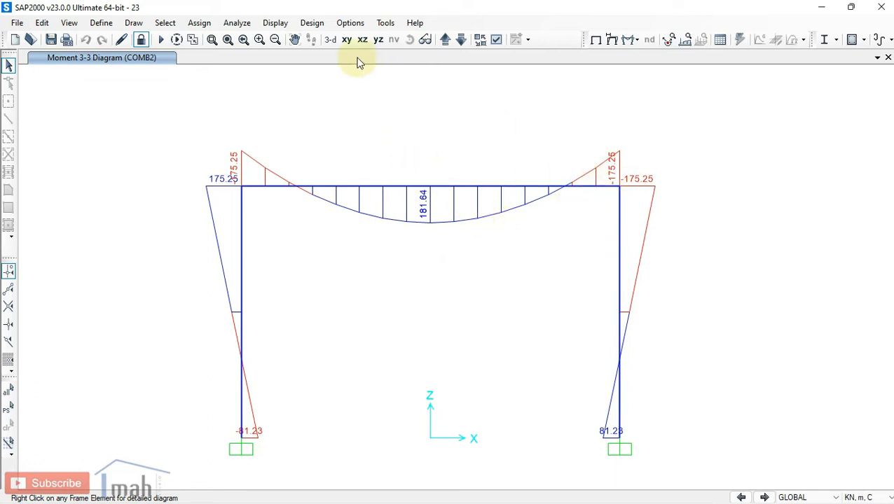
- Inspect the COMB2 shear and moment diagrams of the right half of the beam, including its Axial (P and T) results
{"action": "left_click", "coordinate": [587, 192]}
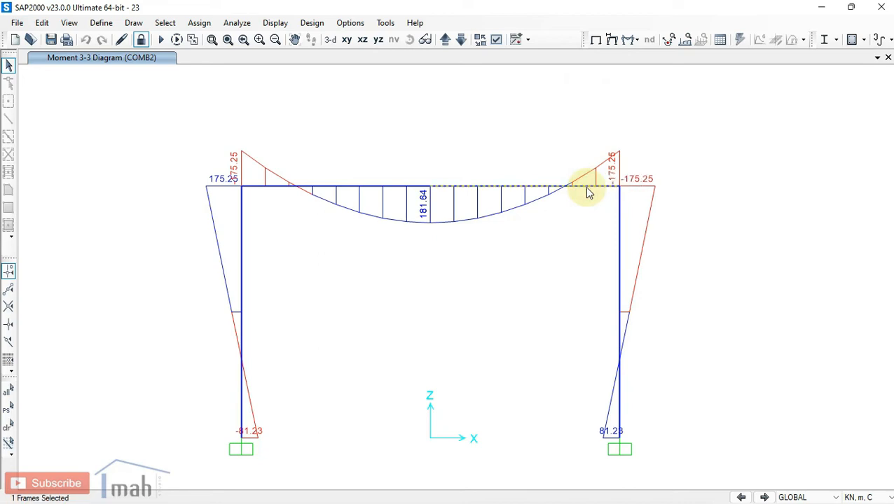
{"action": "right_click", "coordinate": [588, 193]}
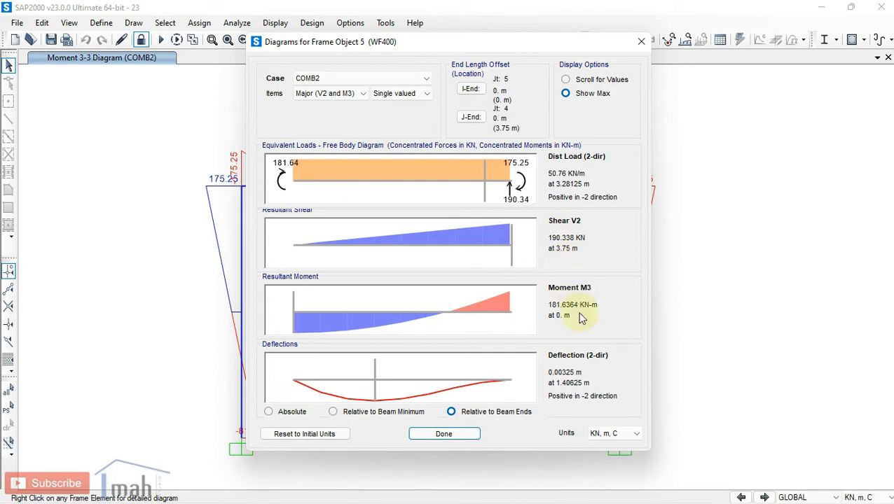
{"action": "left_click", "coordinate": [347, 93]}
{"action": "left_click", "coordinate": [320, 124]}
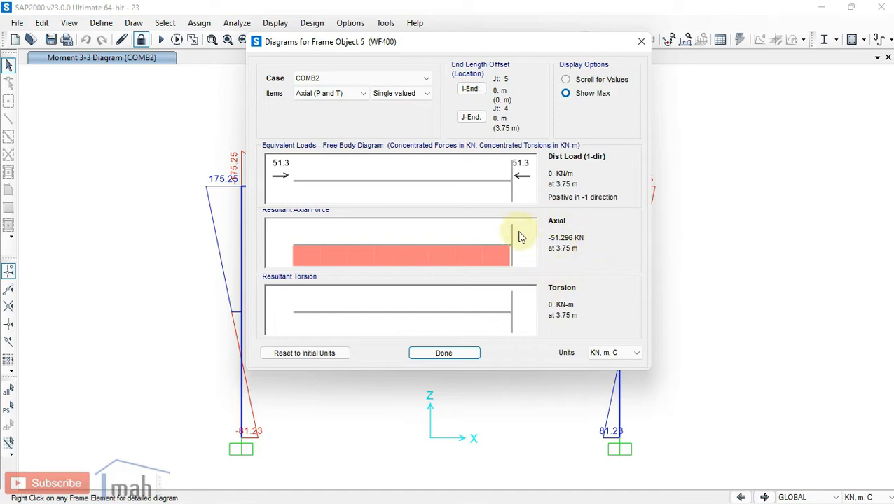
{"action": "left_click", "coordinate": [454, 354]}
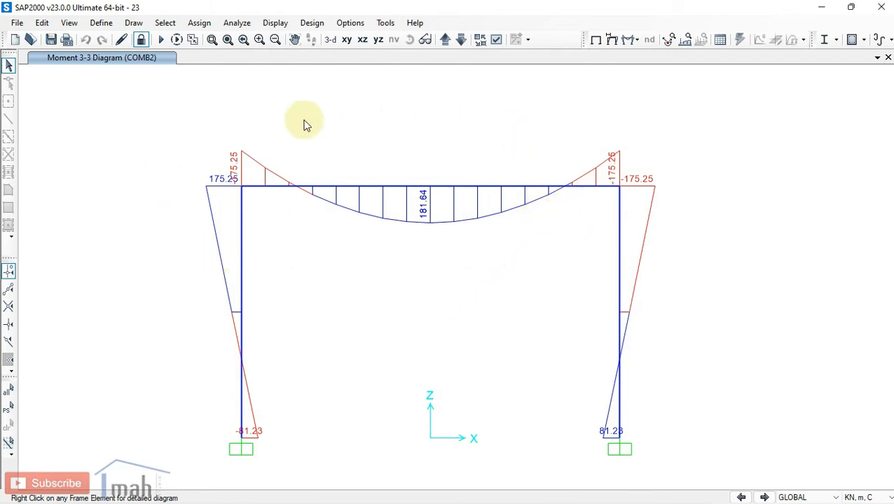
- Turn off automatic generation of code-based design load combinations for the steel frame design
{"action": "left_click", "coordinate": [836, 41]}
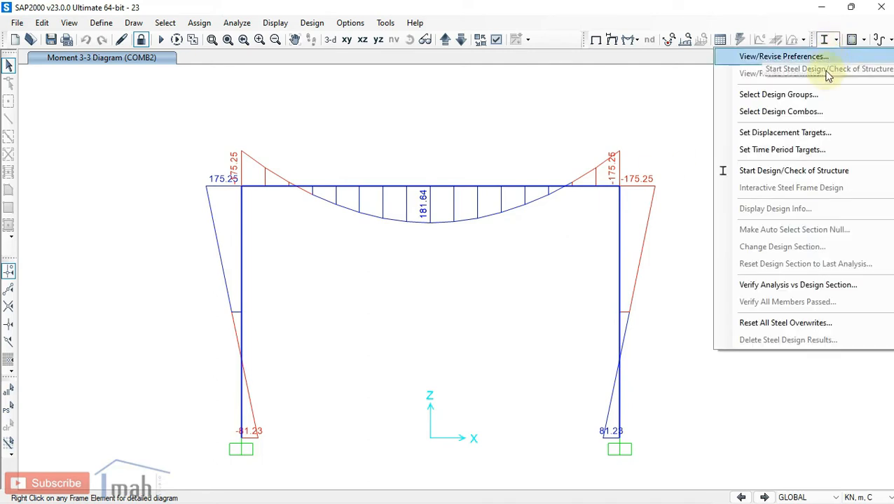
{"action": "left_click", "coordinate": [757, 112]}
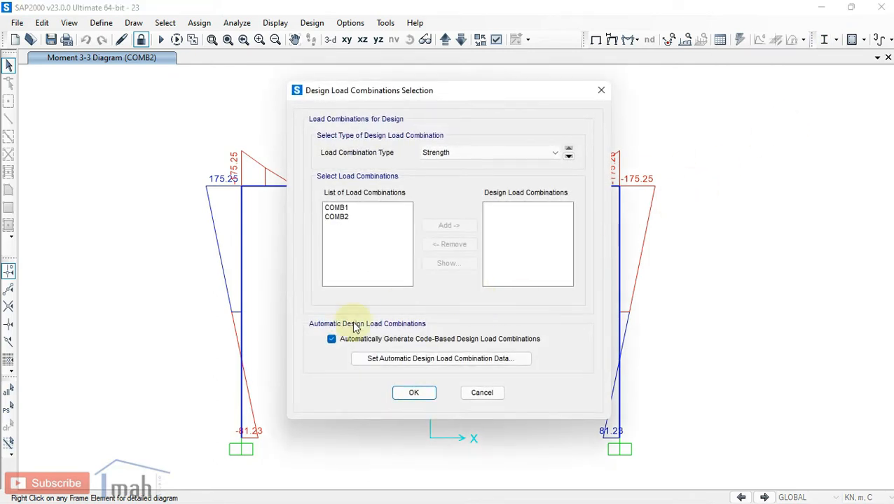
{"action": "left_click", "coordinate": [352, 339]}
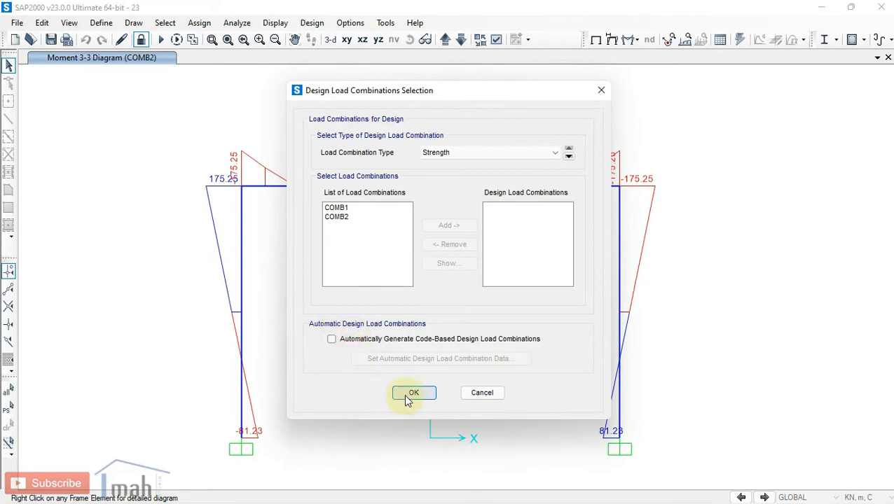
{"action": "left_click", "coordinate": [412, 393]}
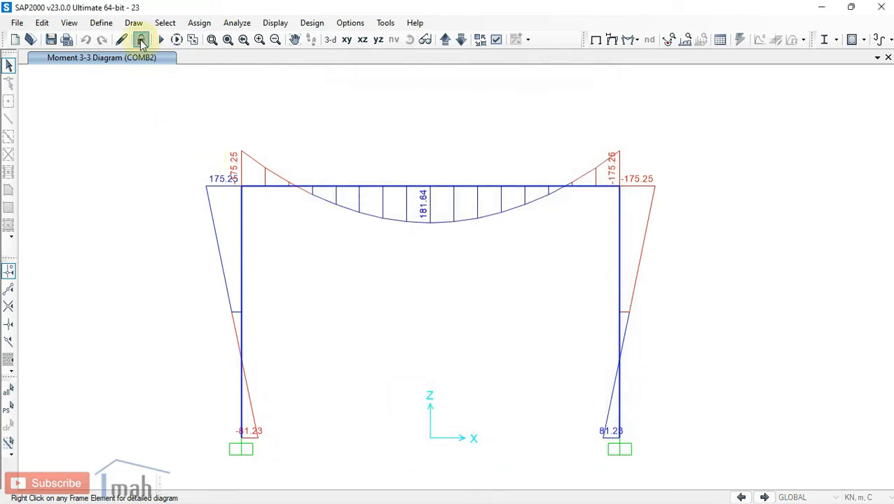
- Unlock the model and add COMB1 and COMB2 to the strength design load combinations for steel
{"action": "left_click", "coordinate": [141, 39]}
{"action": "left_click", "coordinate": [463, 310]}
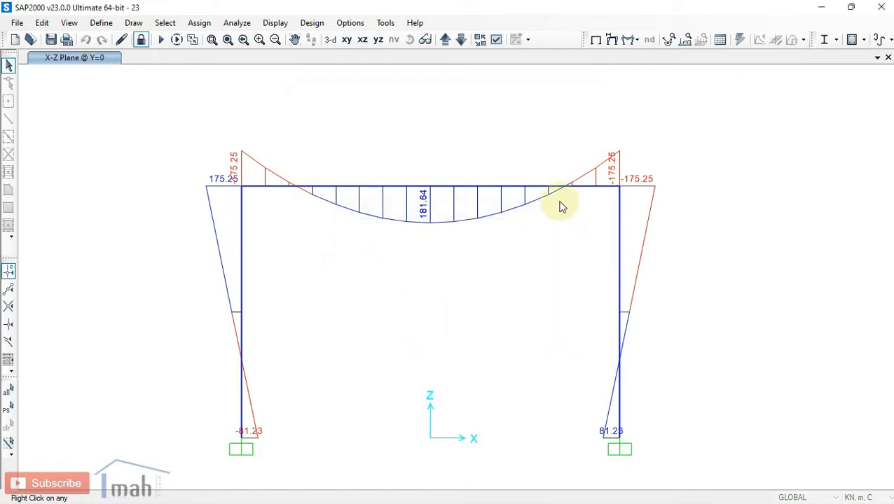
{"action": "left_click", "coordinate": [837, 40]}
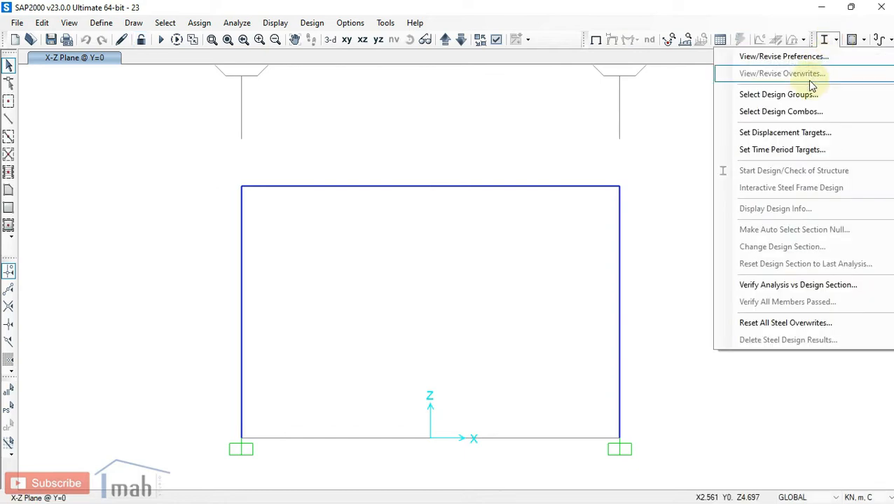
{"action": "left_click", "coordinate": [801, 113]}
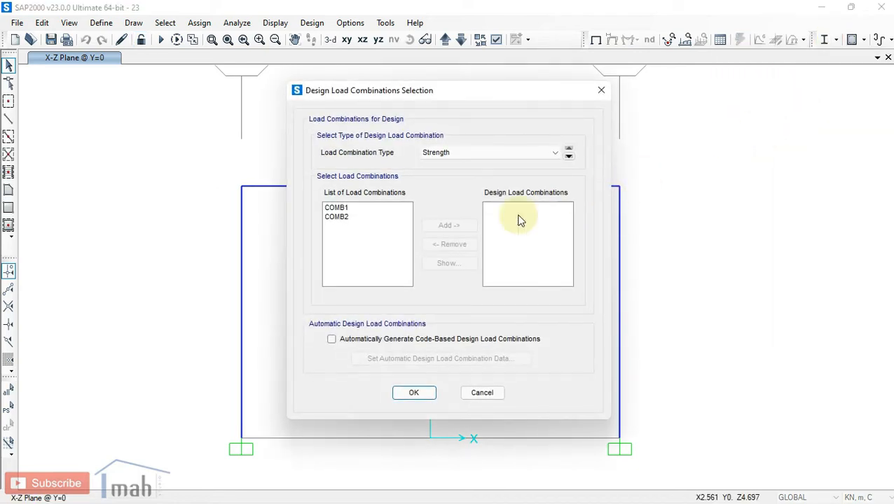
{"action": "left_click", "coordinate": [340, 209]}
{"action": "left_click", "coordinate": [448, 225]}
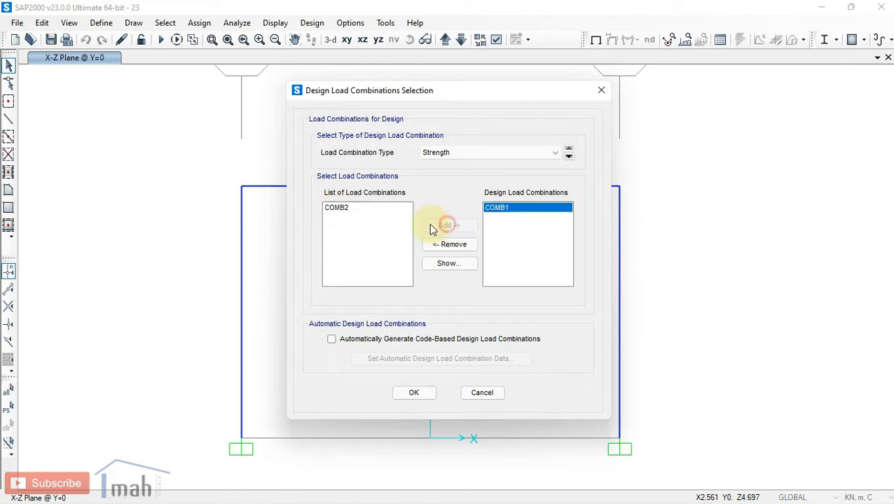
{"action": "left_click", "coordinate": [346, 209]}
{"action": "left_click", "coordinate": [449, 225]}
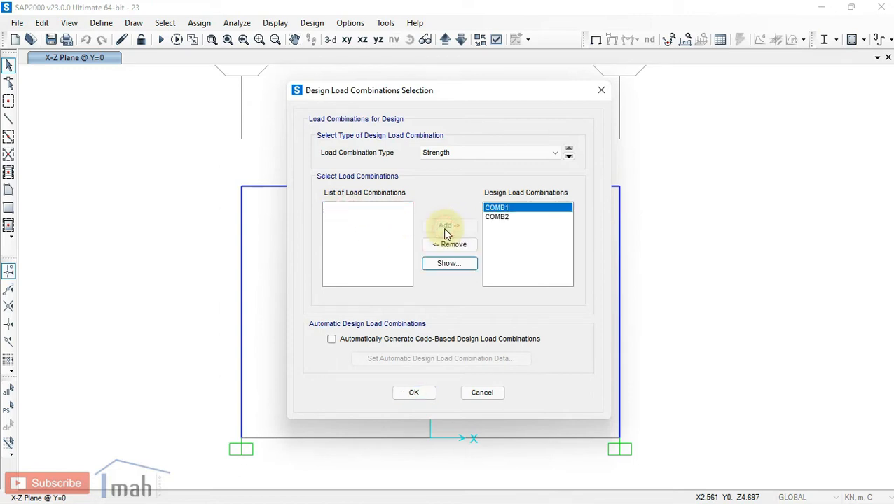
{"action": "left_click", "coordinate": [413, 393]}
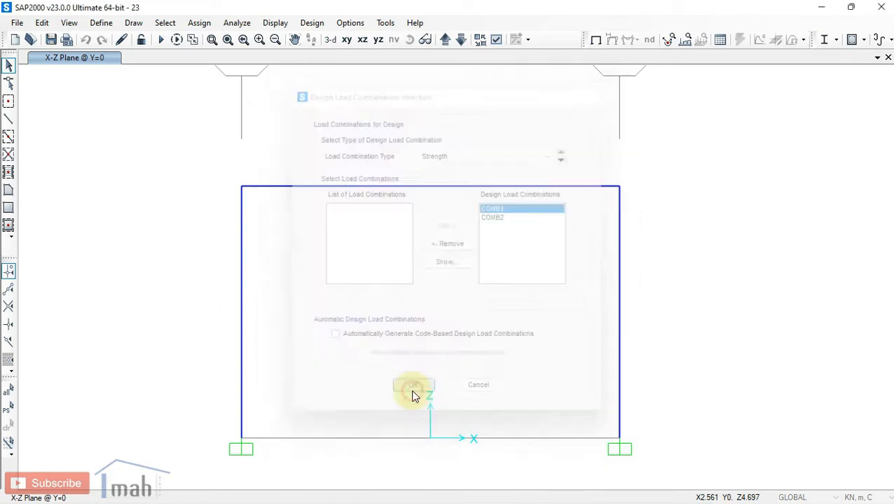
- Run the analysis again for the DEAD, SD and LIVE load cases and dismiss the analysis messages
{"action": "left_click", "coordinate": [240, 24]}
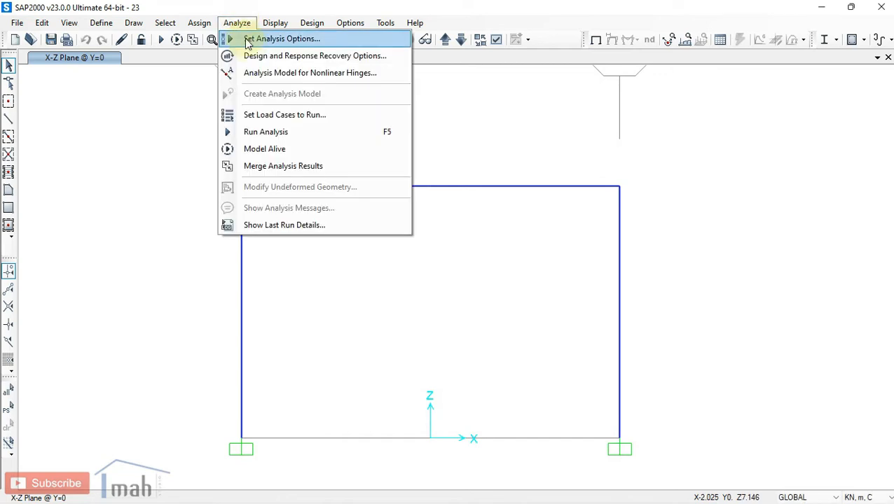
{"action": "left_click", "coordinate": [259, 131]}
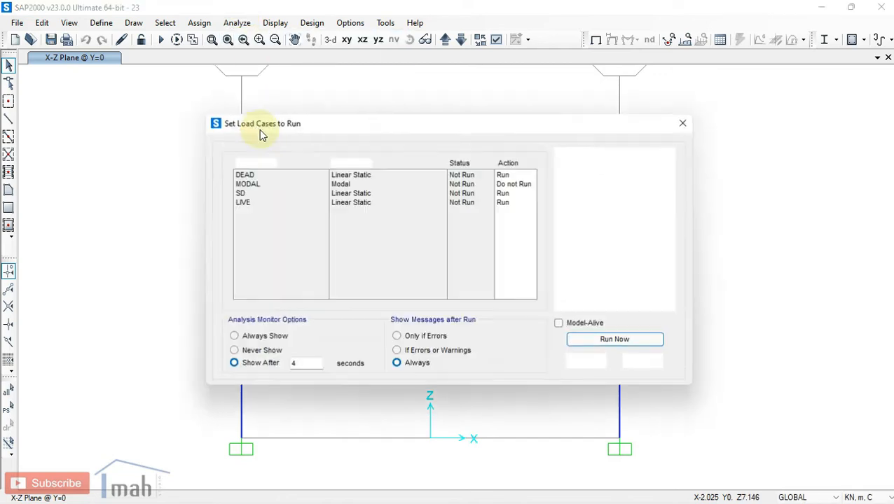
{"action": "left_click", "coordinate": [621, 340]}
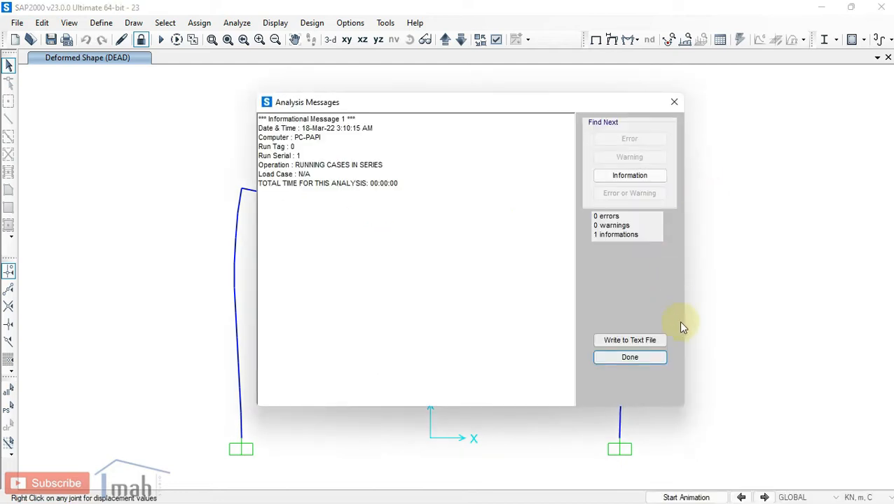
{"action": "left_click", "coordinate": [647, 359]}
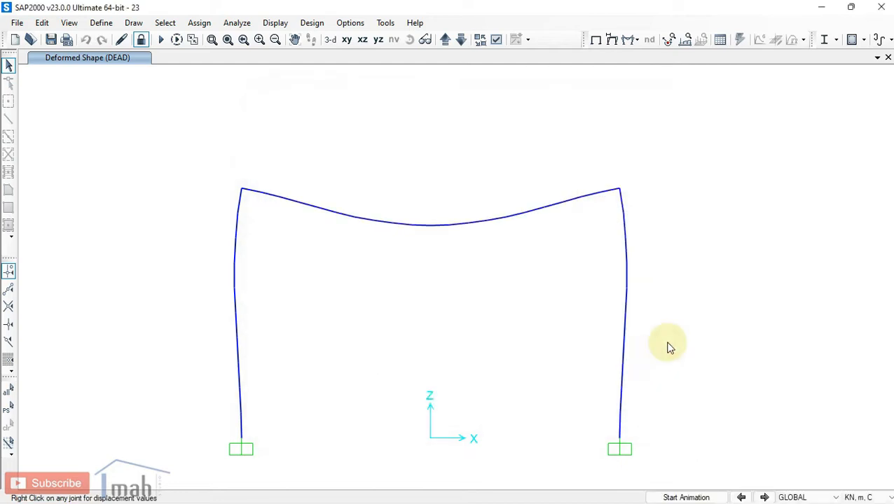
- Run the steel design check of the structure and verify whether all members pass
{"action": "left_click", "coordinate": [838, 41]}
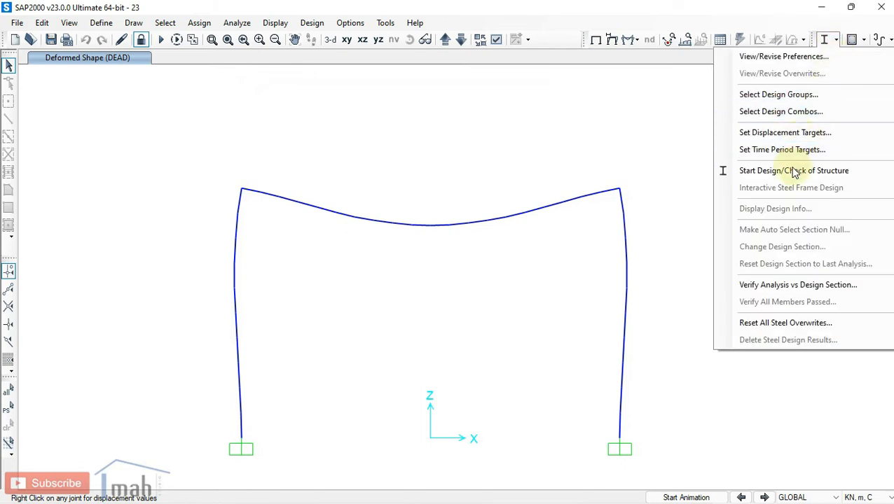
{"action": "left_click", "coordinate": [795, 171]}
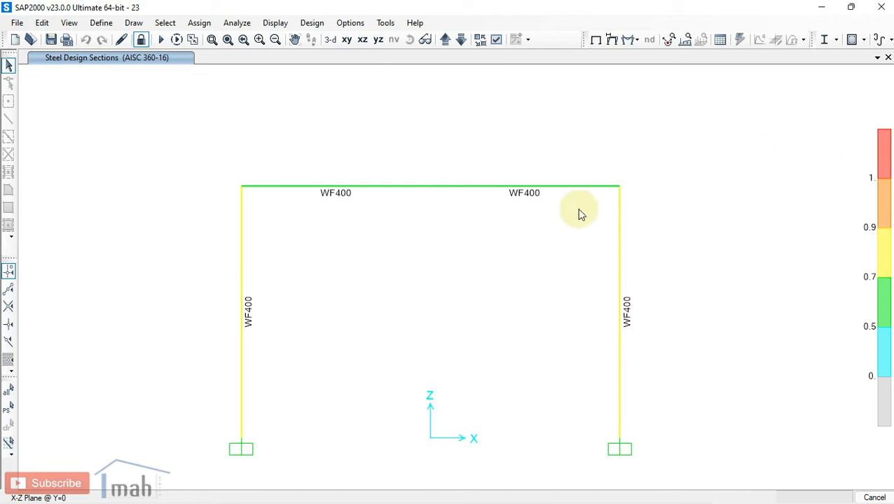
{"action": "left_click", "coordinate": [837, 41]}
{"action": "left_click", "coordinate": [799, 301]}
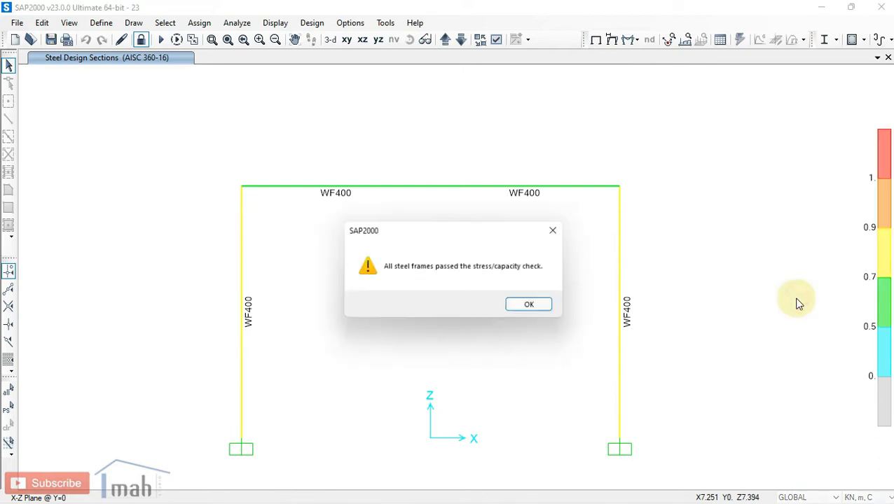
{"action": "left_click", "coordinate": [550, 315]}
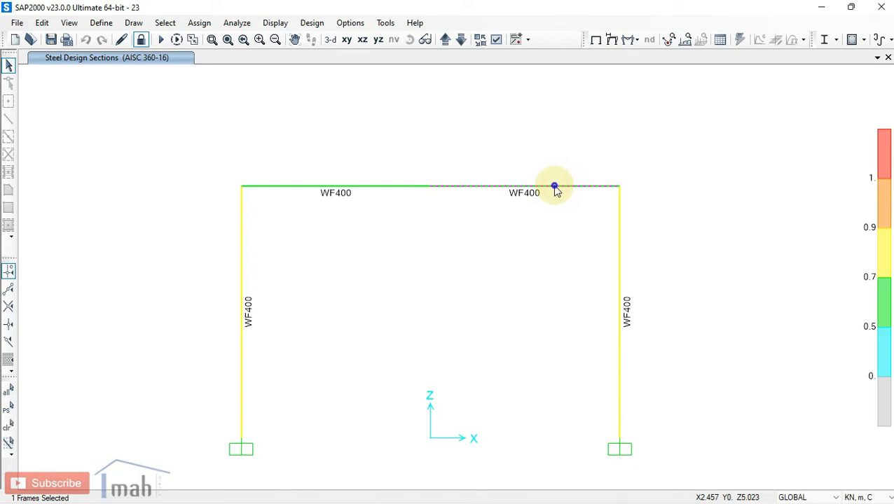
- Review the detailed AISC 360-16 stress check of the right half of the beam at the governing COMB2 station
{"action": "right_click", "coordinate": [554, 187]}
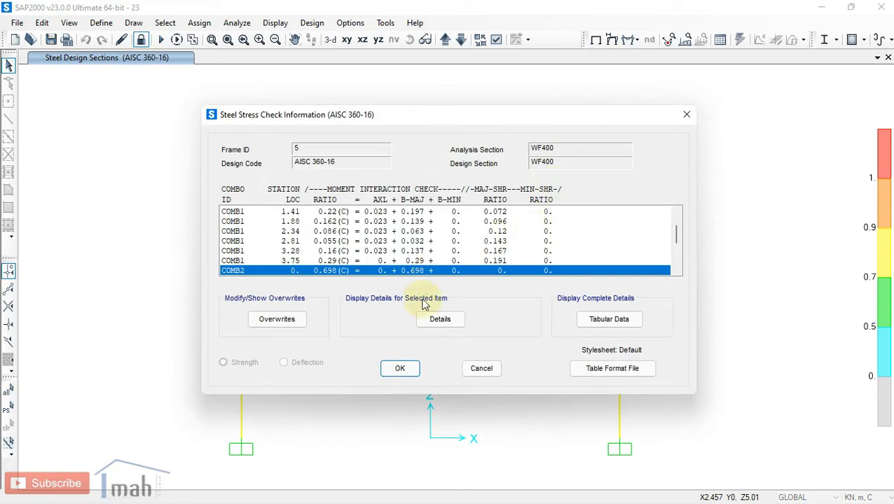
{"action": "left_click", "coordinate": [435, 320]}
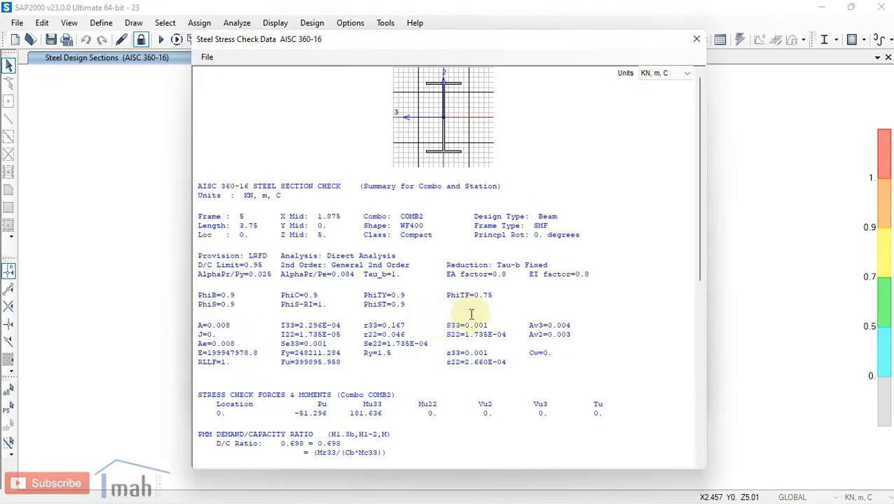
{"action": "scroll", "coordinate": [438, 317], "scroll_direction": "down", "scroll_amount": 5}
{"action": "scroll", "coordinate": [437, 317], "scroll_direction": "down", "scroll_amount": 5}
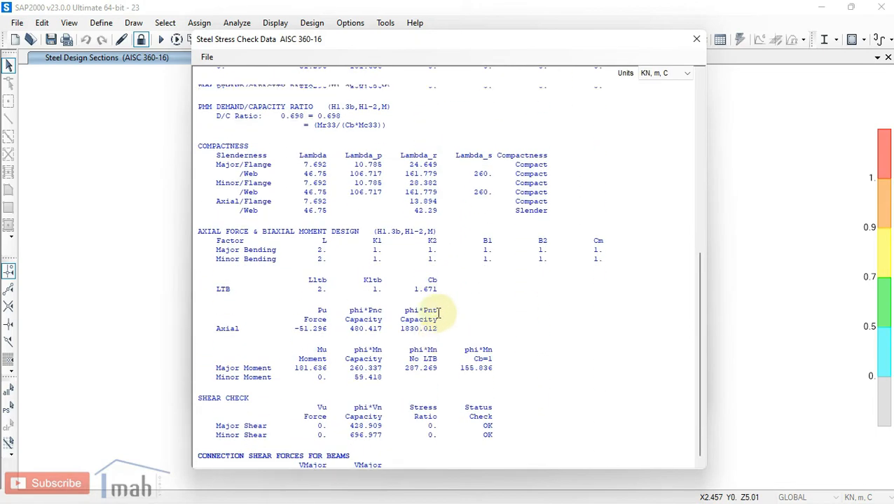
{"action": "scroll", "coordinate": [437, 317], "scroll_direction": "up", "scroll_amount": 10}
{"action": "left_click", "coordinate": [695, 40]}
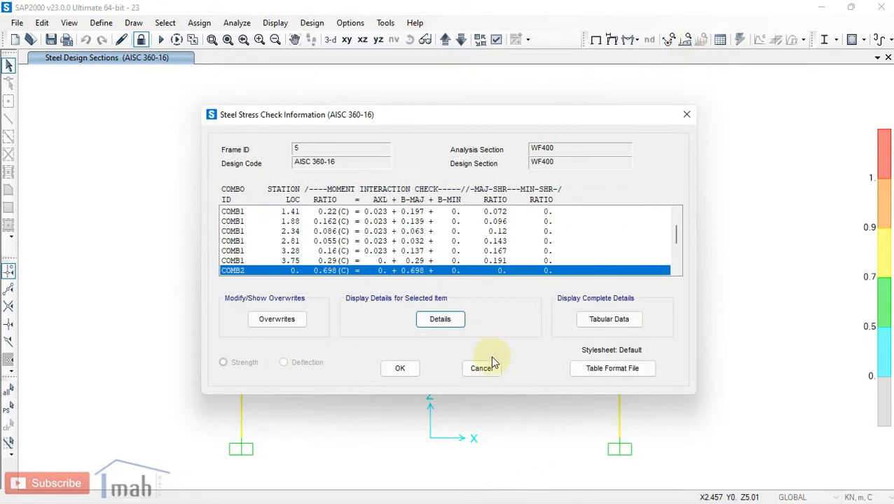
{"action": "left_click", "coordinate": [493, 367]}
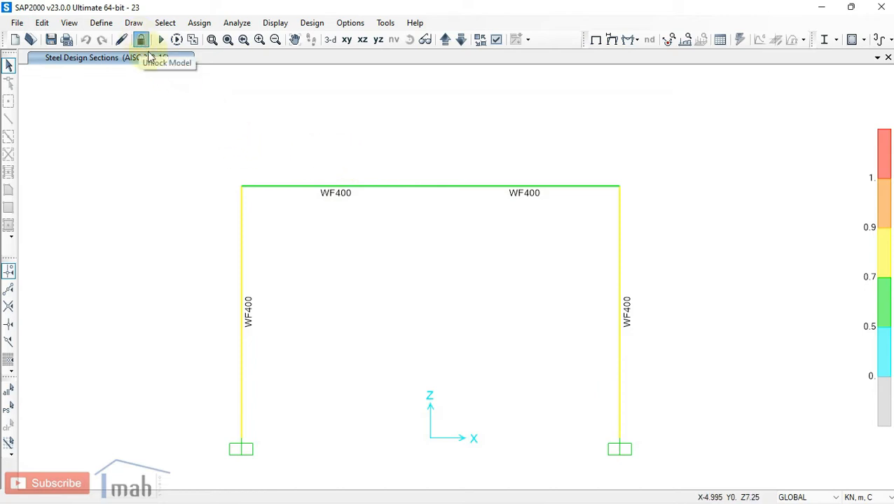
- Switch the display from the steel design results back to the COMB2 Moment 3-3 diagram with values
{"action": "left_click", "coordinate": [629, 42]}
{"action": "left_click", "coordinate": [650, 83]}
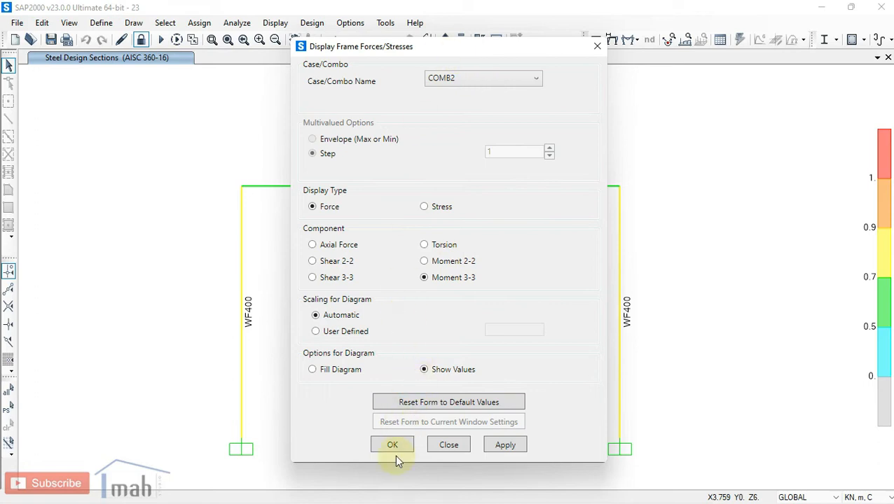
{"action": "left_click", "coordinate": [393, 445]}
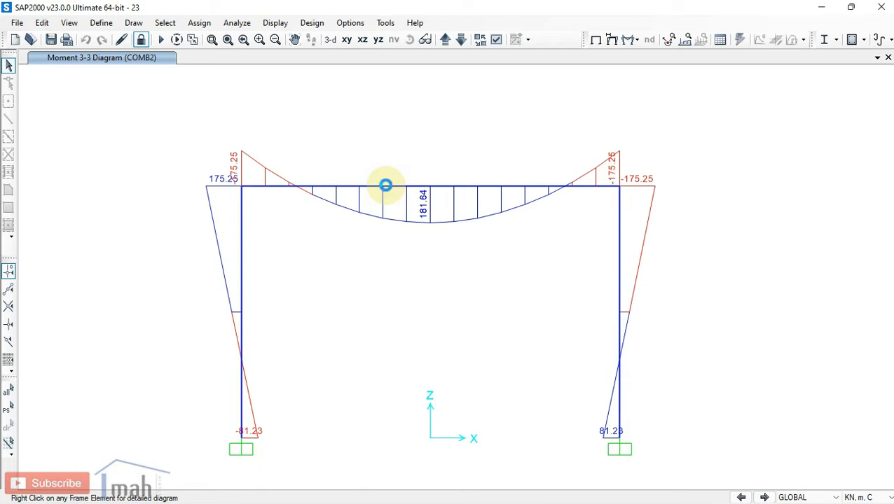
- Inspect the COMB2 major force diagrams of the left half of the beam and its Axial (P and T) results
{"action": "right_click", "coordinate": [385, 185]}
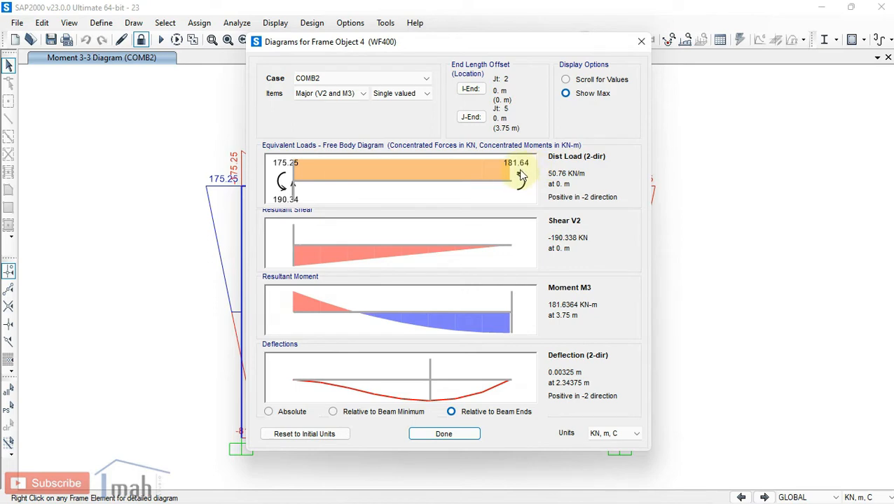
{"action": "left_click", "coordinate": [343, 93]}
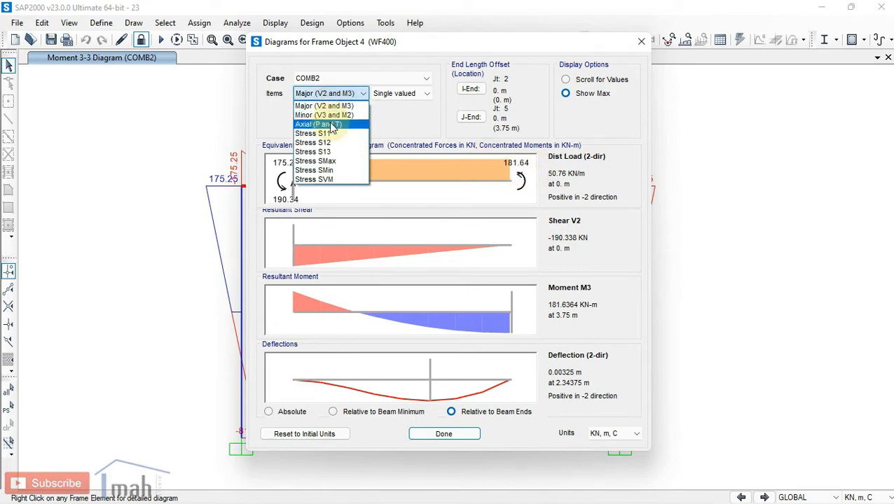
{"action": "left_click", "coordinate": [330, 124]}
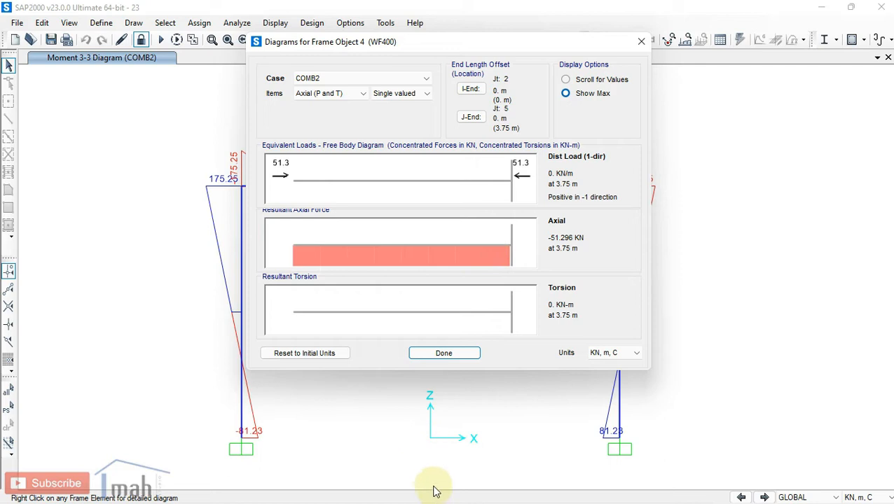
- Switch to the Sambungan Balok-balok.xlsx workbook in Excel and enter 51.296 kN as the factored axial force Nu in H28
{"action": "mouse_move", "coordinate": [469, 503]}
{"action": "mouse_move", "coordinate": [507, 494]}
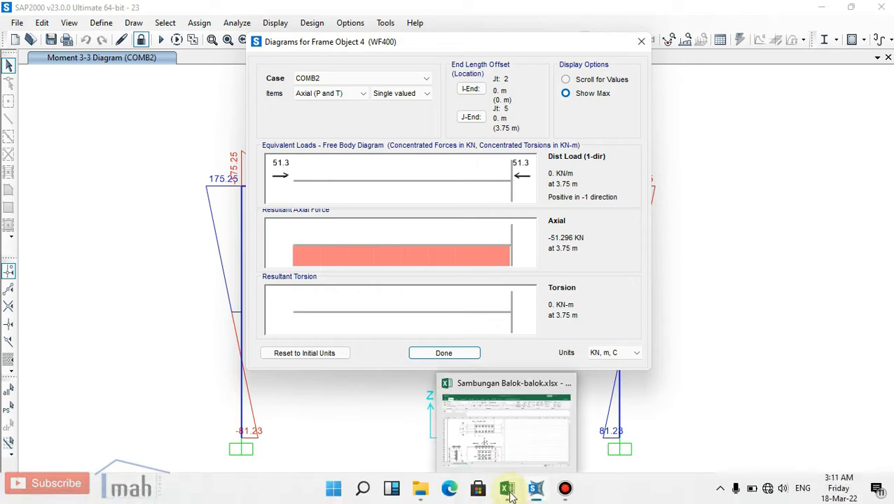
{"action": "left_click", "coordinate": [491, 451]}
{"action": "scroll", "coordinate": [458, 342], "scroll_direction": "down", "scroll_amount": 6}
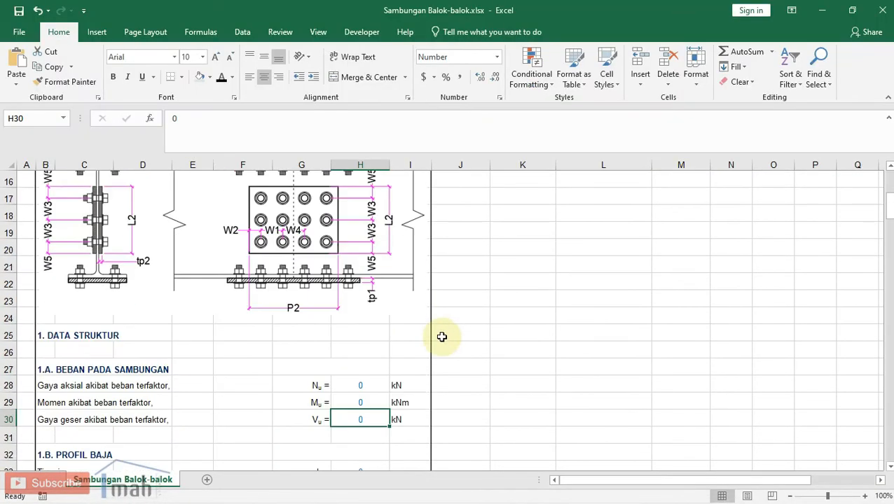
{"action": "left_click", "coordinate": [362, 282]}
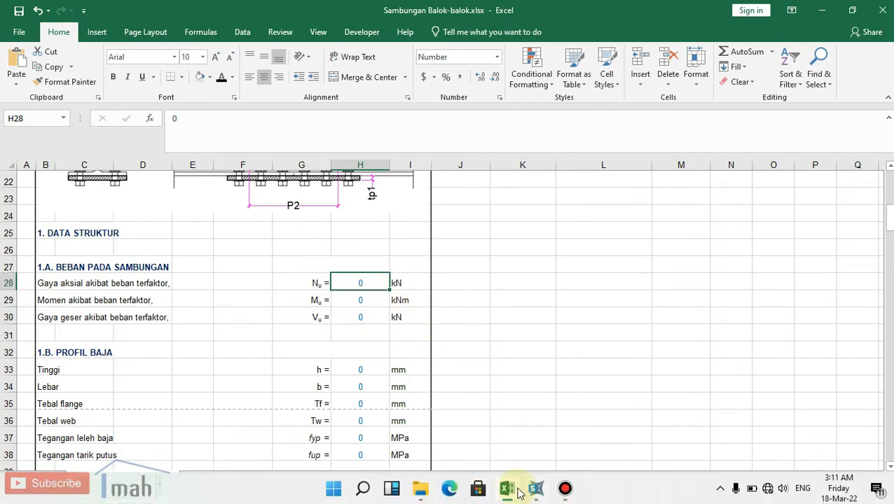
{"action": "left_click", "coordinate": [543, 491]}
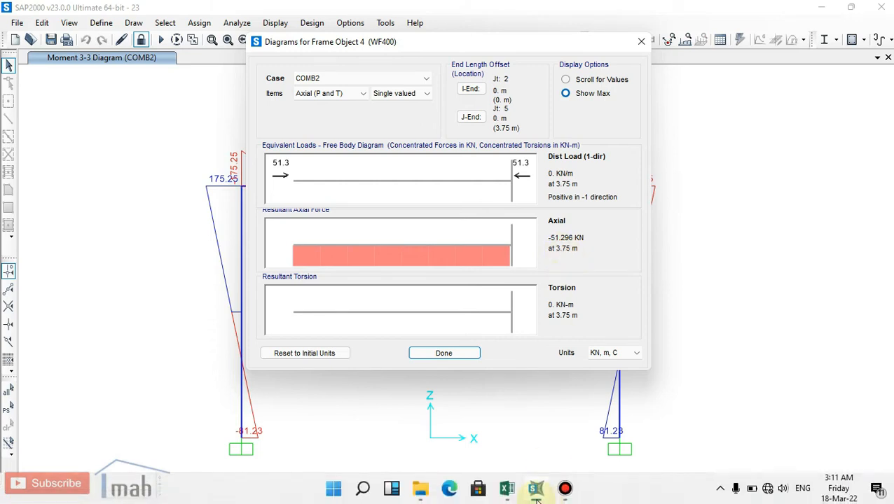
{"action": "mouse_move", "coordinate": [508, 489]}
{"action": "left_click", "coordinate": [472, 447]}
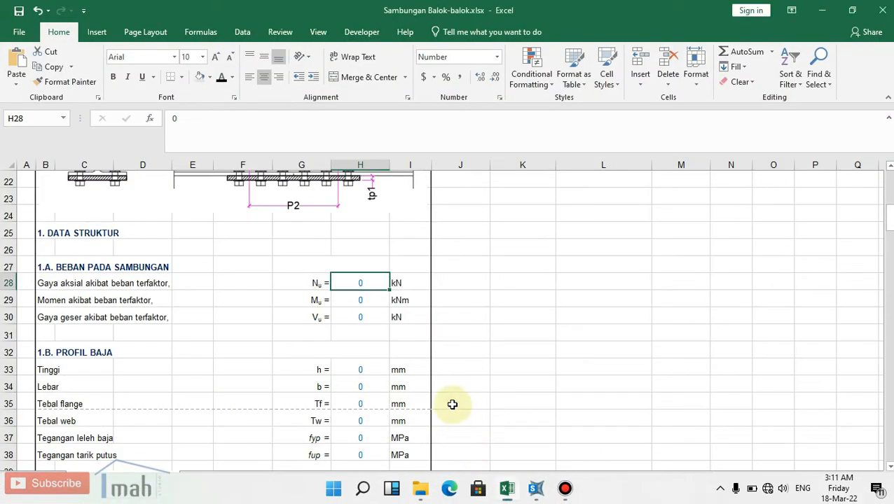
{"action": "type", "text": "51.296"}
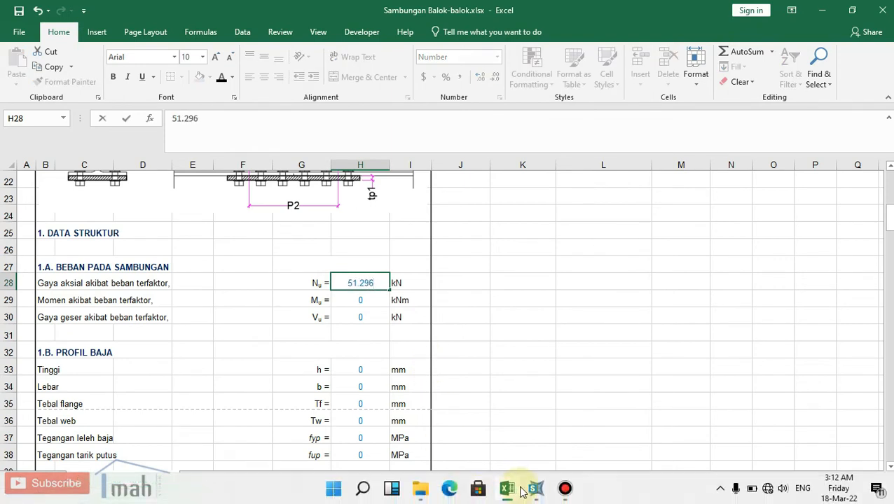
- Return to SAP2000 and examine the beam's COMB2 Major (V2 and M3) results at location 3.75 m
{"action": "left_click", "coordinate": [535, 489]}
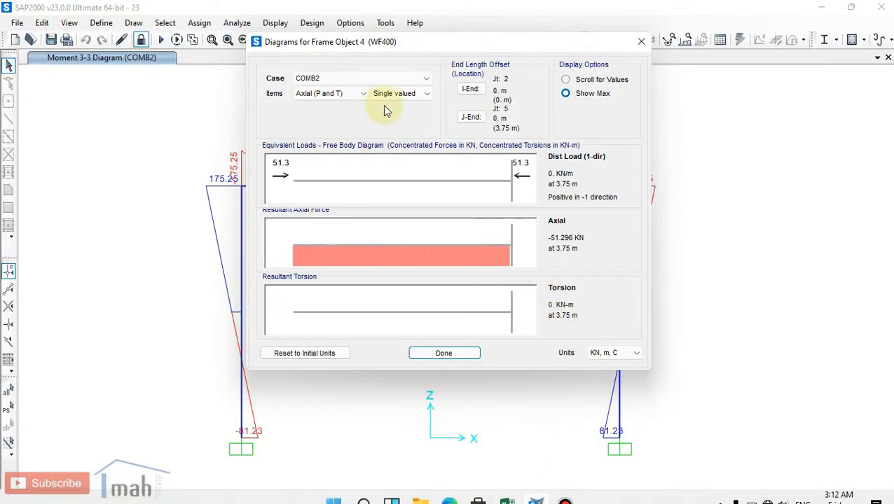
{"action": "left_click", "coordinate": [353, 93]}
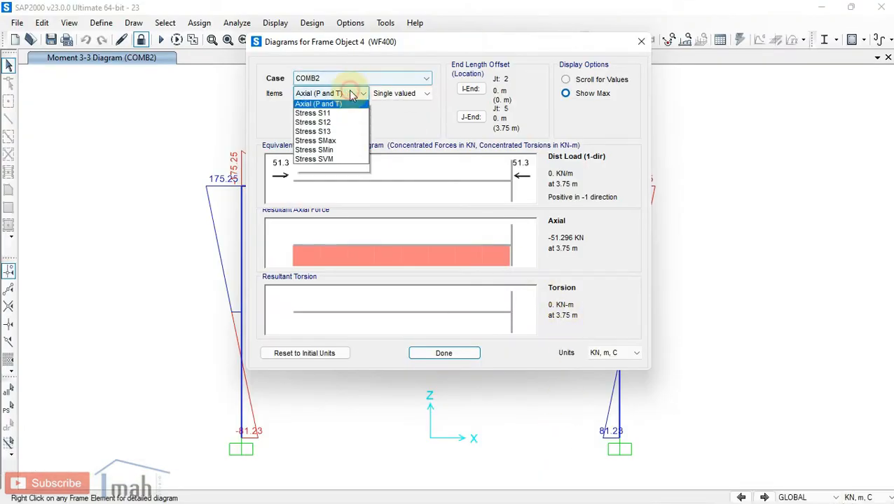
{"action": "left_click", "coordinate": [331, 105]}
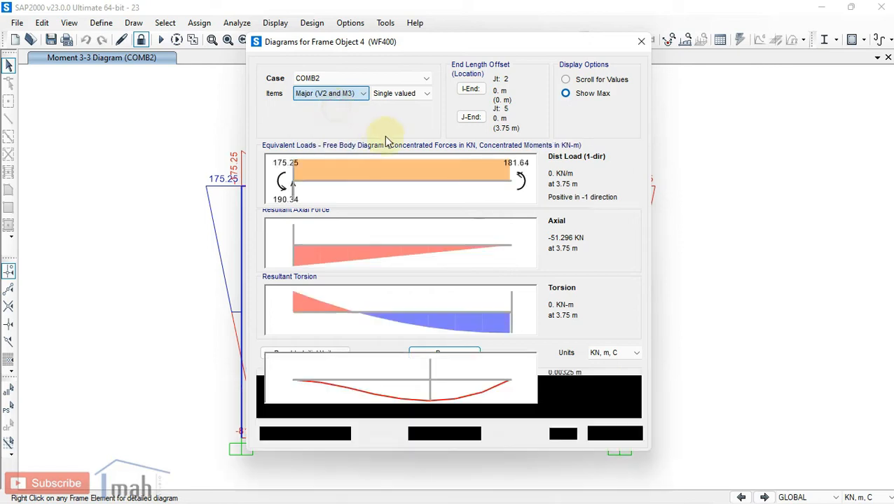
{"action": "left_click", "coordinate": [577, 82]}
{"action": "double_click", "coordinate": [569, 129]}
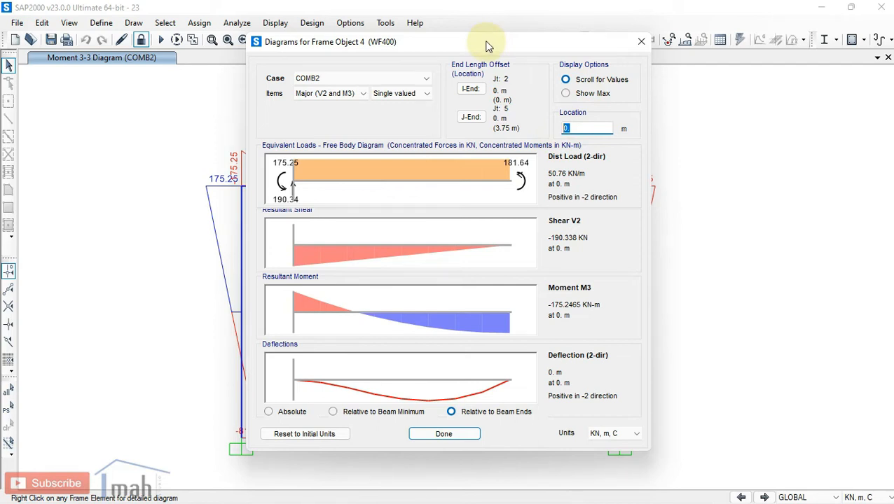
{"action": "type", "text": "3"}
{"action": "key", "text": "Return"}
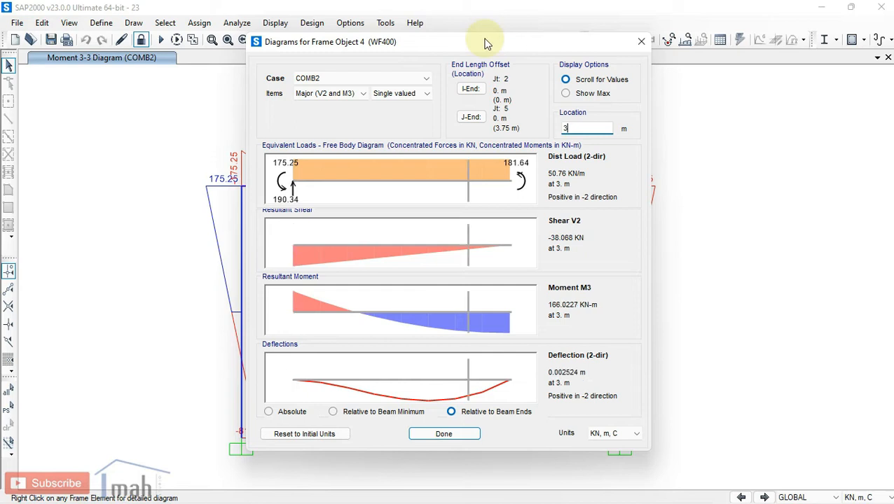
{"action": "type", "text": "75"}
{"action": "key", "text": "Return"}
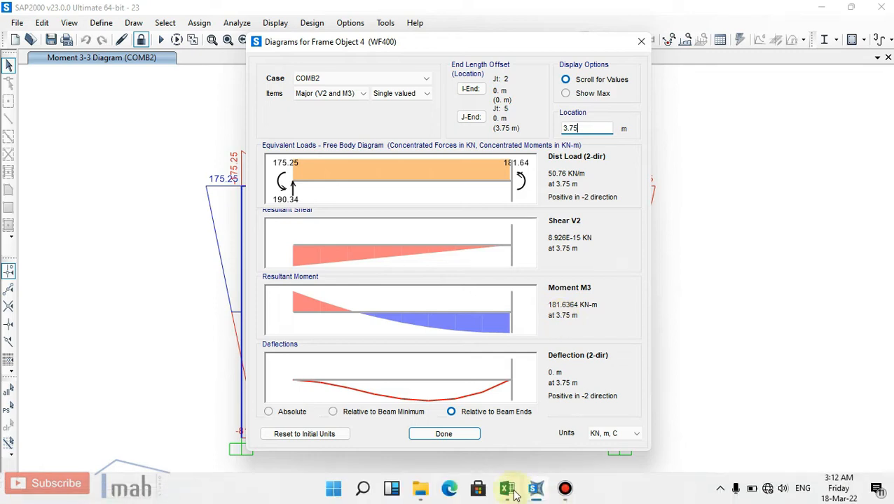
- Switch to Excel and enter 181.6364 kNm as the factored moment Mu in H29, checking the value against SAP2000
{"action": "left_click", "coordinate": [507, 488]}
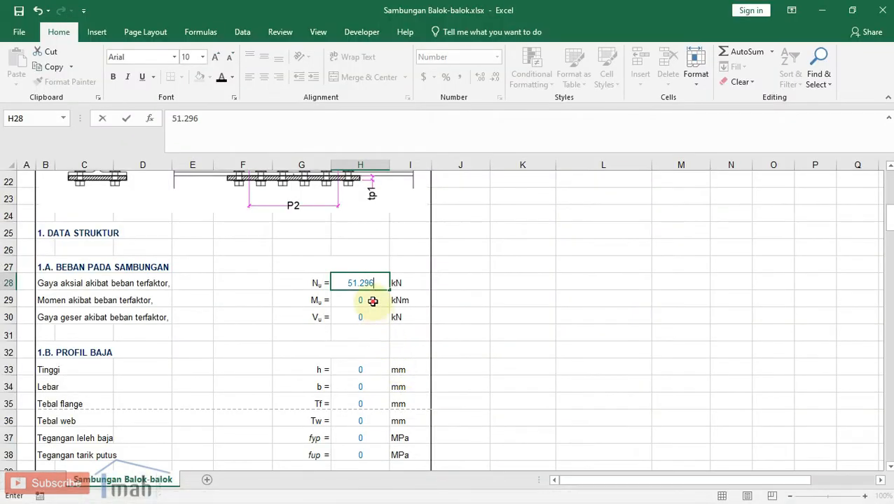
{"action": "left_click", "coordinate": [373, 300]}
{"action": "type", "text": "181.63"}
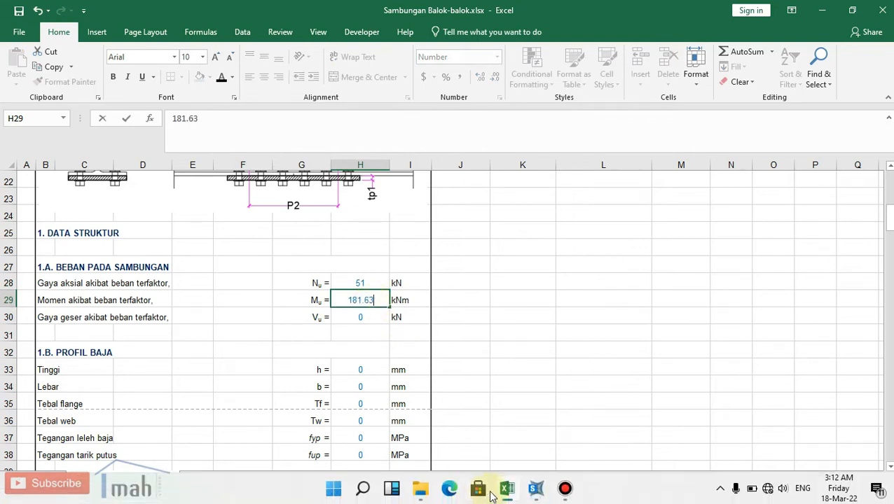
{"action": "left_click", "coordinate": [535, 489]}
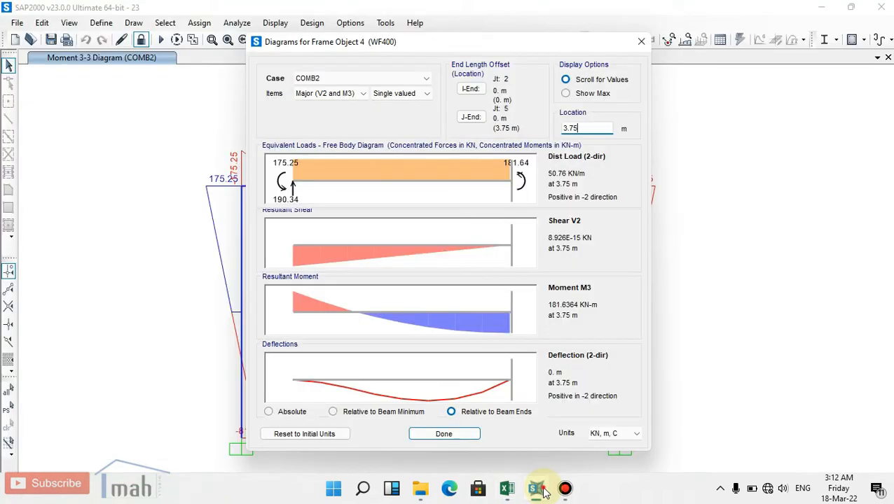
{"action": "left_click", "coordinate": [508, 488]}
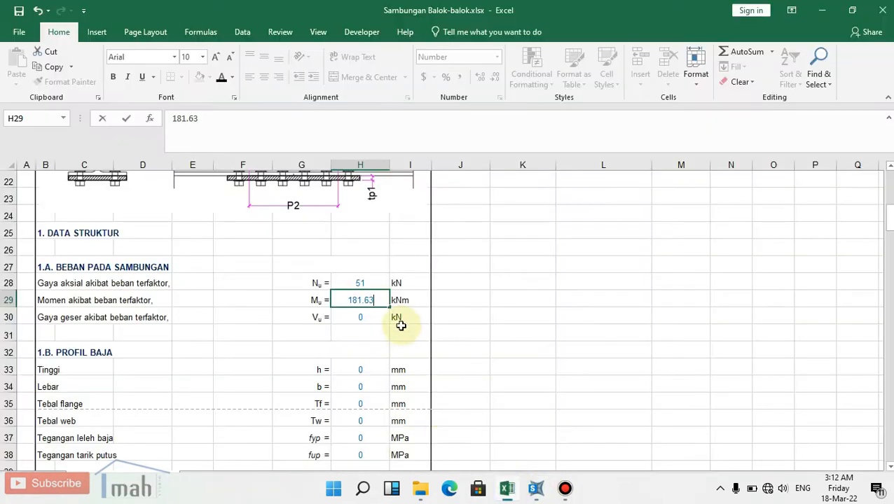
{"action": "type", "text": "64"}
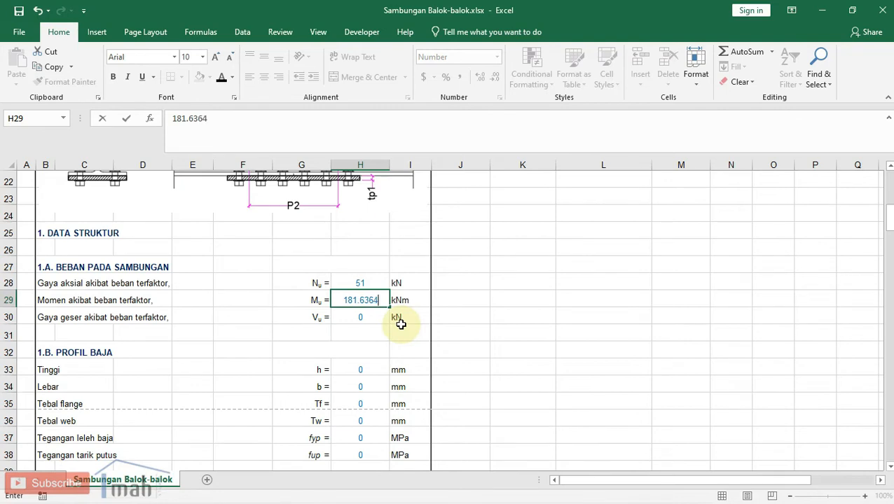
{"action": "left_click", "coordinate": [375, 317]}
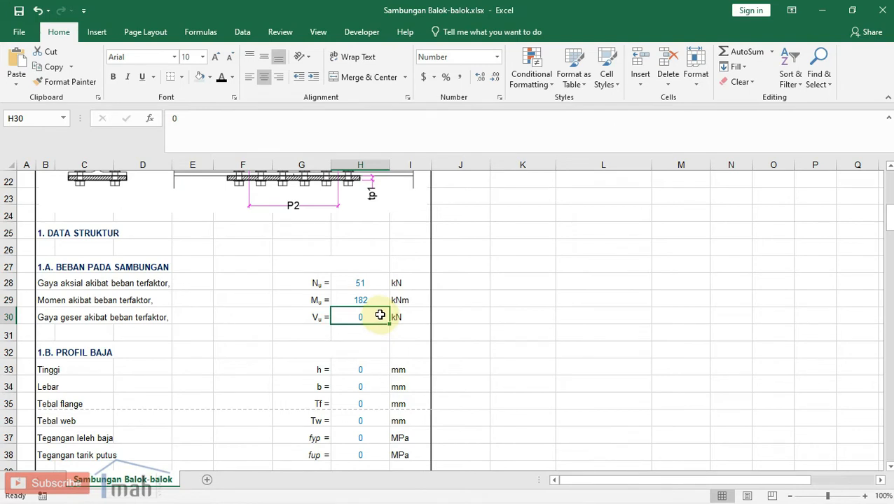
- Show the beam's maximum COMB2 shear V2 in SAP2000 and enter 190.338 kN as the shear force Vu in Excel cell H30
{"action": "left_click", "coordinate": [536, 488]}
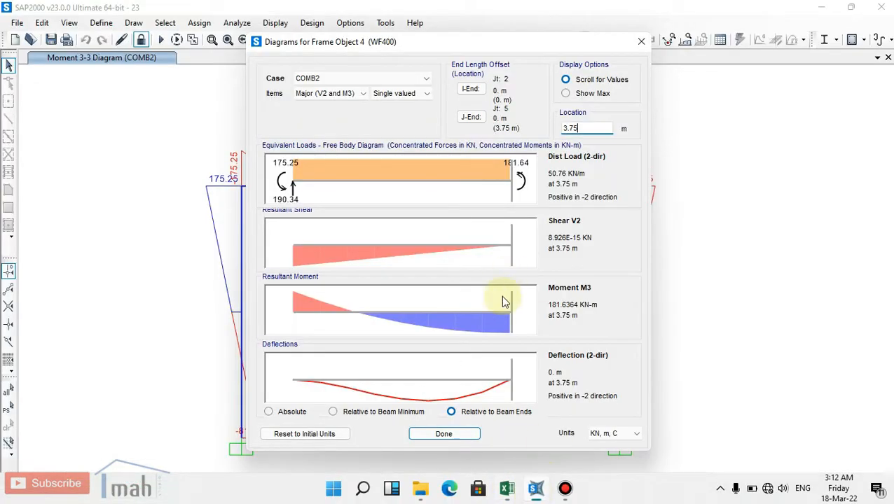
{"action": "left_click", "coordinate": [584, 95]}
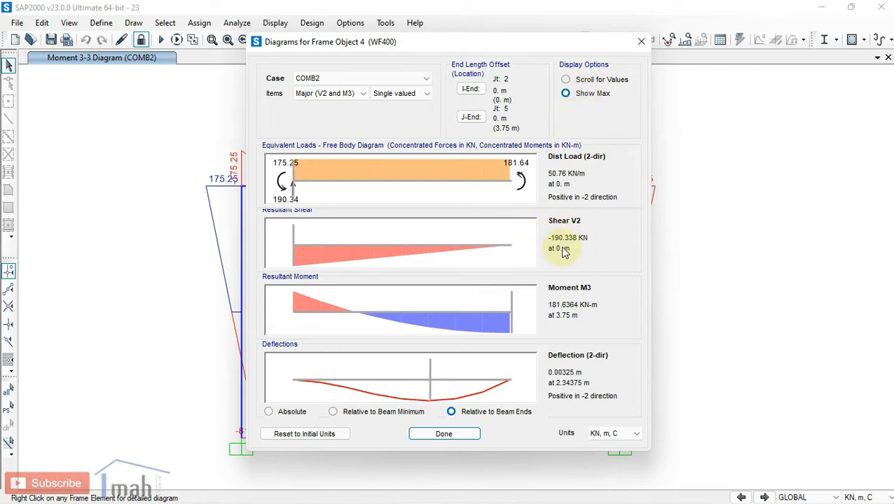
{"action": "mouse_move", "coordinate": [482, 499]}
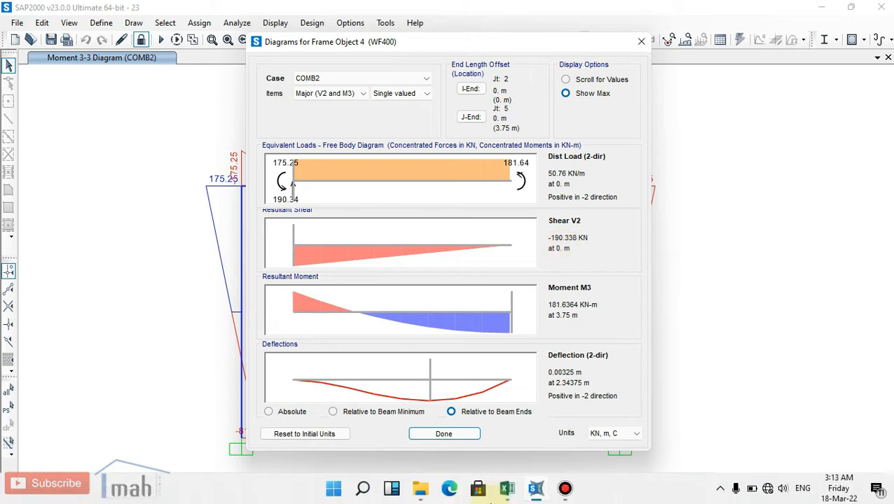
{"action": "left_click", "coordinate": [508, 488]}
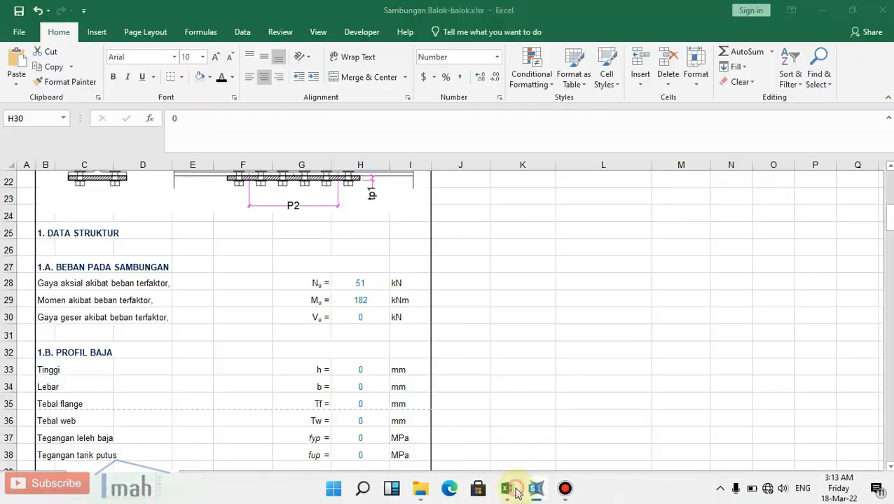
{"action": "type", "text": "190"}
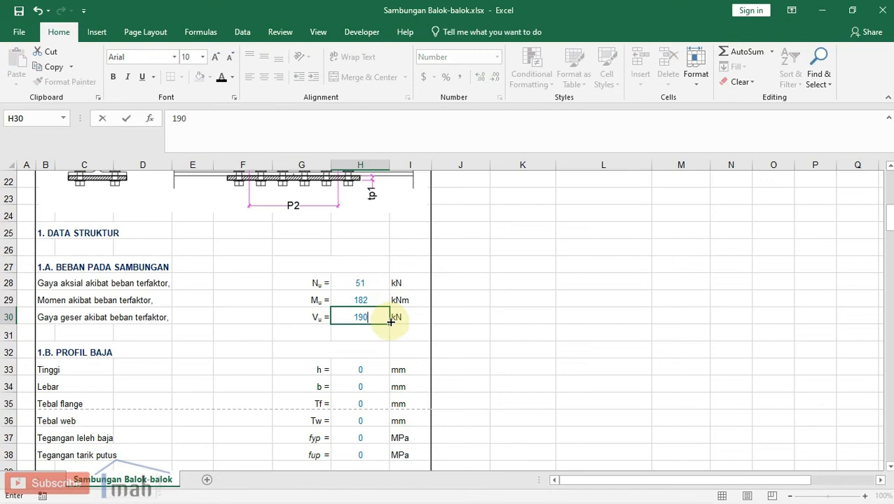
{"action": "type", "text": ".338"}
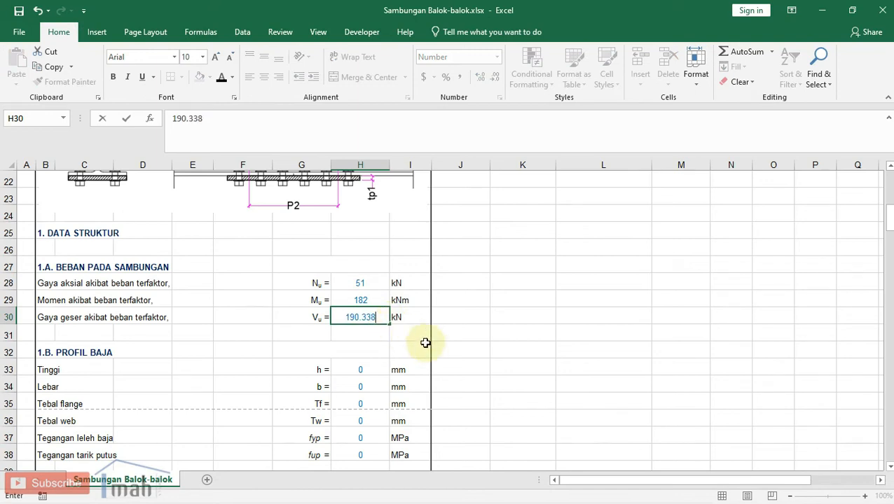
{"action": "left_click", "coordinate": [469, 335]}
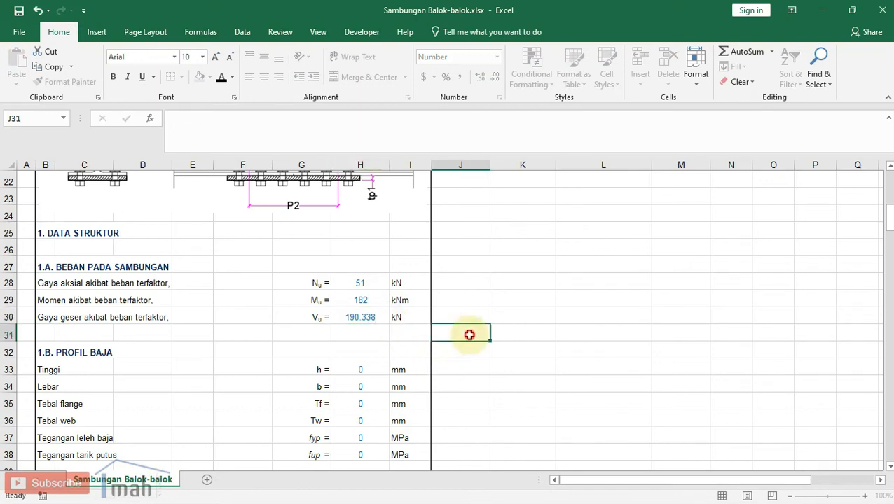
- Set the steel profile height h to 400 mm in H33 of the PROFIL BAJA section
{"action": "scroll", "coordinate": [369, 306], "scroll_direction": "down", "scroll_amount": 1}
{"action": "left_click", "coordinate": [369, 308]}
{"action": "scroll", "coordinate": [369, 306], "scroll_direction": "down", "scroll_amount": 1}
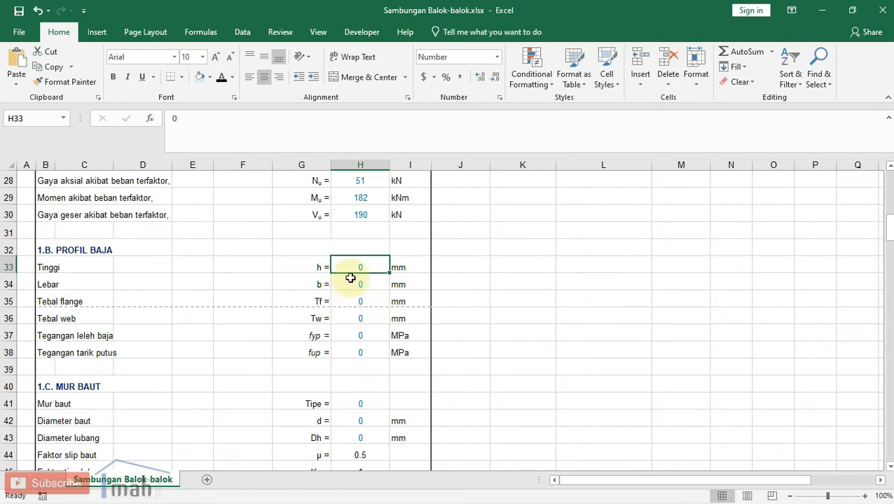
{"action": "mouse_move", "coordinate": [503, 496]}
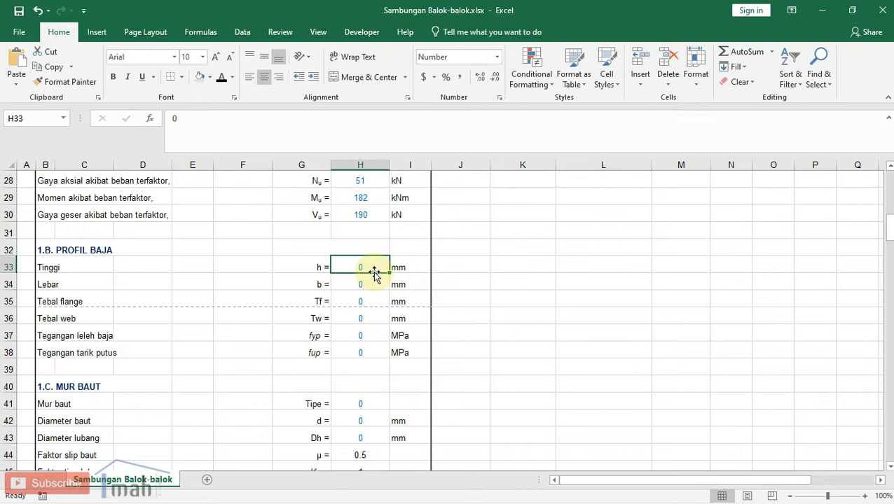
{"action": "type", "text": "400"}
{"action": "key", "text": "Return"}
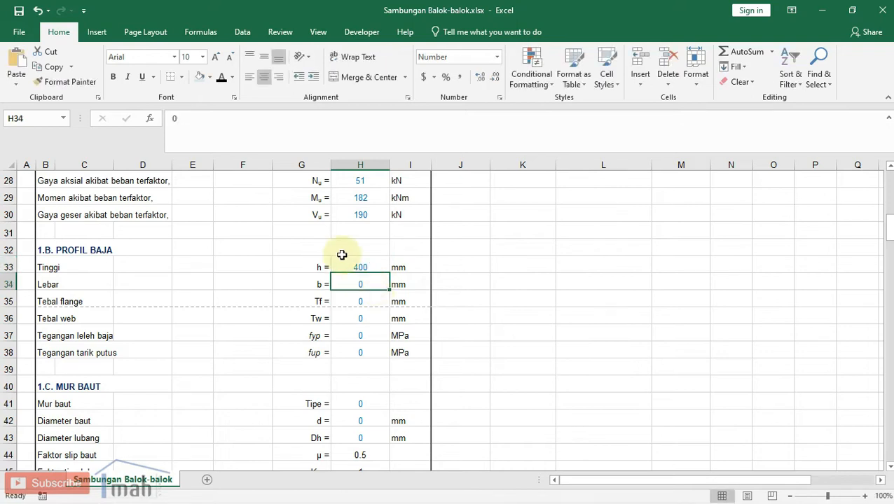
- Enter the profile designation WF400.200.8.13 beside the PROFIL BAJA heading
{"action": "left_click", "coordinate": [341, 250]}
{"action": "type", "text": "WF"}
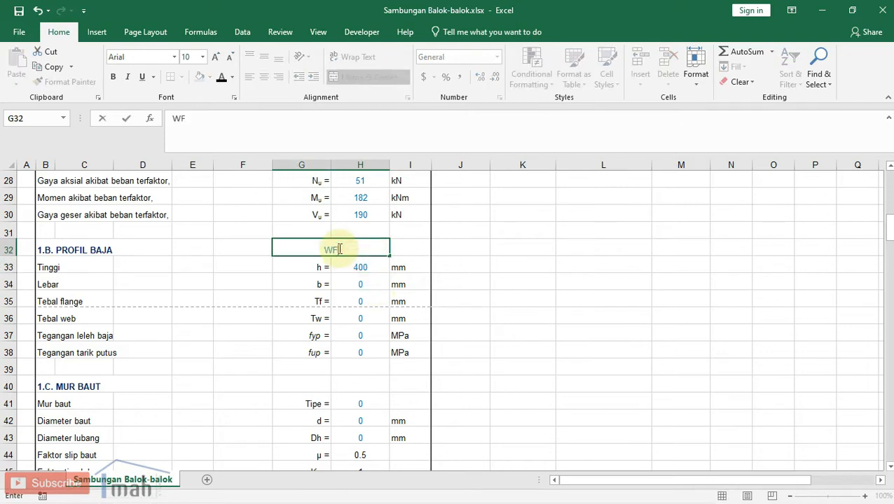
{"action": "type", "text": "400"}
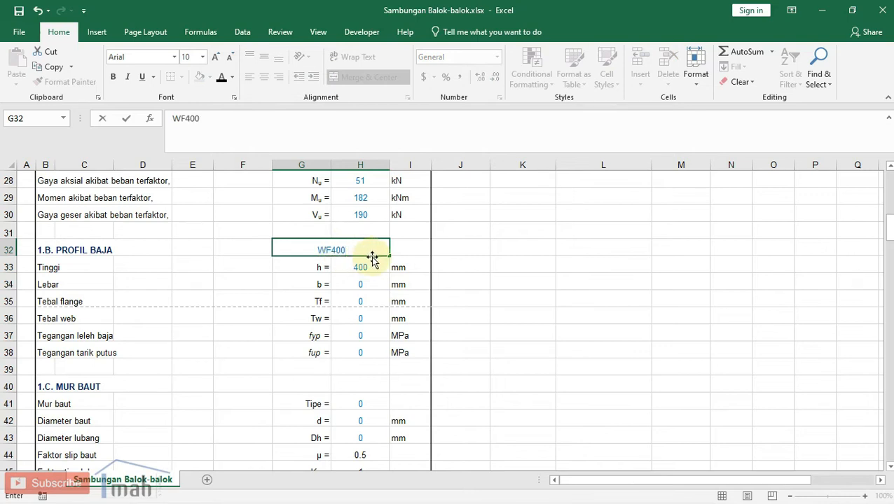
{"action": "type", "text": ".200.8"}
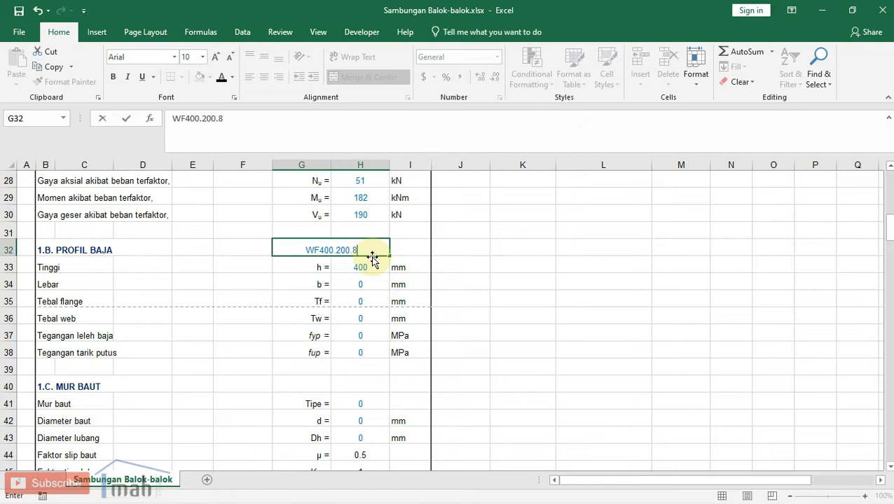
{"action": "type", "text": ".13"}
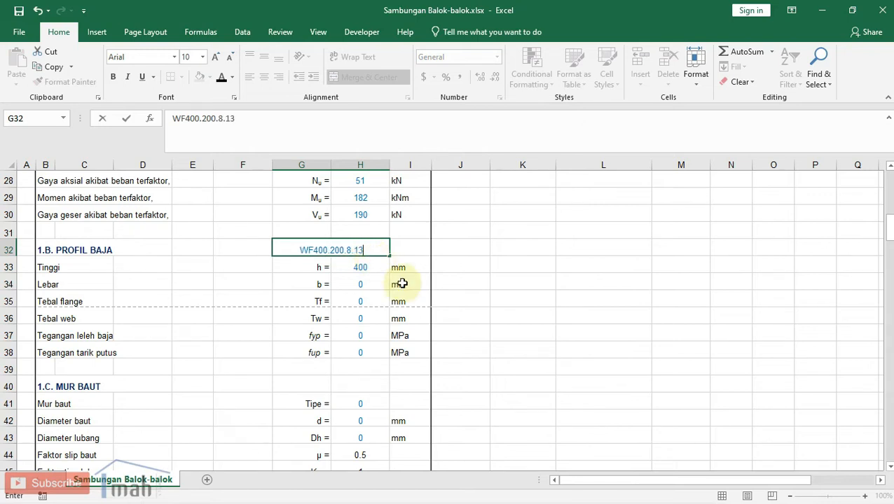
{"action": "left_click", "coordinate": [400, 283]}
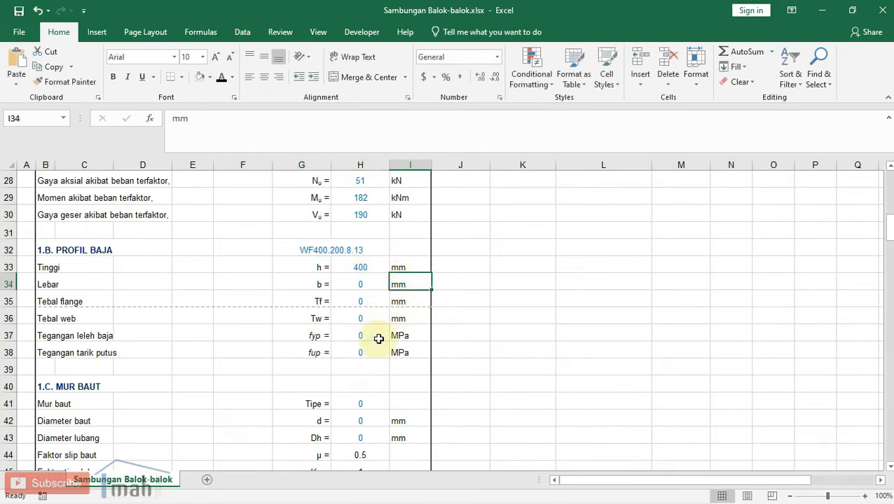
- Set the steel profile's width b to 200 mm, flange thickness Tf to 13 mm and web thickness Tw to 8 mm in H34:H36
{"action": "left_click", "coordinate": [369, 285]}
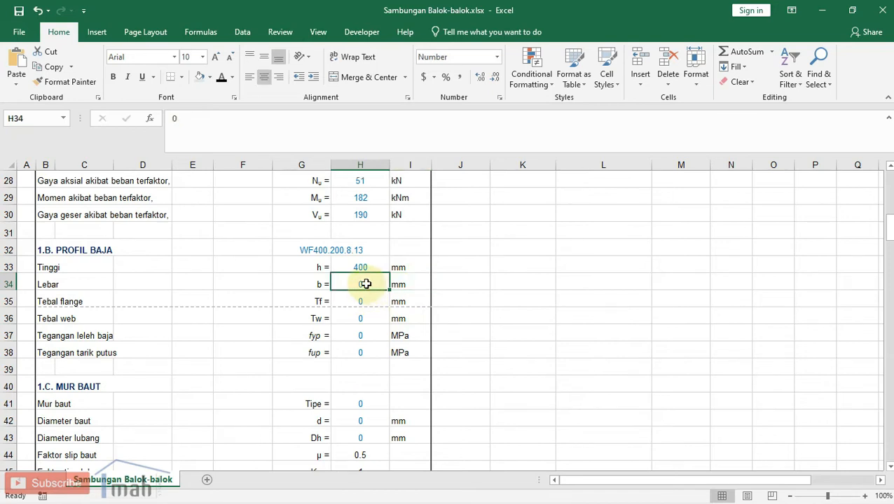
{"action": "type", "text": "200"}
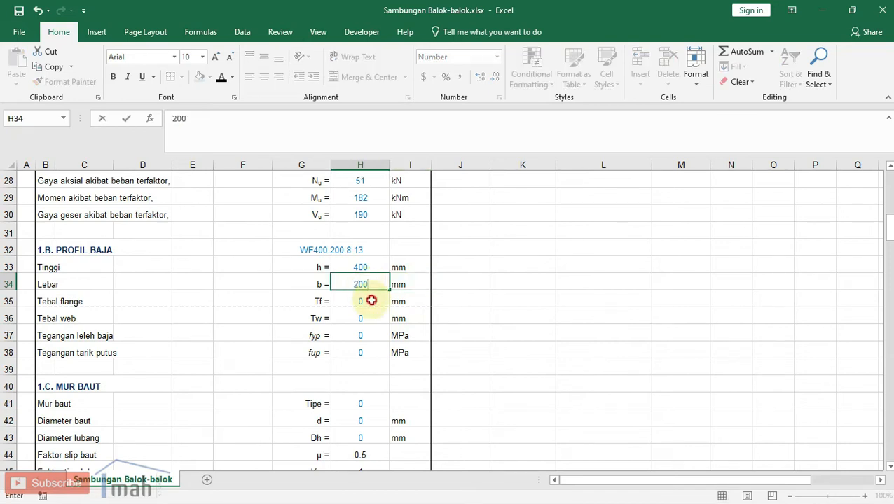
{"action": "left_click", "coordinate": [372, 301]}
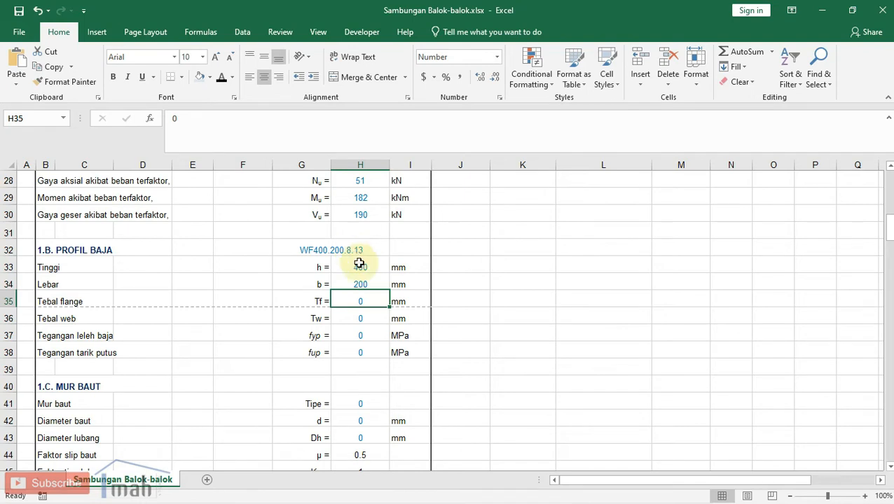
{"action": "type", "text": "13"}
{"action": "left_click", "coordinate": [373, 316]}
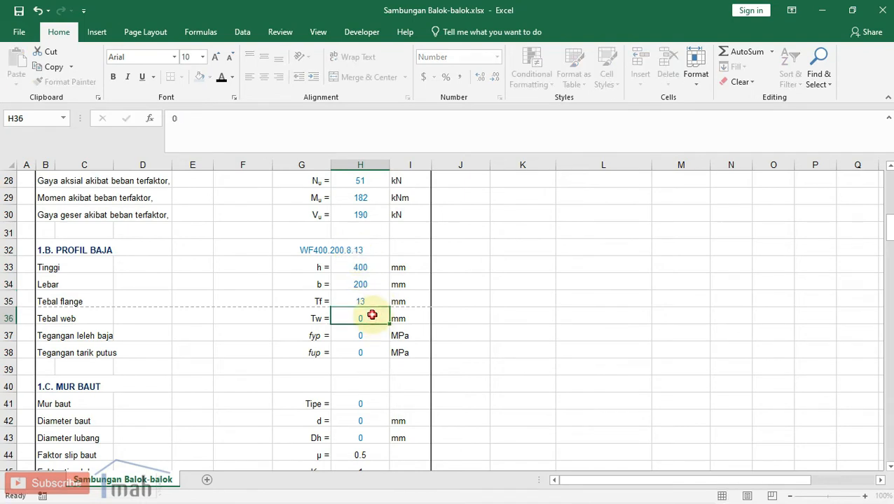
{"action": "type", "text": "8"}
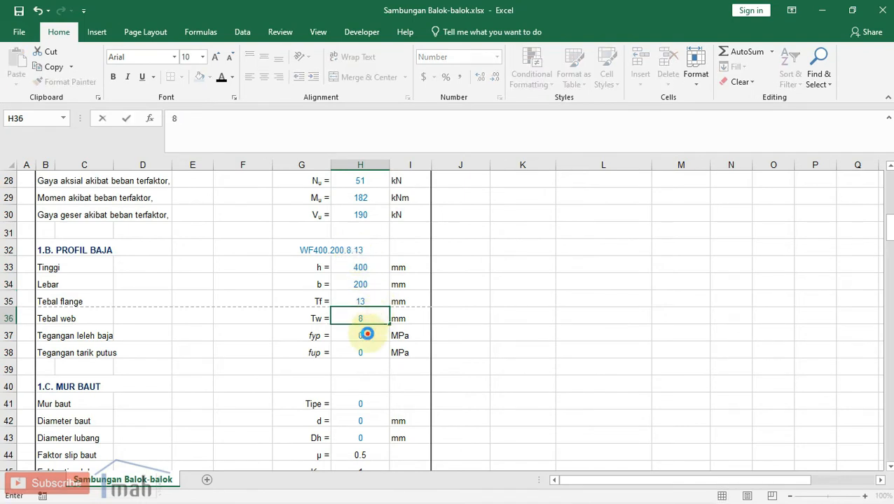
{"action": "left_click", "coordinate": [367, 334]}
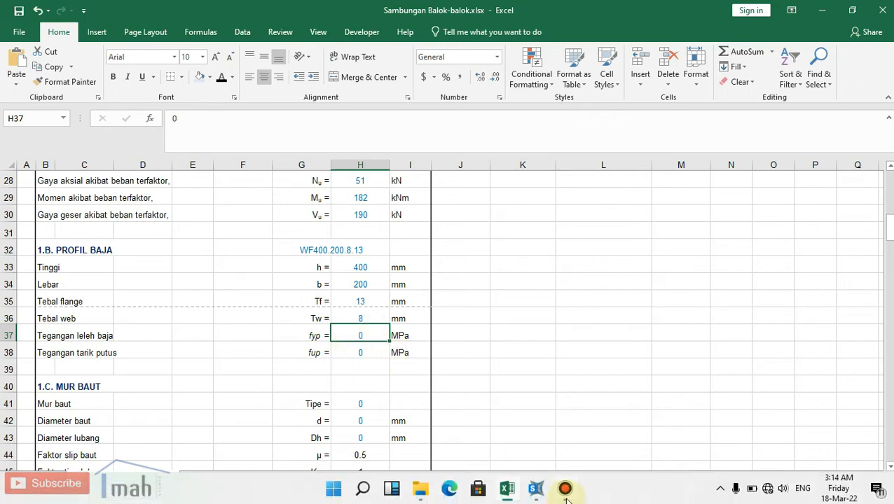
- Switch to SAP2000, close the frame diagrams and show the A36 material's property data in N, mm, C units
{"action": "left_click", "coordinate": [537, 490]}
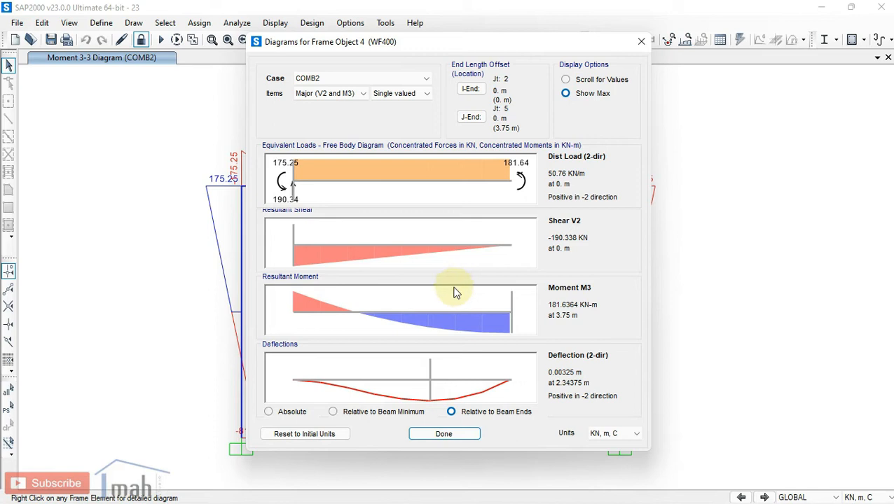
{"action": "left_click", "coordinate": [443, 432]}
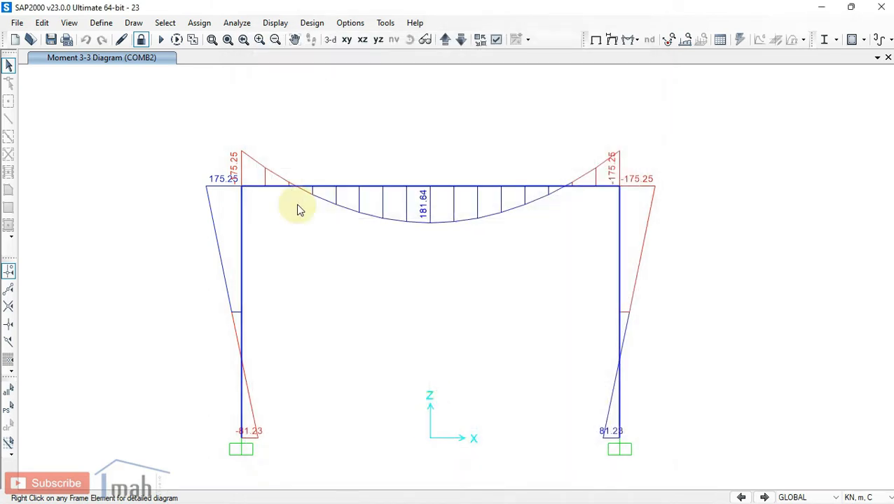
{"action": "left_click", "coordinate": [103, 25]}
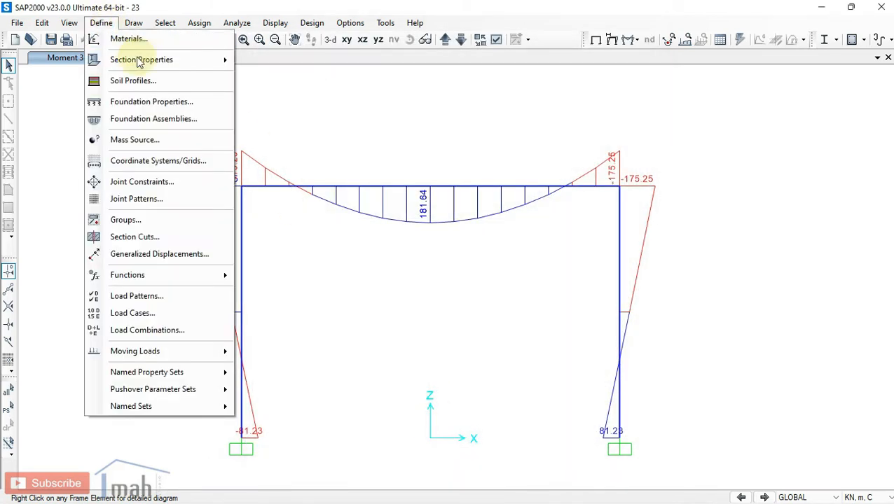
{"action": "left_click", "coordinate": [129, 39]}
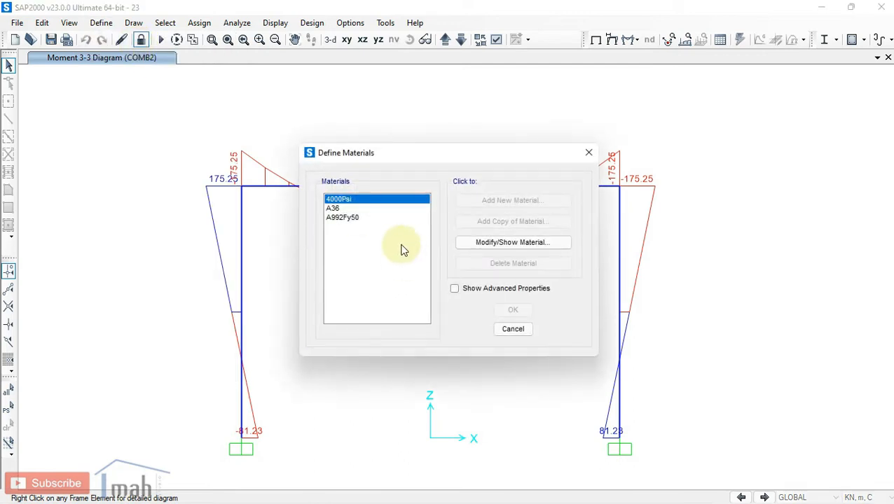
{"action": "left_click", "coordinate": [334, 208]}
{"action": "left_click", "coordinate": [500, 246]}
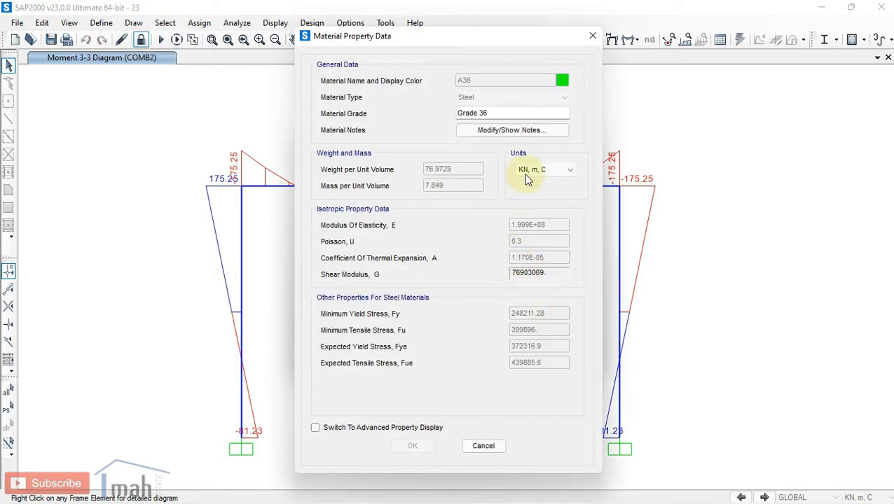
{"action": "left_click", "coordinate": [530, 174]}
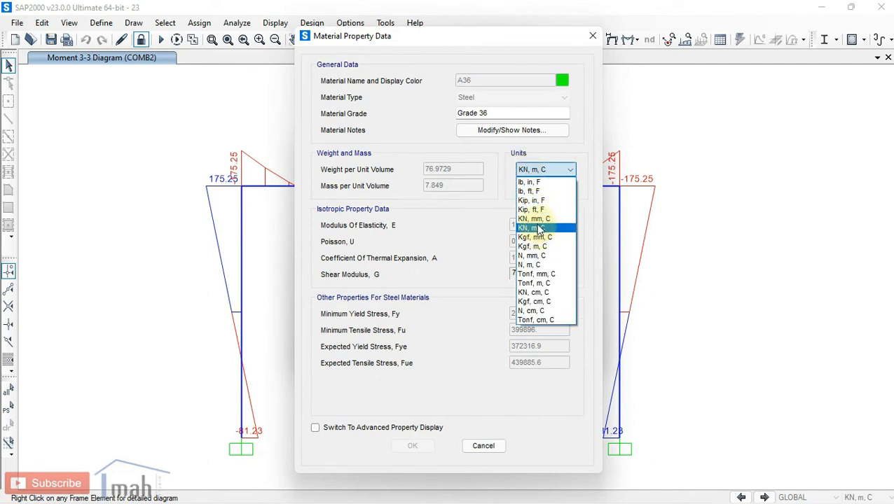
{"action": "left_click", "coordinate": [534, 256]}
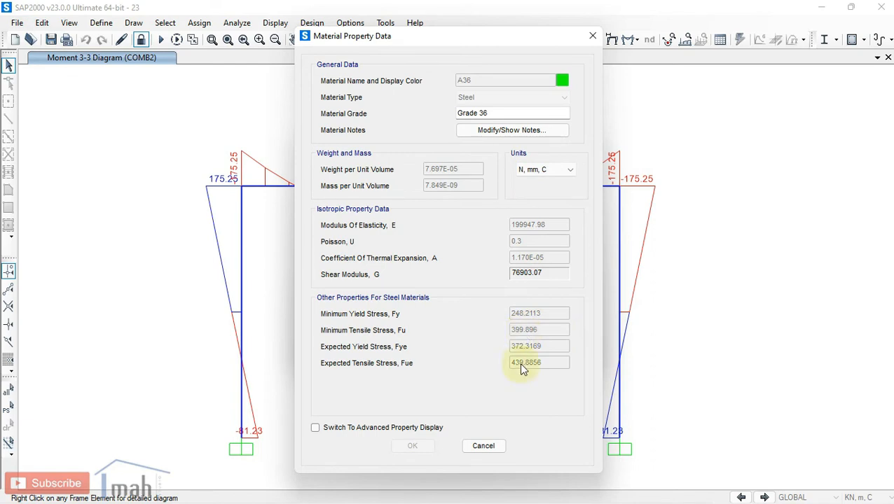
- Switch to Excel and enter 248 MPa as the profile's yield stress fyp in H37 and 400 MPa as its tensile stress fup in H38
{"action": "left_click", "coordinate": [510, 489]}
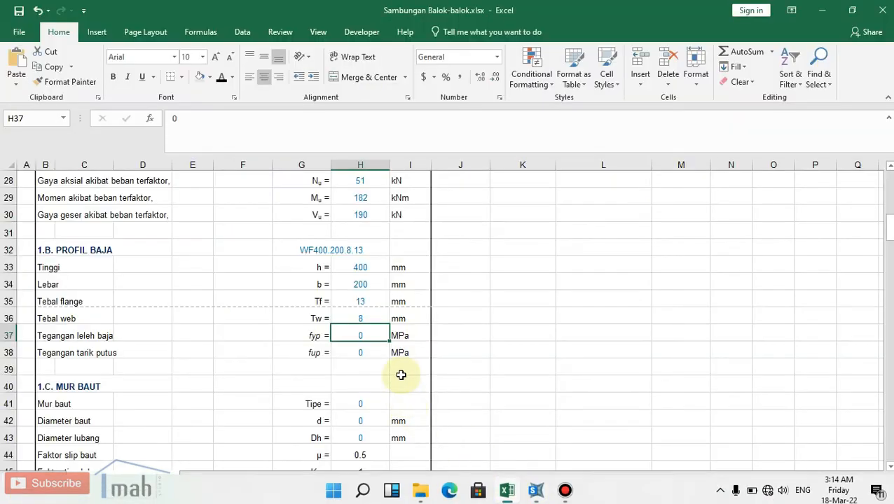
{"action": "type", "text": "248"}
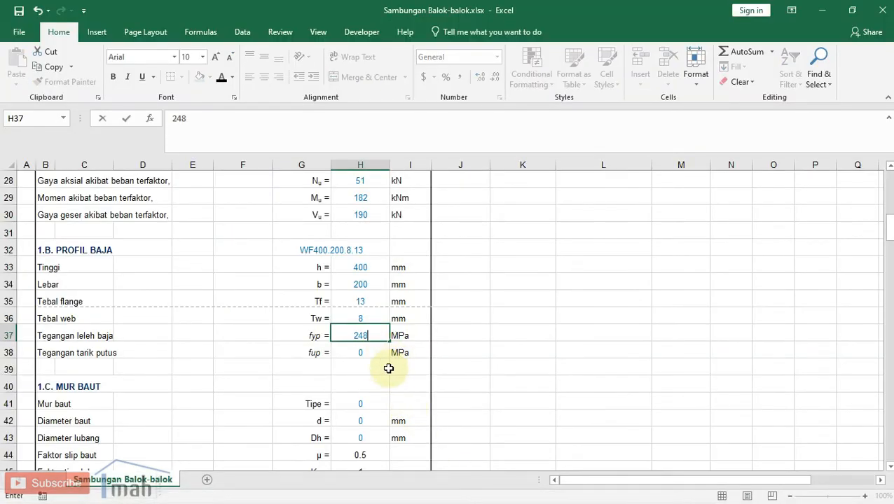
{"action": "key", "text": "Return"}
{"action": "type", "text": "400"}
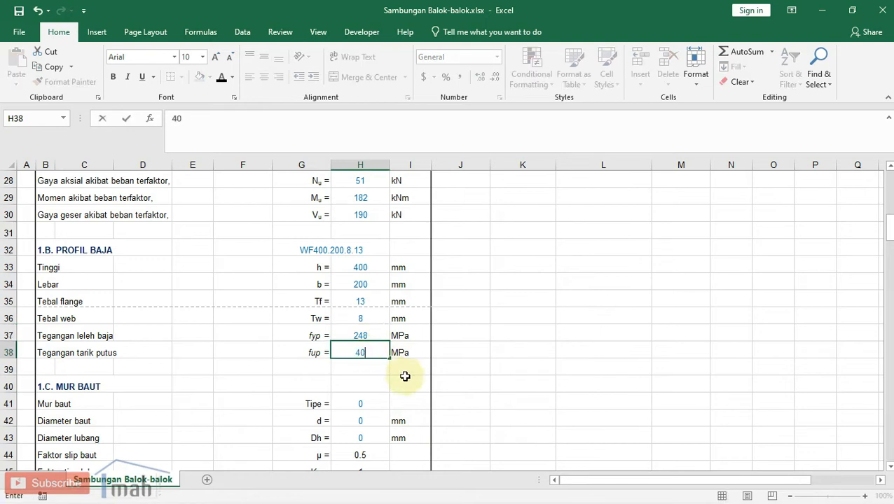
{"action": "left_click", "coordinate": [408, 387]}
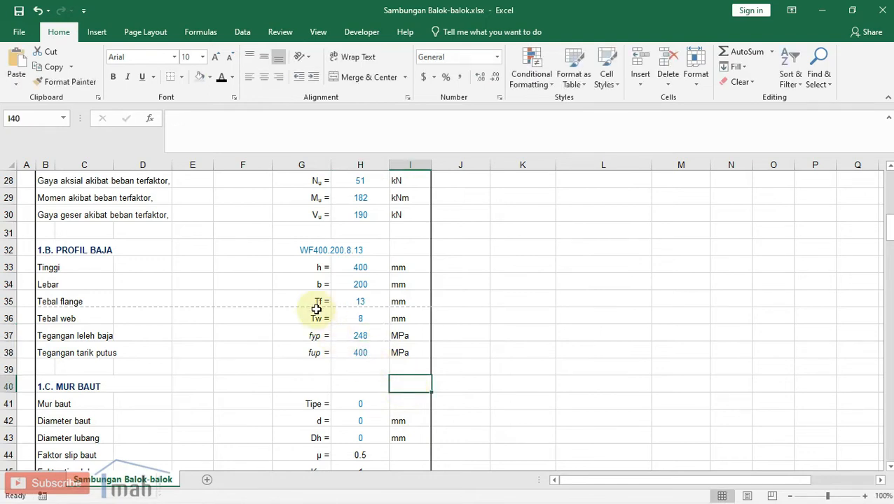
- Fill in the MUR BAUT section with bolt type M22, bolt diameter d 22 mm and hole diameter Dh 24 mm in H41:H43
{"action": "scroll", "coordinate": [317, 308], "scroll_direction": "down", "scroll_amount": 2}
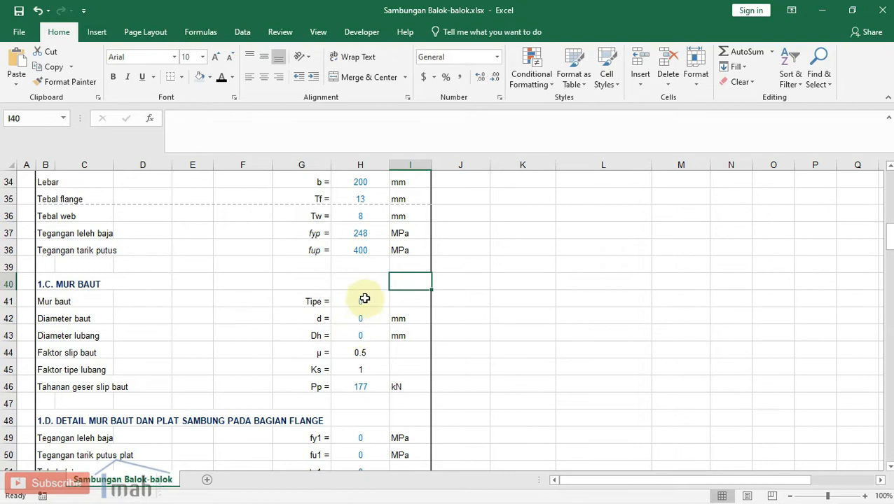
{"action": "left_click", "coordinate": [365, 299]}
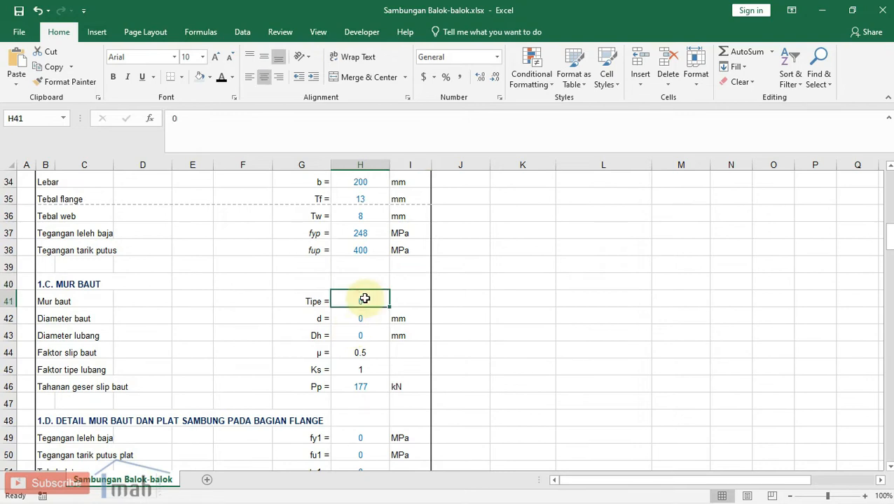
{"action": "type", "text": "M22"}
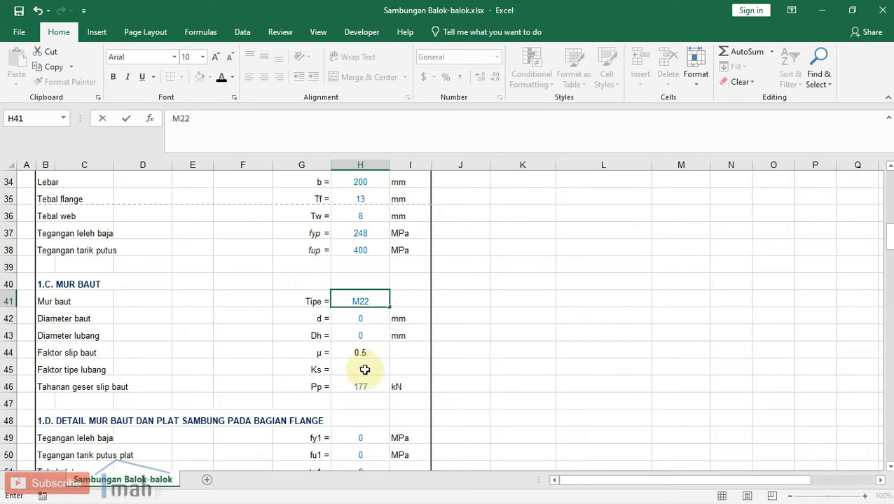
{"action": "left_click", "coordinate": [372, 319]}
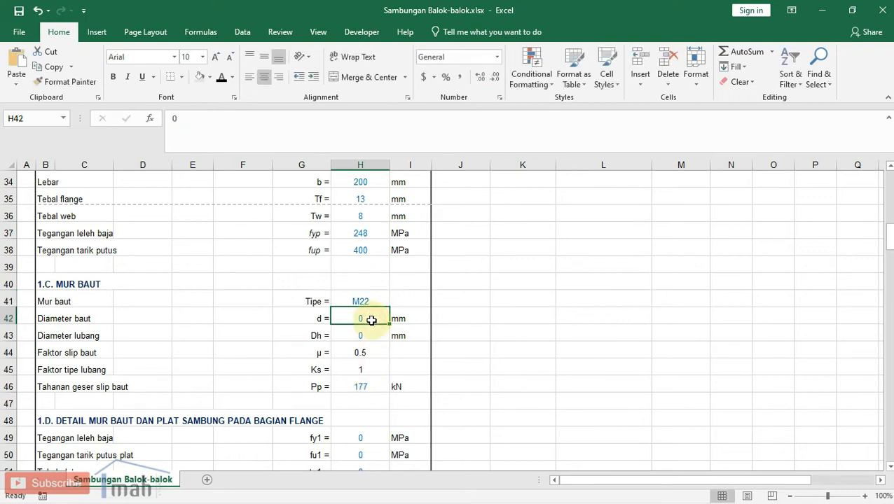
{"action": "type", "text": "22"}
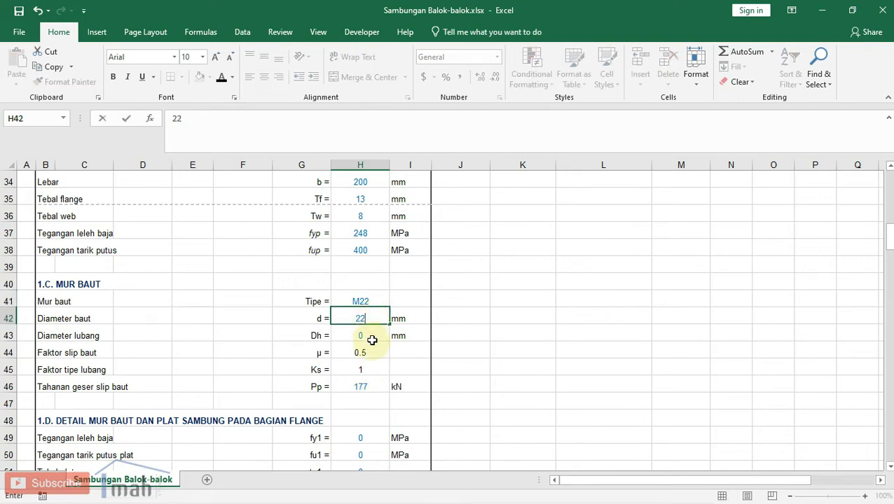
{"action": "left_click", "coordinate": [372, 337]}
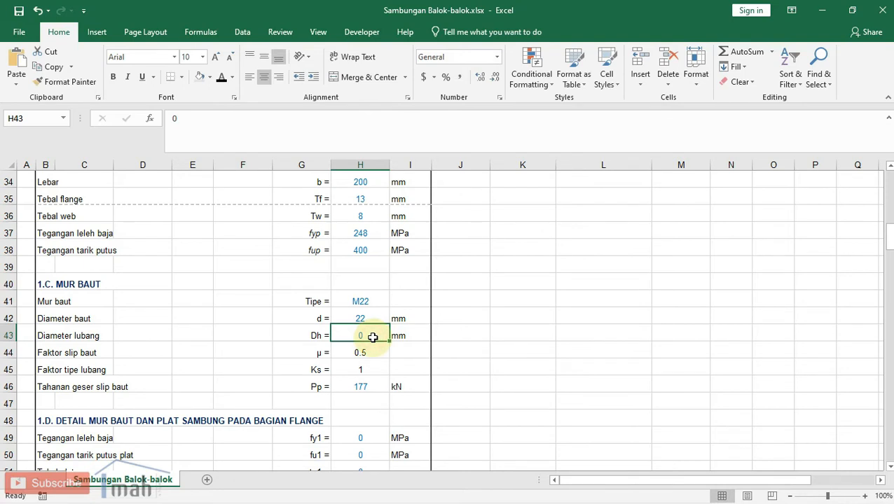
{"action": "type", "text": "24"}
{"action": "left_click", "coordinate": [370, 349]}
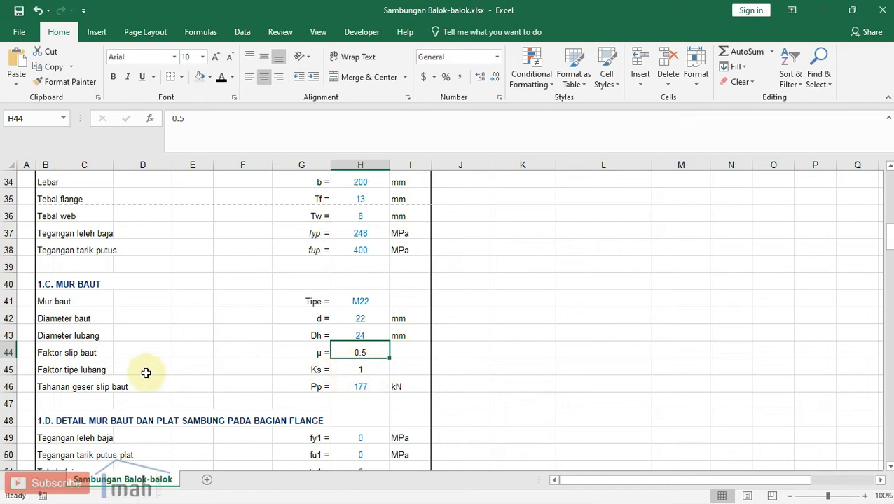
- Check the hole type factor Ks in H45 and the bolt slip resistance Pp in H46
{"action": "left_click", "coordinate": [374, 367]}
{"action": "scroll", "coordinate": [374, 366], "scroll_direction": "down", "scroll_amount": 1}
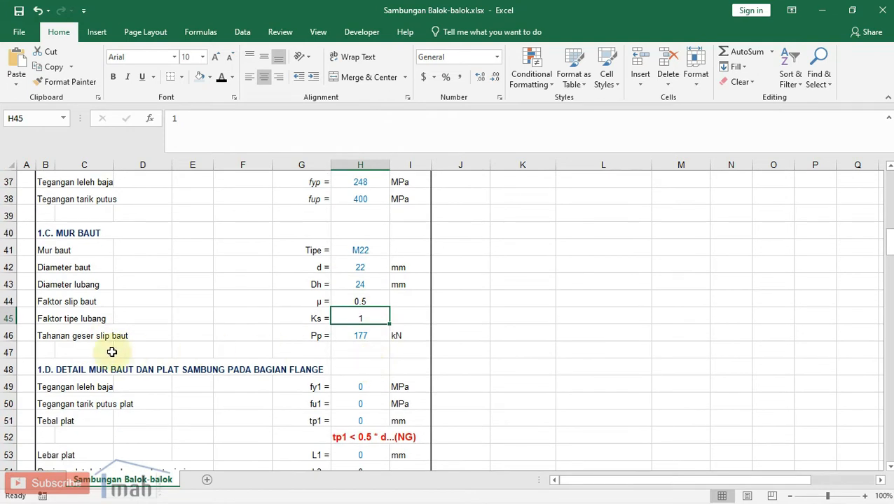
{"action": "left_click", "coordinate": [371, 337]}
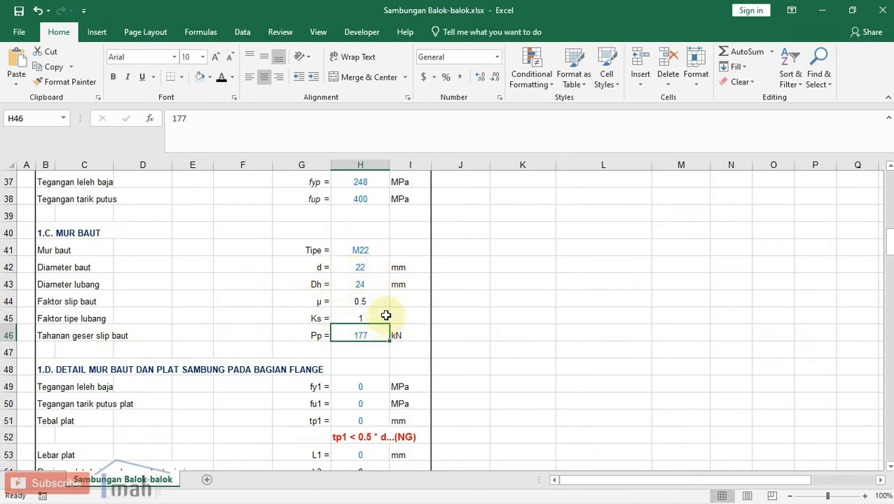
- Select the yield stress fy1 cell H49 in section 1.D for the flange bolts and splice plate
{"action": "scroll", "coordinate": [385, 313], "scroll_direction": "down", "scroll_amount": 1}
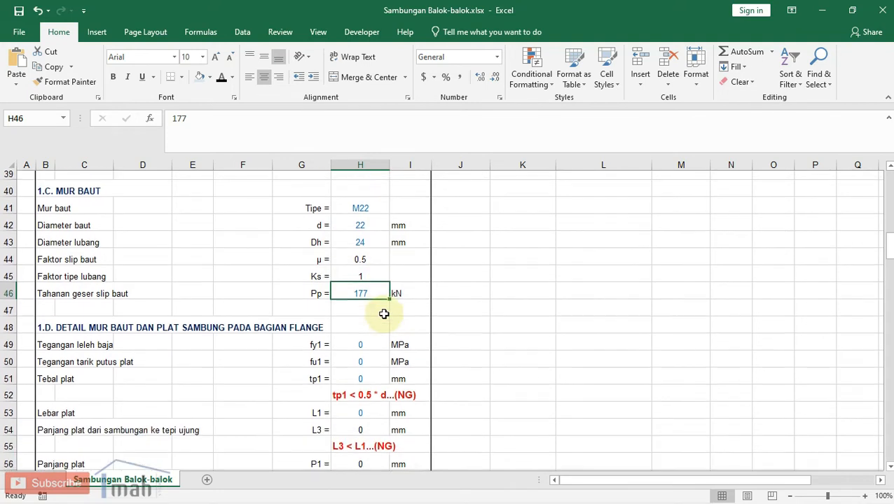
{"action": "scroll", "coordinate": [381, 304], "scroll_direction": "down", "scroll_amount": 1}
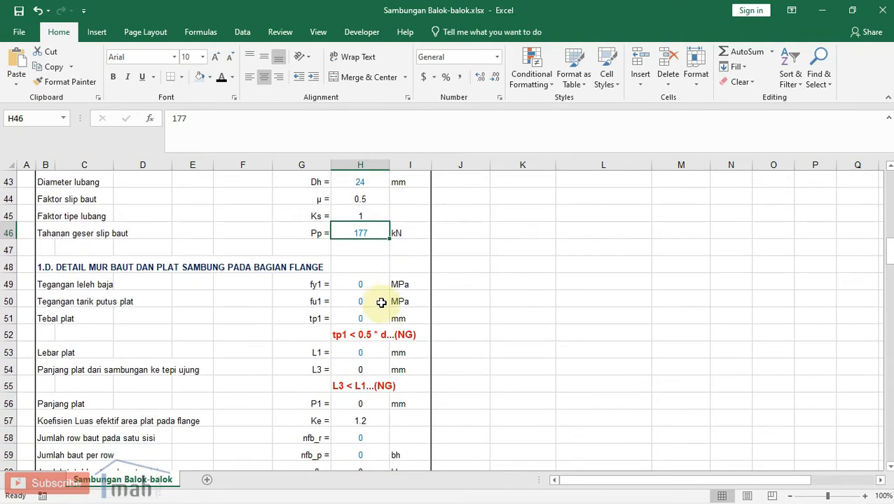
{"action": "left_click", "coordinate": [366, 284]}
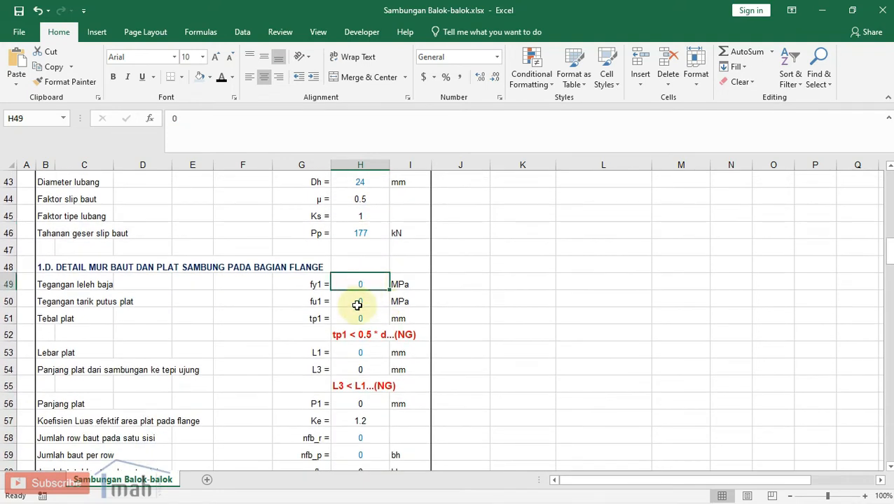
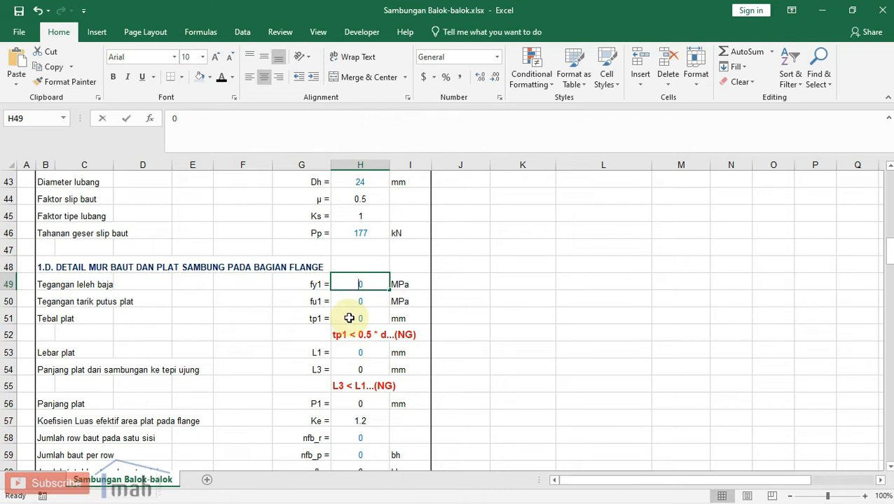
- Set the flange plate's yield stress fy1 to 240 MPa and its ultimate tensile stress fu1 to 370 MPa
{"action": "type", "text": "240"}
{"action": "left_click", "coordinate": [361, 301]}
{"action": "type", "text": "370"}
- Consult the connection drawing and set the flange plate thickness tp1 to 15 mm
{"action": "left_click", "coordinate": [366, 318]}
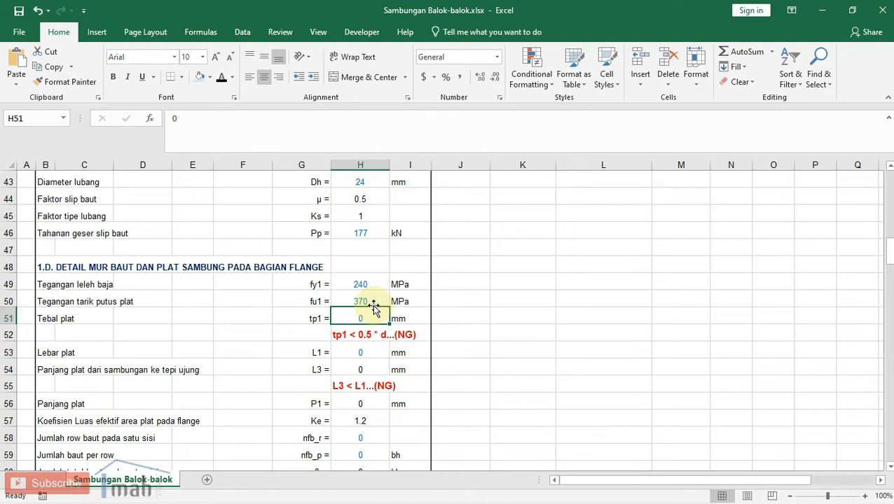
{"action": "scroll", "coordinate": [359, 314], "scroll_direction": "up", "scroll_amount": 13}
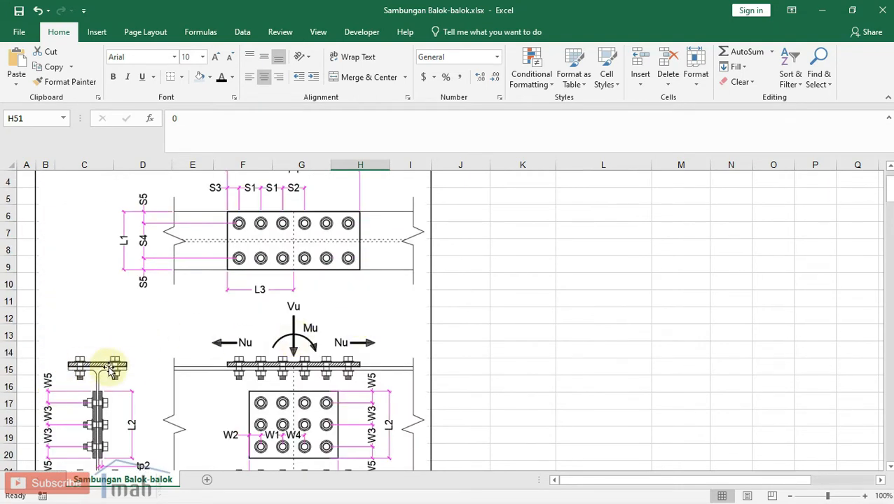
{"action": "scroll", "coordinate": [170, 339], "scroll_direction": "down", "scroll_amount": 9}
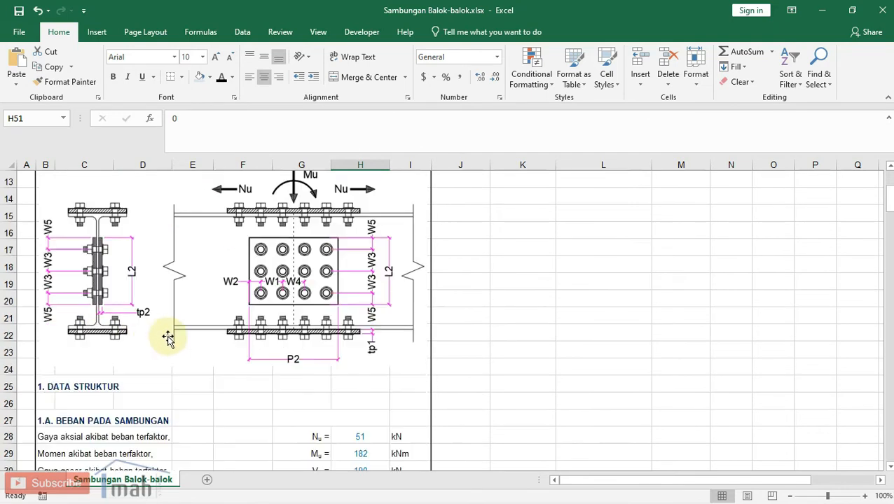
{"action": "scroll", "coordinate": [320, 337], "scroll_direction": "down", "scroll_amount": 3}
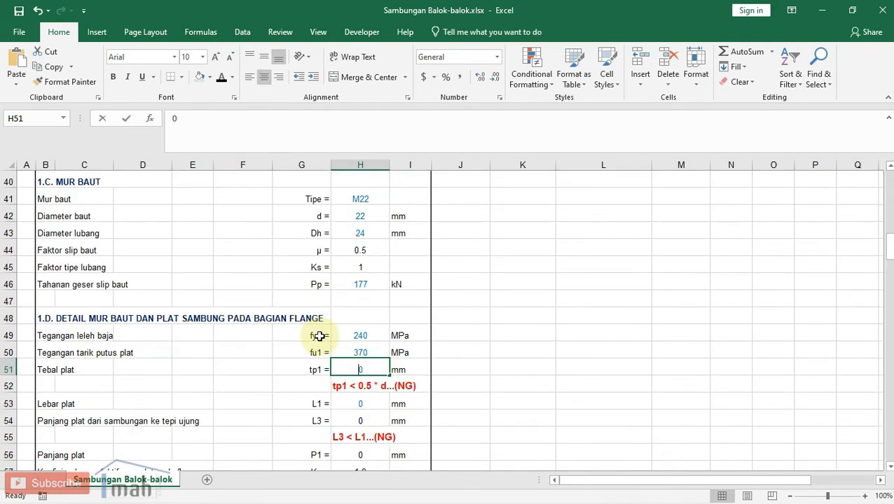
{"action": "type", "text": "15"}
{"action": "left_click", "coordinate": [463, 370]}
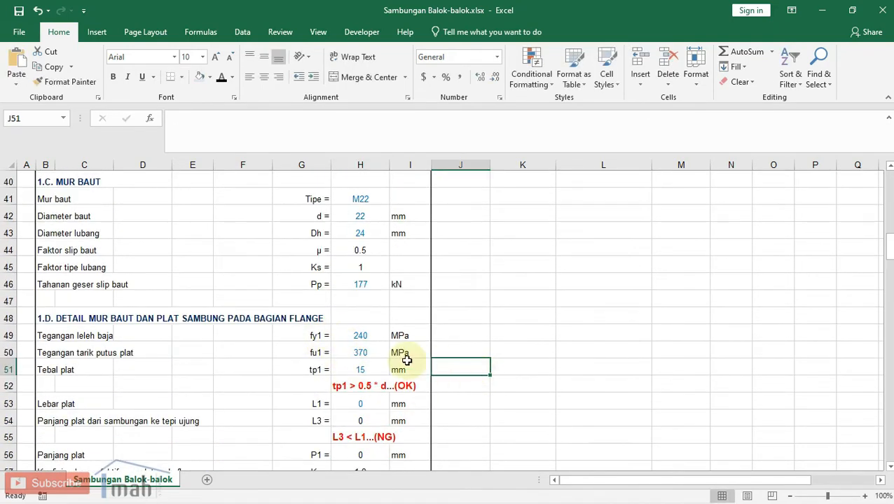
- Review the flange plate thickness check in H52 against the bolt diameter
{"action": "scroll", "coordinate": [384, 363], "scroll_direction": "down", "scroll_amount": 1}
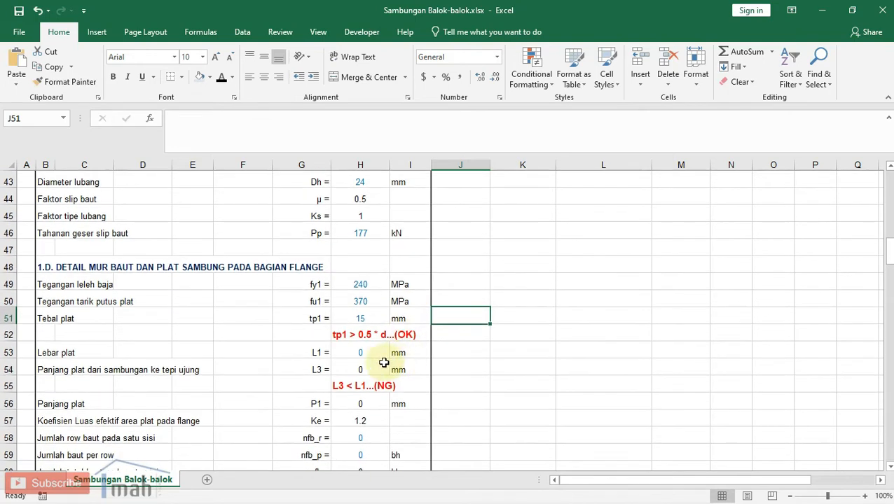
{"action": "left_click", "coordinate": [373, 318]}
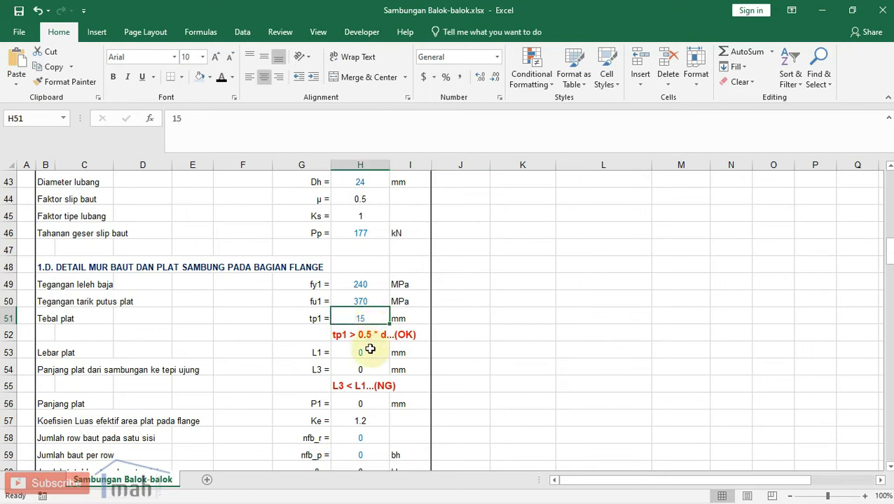
{"action": "scroll", "coordinate": [370, 349], "scroll_direction": "up", "scroll_amount": 2}
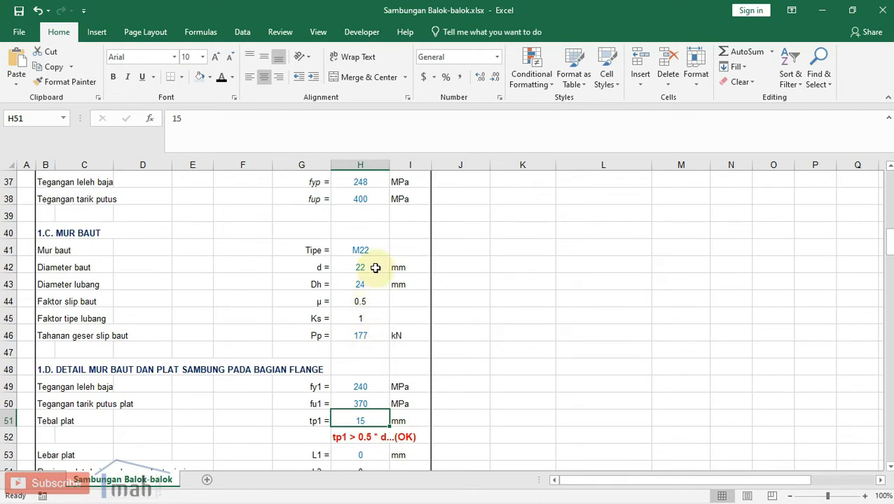
{"action": "left_click", "coordinate": [379, 438]}
{"action": "scroll", "coordinate": [381, 431], "scroll_direction": "down", "scroll_amount": 1}
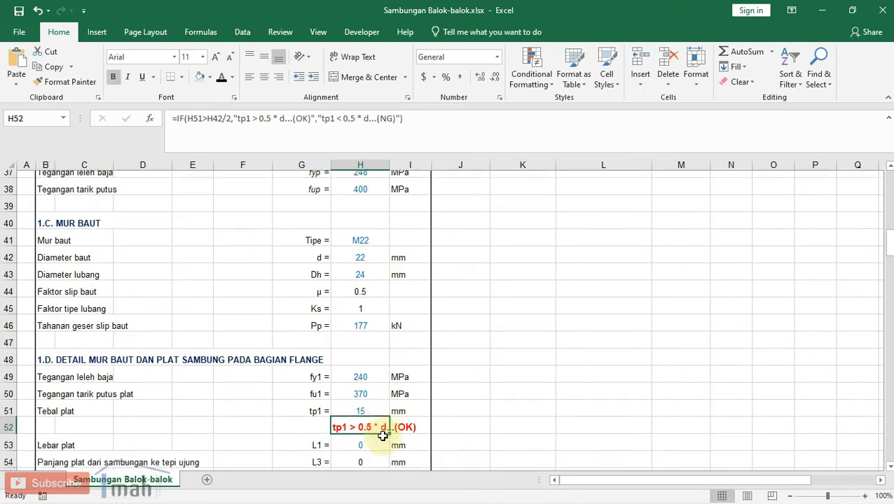
{"action": "scroll", "coordinate": [405, 380], "scroll_direction": "down", "scroll_amount": 1}
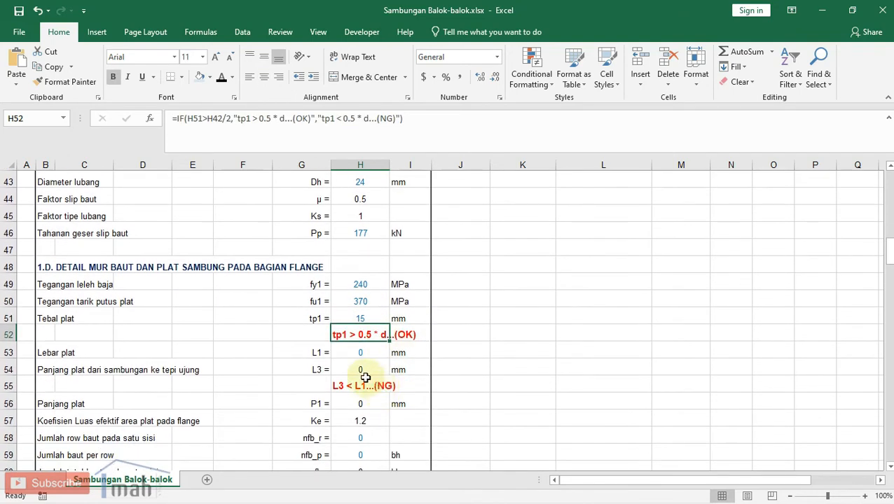
- Consult the connection drawing and set the flange plate width L1 to 200 mm
{"action": "left_click", "coordinate": [363, 353]}
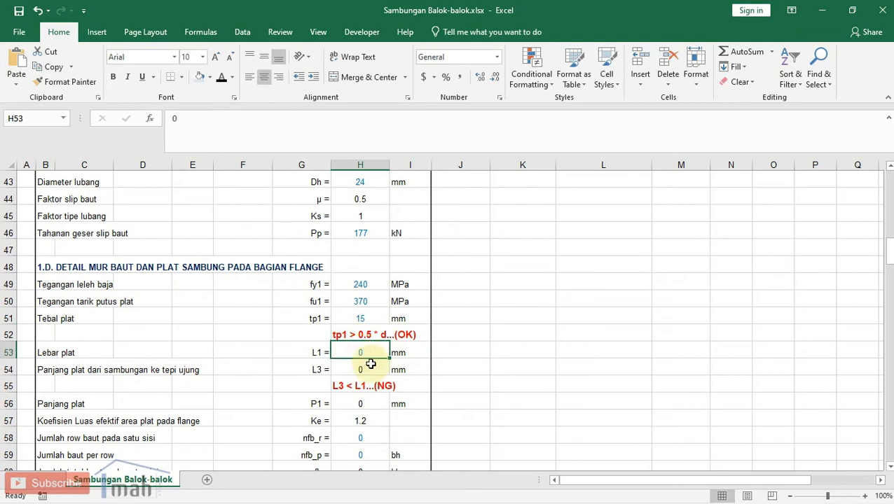
{"action": "scroll", "coordinate": [370, 363], "scroll_direction": "up", "scroll_amount": 10}
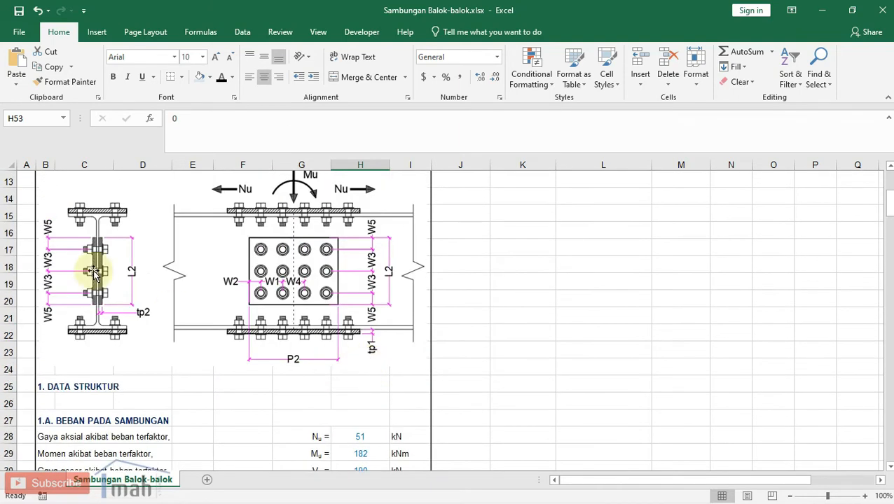
{"action": "scroll", "coordinate": [355, 326], "scroll_direction": "down", "scroll_amount": 6}
{"action": "scroll", "coordinate": [356, 329], "scroll_direction": "down", "scroll_amount": 4}
{"action": "key", "text": "F2"}
{"action": "type", "text": "200"}
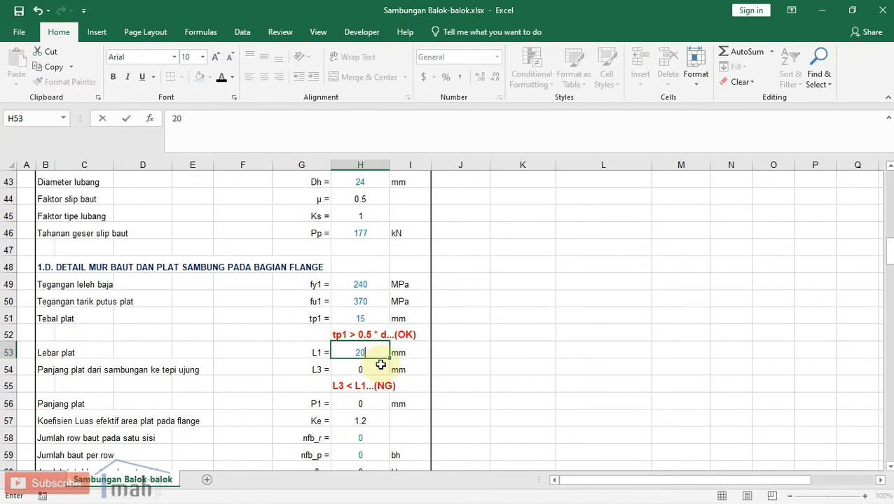
{"action": "left_click", "coordinate": [471, 379]}
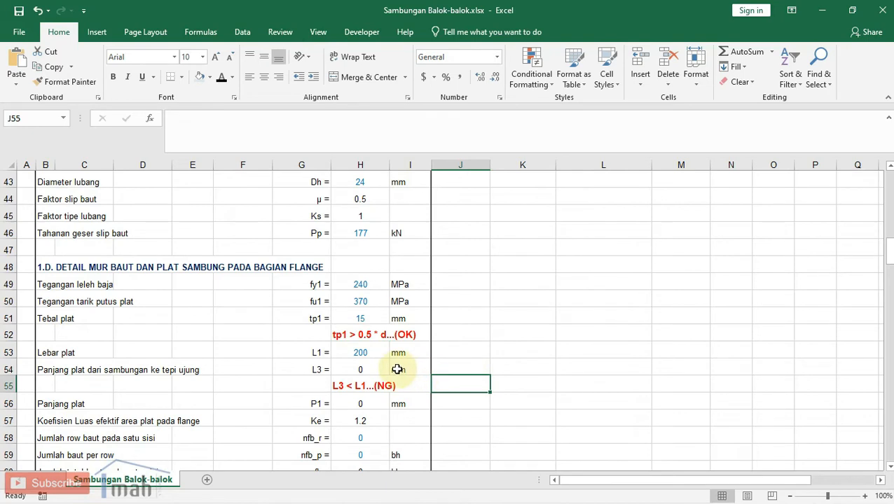
- Inspect the cells for the flange plate's edge length L3, total length P1 and effective area coefficient Ke
{"action": "scroll", "coordinate": [382, 336], "scroll_direction": "down", "scroll_amount": 1}
{"action": "left_click", "coordinate": [372, 319]}
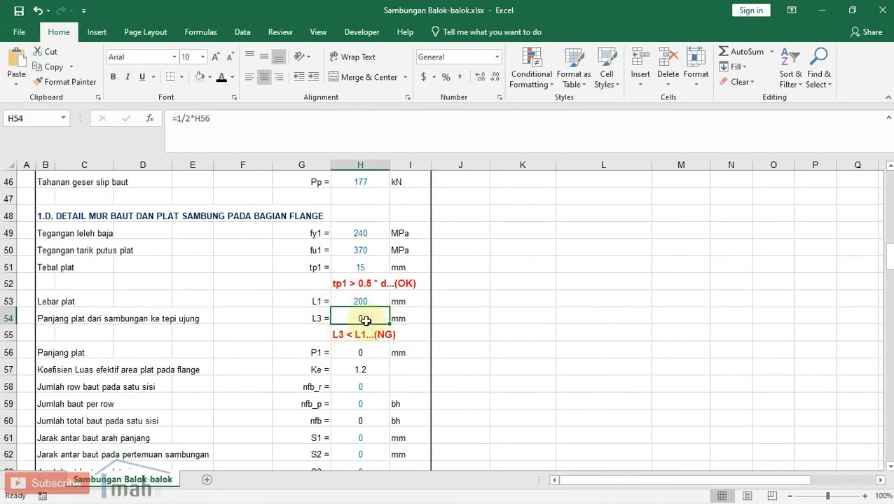
{"action": "left_click", "coordinate": [371, 353]}
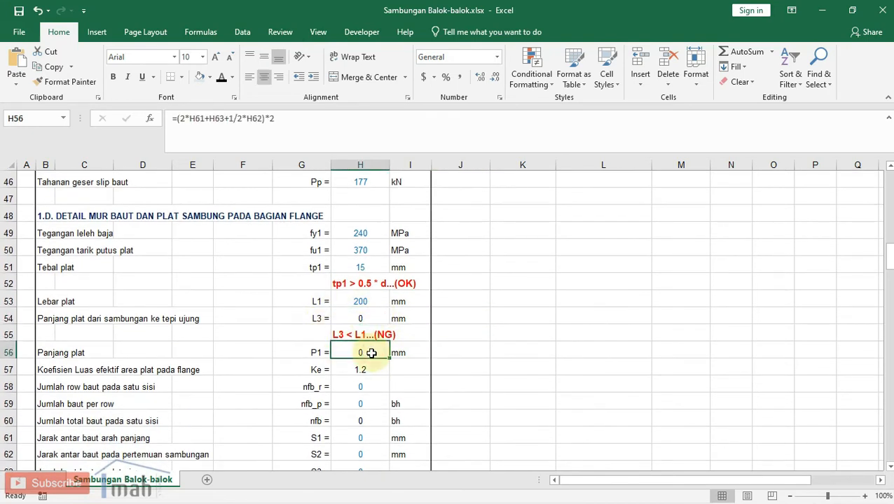
{"action": "left_click", "coordinate": [359, 369]}
- Check the bolt layout in the top-view drawing and set the number of flange bolt rows on one side, nfb_r, to 3
{"action": "left_click", "coordinate": [359, 386]}
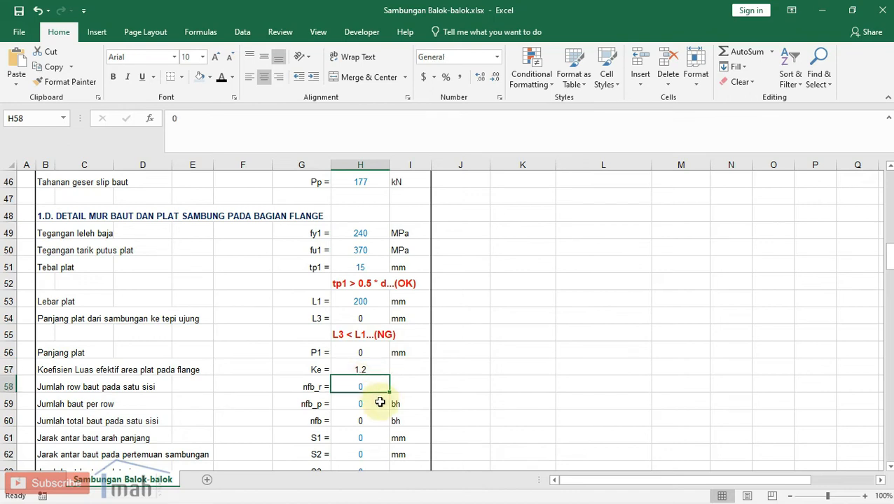
{"action": "scroll", "coordinate": [379, 406], "scroll_direction": "up", "scroll_amount": 5}
{"action": "scroll", "coordinate": [373, 417], "scroll_direction": "up", "scroll_amount": 2}
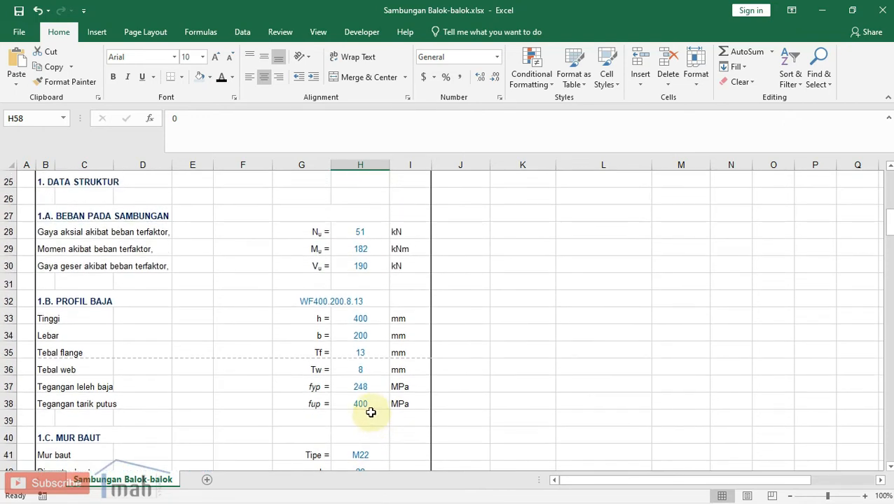
{"action": "scroll", "coordinate": [384, 396], "scroll_direction": "up", "scroll_amount": 8}
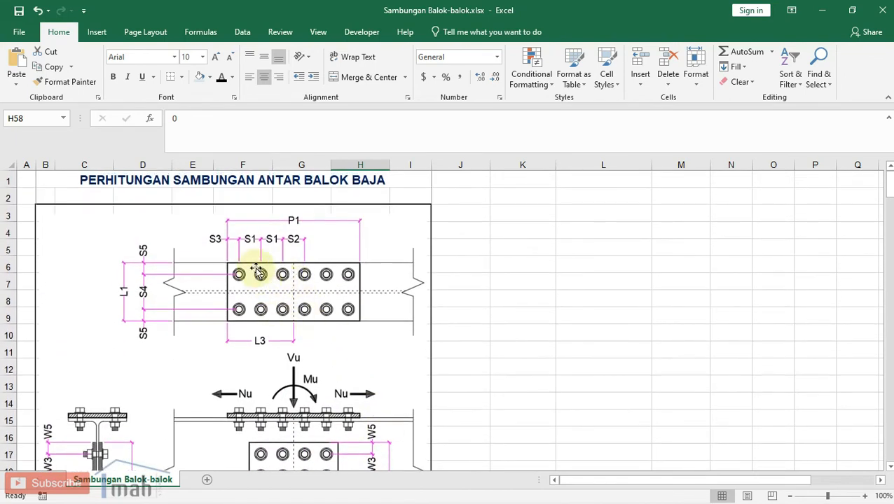
{"action": "scroll", "coordinate": [379, 265], "scroll_direction": "down", "scroll_amount": 2}
{"action": "scroll", "coordinate": [285, 255], "scroll_direction": "up", "scroll_amount": 2}
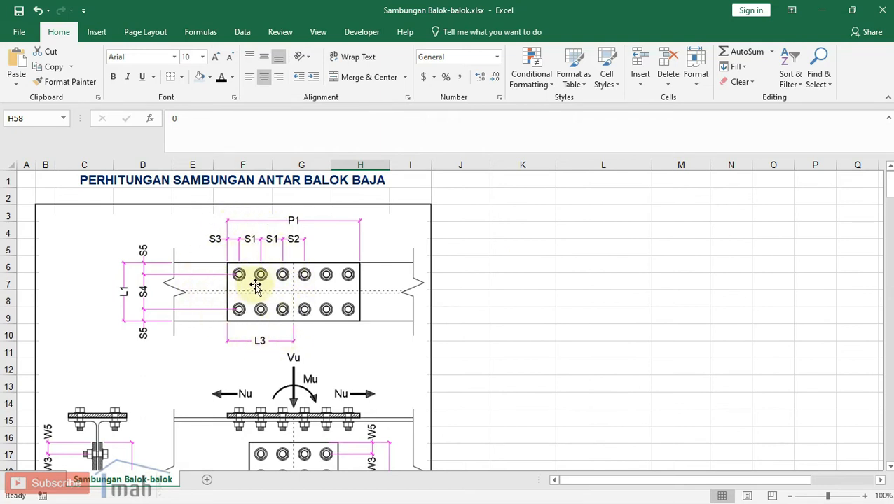
{"action": "scroll", "coordinate": [434, 283], "scroll_direction": "down", "scroll_amount": 9}
{"action": "scroll", "coordinate": [430, 291], "scroll_direction": "down", "scroll_amount": 7}
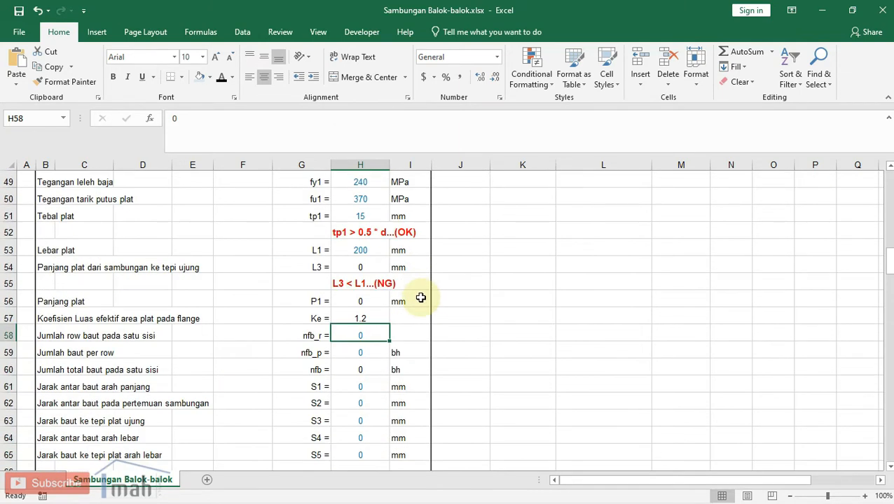
{"action": "type", "text": "3"}
{"action": "key", "text": "Return"}
- Check the drawing and set the number of flange bolts per row, nfb_p, to 2
{"action": "scroll", "coordinate": [339, 374], "scroll_direction": "up", "scroll_amount": 1}
{"action": "scroll", "coordinate": [341, 374], "scroll_direction": "up", "scroll_amount": 14}
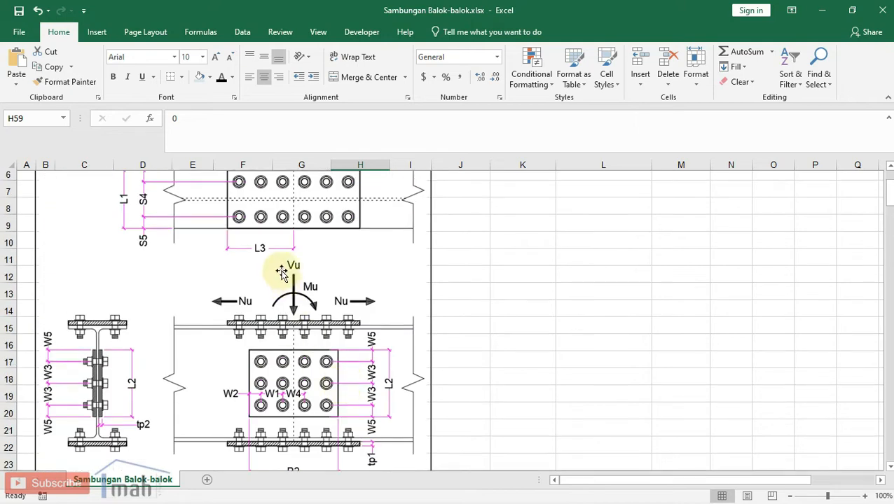
{"action": "scroll", "coordinate": [281, 272], "scroll_direction": "up", "scroll_amount": 1}
{"action": "scroll", "coordinate": [379, 290], "scroll_direction": "down", "scroll_amount": 13}
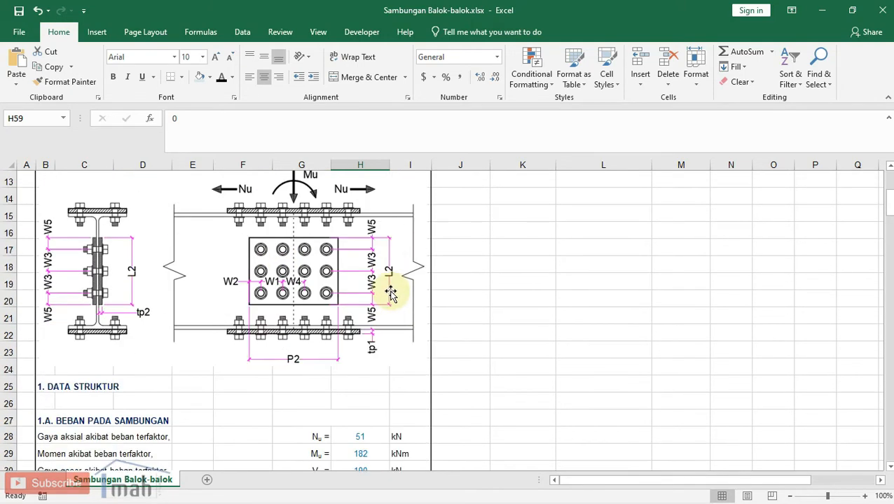
{"action": "scroll", "coordinate": [387, 293], "scroll_direction": "down", "scroll_amount": 1}
{"action": "type", "text": "3"}
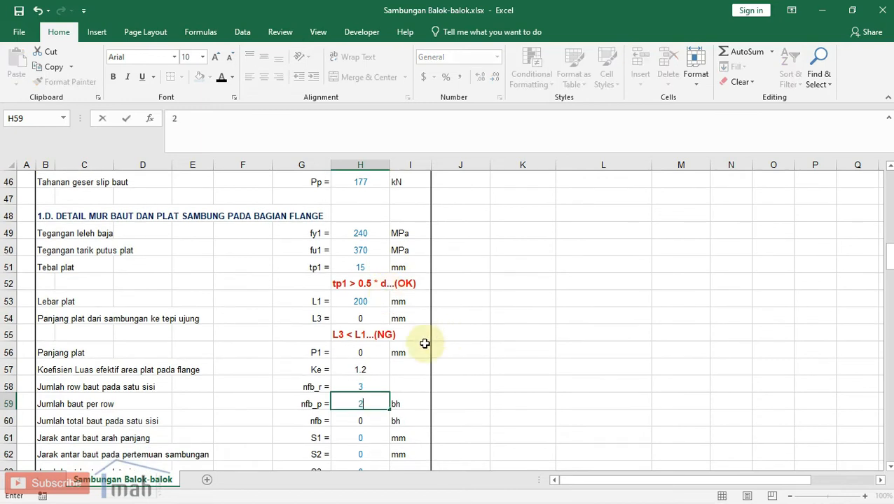
{"action": "left_click", "coordinate": [453, 369]}
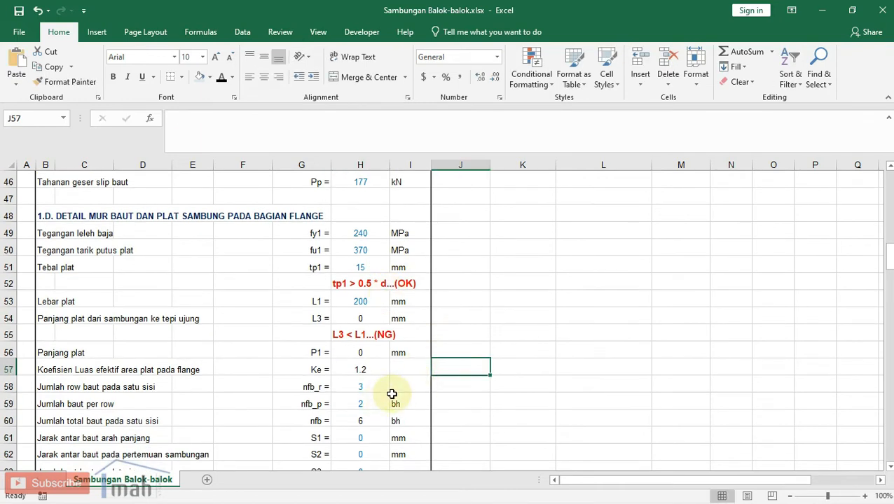
- Inspect the formula for the total flange bolts on one side, nfb, and compare it with the bolt layout drawing
{"action": "scroll", "coordinate": [378, 397], "scroll_direction": "down", "scroll_amount": 1}
{"action": "left_click", "coordinate": [365, 370]}
{"action": "scroll", "coordinate": [355, 402], "scroll_direction": "up", "scroll_amount": 2}
{"action": "scroll", "coordinate": [355, 402], "scroll_direction": "up", "scroll_amount": 14}
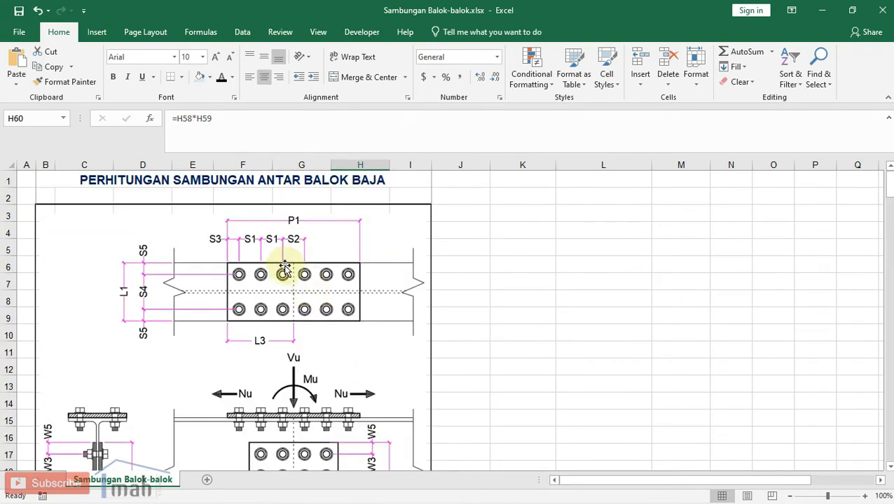
{"action": "scroll", "coordinate": [325, 298], "scroll_direction": "down", "scroll_amount": 4}
{"action": "scroll", "coordinate": [325, 298], "scroll_direction": "down", "scroll_amount": 13}
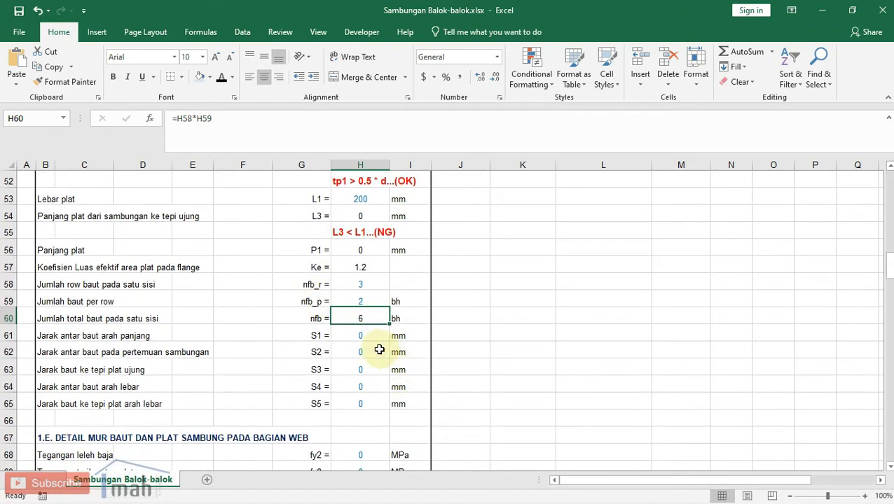
- Locate S1 in the drawing and set the lengthwise flange bolt spacing S1 to 75 mm
{"action": "left_click", "coordinate": [372, 336]}
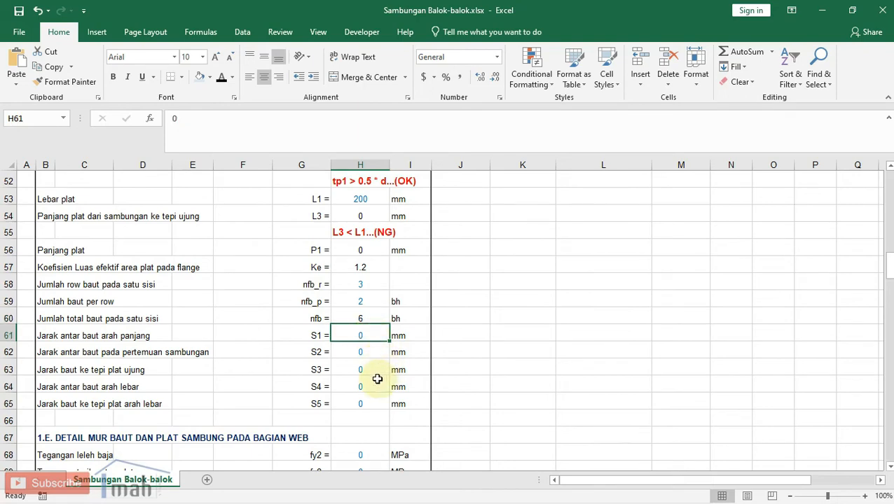
{"action": "scroll", "coordinate": [377, 378], "scroll_direction": "up", "scroll_amount": 4}
{"action": "scroll", "coordinate": [377, 379], "scroll_direction": "up", "scroll_amount": 13}
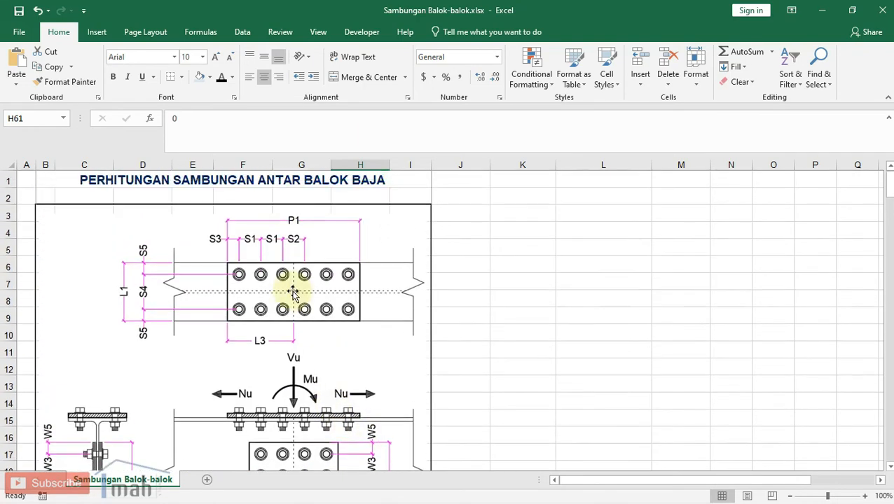
{"action": "scroll", "coordinate": [416, 341], "scroll_direction": "down", "scroll_amount": 16}
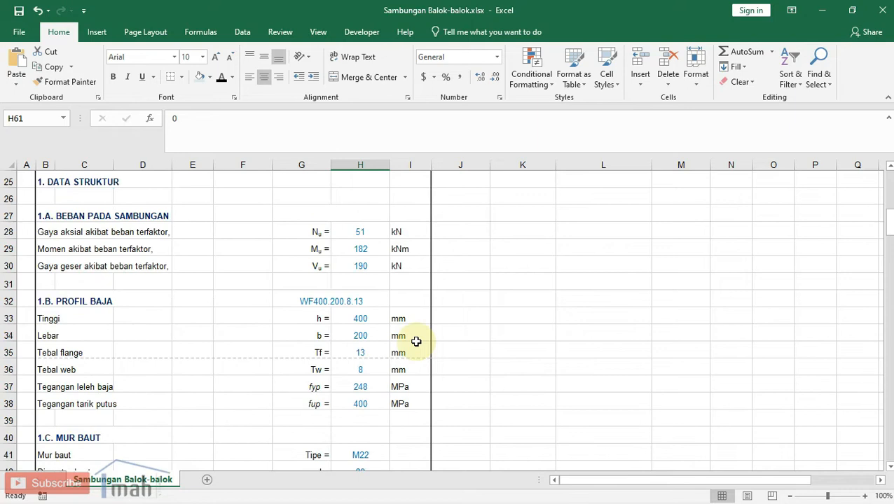
{"action": "scroll", "coordinate": [416, 341], "scroll_direction": "down", "scroll_amount": 3}
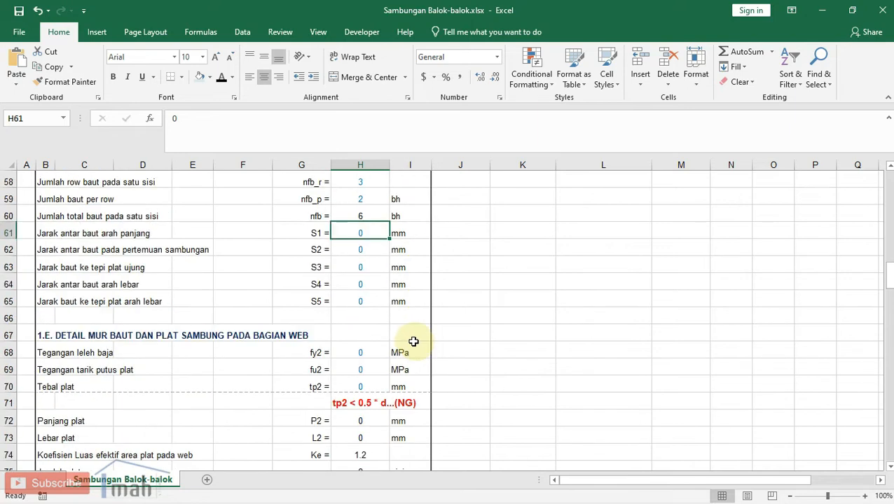
{"action": "type", "text": "75"}
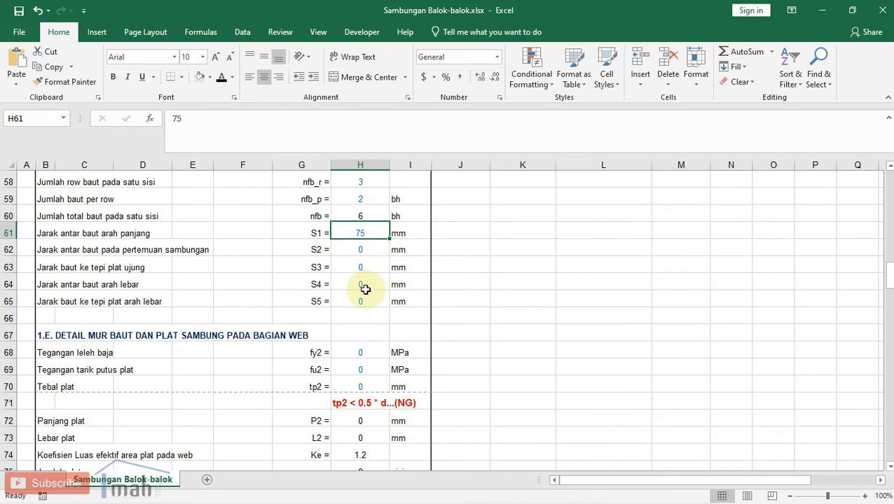
- Locate S2 in the drawing and set the flange bolt spacing across the joint, S2, to 75 mm
{"action": "scroll", "coordinate": [365, 288], "scroll_direction": "up", "scroll_amount": 17}
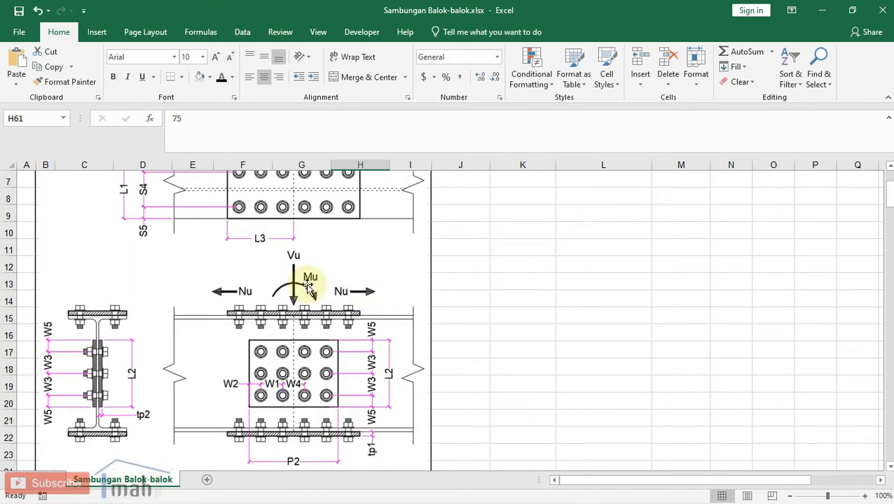
{"action": "scroll", "coordinate": [305, 283], "scroll_direction": "up", "scroll_amount": 2}
{"action": "scroll", "coordinate": [346, 266], "scroll_direction": "down", "scroll_amount": 5}
{"action": "scroll", "coordinate": [363, 271], "scroll_direction": "down", "scroll_amount": 12}
{"action": "left_click", "coordinate": [367, 349]}
{"action": "type", "text": "75"}
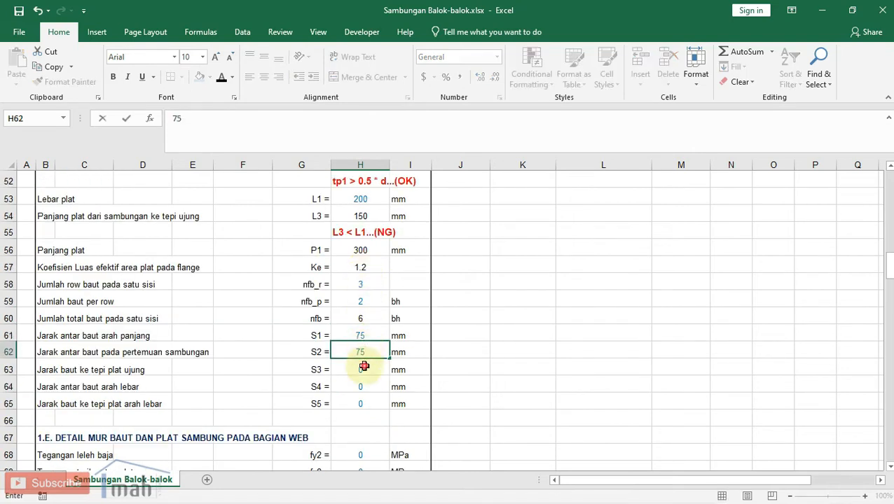
- Locate S3 in the drawing and set the flange bolt distance to the plate end, S3, to 40 mm
{"action": "key", "text": "Return"}
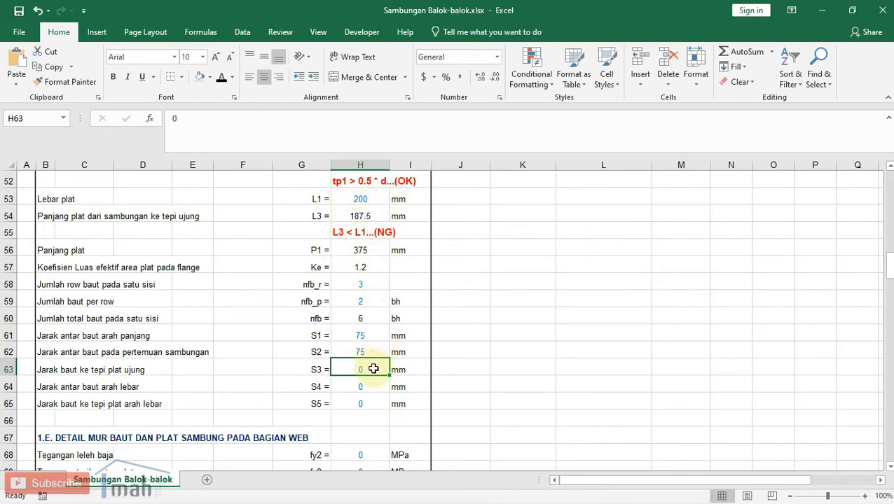
{"action": "scroll", "coordinate": [374, 369], "scroll_direction": "up", "scroll_amount": 17}
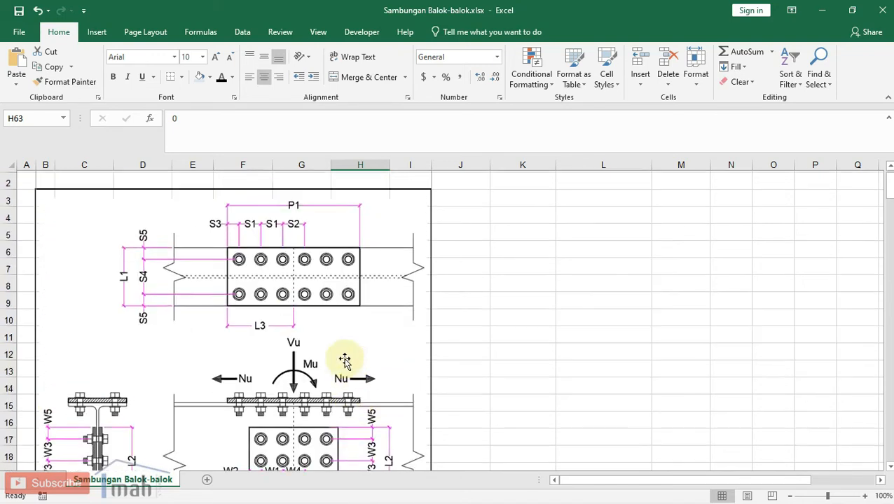
{"action": "scroll", "coordinate": [345, 360], "scroll_direction": "up", "scroll_amount": 1}
{"action": "scroll", "coordinate": [380, 343], "scroll_direction": "down", "scroll_amount": 4}
{"action": "scroll", "coordinate": [380, 343], "scroll_direction": "down", "scroll_amount": 14}
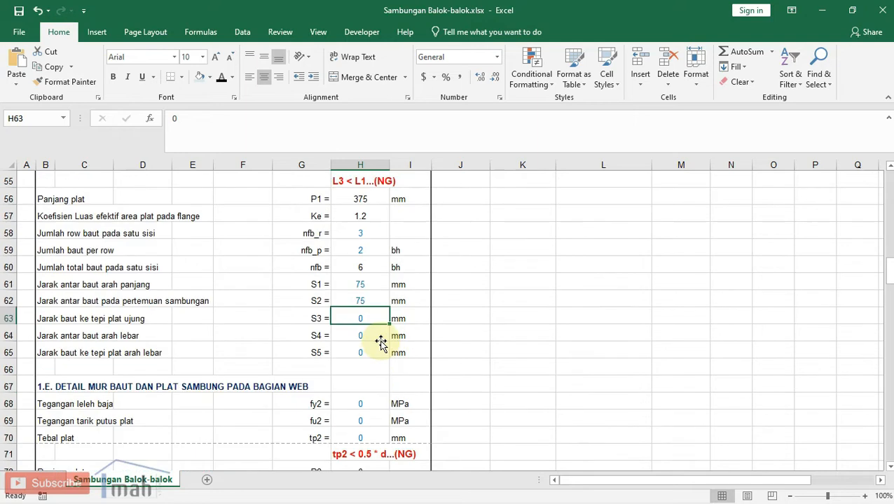
{"action": "type", "text": "4"}
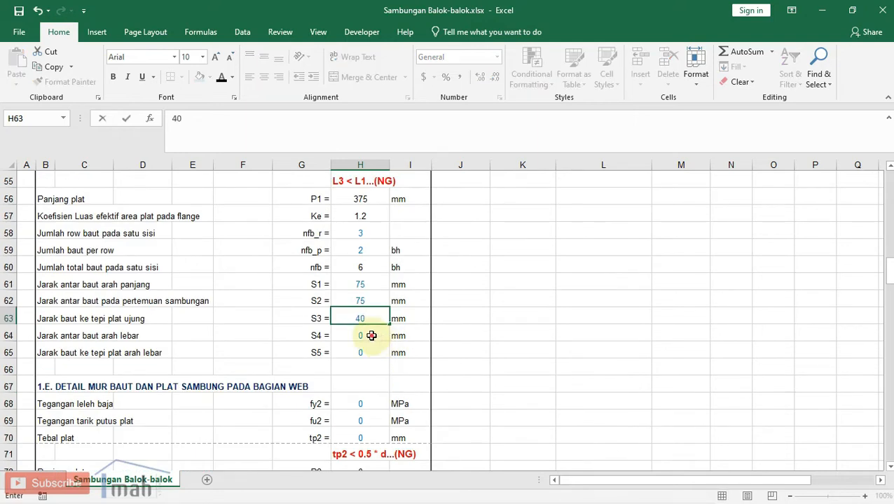
{"action": "key", "text": "Return"}
- Locate S4 in the drawing and set the widthwise flange bolt spacing S4 to 120 mm
{"action": "scroll", "coordinate": [483, 372], "scroll_direction": "up", "scroll_amount": 1}
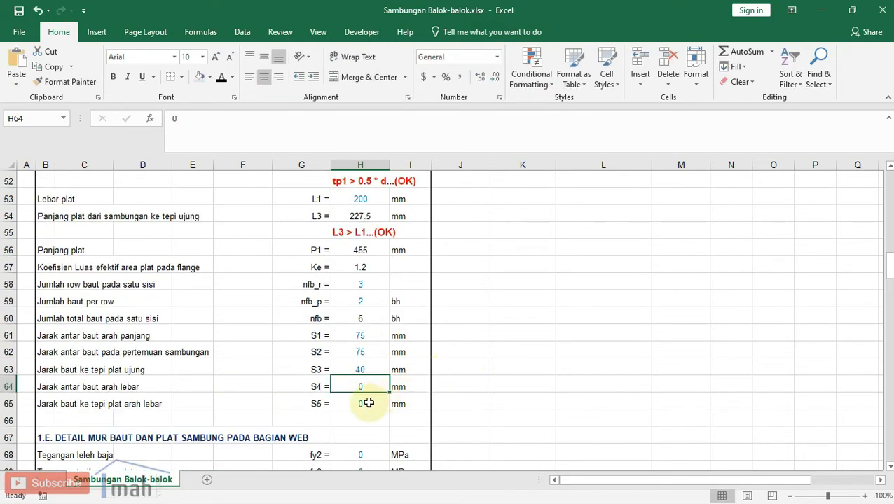
{"action": "scroll", "coordinate": [373, 394], "scroll_direction": "up", "scroll_amount": 16}
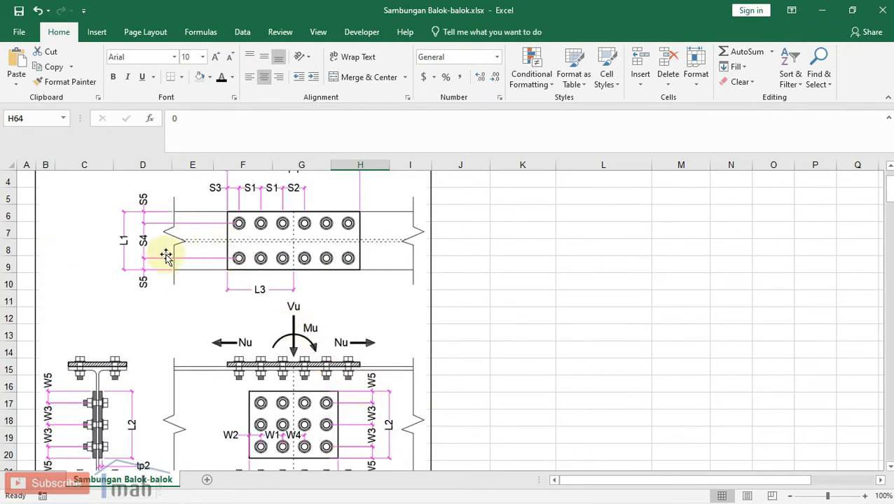
{"action": "scroll", "coordinate": [294, 266], "scroll_direction": "down", "scroll_amount": 18}
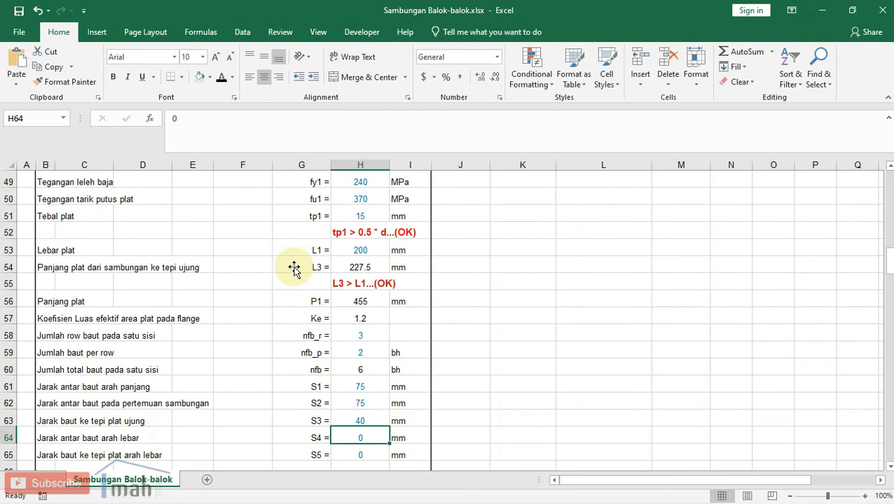
{"action": "type", "text": "12"}
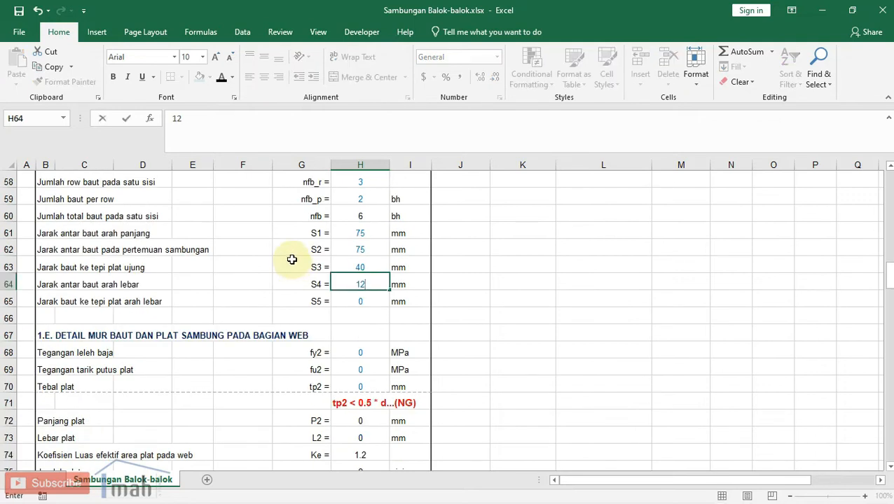
{"action": "type", "text": "0"}
- Locate S5 in the drawing and set the widthwise flange bolt edge distance S5 to 40 mm
{"action": "left_click", "coordinate": [361, 301]}
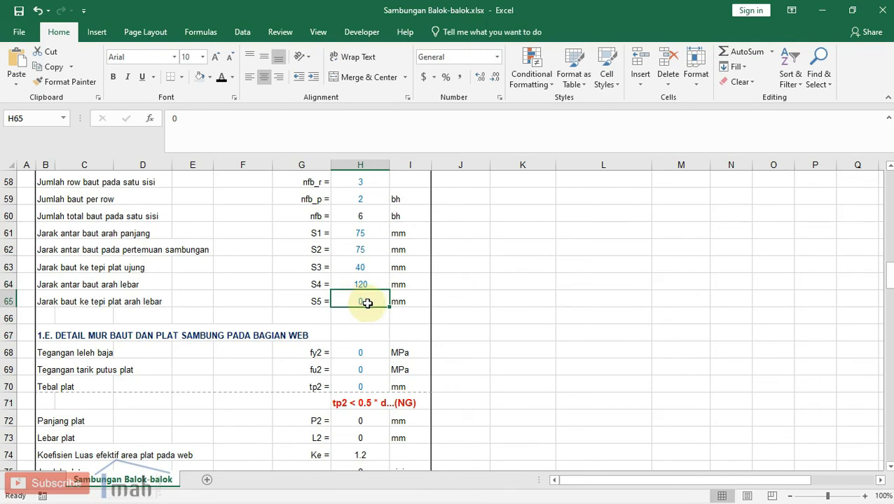
{"action": "scroll", "coordinate": [367, 303], "scroll_direction": "up", "scroll_amount": 18}
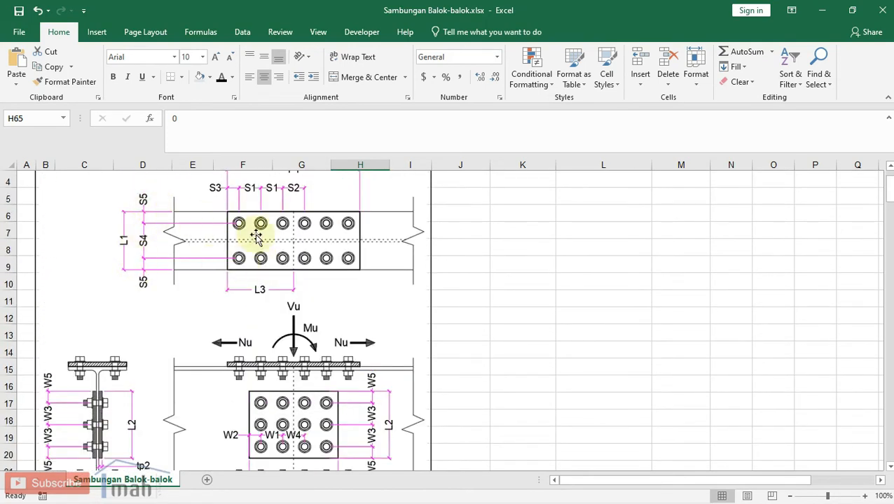
{"action": "scroll", "coordinate": [272, 241], "scroll_direction": "down", "scroll_amount": 1}
{"action": "scroll", "coordinate": [273, 246], "scroll_direction": "down", "scroll_amount": 17}
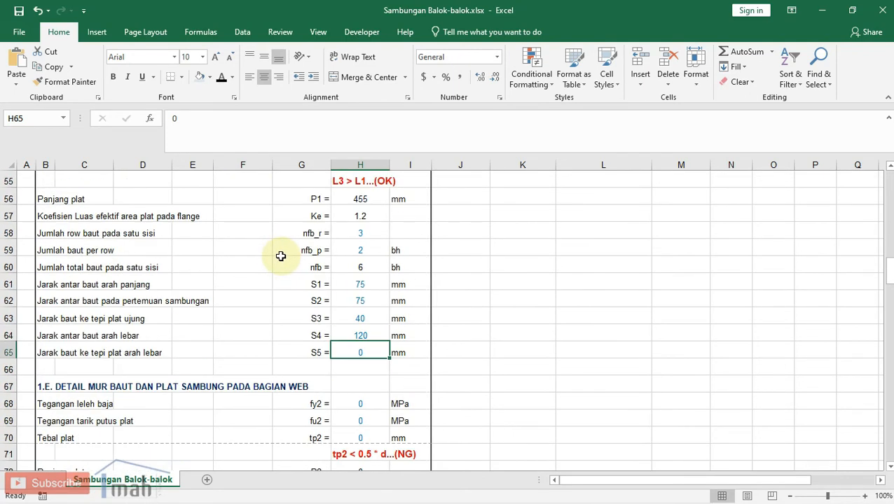
{"action": "type", "text": "40"}
{"action": "left_click", "coordinate": [506, 313]}
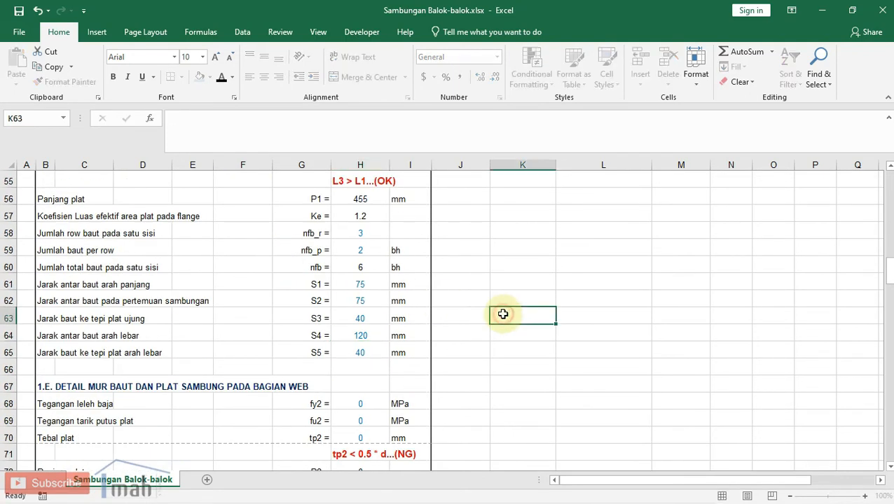
- Set the web plate's yield stress fy2 to 240 MPa and its ultimate tensile stress fu2 to 370 MPa
{"action": "scroll", "coordinate": [501, 307], "scroll_direction": "down", "scroll_amount": 1}
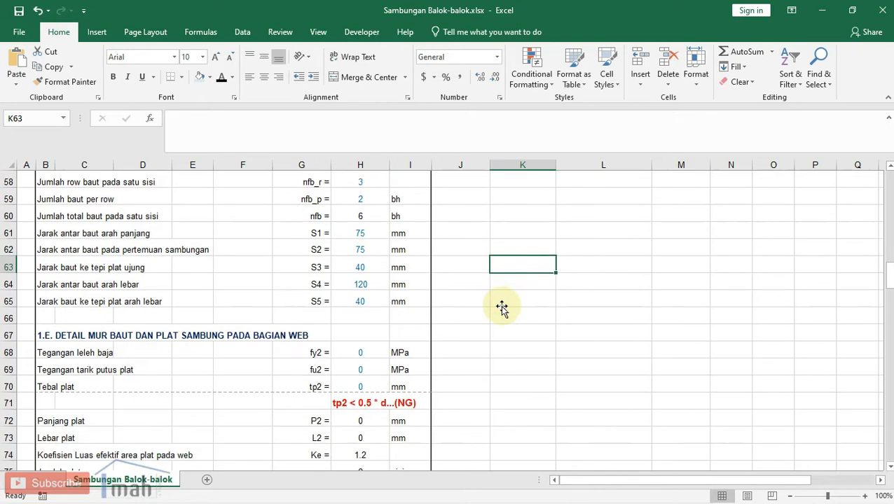
{"action": "left_click", "coordinate": [371, 350]}
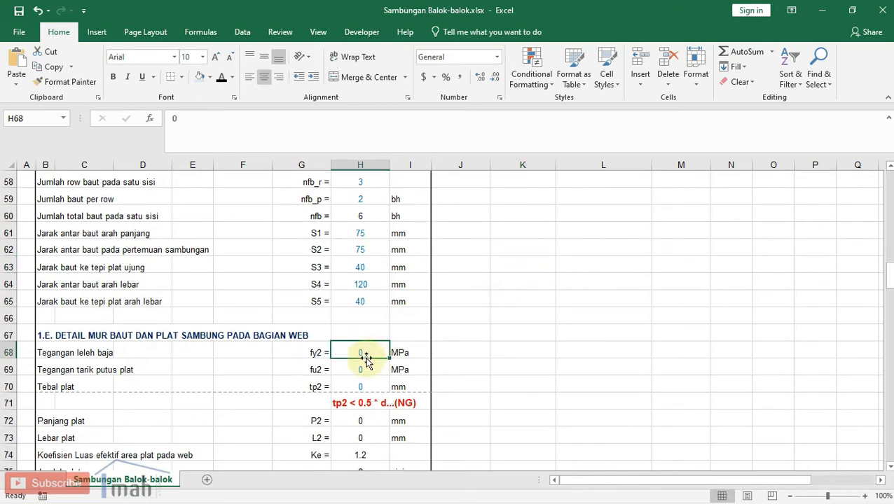
{"action": "type", "text": "240"}
{"action": "left_click", "coordinate": [378, 366]}
{"action": "type", "text": "37"}
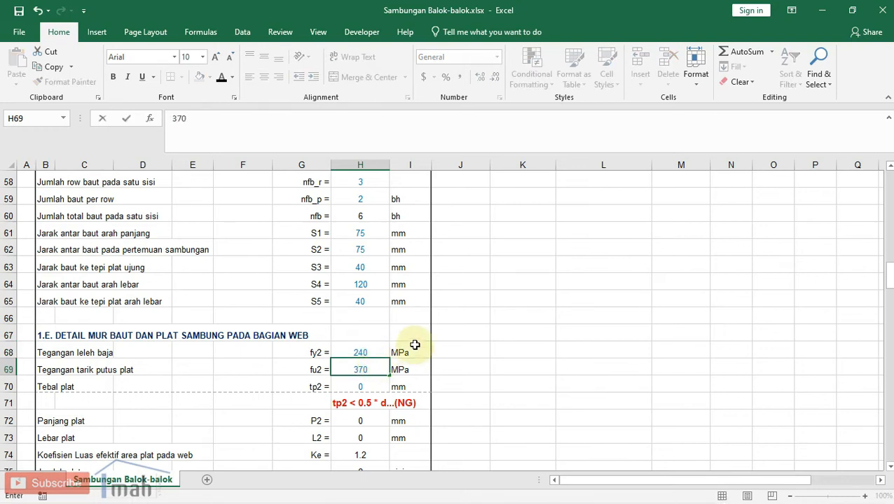
{"action": "left_click", "coordinate": [468, 335]}
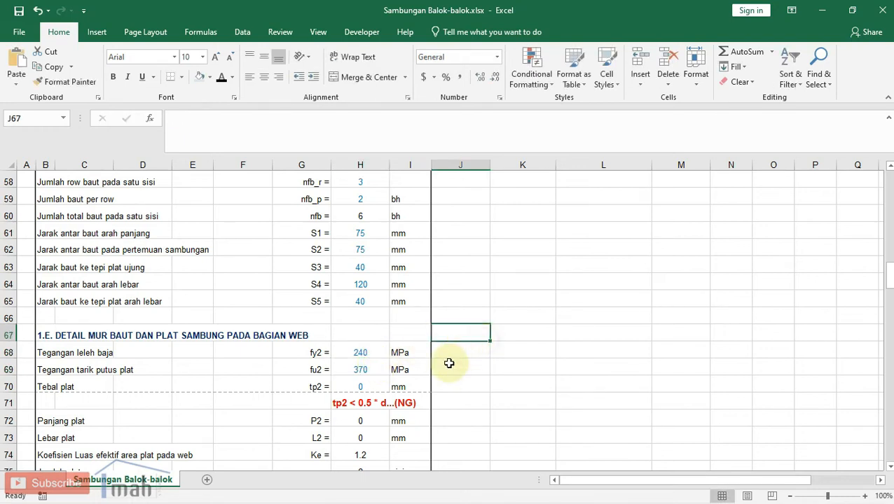
- Set the web plate thickness tp2 to 12 mm
{"action": "left_click", "coordinate": [369, 387]}
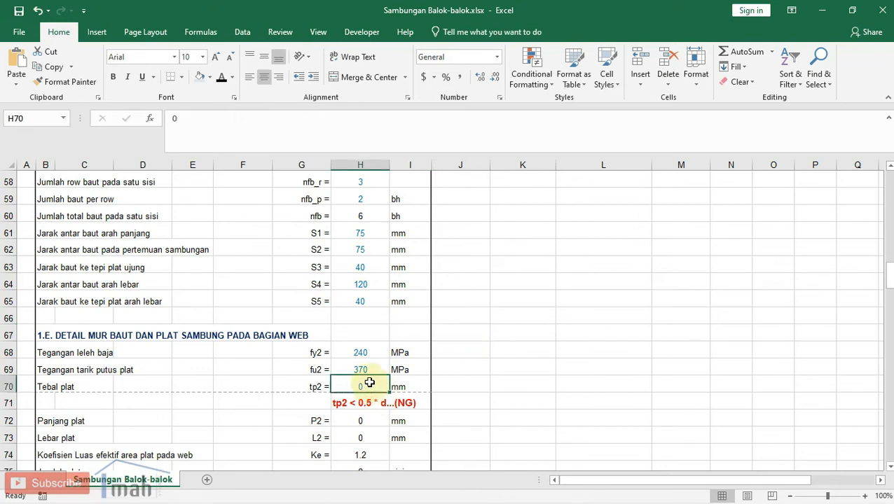
{"action": "type", "text": "12"}
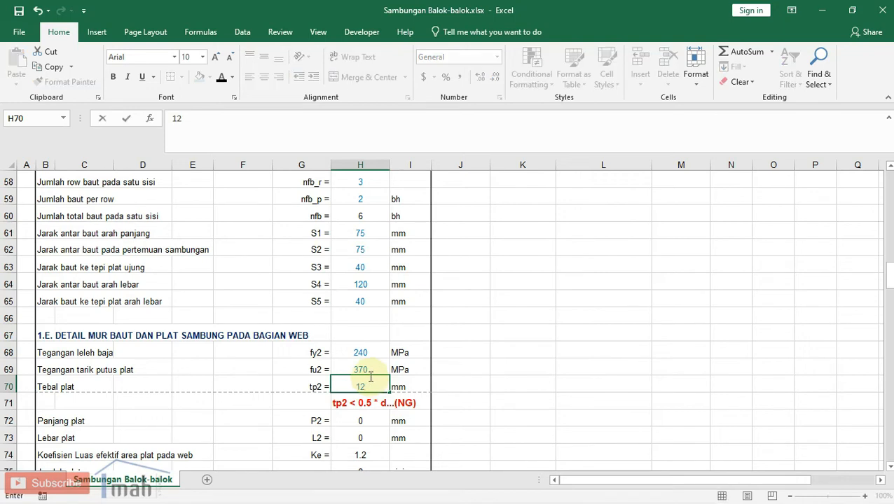
{"action": "left_click", "coordinate": [480, 382]}
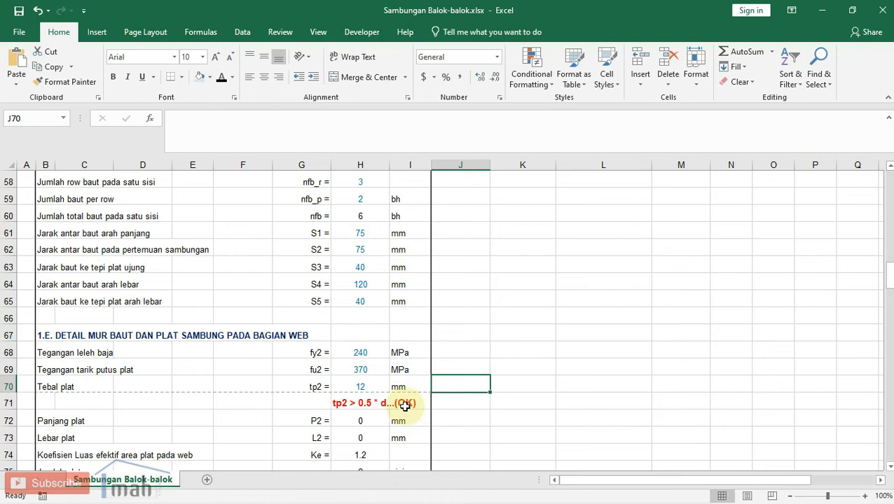
- Inspect the formulas for the web plate's length P2 and width L2
{"action": "scroll", "coordinate": [405, 406], "scroll_direction": "down", "scroll_amount": 1}
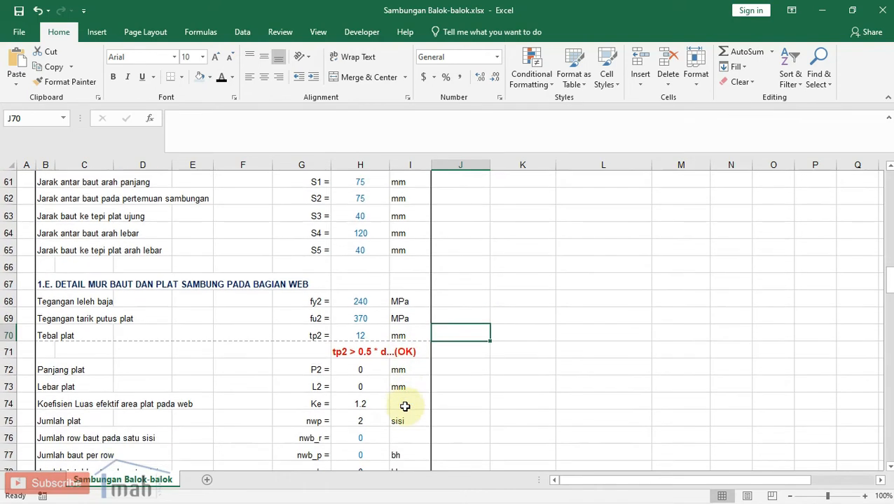
{"action": "left_click", "coordinate": [362, 364]}
{"action": "scroll", "coordinate": [362, 364], "scroll_direction": "down", "scroll_amount": 1}
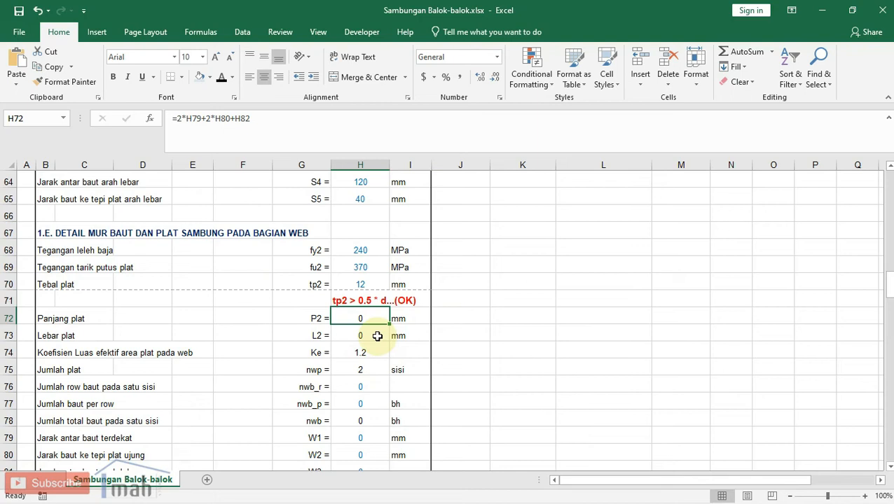
{"action": "left_click", "coordinate": [377, 336]}
{"action": "scroll", "coordinate": [365, 385], "scroll_direction": "down", "scroll_amount": 1}
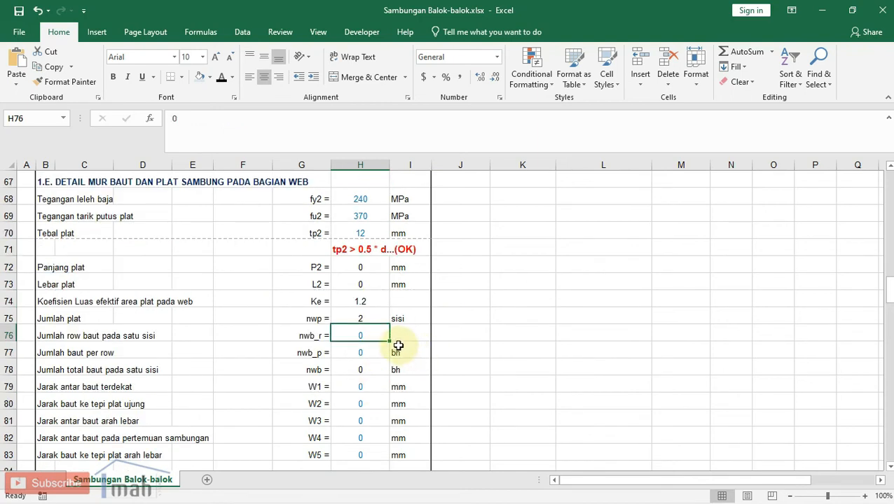
- Check the web bolt layout in the drawing and set the number of web bolt rows on one side, nwb_r, to 3
{"action": "scroll", "coordinate": [370, 346], "scroll_direction": "up", "scroll_amount": 19}
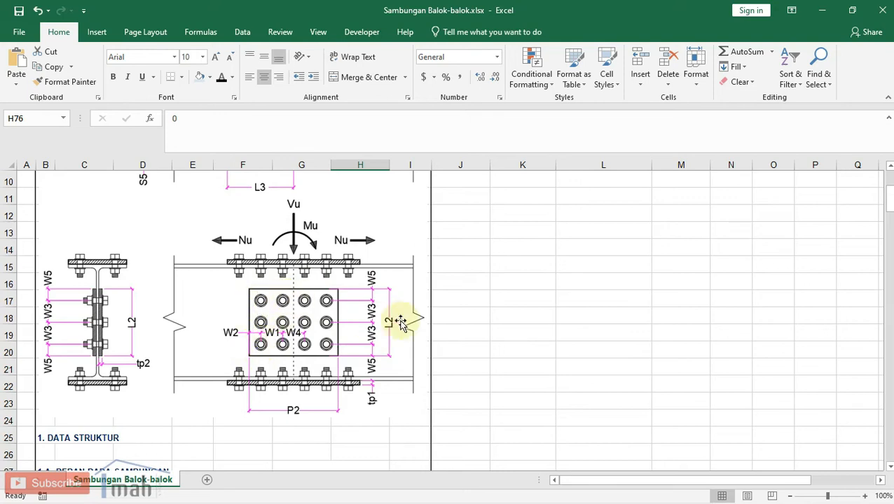
{"action": "scroll", "coordinate": [400, 320], "scroll_direction": "down", "scroll_amount": 14}
{"action": "scroll", "coordinate": [403, 321], "scroll_direction": "down", "scroll_amount": 3}
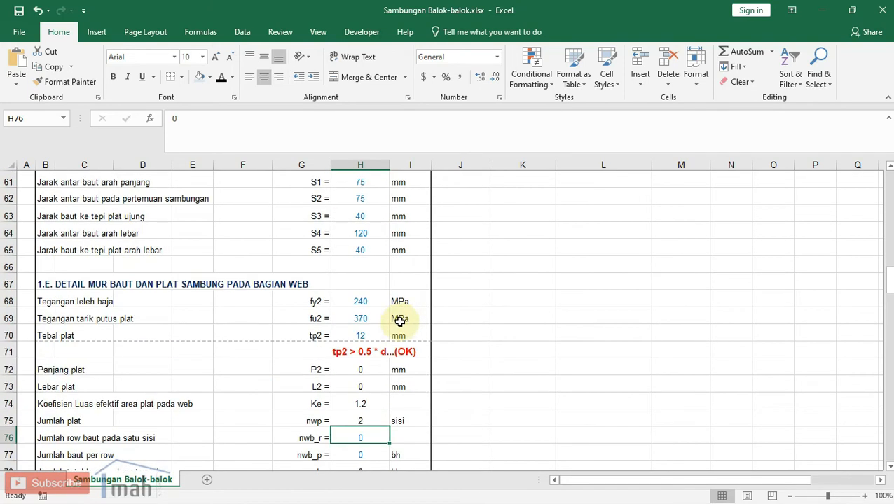
{"action": "type", "text": "3"}
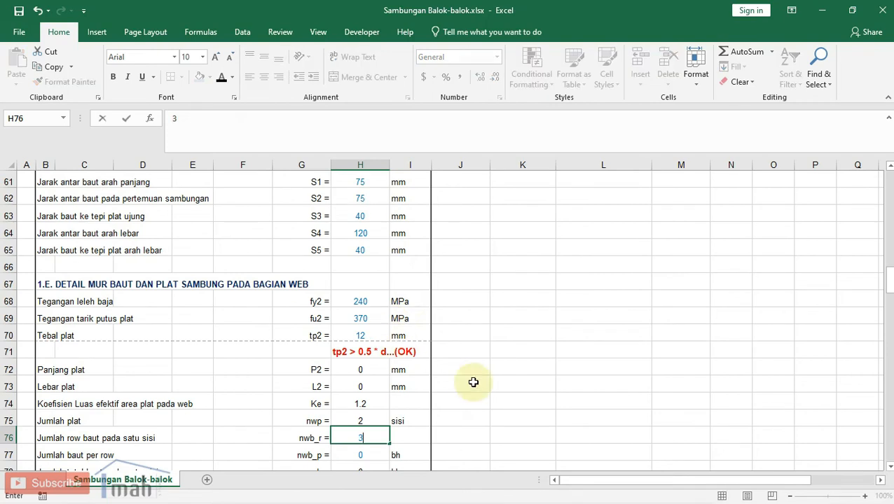
{"action": "left_click", "coordinate": [470, 387]}
- Set the number of web bolts per row, nwb_p, to 2
{"action": "left_click", "coordinate": [365, 456]}
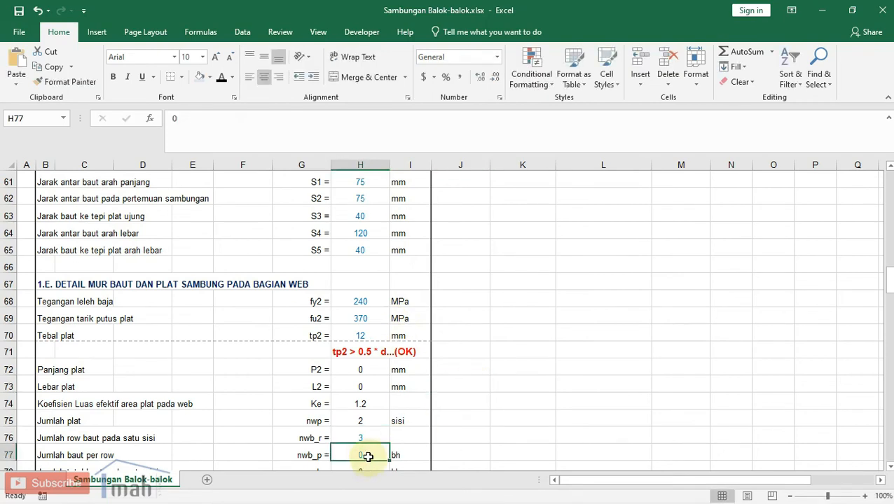
{"action": "type", "text": "2"}
{"action": "left_click", "coordinate": [479, 407]}
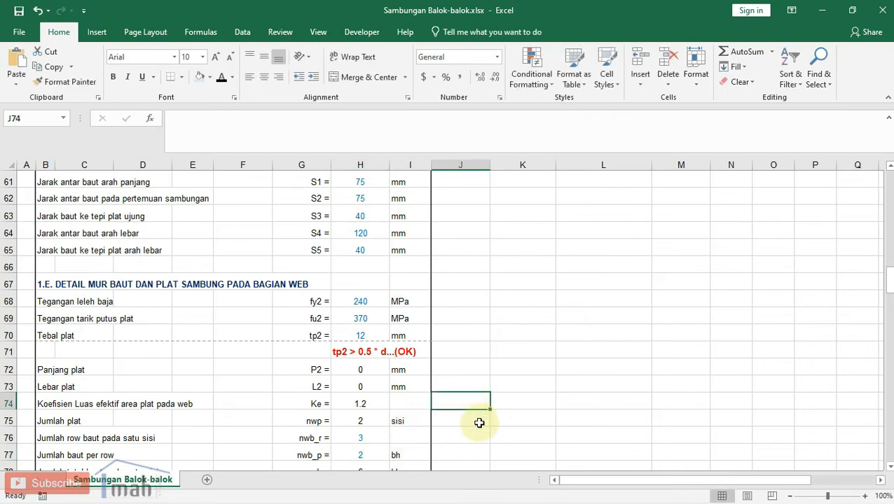
- Consult the web plate drawing, and set the nearest bolt spacing W1 to 75 mm and the end edge distance W2 to 40 mm
{"action": "scroll", "coordinate": [479, 417], "scroll_direction": "down", "scroll_amount": 2}
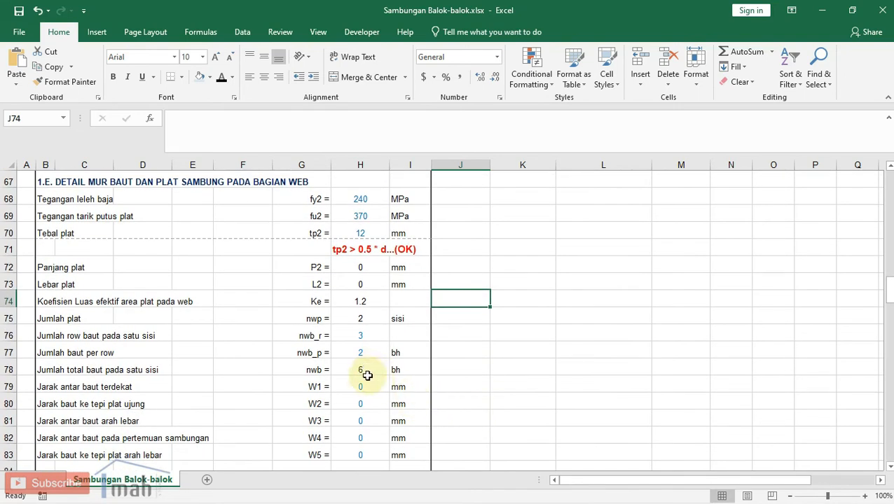
{"action": "left_click", "coordinate": [367, 381]}
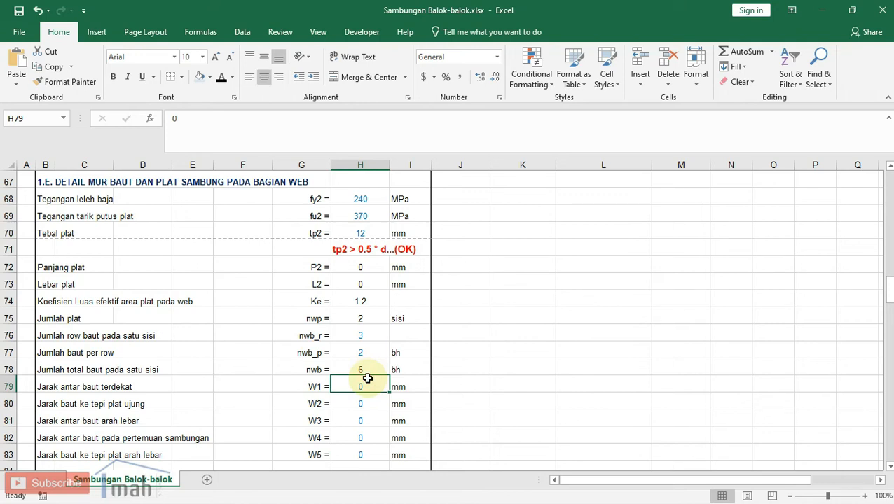
{"action": "scroll", "coordinate": [367, 379], "scroll_direction": "up", "scroll_amount": 16}
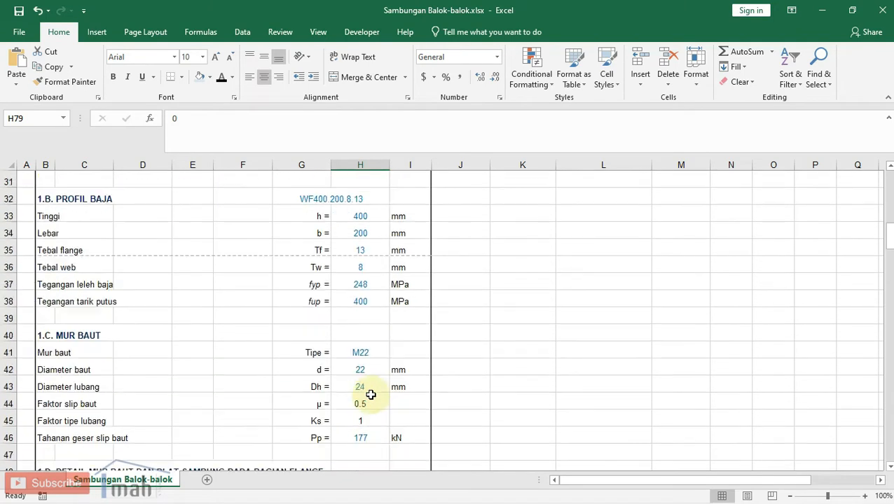
{"action": "scroll", "coordinate": [371, 395], "scroll_direction": "up", "scroll_amount": 2}
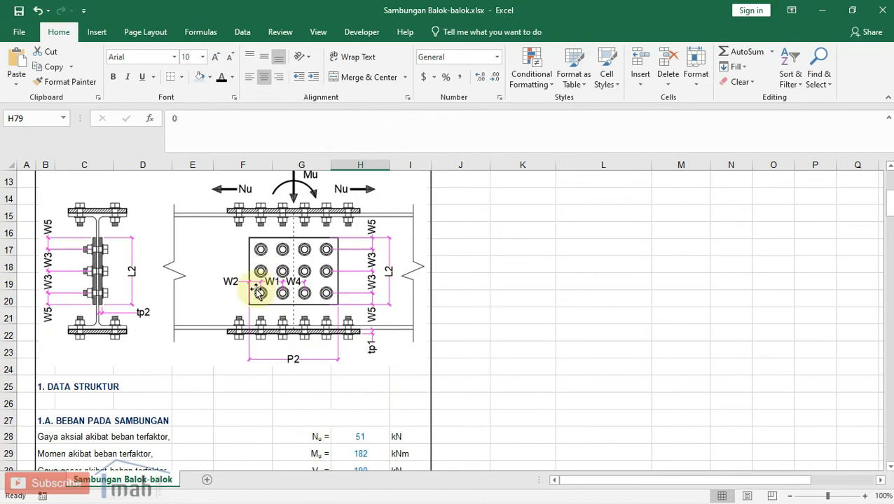
{"action": "scroll", "coordinate": [315, 320], "scroll_direction": "down", "scroll_amount": 4}
{"action": "scroll", "coordinate": [289, 260], "scroll_direction": "up", "scroll_amount": 2}
{"action": "scroll", "coordinate": [306, 332], "scroll_direction": "down", "scroll_amount": 16}
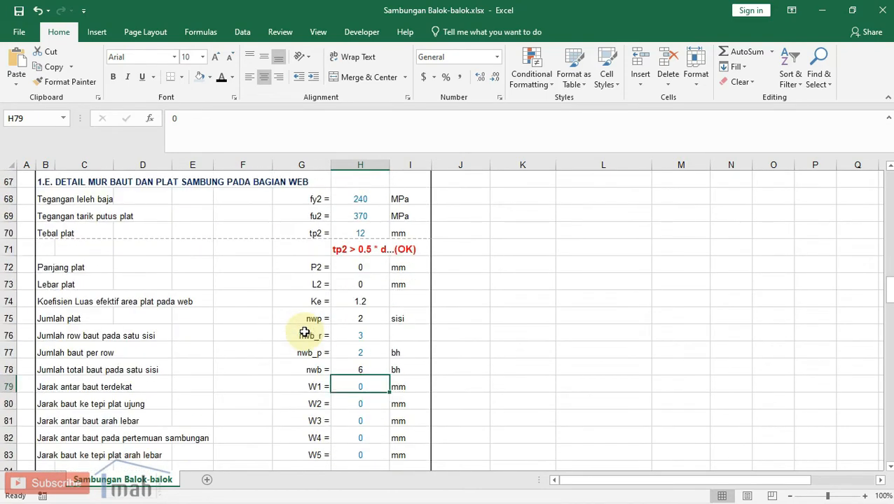
{"action": "scroll", "coordinate": [305, 332], "scroll_direction": "down", "scroll_amount": 2}
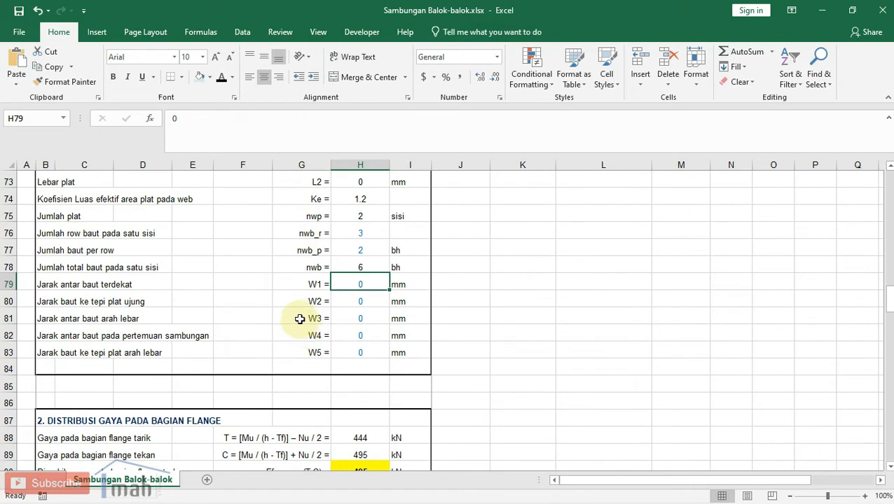
{"action": "type", "text": "75"}
{"action": "left_click", "coordinate": [358, 301]}
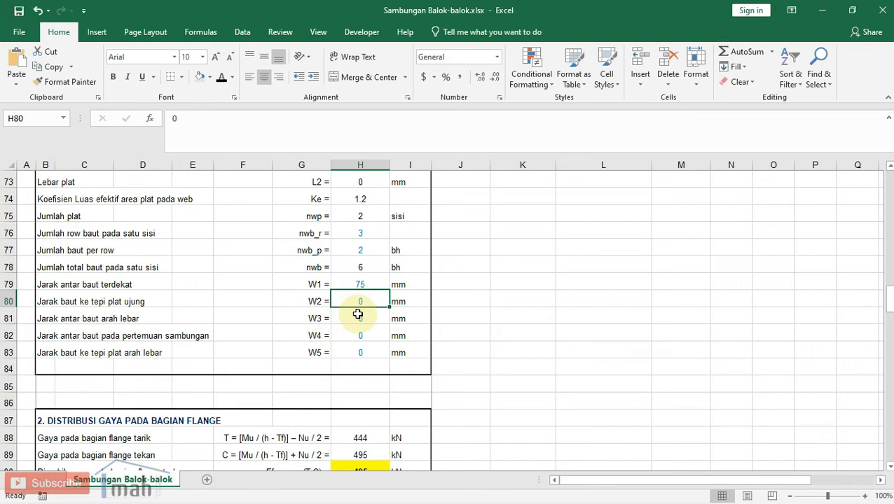
{"action": "type", "text": "40"}
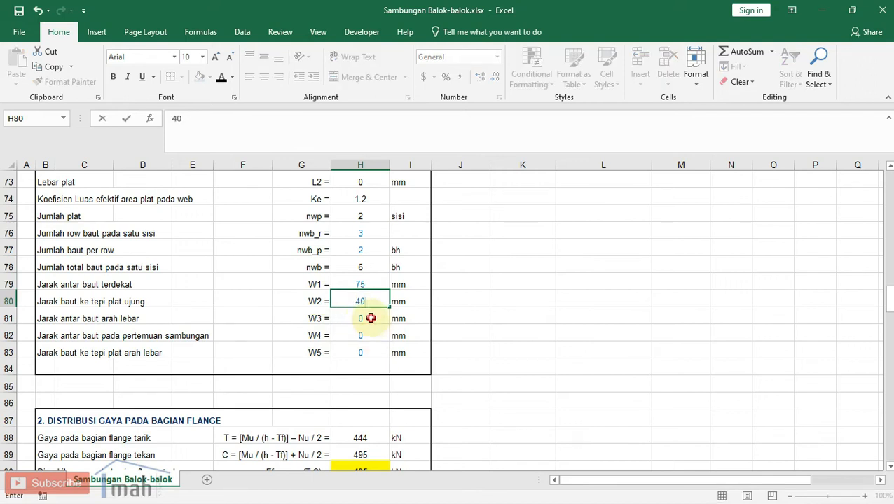
- Check the web bolt dimensions in the drawing and set both the widthwise spacing W3 and the joint spacing W4 to 75 mm
{"action": "left_click", "coordinate": [371, 318]}
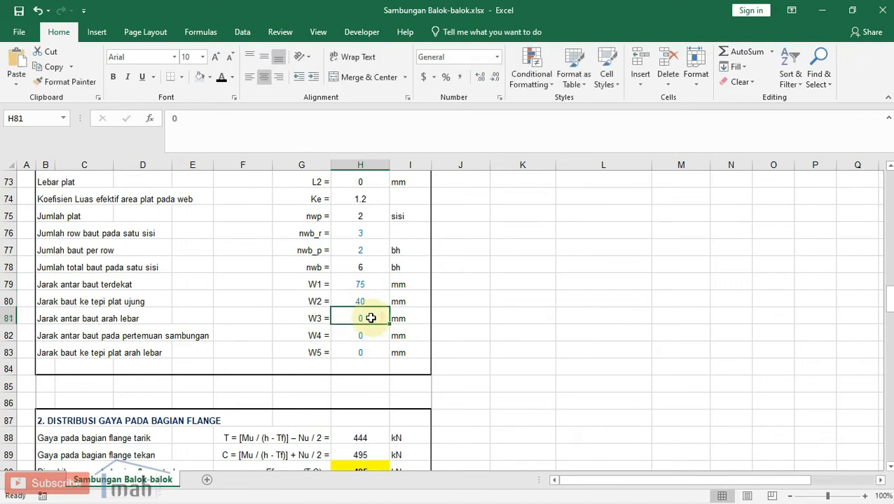
{"action": "scroll", "coordinate": [370, 318], "scroll_direction": "up", "scroll_amount": 19}
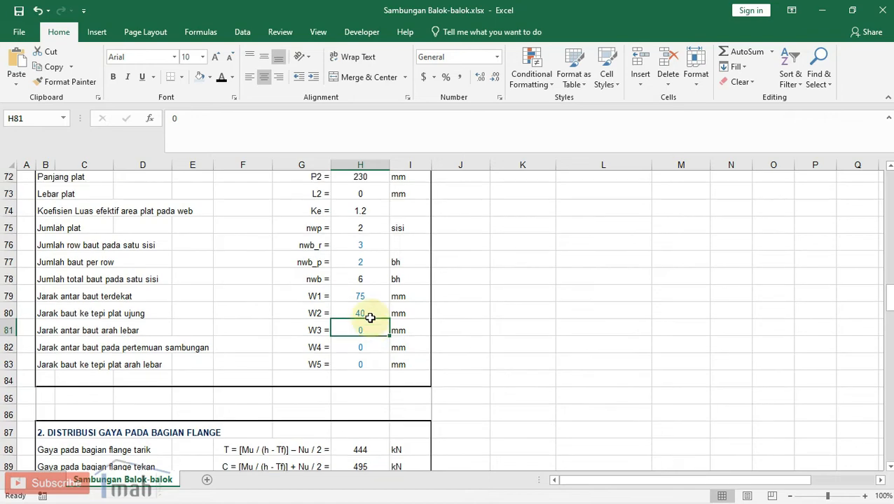
{"action": "scroll", "coordinate": [371, 318], "scroll_direction": "up", "scroll_amount": 3}
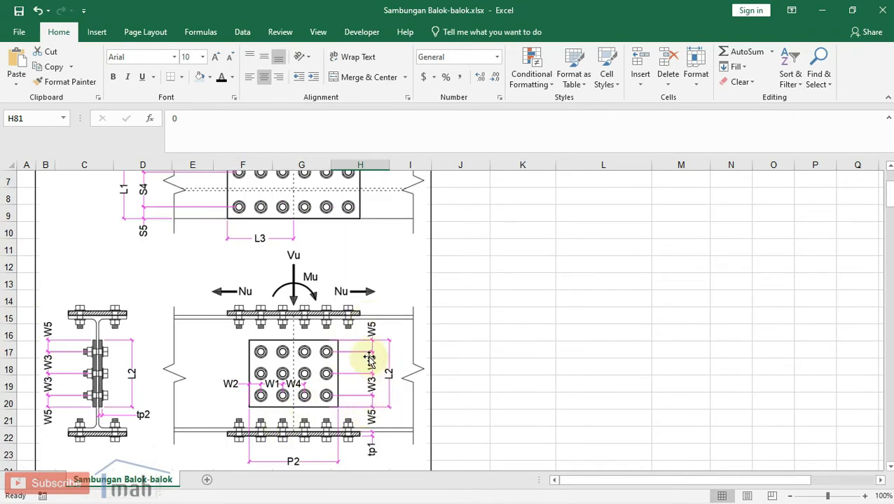
{"action": "scroll", "coordinate": [417, 349], "scroll_direction": "down", "scroll_amount": 17}
{"action": "scroll", "coordinate": [416, 346], "scroll_direction": "down", "scroll_amount": 5}
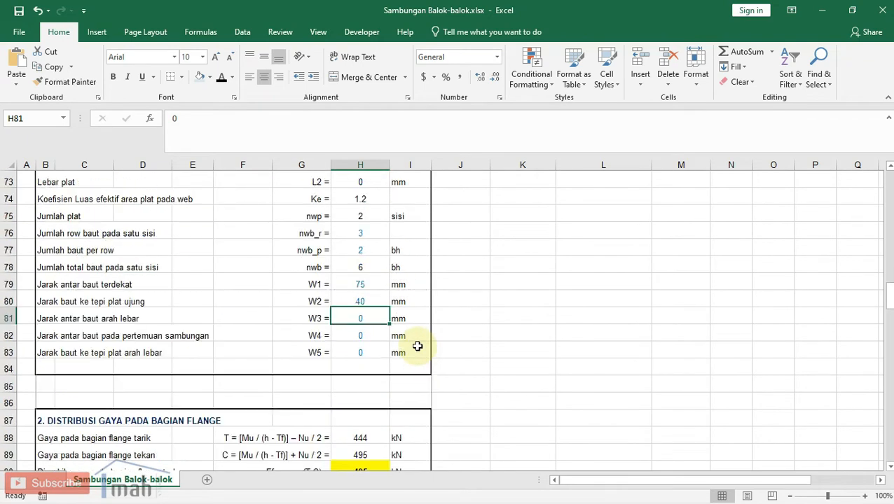
{"action": "type", "text": "75"}
{"action": "left_click", "coordinate": [365, 335]}
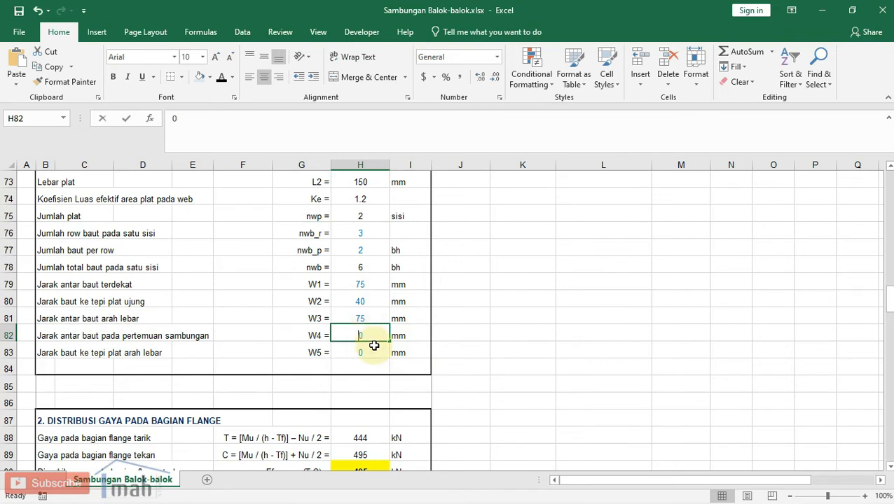
{"action": "type", "text": "75"}
{"action": "key", "text": "Return"}
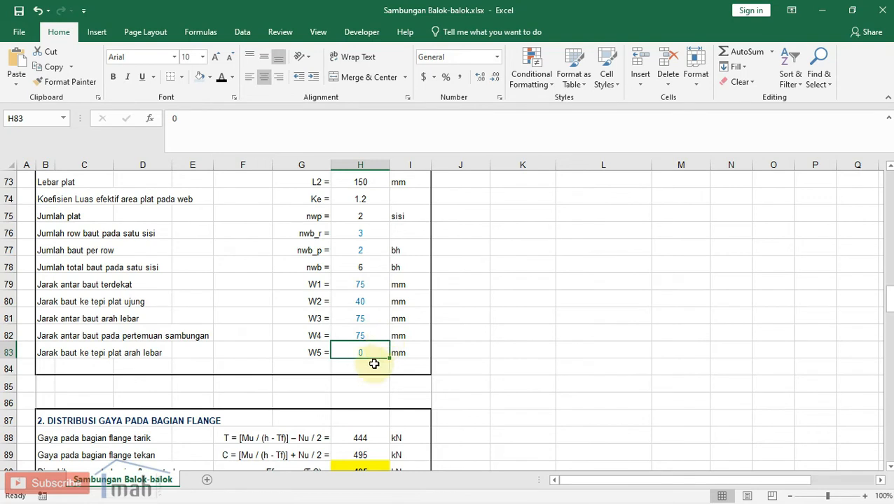
- Locate W5 in the drawing and set the web bolts' widthwise edge distance W5 to 40 mm
{"action": "scroll", "coordinate": [374, 364], "scroll_direction": "up", "scroll_amount": 20}
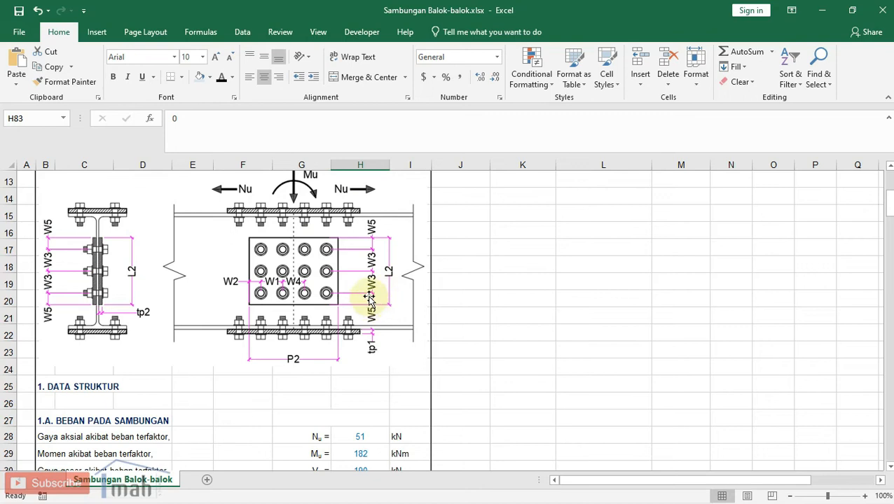
{"action": "scroll", "coordinate": [367, 300], "scroll_direction": "down", "scroll_amount": 15}
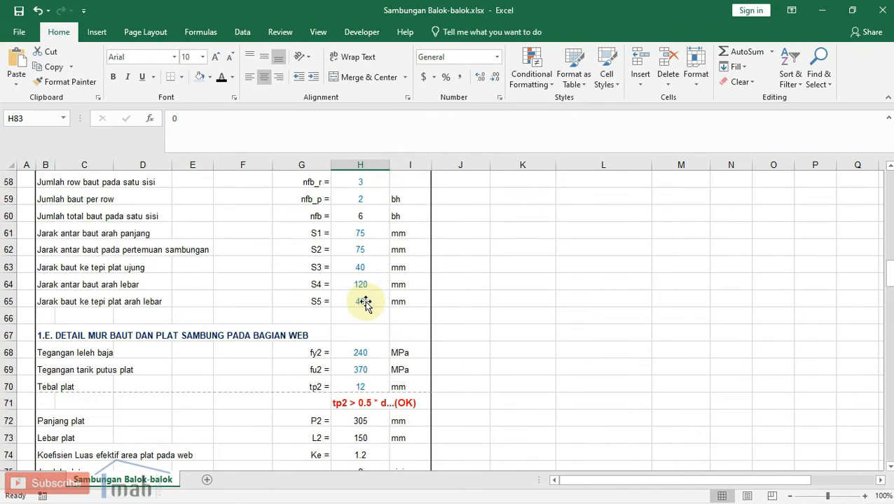
{"action": "scroll", "coordinate": [364, 304], "scroll_direction": "down", "scroll_amount": 4}
{"action": "type", "text": "40"}
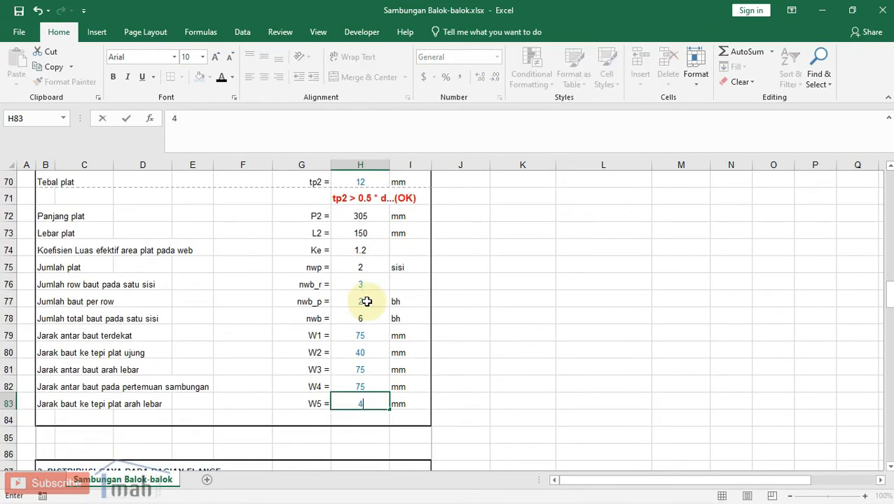
{"action": "left_click", "coordinate": [514, 339]}
- Review the entered plate and bolt data and inspect the formulas for flange forces T, C and Ff in section 2
{"action": "scroll", "coordinate": [504, 343], "scroll_direction": "down", "scroll_amount": 2}
{"action": "scroll", "coordinate": [469, 343], "scroll_direction": "up", "scroll_amount": 6}
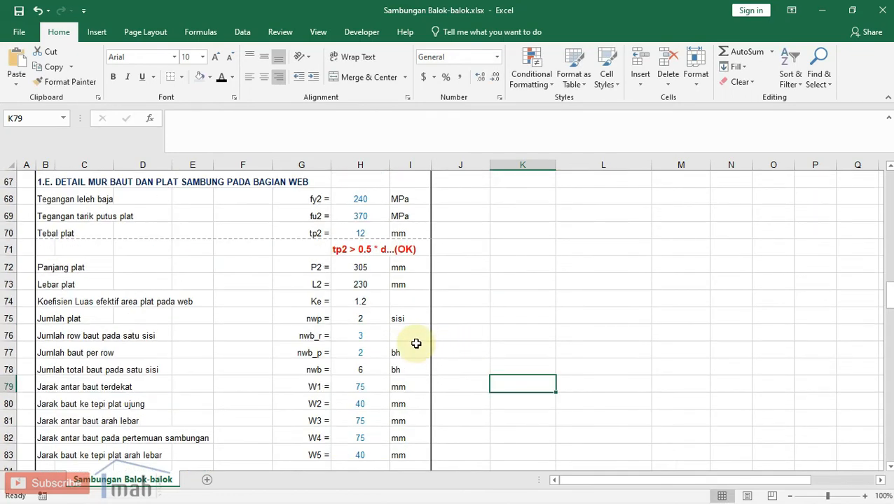
{"action": "scroll", "coordinate": [387, 322], "scroll_direction": "up", "scroll_amount": 9}
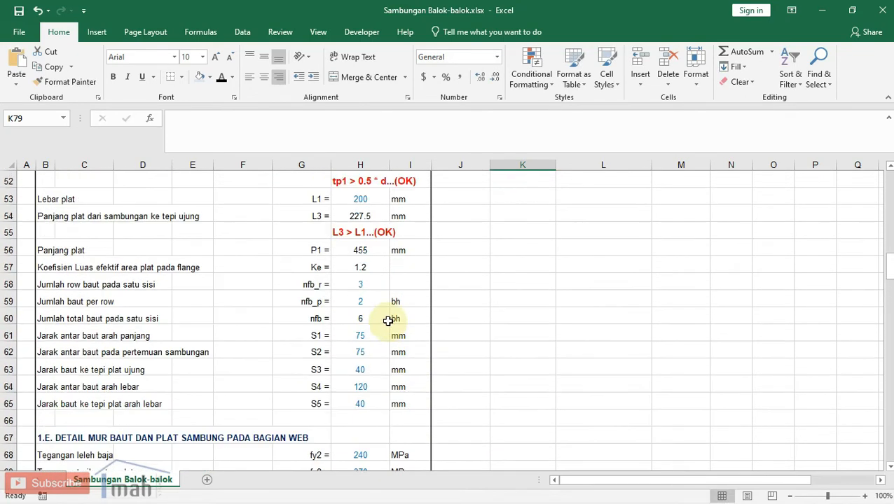
{"action": "scroll", "coordinate": [392, 305], "scroll_direction": "up", "scroll_amount": 3}
{"action": "scroll", "coordinate": [393, 306], "scroll_direction": "down", "scroll_amount": 13}
{"action": "scroll", "coordinate": [393, 304], "scroll_direction": "down", "scroll_amount": 6}
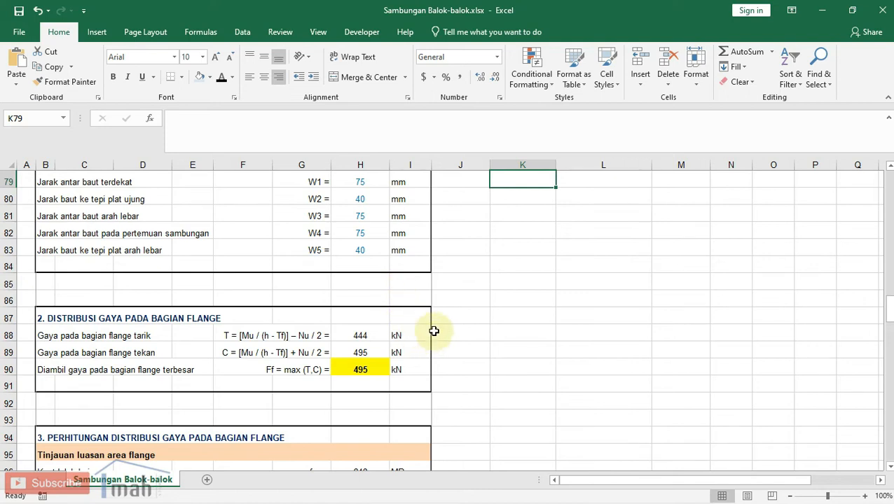
{"action": "left_click", "coordinate": [367, 331]}
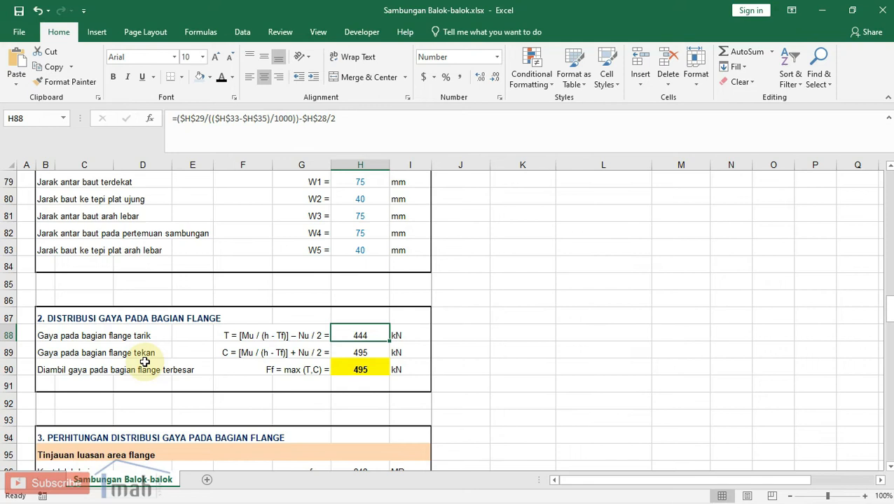
{"action": "left_click", "coordinate": [367, 352]}
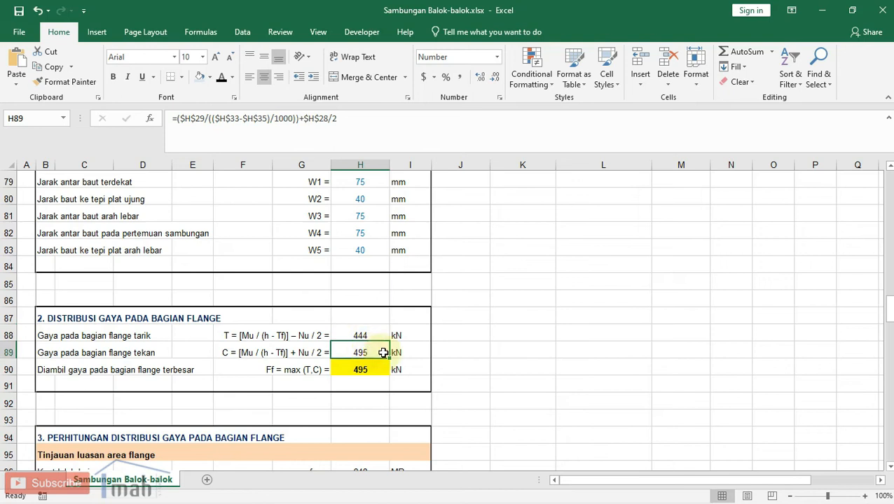
{"action": "left_click", "coordinate": [371, 336]}
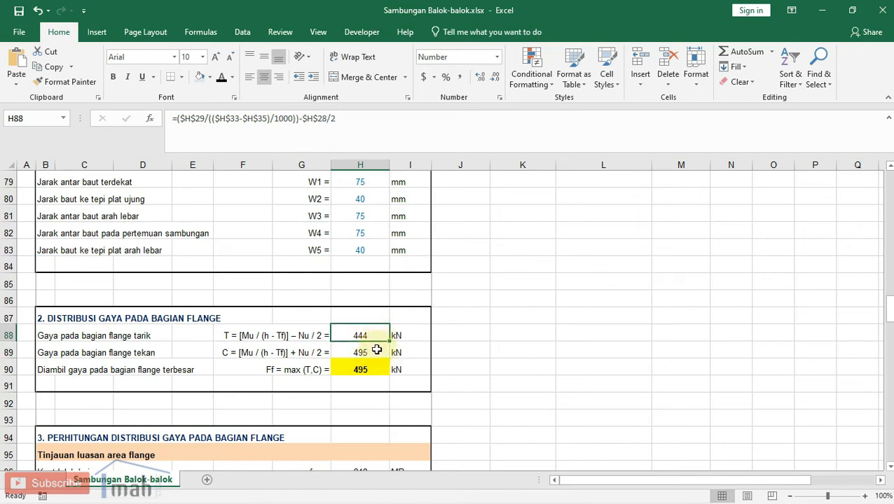
{"action": "left_click", "coordinate": [377, 351]}
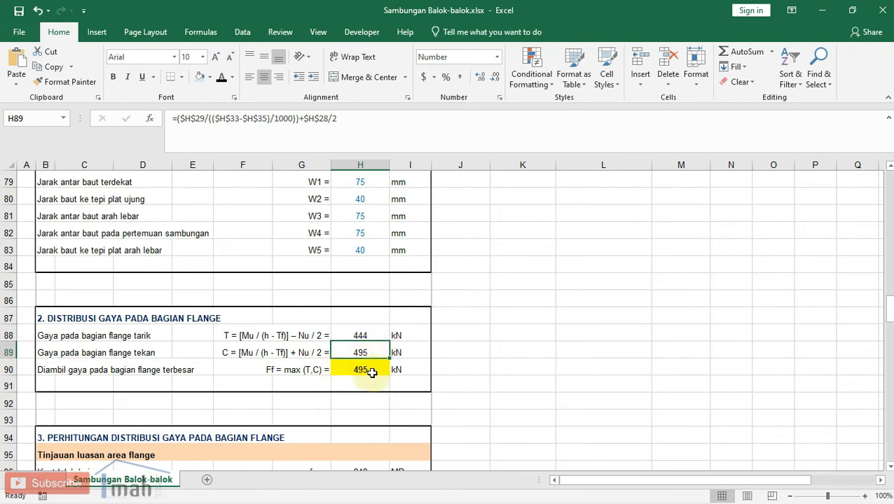
{"action": "left_click", "coordinate": [374, 368]}
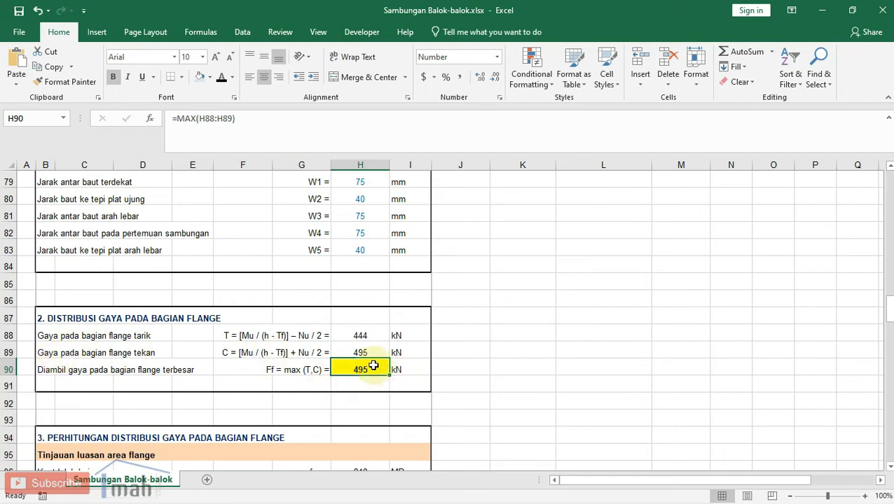
- Inspect the formulas for the minimum flange area, the effective flange area Aef and their comparison in section 3
{"action": "scroll", "coordinate": [365, 354], "scroll_direction": "down", "scroll_amount": 2}
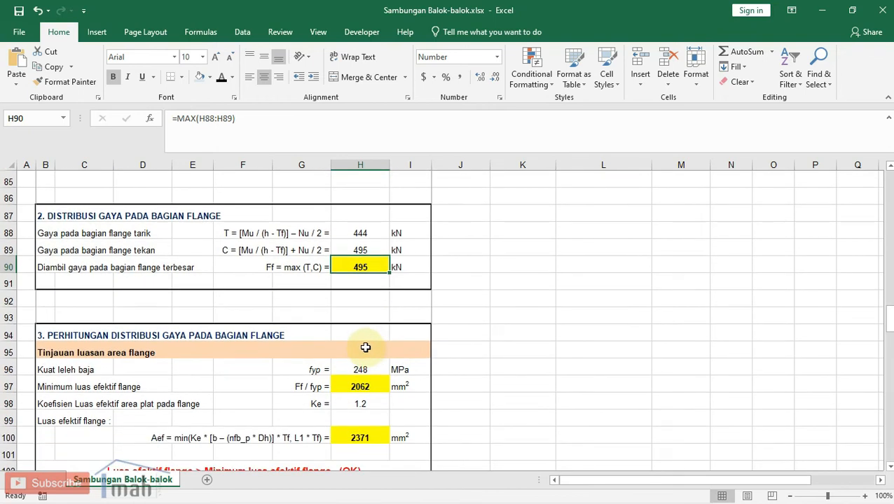
{"action": "scroll", "coordinate": [365, 347], "scroll_direction": "down", "scroll_amount": 1}
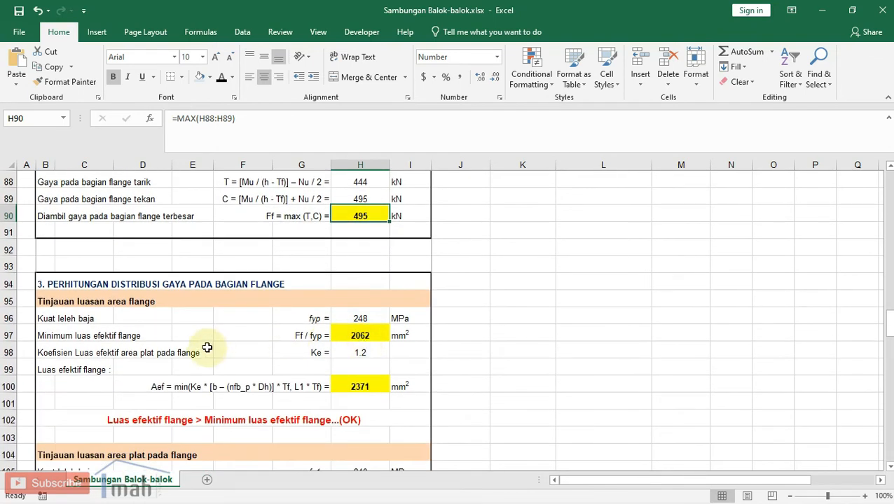
{"action": "scroll", "coordinate": [208, 348], "scroll_direction": "up", "scroll_amount": 1}
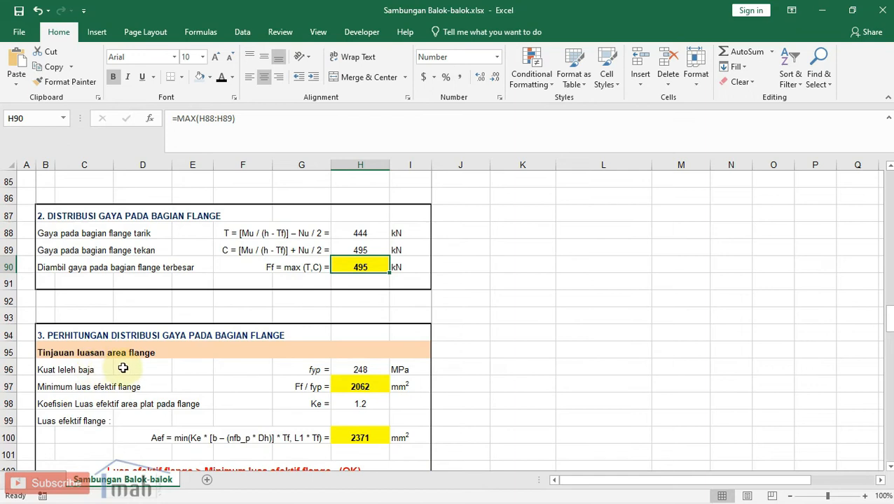
{"action": "scroll", "coordinate": [126, 368], "scroll_direction": "down", "scroll_amount": 1}
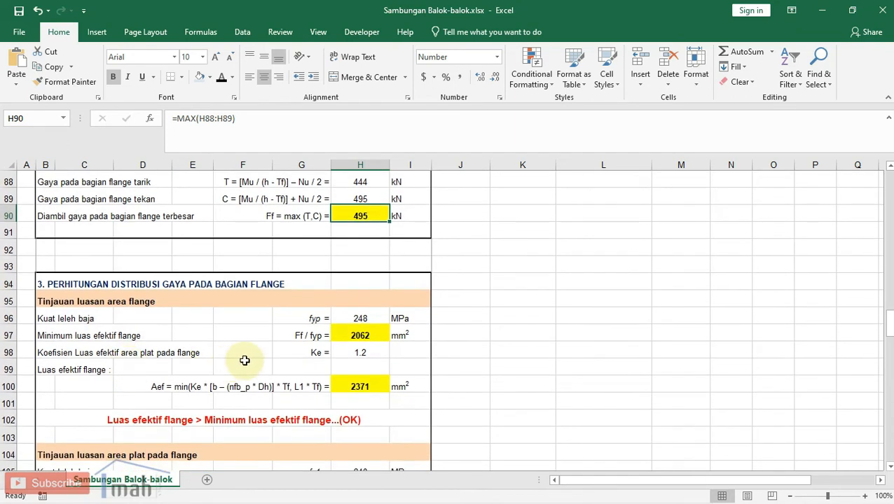
{"action": "left_click", "coordinate": [373, 330]}
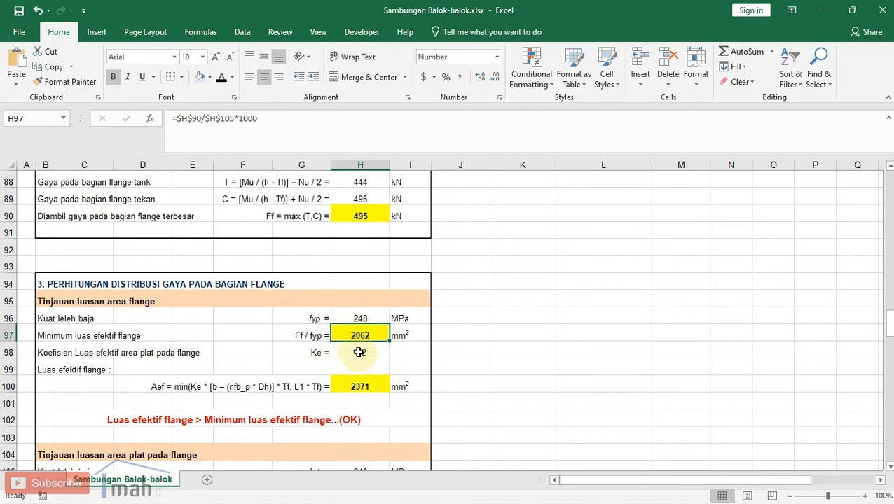
{"action": "scroll", "coordinate": [369, 344], "scroll_direction": "down", "scroll_amount": 1}
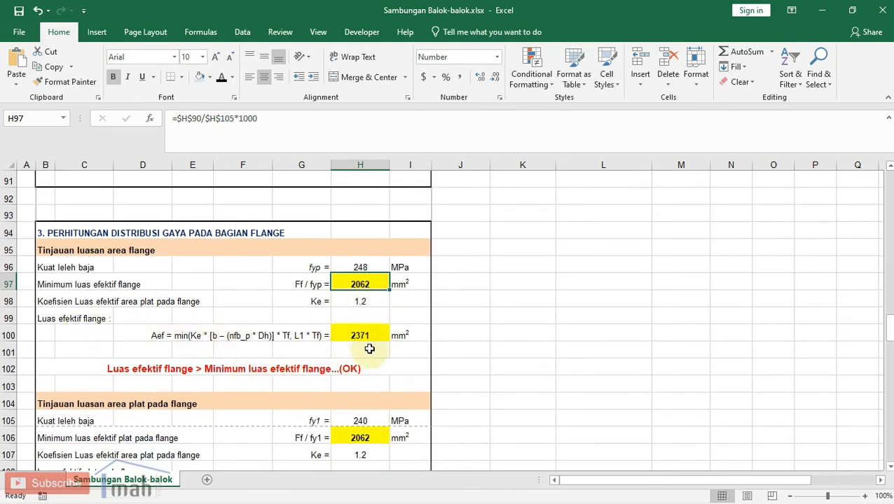
{"action": "left_click", "coordinate": [374, 337]}
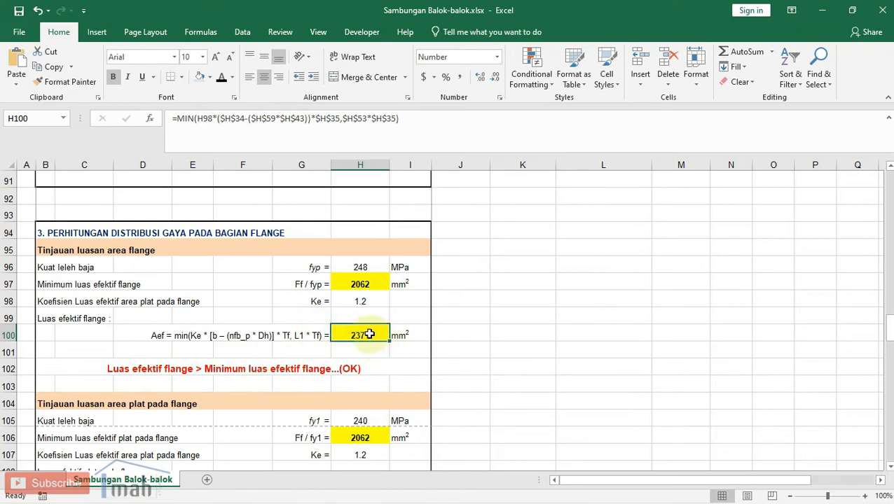
{"action": "left_click", "coordinate": [367, 283]}
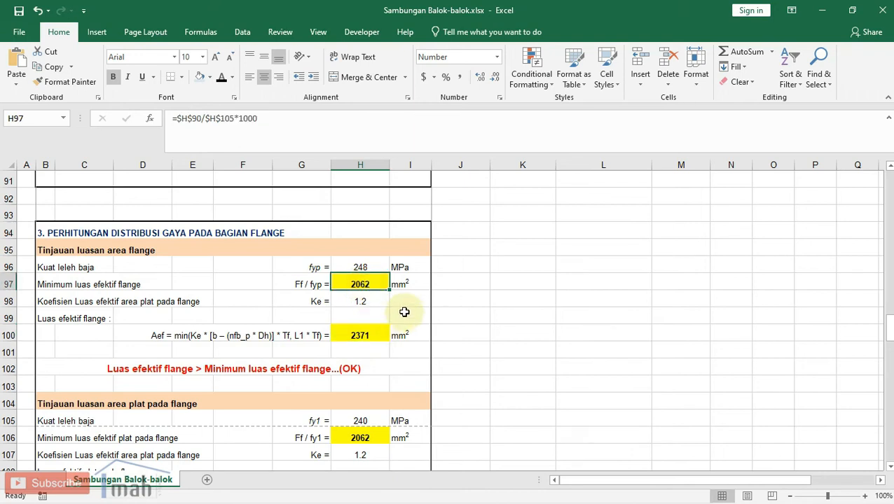
{"action": "left_click", "coordinate": [349, 368]}
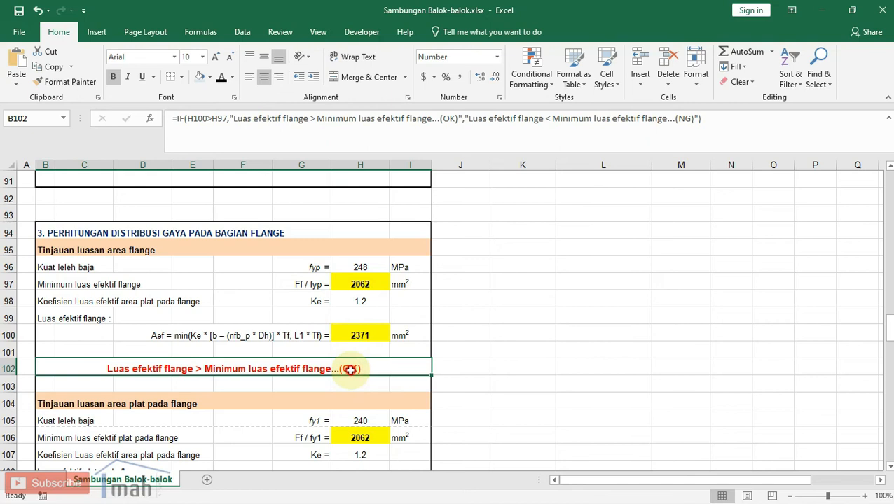
- Inspect the formulas for the flange plate's minimum area, effective area Aep and their comparison, and review both area checks in section 3
{"action": "scroll", "coordinate": [347, 367], "scroll_direction": "down", "scroll_amount": 1}
{"action": "scroll", "coordinate": [348, 367], "scroll_direction": "down", "scroll_amount": 1}
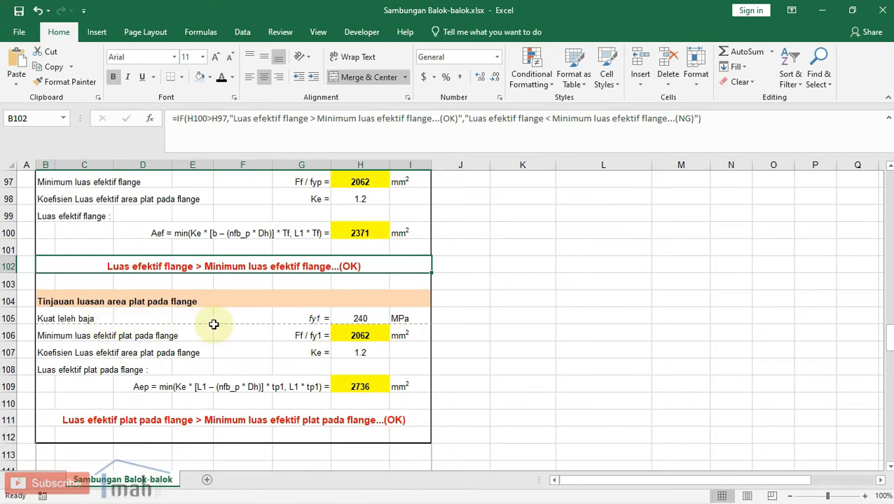
{"action": "left_click", "coordinate": [367, 335]}
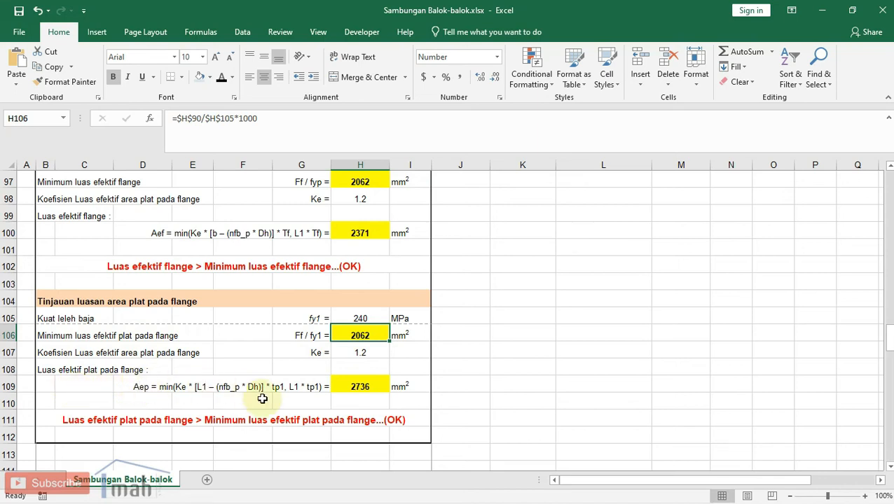
{"action": "left_click", "coordinate": [377, 386]}
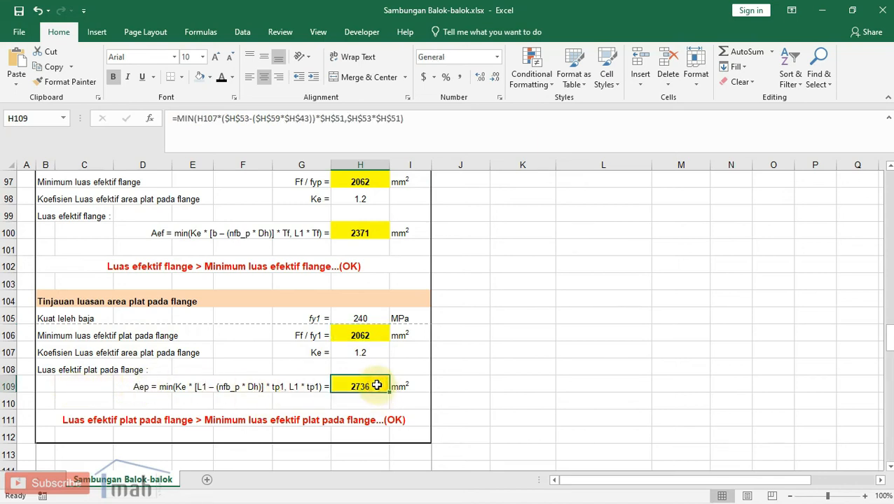
{"action": "left_click", "coordinate": [361, 331]}
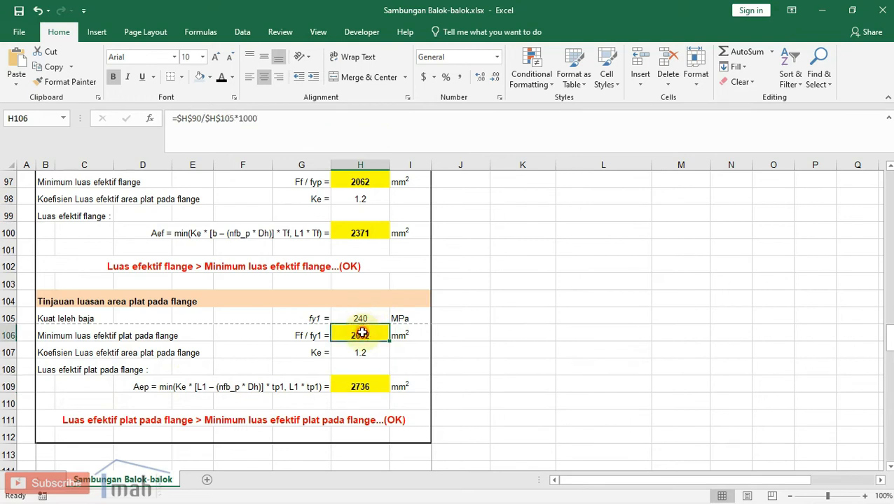
{"action": "left_click", "coordinate": [369, 386]}
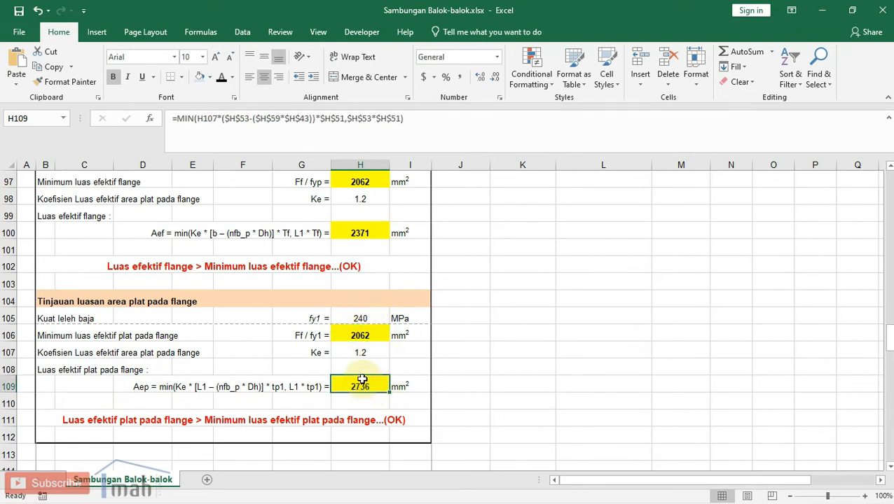
{"action": "scroll", "coordinate": [360, 382], "scroll_direction": "down", "scroll_amount": 1}
{"action": "left_click", "coordinate": [267, 373]}
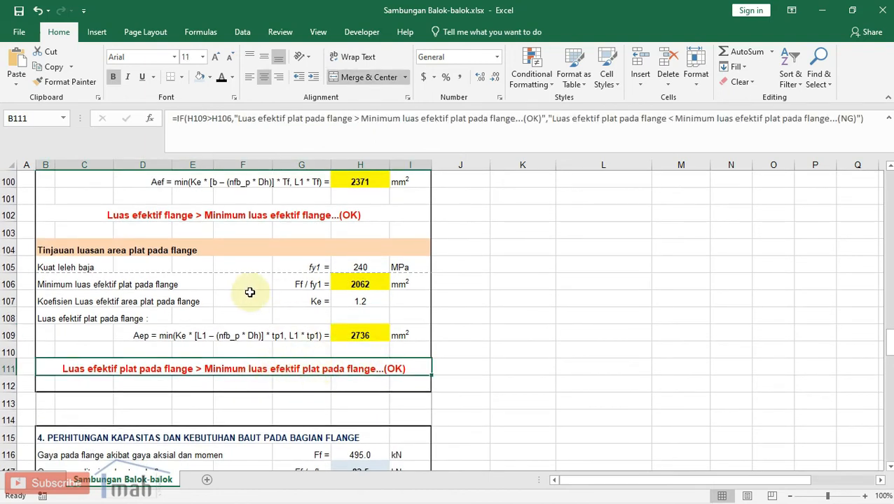
{"action": "scroll", "coordinate": [253, 348], "scroll_direction": "up", "scroll_amount": 1}
{"action": "scroll", "coordinate": [253, 348], "scroll_direction": "up", "scroll_amount": 2}
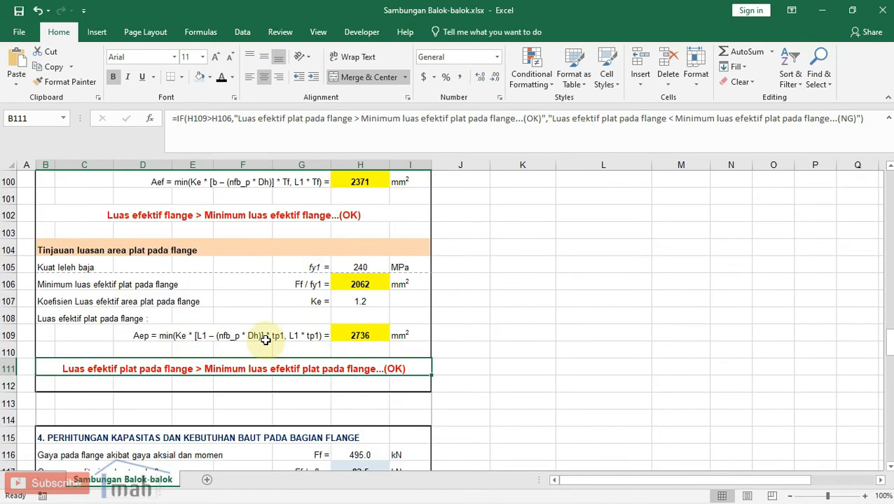
{"action": "scroll", "coordinate": [266, 339], "scroll_direction": "up", "scroll_amount": 2}
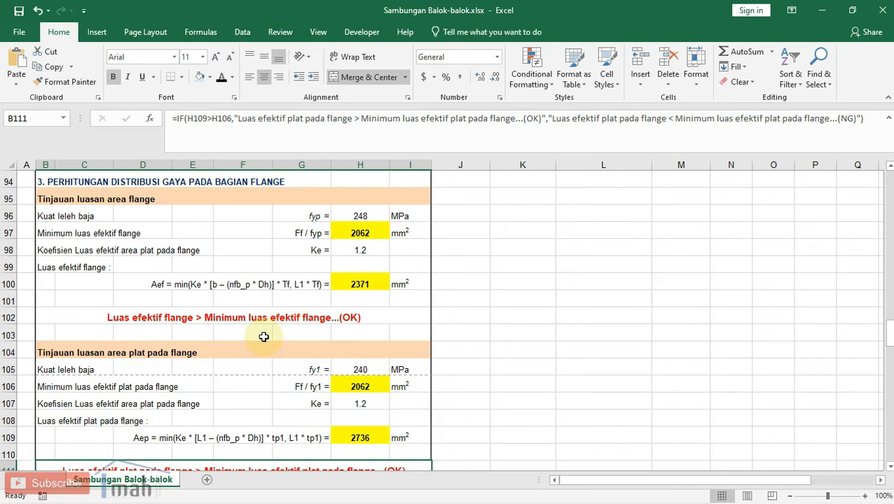
- Trace the flange force Ff in section 4 to its source cell and inspect the formula for the force per flange bolt, Ff / nfb
{"action": "scroll", "coordinate": [264, 337], "scroll_direction": "down", "scroll_amount": 5}
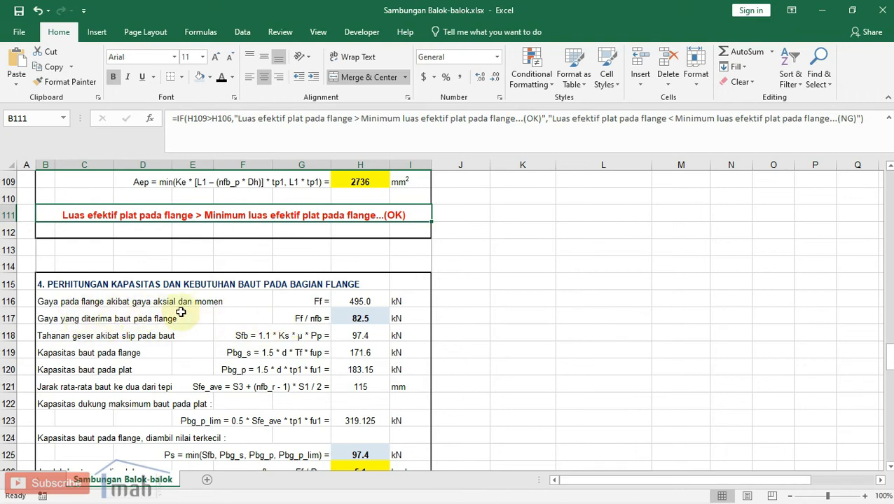
{"action": "left_click", "coordinate": [376, 301]}
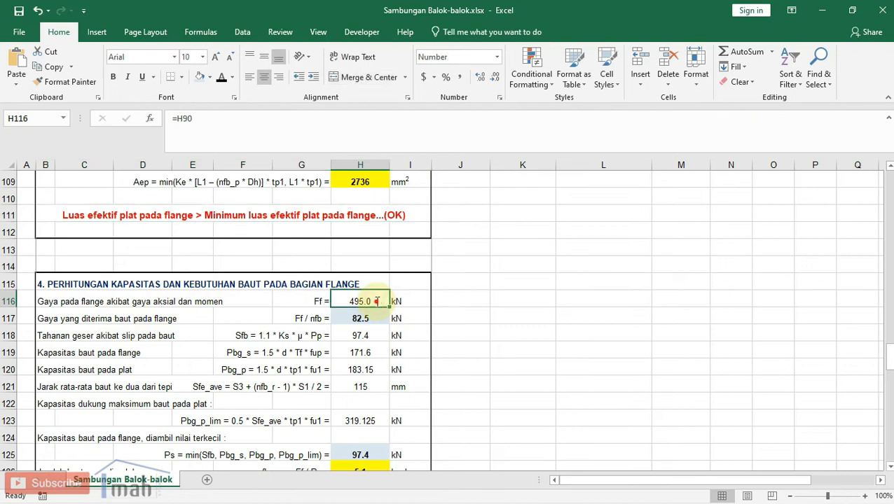
{"action": "double_click", "coordinate": [376, 302]}
{"action": "scroll", "coordinate": [381, 350], "scroll_direction": "up", "scroll_amount": 9}
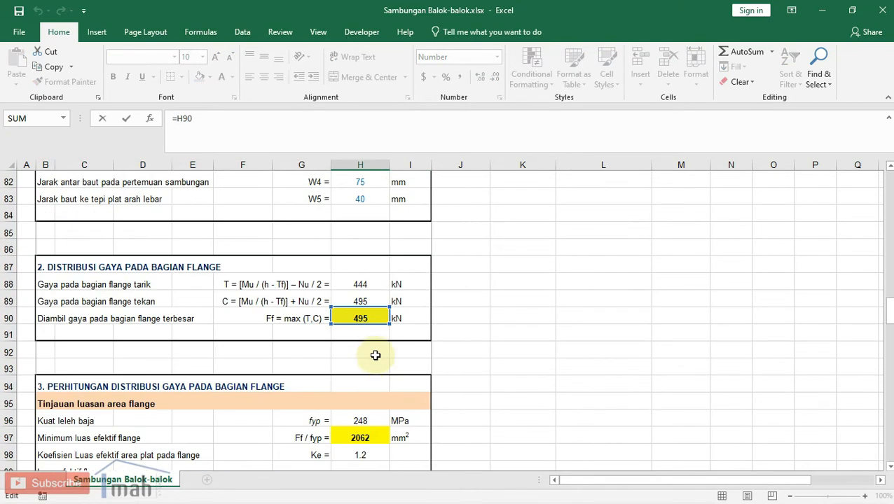
{"action": "key", "text": "Escape"}
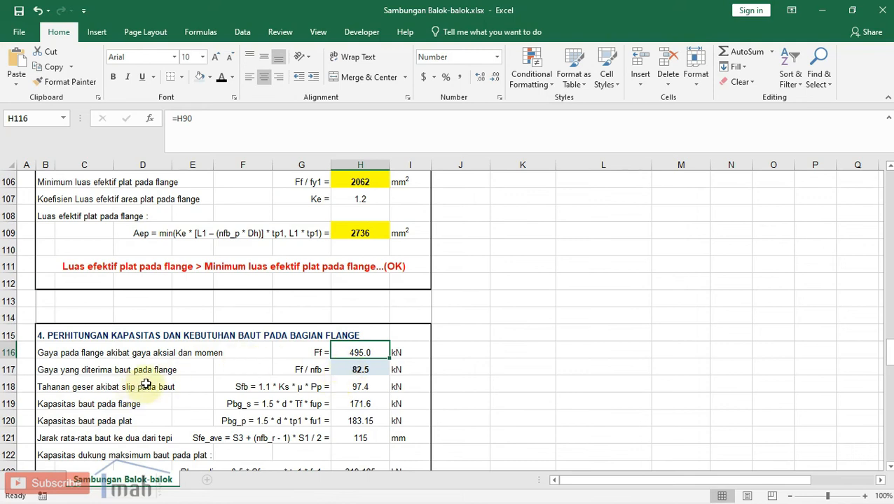
{"action": "left_click", "coordinate": [353, 371]}
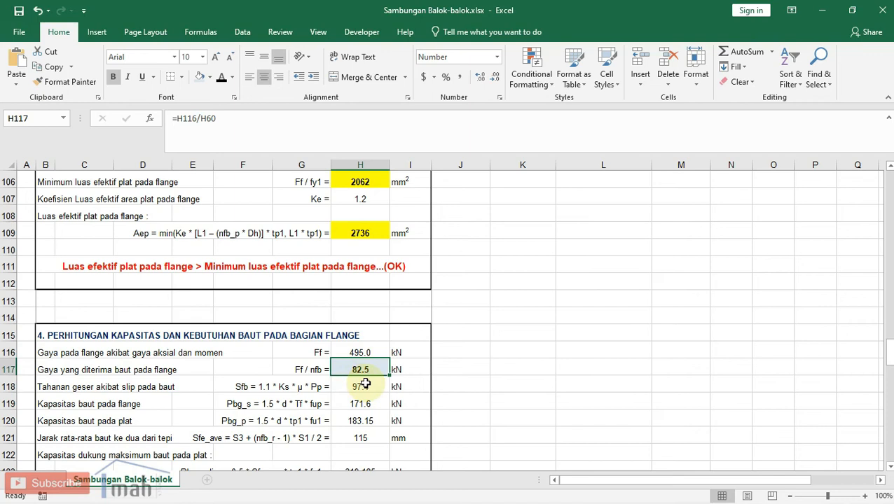
- Inspect the formulas for slip resistance Sfb, bolt capacities Pbg_s and Pbg_p, and the plate's maximum bearing capacity Pbg_p_lim
{"action": "scroll", "coordinate": [365, 384], "scroll_direction": "down", "scroll_amount": 2}
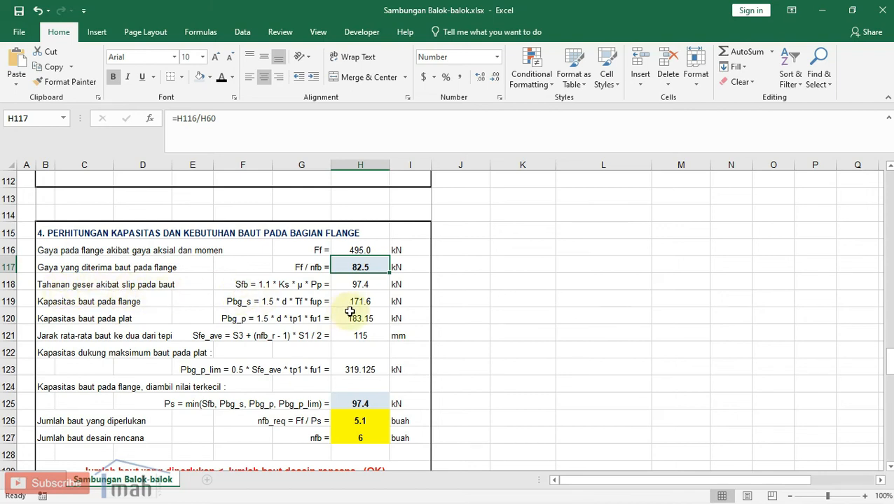
{"action": "left_click", "coordinate": [372, 284]}
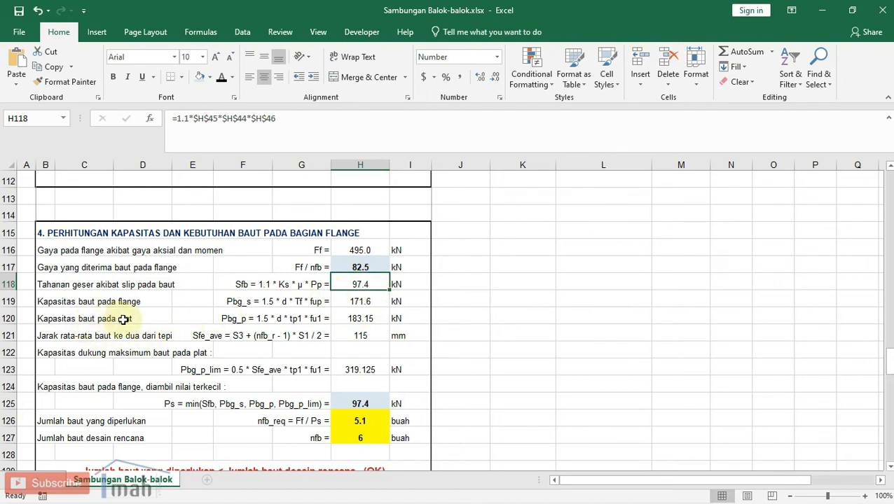
{"action": "left_click", "coordinate": [372, 301]}
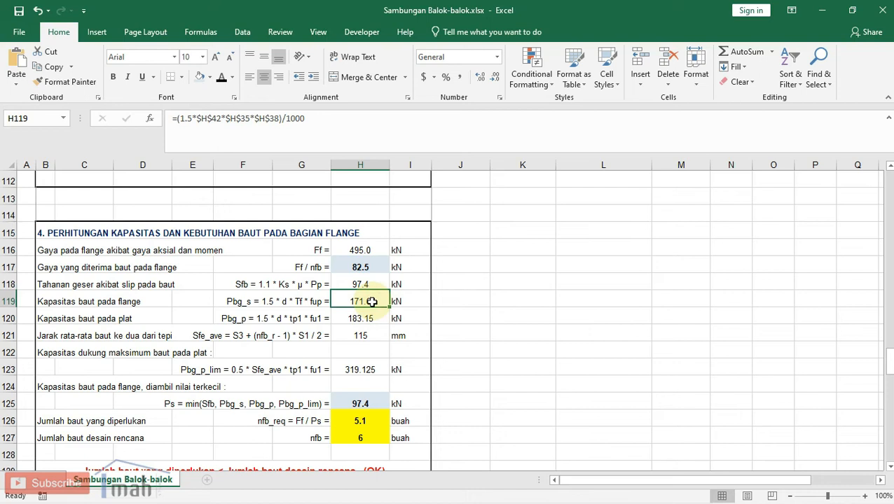
{"action": "left_click", "coordinate": [382, 321]}
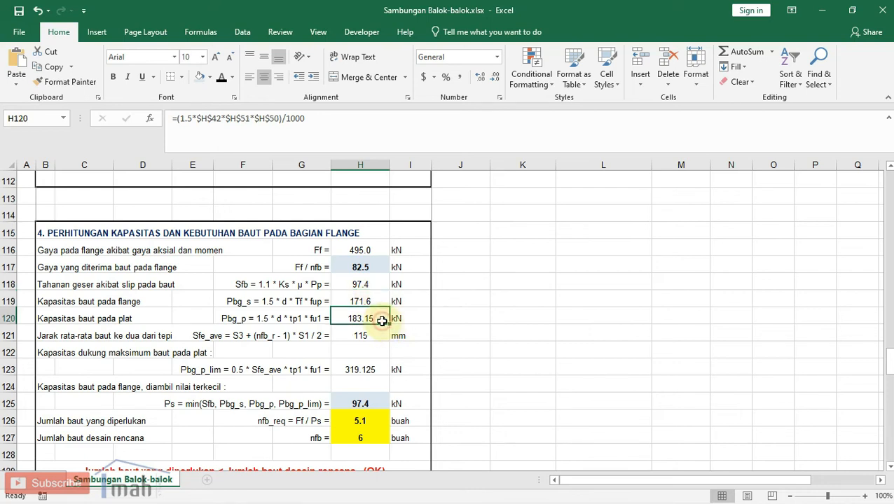
{"action": "scroll", "coordinate": [381, 321], "scroll_direction": "down", "scroll_amount": 1}
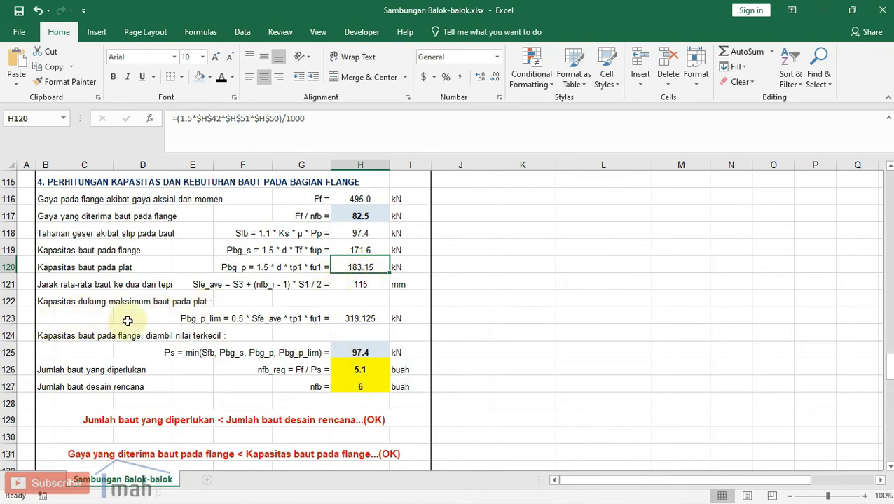
{"action": "left_click", "coordinate": [365, 319]}
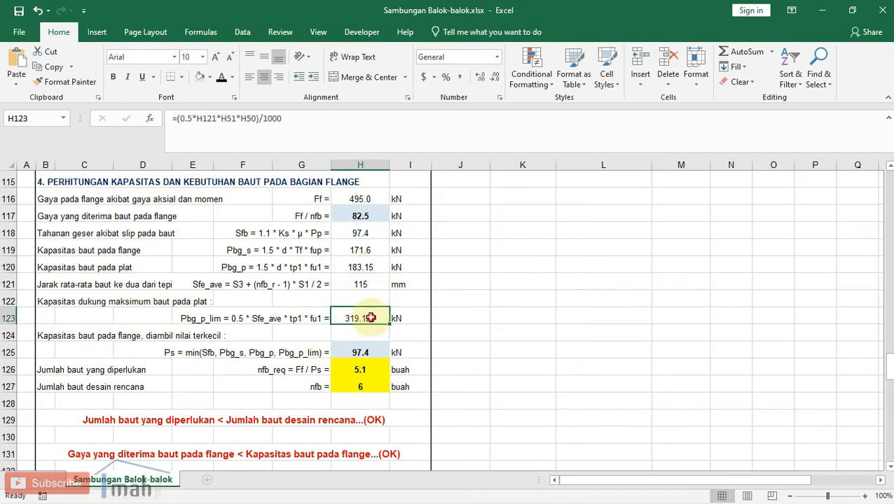
- Inspect the governing flange bolt capacity formula Ps and trace the cells its minimum refers to
{"action": "scroll", "coordinate": [334, 315], "scroll_direction": "down", "scroll_amount": 1}
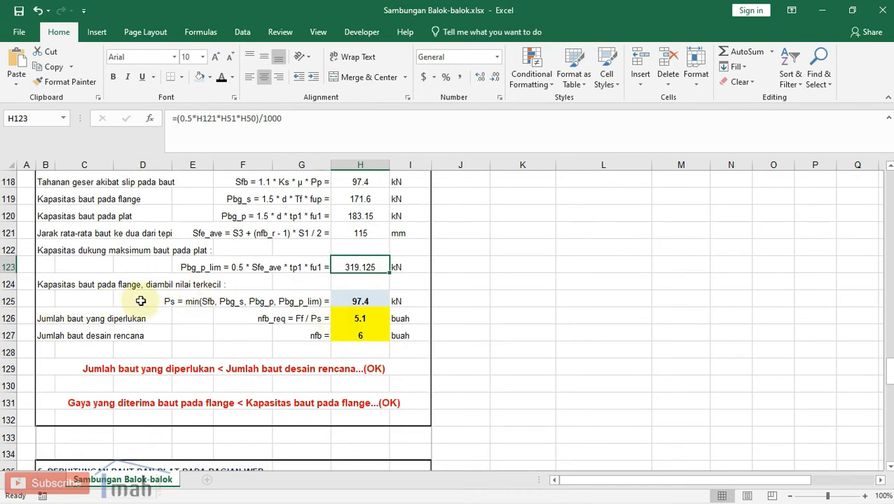
{"action": "left_click", "coordinate": [359, 300]}
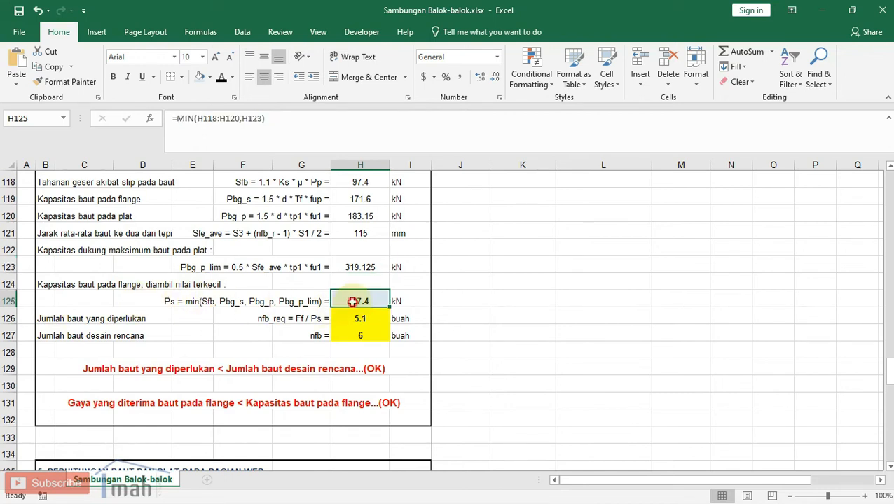
{"action": "double_click", "coordinate": [355, 302]}
{"action": "scroll", "coordinate": [373, 335], "scroll_direction": "up", "scroll_amount": 1}
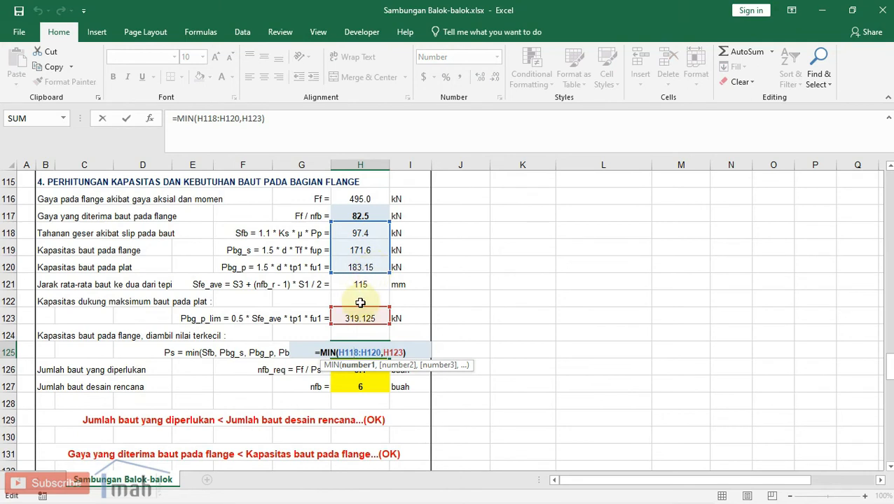
{"action": "key", "text": "Escape"}
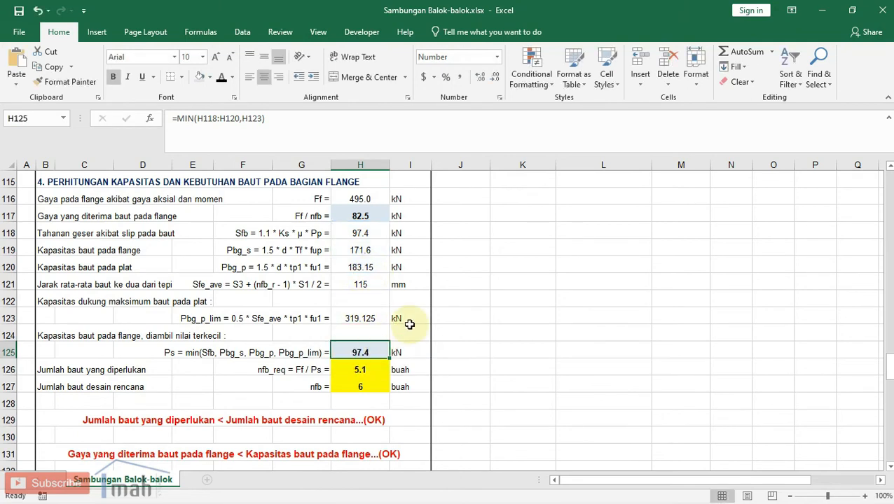
- Trace the required flange bolt count nfb_req to the Ff and Ps cells it divides, leaving the formula as it is
{"action": "double_click", "coordinate": [363, 370]}
{"action": "scroll", "coordinate": [366, 358], "scroll_direction": "up", "scroll_amount": 9}
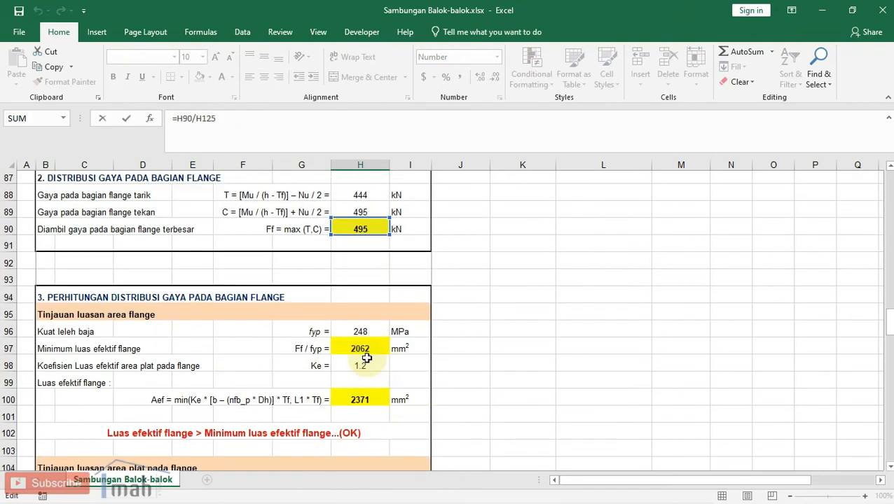
{"action": "scroll", "coordinate": [366, 359], "scroll_direction": "up", "scroll_amount": 2}
{"action": "scroll", "coordinate": [366, 357], "scroll_direction": "down", "scroll_amount": 1}
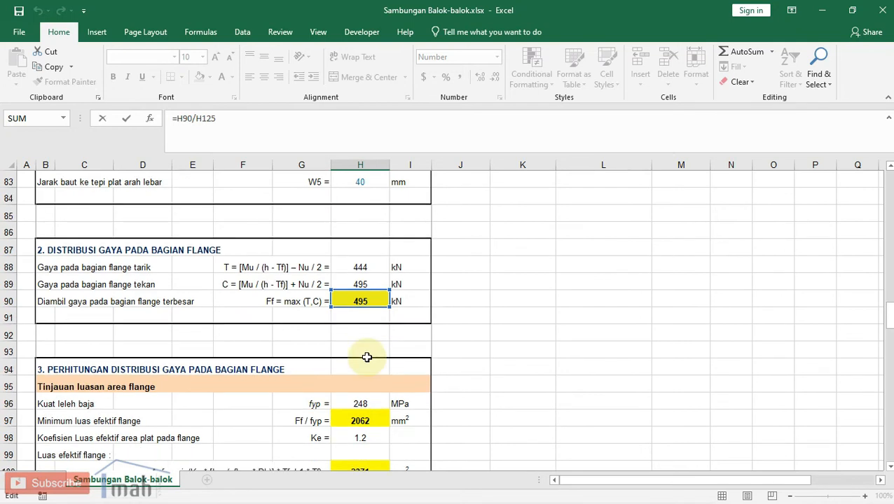
{"action": "scroll", "coordinate": [366, 357], "scroll_direction": "down", "scroll_amount": 10}
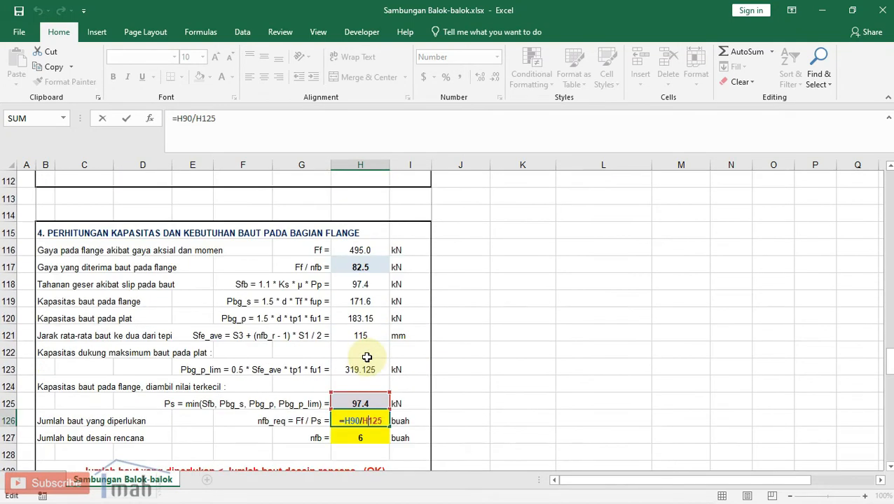
{"action": "key", "text": "ctrl+Return"}
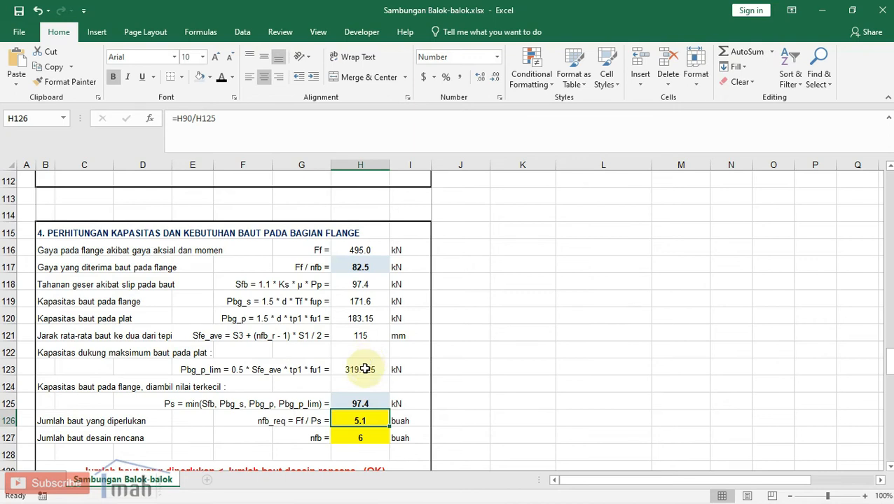
{"action": "left_click", "coordinate": [372, 403]}
{"action": "scroll", "coordinate": [372, 399], "scroll_direction": "down", "scroll_amount": 1}
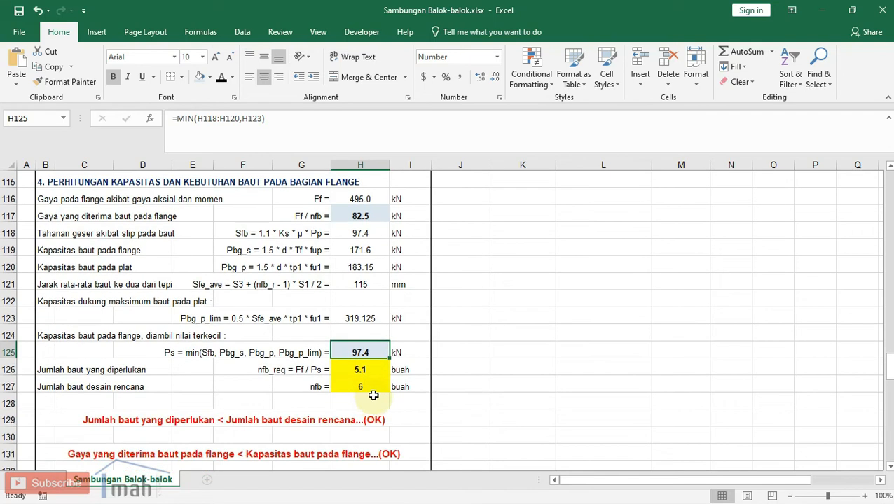
{"action": "left_click", "coordinate": [364, 369]}
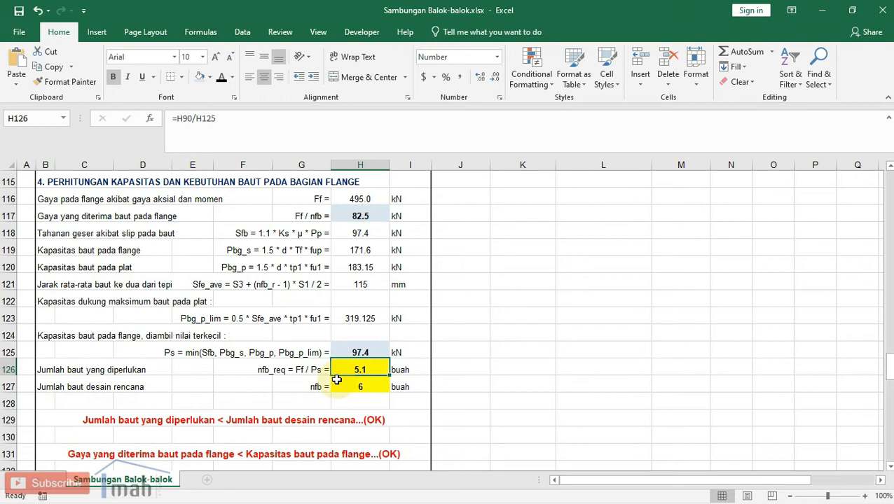
- Inspect the source of the design bolt count nfb and the formula comparing it with the required bolt count
{"action": "scroll", "coordinate": [172, 382], "scroll_direction": "down", "scroll_amount": 1}
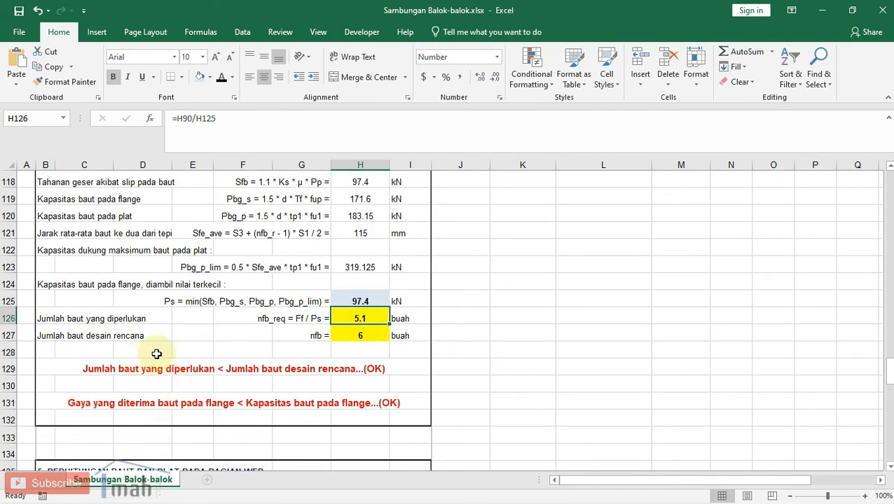
{"action": "left_click", "coordinate": [371, 335]}
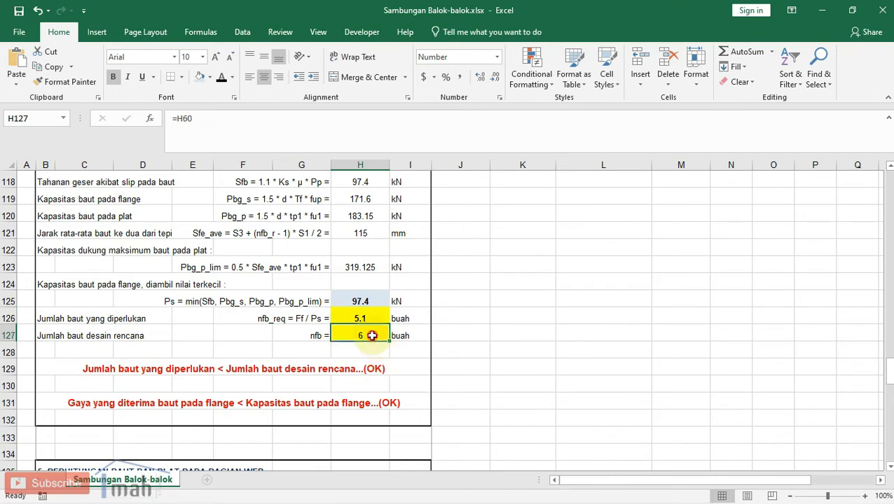
{"action": "double_click", "coordinate": [285, 369]}
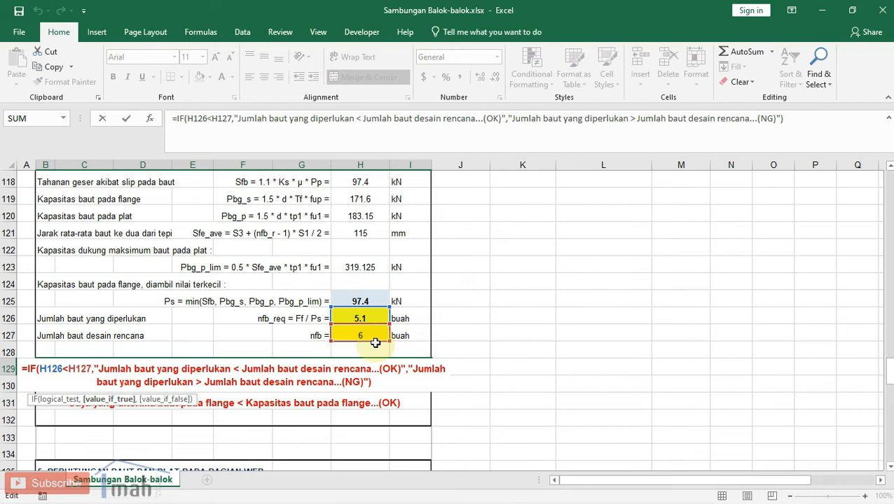
{"action": "key", "text": "Escape"}
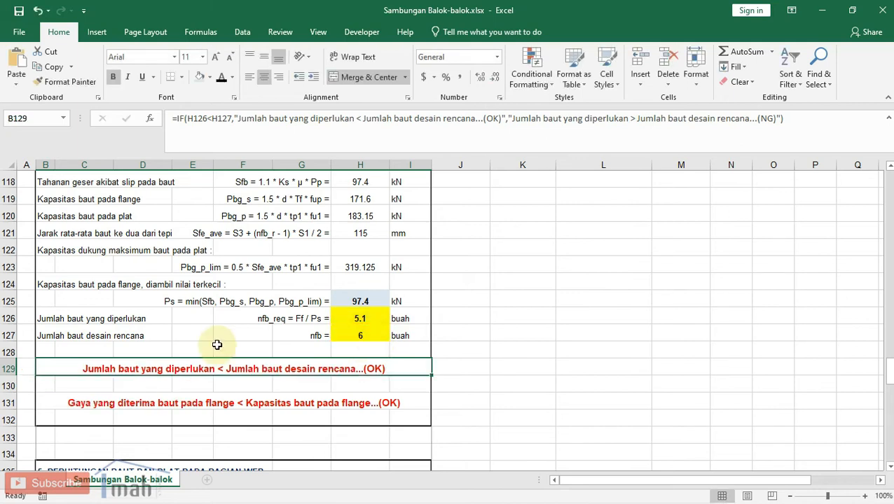
- Trace the flange bolt force check to the Ff / nfb and Ps cells it compares, leaving the formula as it is
{"action": "left_click", "coordinate": [285, 405]}
{"action": "double_click", "coordinate": [285, 405]}
{"action": "scroll", "coordinate": [358, 410], "scroll_direction": "up", "scroll_amount": 2}
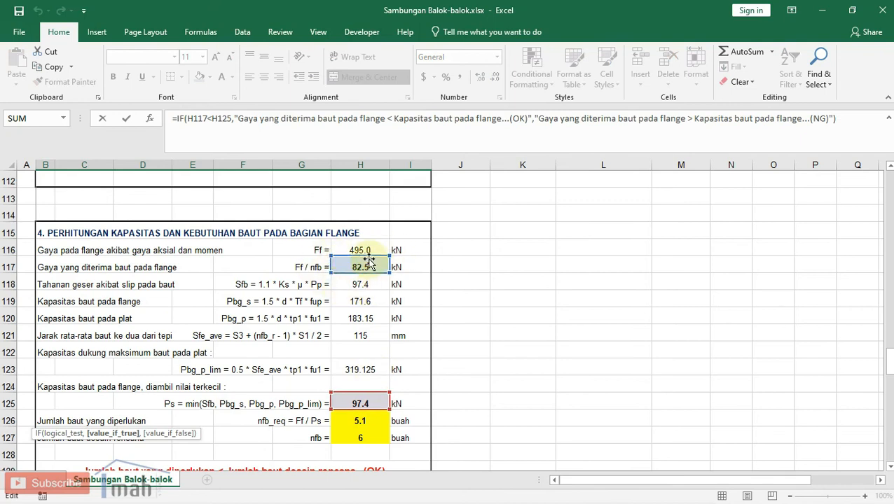
{"action": "scroll", "coordinate": [368, 261], "scroll_direction": "down", "scroll_amount": 1}
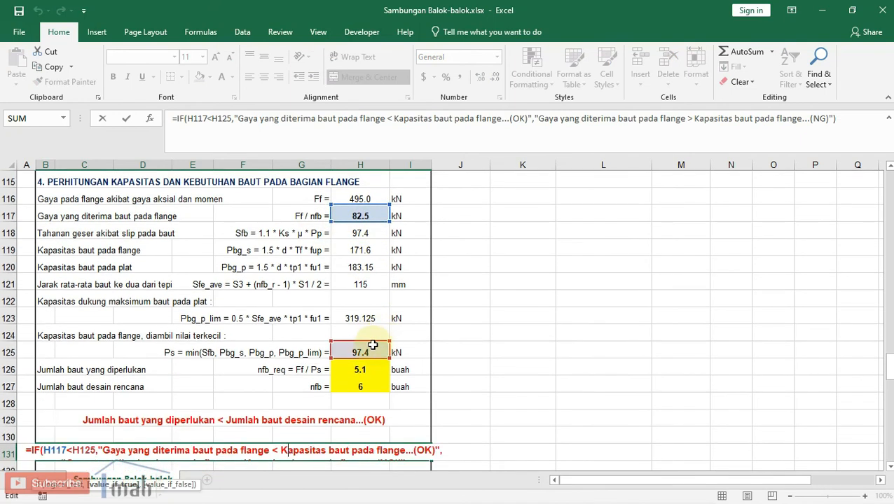
{"action": "scroll", "coordinate": [370, 347], "scroll_direction": "down", "scroll_amount": 2}
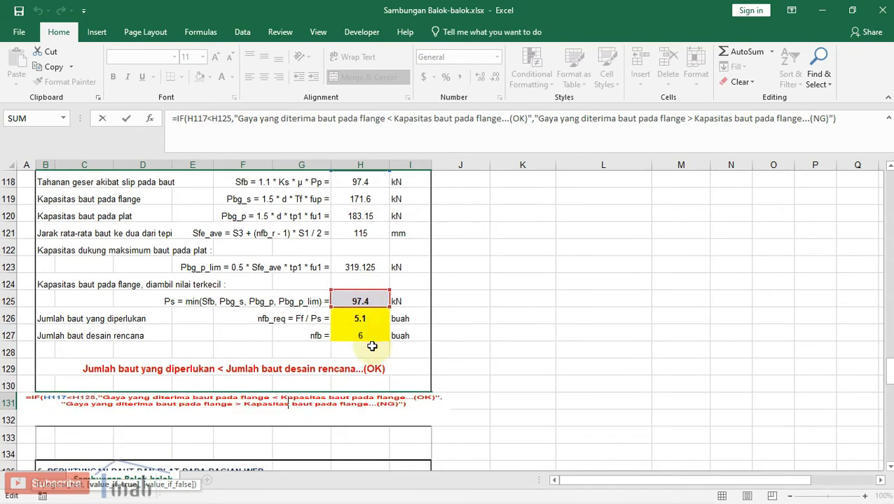
{"action": "key", "text": "ctrl+Return"}
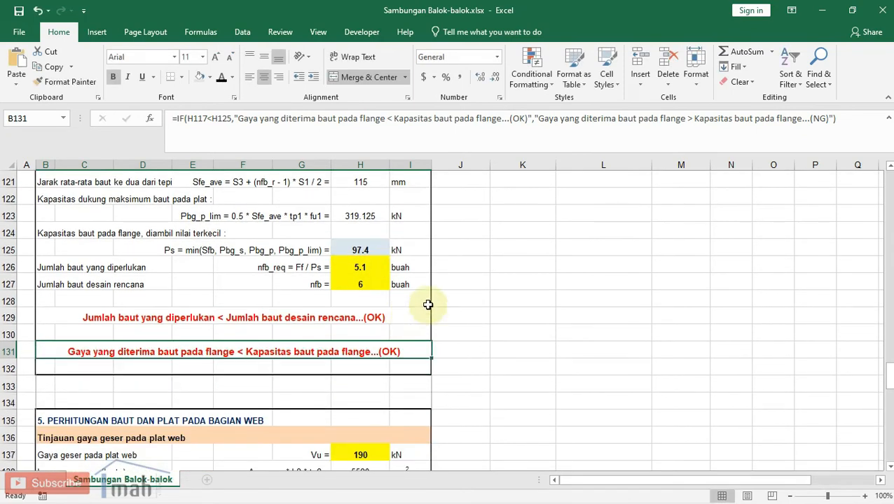
- Inspect the source of the web plate shear force Vu and the formulas for shear areas Av and Av_net
{"action": "scroll", "coordinate": [424, 308], "scroll_direction": "down", "scroll_amount": 1}
{"action": "scroll", "coordinate": [382, 304], "scroll_direction": "down", "scroll_amount": 1}
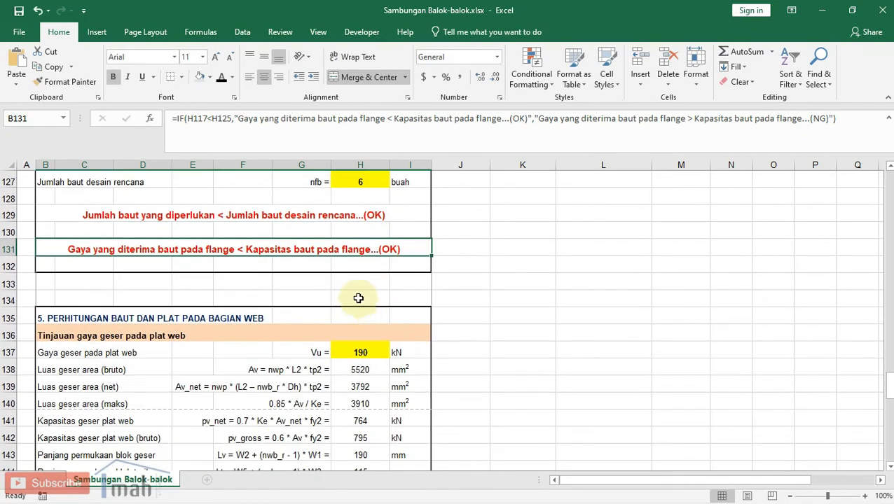
{"action": "scroll", "coordinate": [357, 293], "scroll_direction": "down", "scroll_amount": 1}
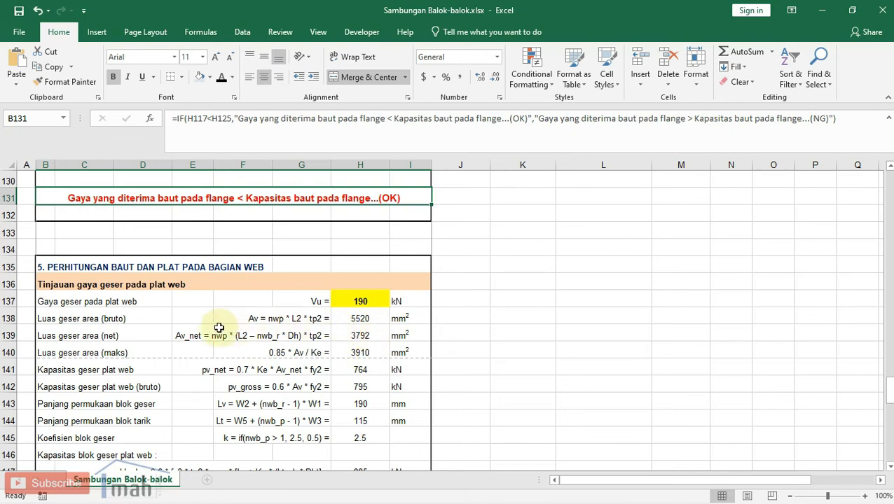
{"action": "left_click", "coordinate": [370, 303]}
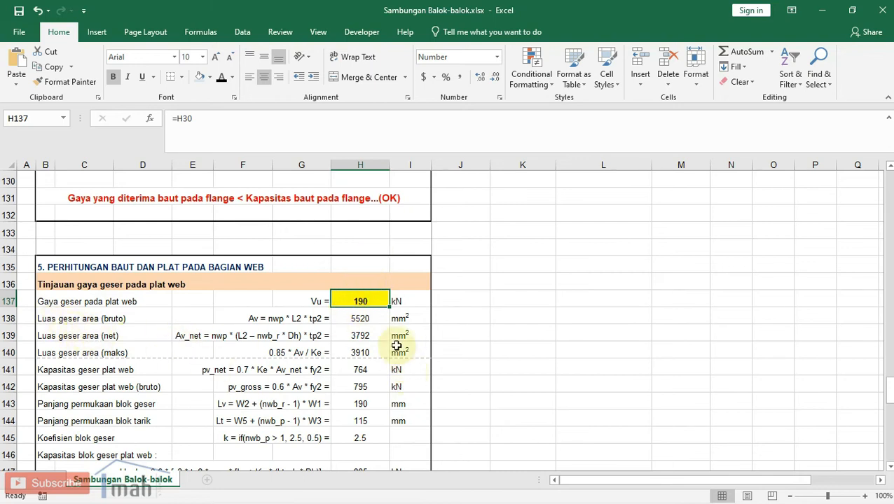
{"action": "left_click", "coordinate": [370, 317]}
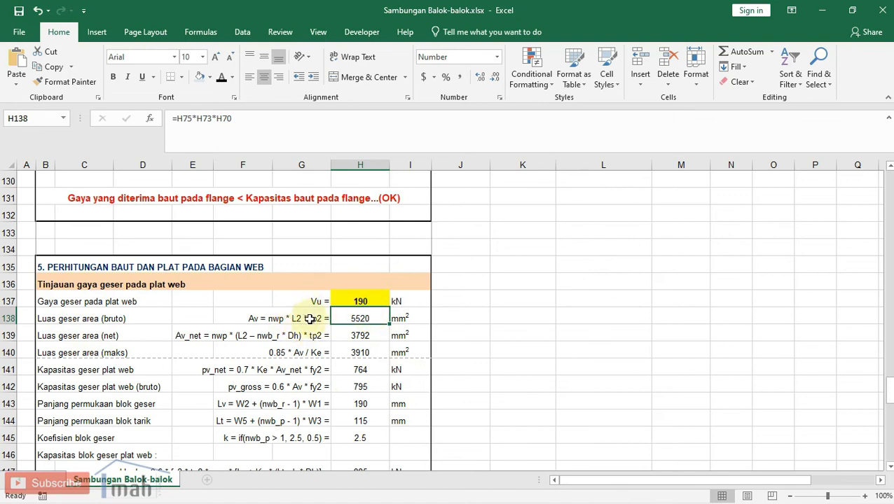
{"action": "left_click", "coordinate": [371, 335]}
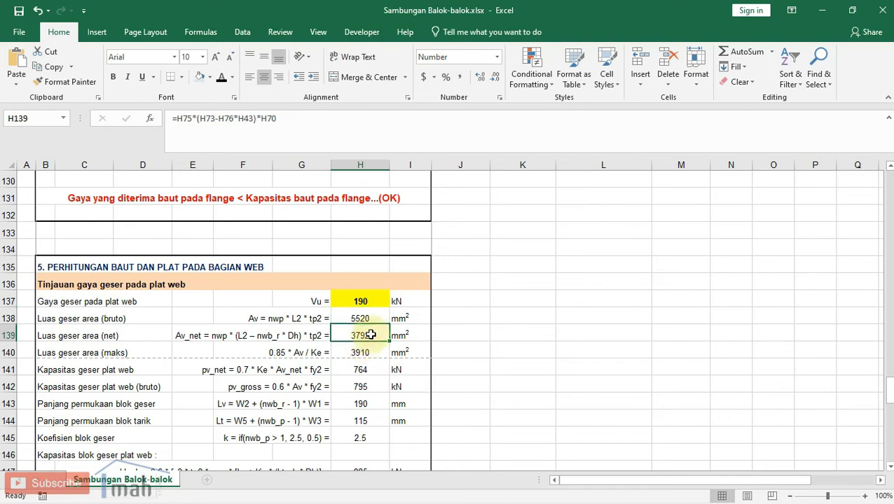
- Inspect the web plate's block shear capacity formula pv_block and review the shear capacity rows leading to it
{"action": "scroll", "coordinate": [371, 335], "scroll_direction": "down", "scroll_amount": 1}
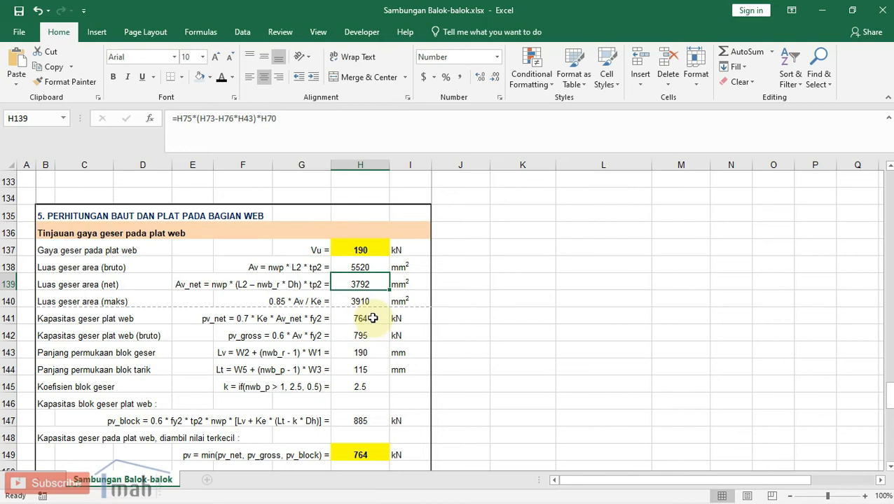
{"action": "scroll", "coordinate": [372, 318], "scroll_direction": "down", "scroll_amount": 1}
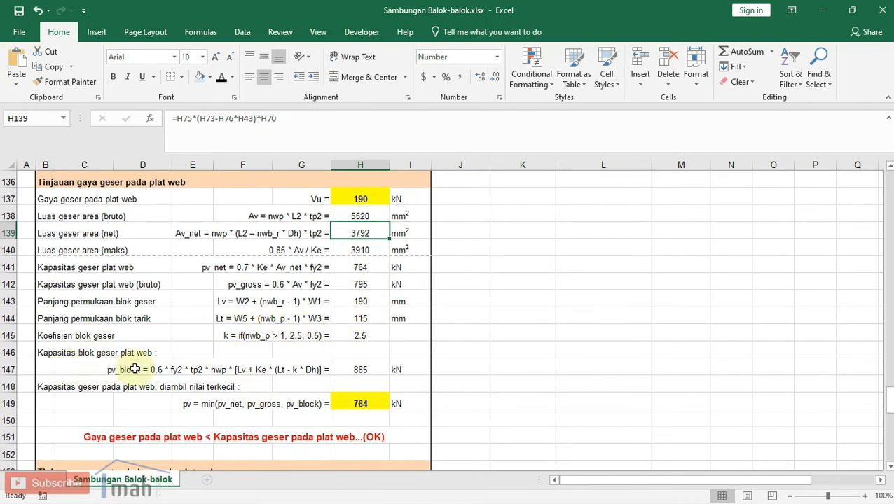
{"action": "left_click", "coordinate": [369, 369]}
{"action": "scroll", "coordinate": [377, 367], "scroll_direction": "down", "scroll_amount": 1}
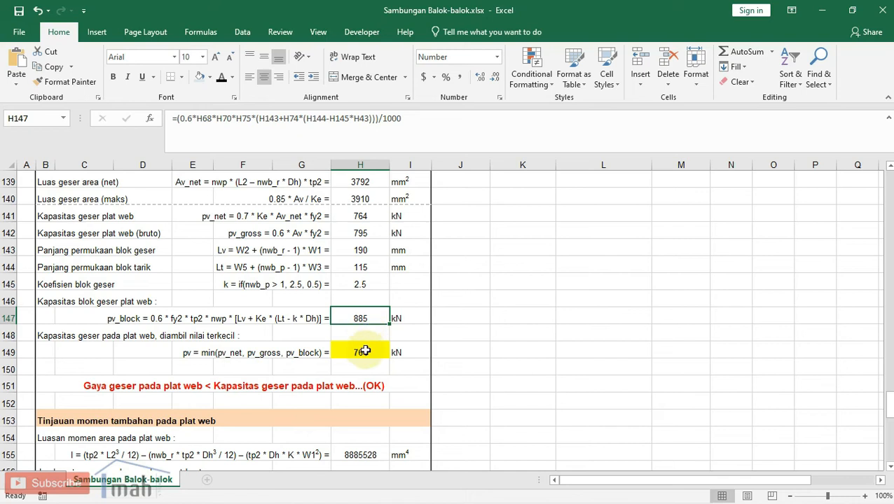
{"action": "scroll", "coordinate": [365, 352], "scroll_direction": "up", "scroll_amount": 1}
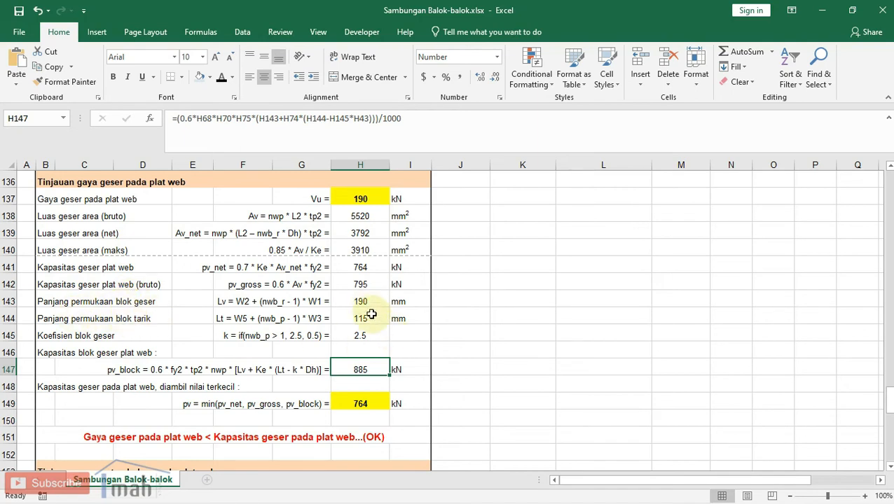
{"action": "scroll", "coordinate": [372, 316], "scroll_direction": "down", "scroll_amount": 1}
{"action": "scroll", "coordinate": [371, 315], "scroll_direction": "down", "scroll_amount": 1}
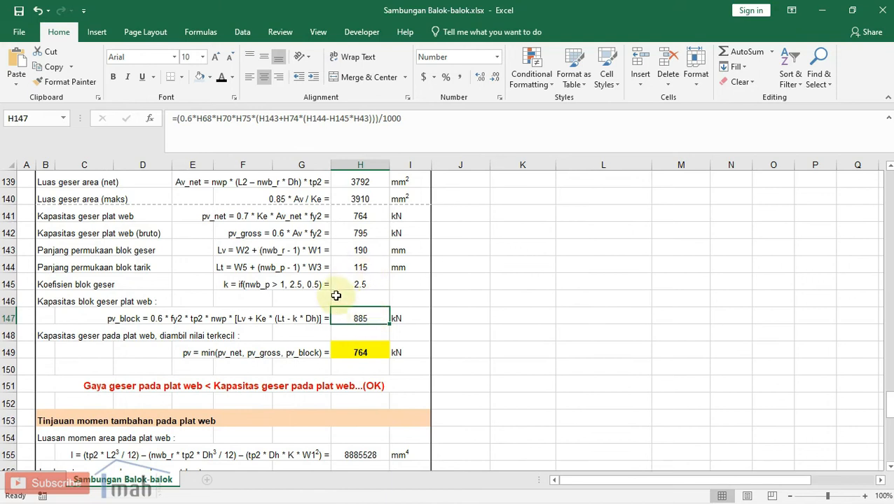
- Trace the governing web plate shear capacity pv to the three capacities its minimum refers to
{"action": "double_click", "coordinate": [364, 352]}
{"action": "scroll", "coordinate": [431, 357], "scroll_direction": "up", "scroll_amount": 2}
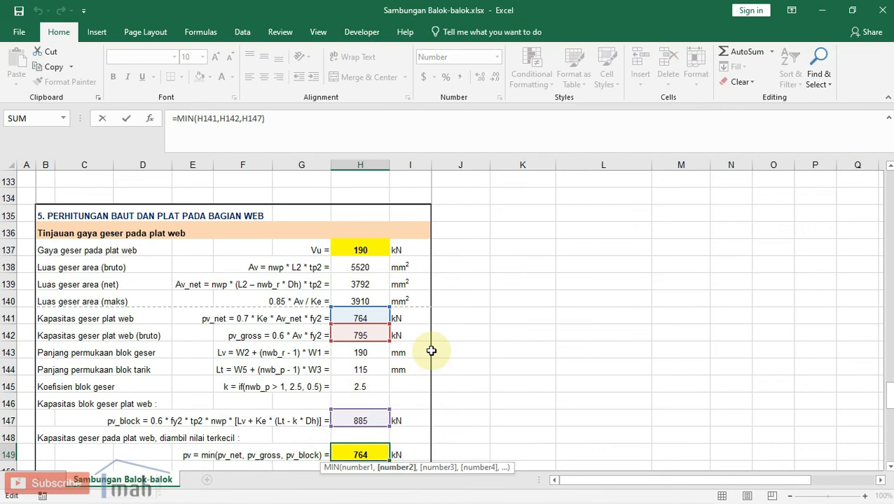
{"action": "scroll", "coordinate": [430, 343], "scroll_direction": "down", "scroll_amount": 2}
{"action": "key", "text": "Escape"}
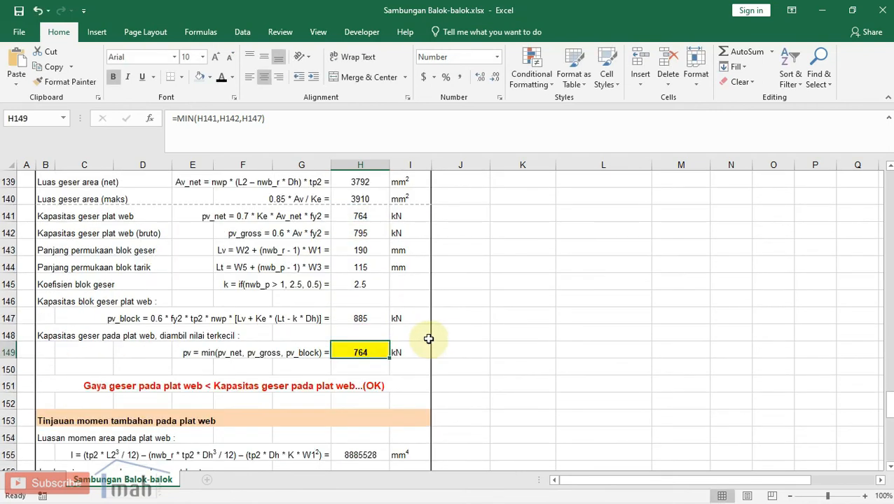
- Trace the web plate shear check to the Vu and pv cells it compares, leaving the formula as it is
{"action": "scroll", "coordinate": [427, 340], "scroll_direction": "up", "scroll_amount": 1}
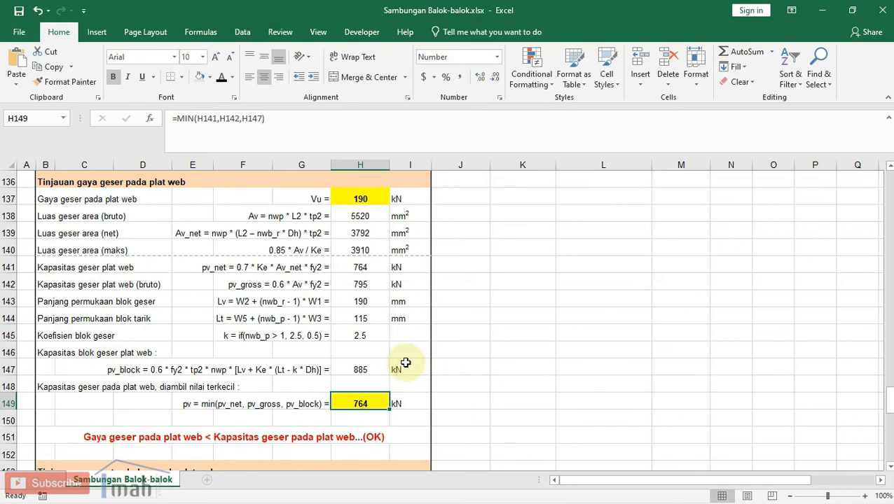
{"action": "scroll", "coordinate": [405, 363], "scroll_direction": "down", "scroll_amount": 1}
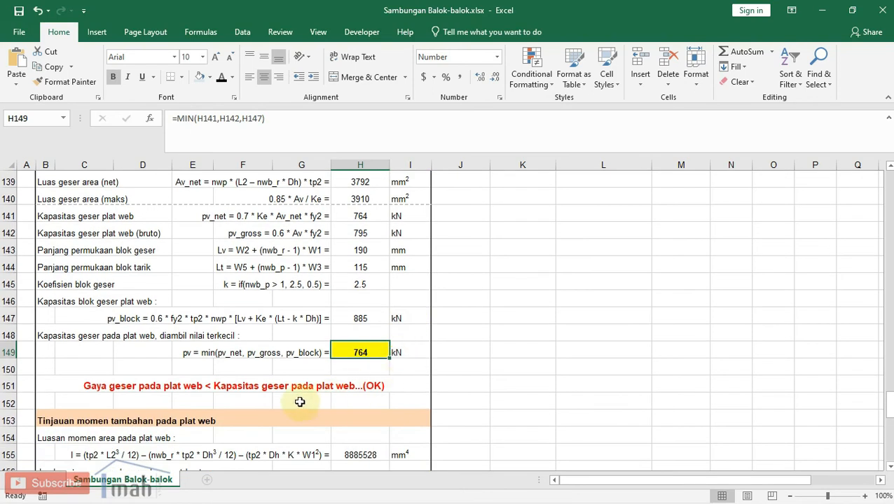
{"action": "scroll", "coordinate": [337, 391], "scroll_direction": "up", "scroll_amount": 1}
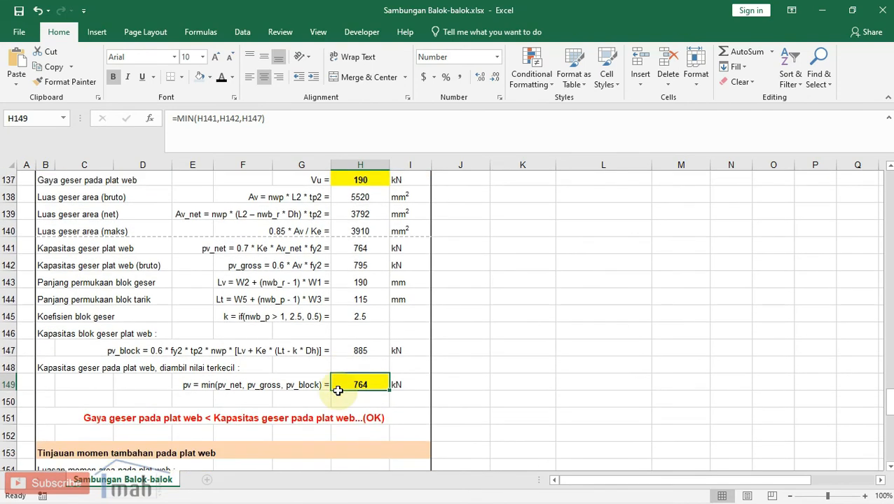
{"action": "scroll", "coordinate": [337, 391], "scroll_direction": "down", "scroll_amount": 1}
{"action": "double_click", "coordinate": [255, 384]}
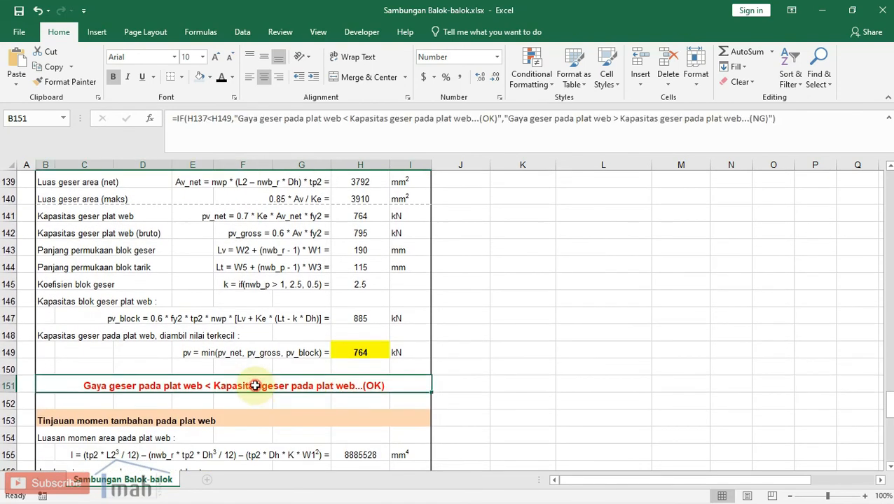
{"action": "scroll", "coordinate": [365, 285], "scroll_direction": "up", "scroll_amount": 3}
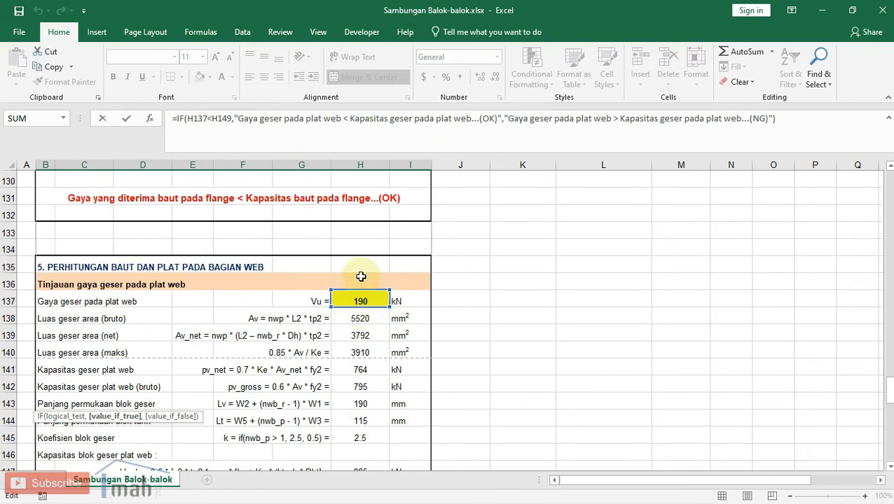
{"action": "scroll", "coordinate": [361, 294], "scroll_direction": "down", "scroll_amount": 2}
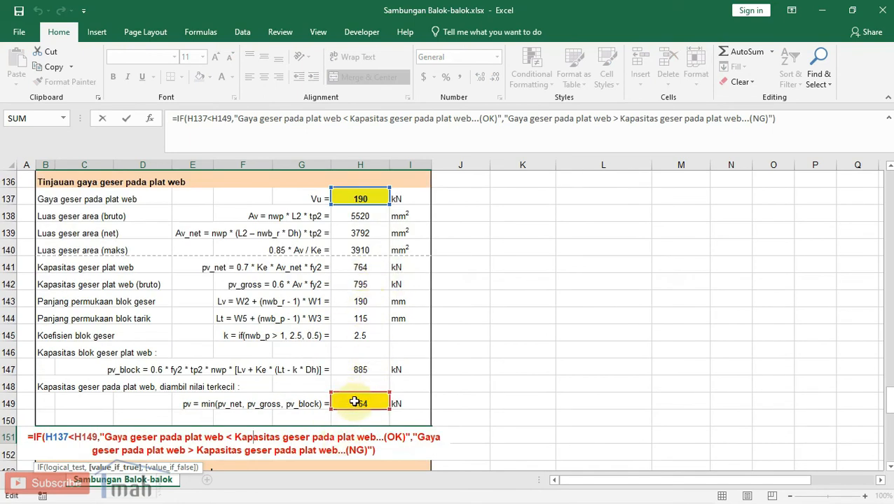
{"action": "key", "text": "ctrl+Return"}
- Inspect the formulas for the web plate's moment of area I and the distance a to the bolt group centre
{"action": "scroll", "coordinate": [370, 331], "scroll_direction": "down", "scroll_amount": 3}
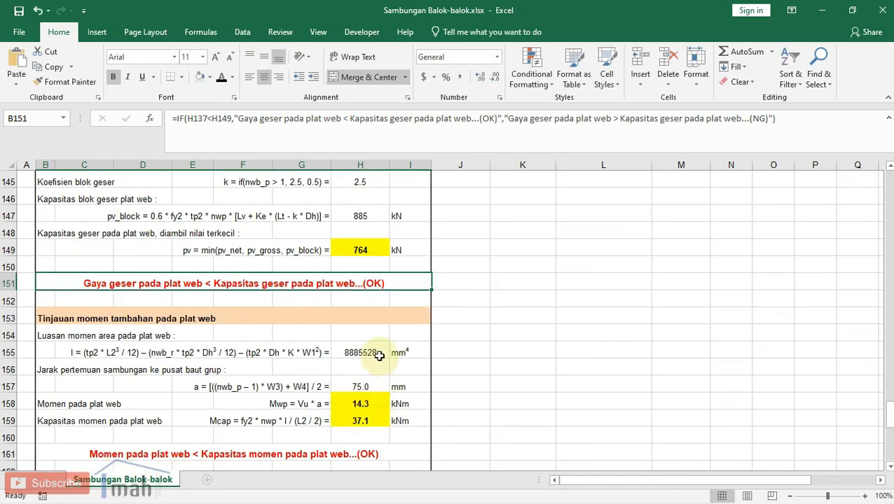
{"action": "scroll", "coordinate": [365, 343], "scroll_direction": "down", "scroll_amount": 1}
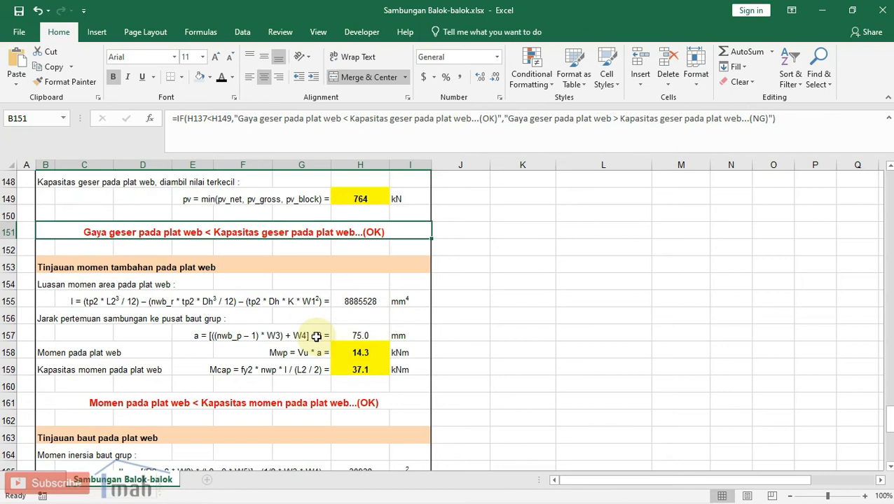
{"action": "left_click", "coordinate": [356, 305]}
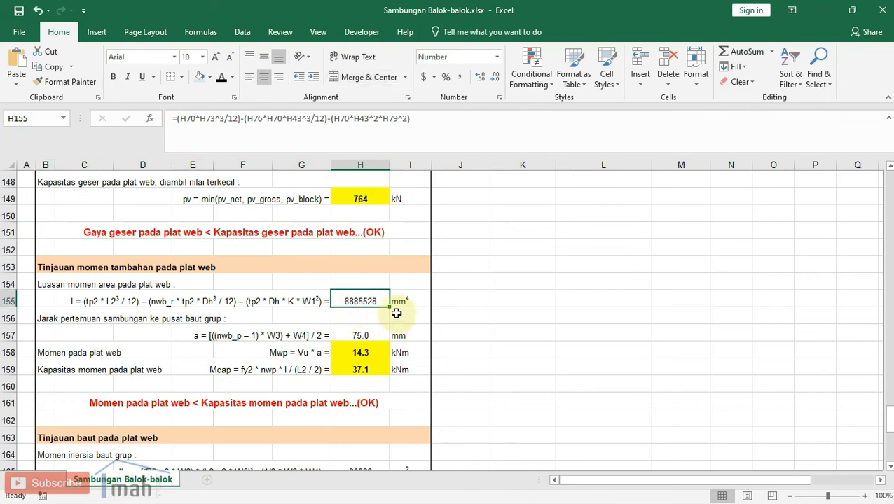
{"action": "left_click", "coordinate": [368, 334]}
- Examine the bolt spacings around the joint centreline in the web plate connection drawing
{"action": "scroll", "coordinate": [351, 356], "scroll_direction": "up", "scroll_amount": 20}
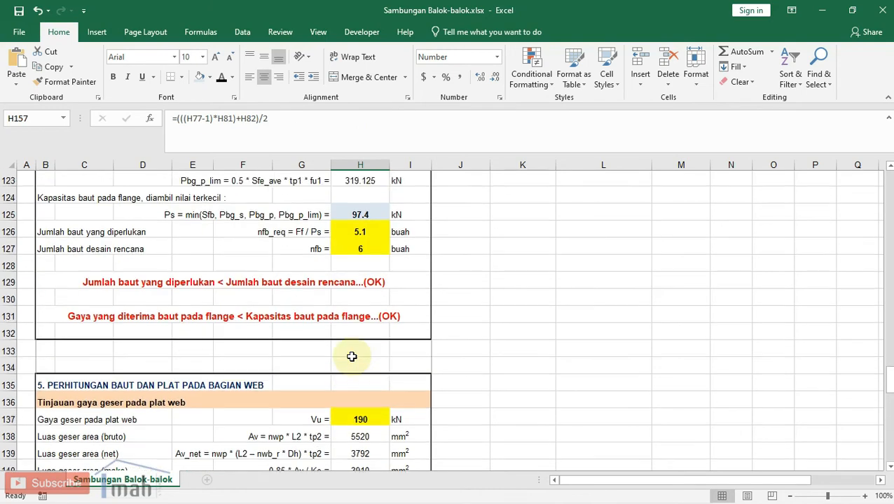
{"action": "scroll", "coordinate": [351, 357], "scroll_direction": "up", "scroll_amount": 20}
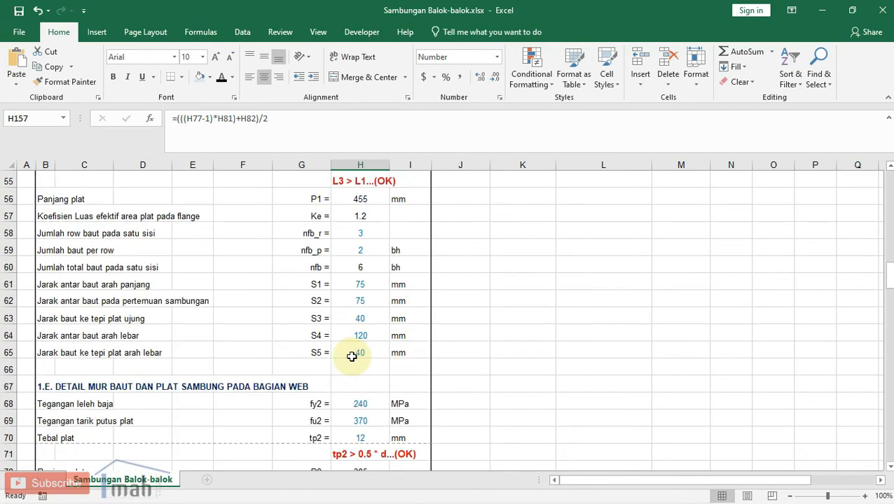
{"action": "scroll", "coordinate": [351, 357], "scroll_direction": "up", "scroll_amount": 6}
{"action": "scroll", "coordinate": [315, 269], "scroll_direction": "down", "scroll_amount": 2}
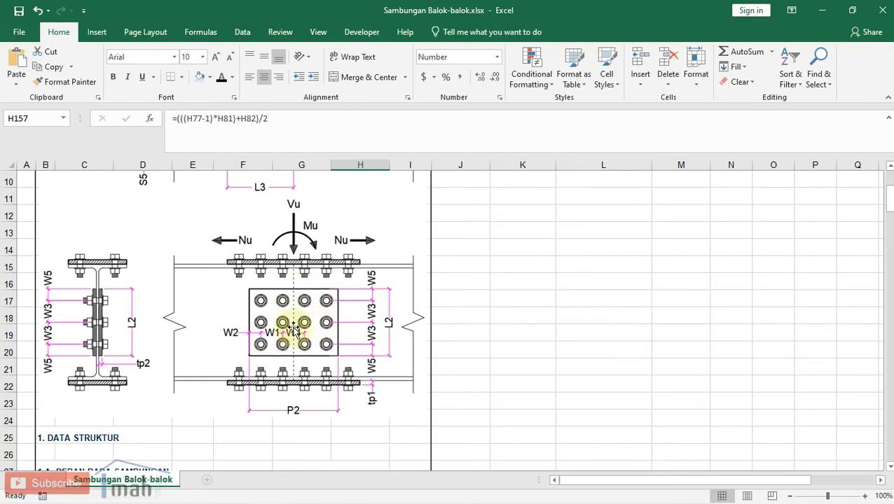
- Return to the additional moment check and inspect the web plate moment formula Mwp
{"action": "scroll", "coordinate": [338, 329], "scroll_direction": "down", "scroll_amount": 15}
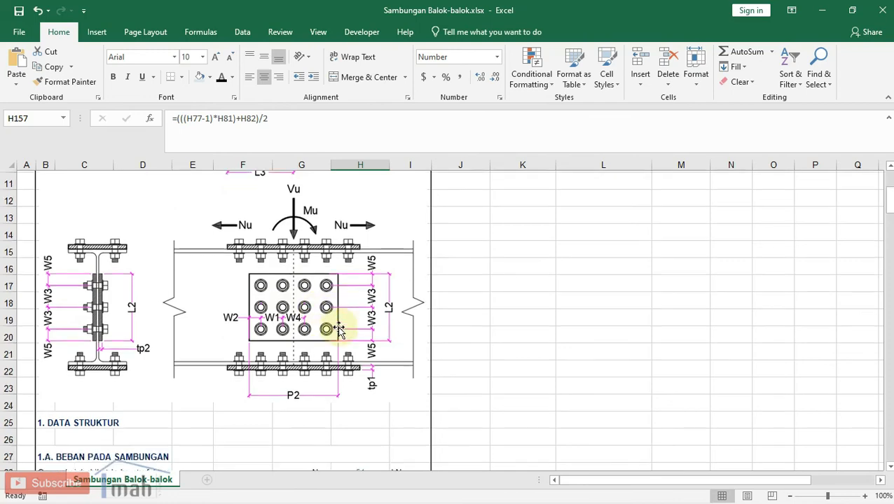
{"action": "scroll", "coordinate": [339, 330], "scroll_direction": "down", "scroll_amount": 12}
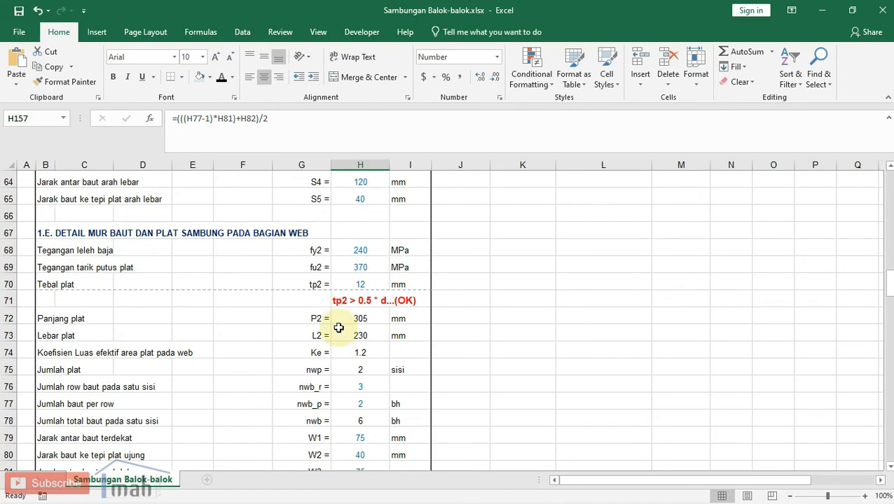
{"action": "scroll", "coordinate": [338, 328], "scroll_direction": "down", "scroll_amount": 4}
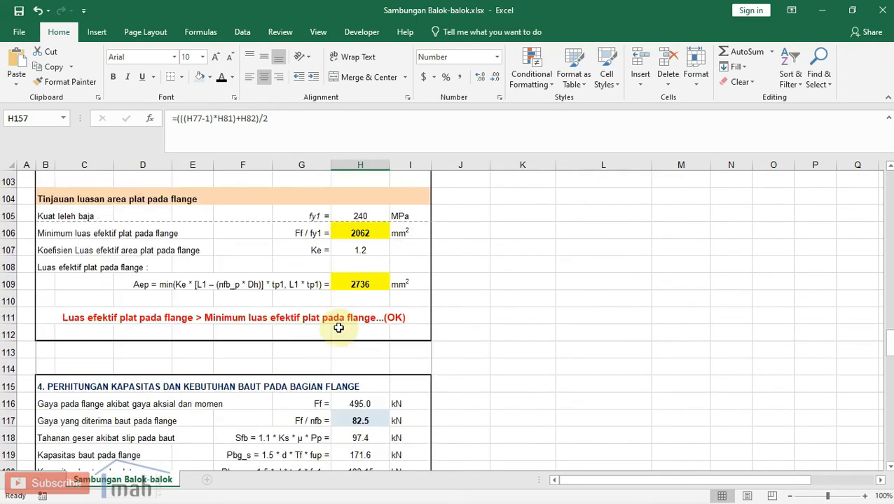
{"action": "scroll", "coordinate": [338, 328], "scroll_direction": "down", "scroll_amount": 10}
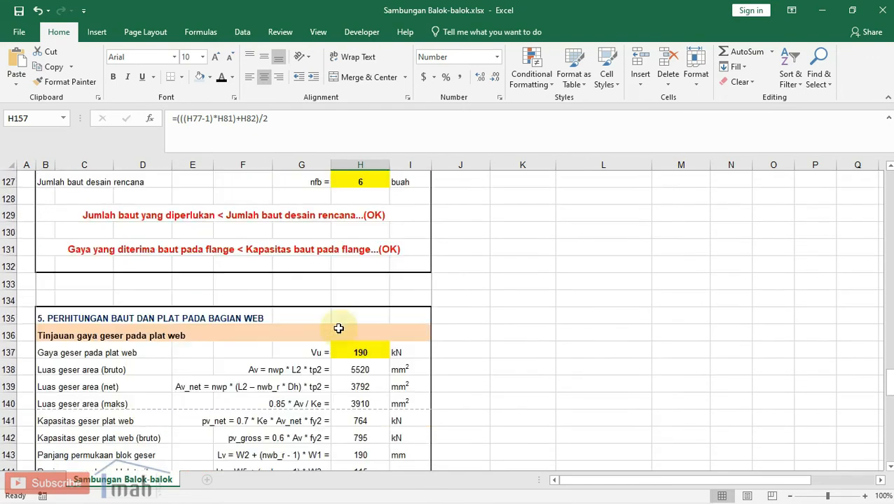
{"action": "scroll", "coordinate": [338, 329], "scroll_direction": "down", "scroll_amount": 3}
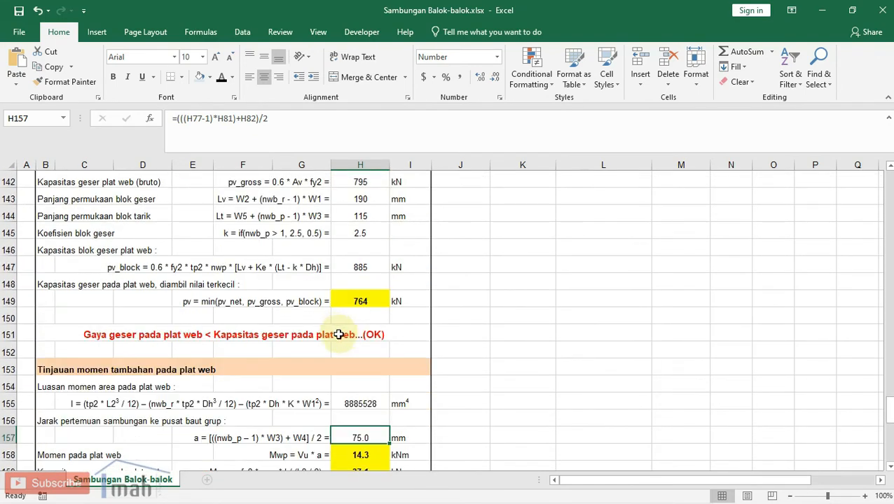
{"action": "scroll", "coordinate": [338, 335], "scroll_direction": "down", "scroll_amount": 1}
{"action": "scroll", "coordinate": [363, 389], "scroll_direction": "down", "scroll_amount": 1}
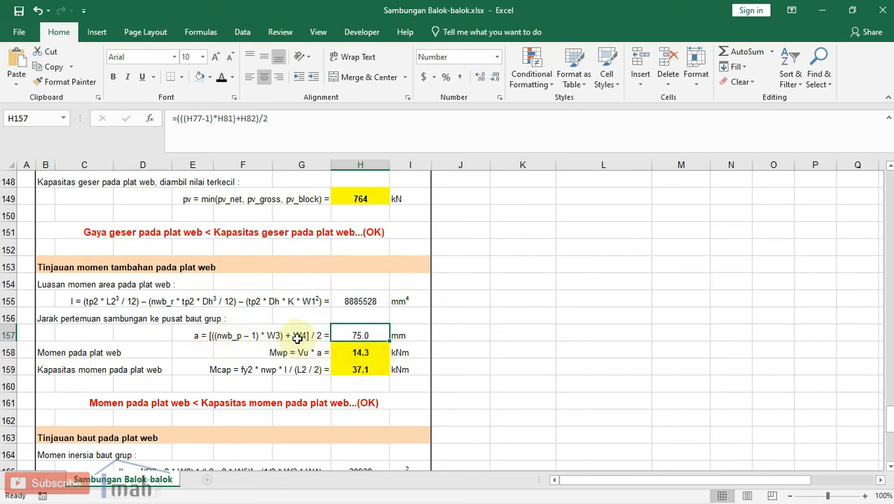
{"action": "left_click", "coordinate": [371, 352]}
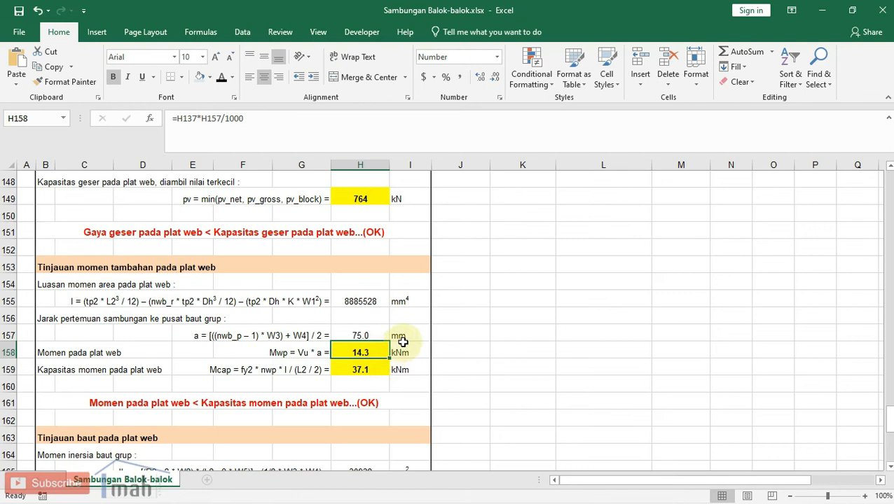
- Inspect the Mcap and Mwp formulas and trace the web plate moment check to those cells, leaving its formula as it is
{"action": "left_click", "coordinate": [361, 371]}
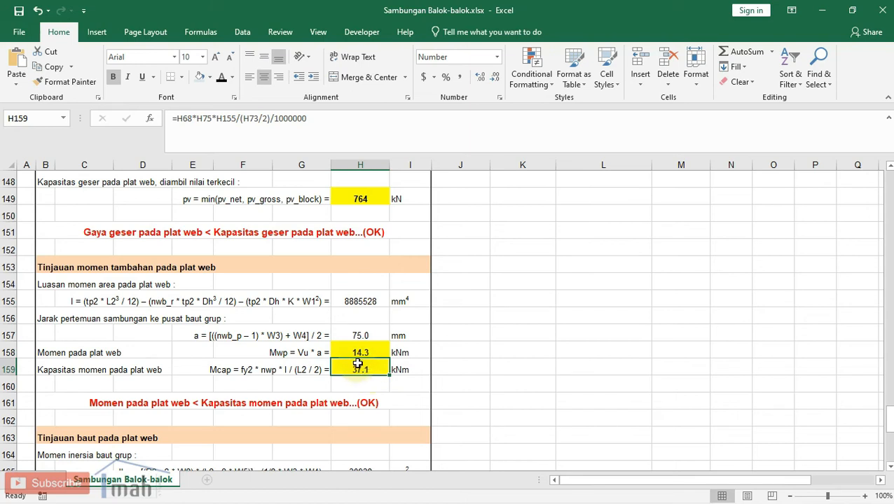
{"action": "left_click", "coordinate": [361, 351]}
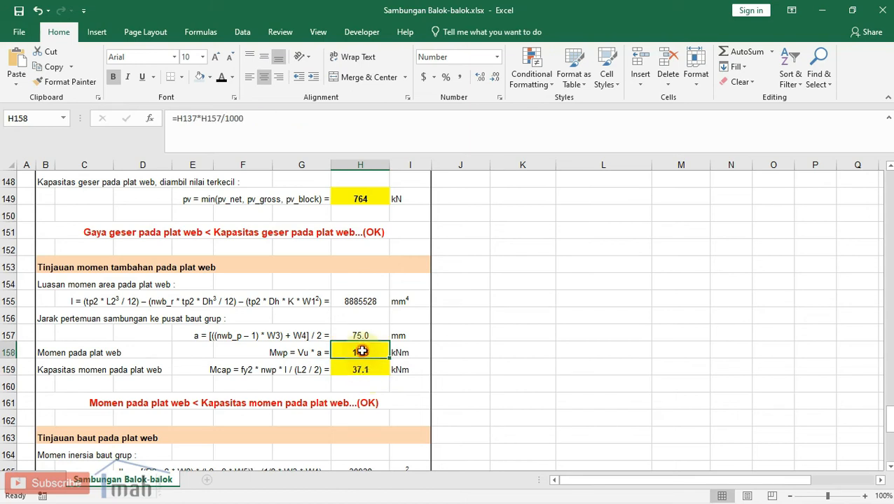
{"action": "double_click", "coordinate": [301, 399]}
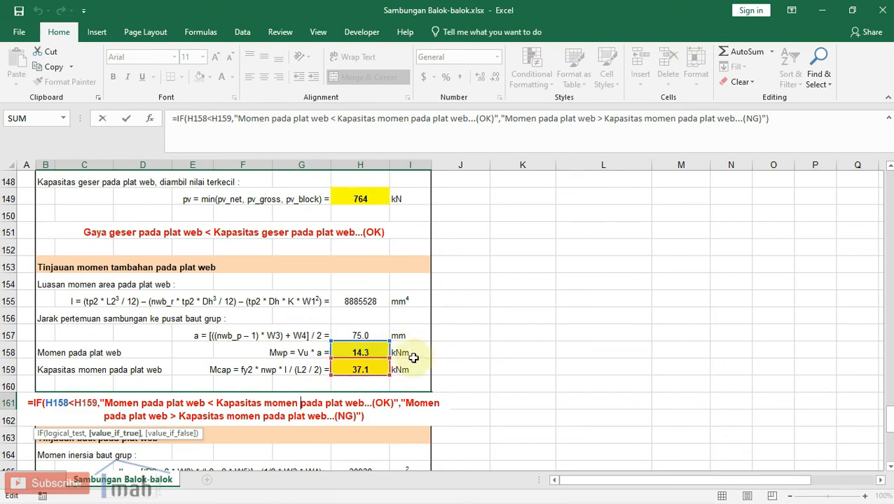
{"action": "key", "text": "Escape"}
- Inspect the web bolt formulas for the bolt group inertia Ibg, direct shear Fv, horizontal force Fmh and resultant Fr
{"action": "scroll", "coordinate": [554, 319], "scroll_direction": "down", "scroll_amount": 3}
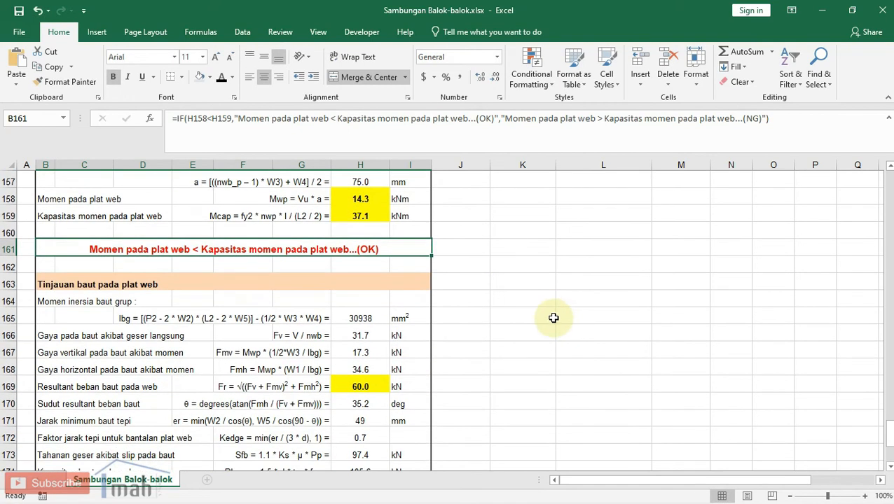
{"action": "scroll", "coordinate": [489, 325], "scroll_direction": "down", "scroll_amount": 1}
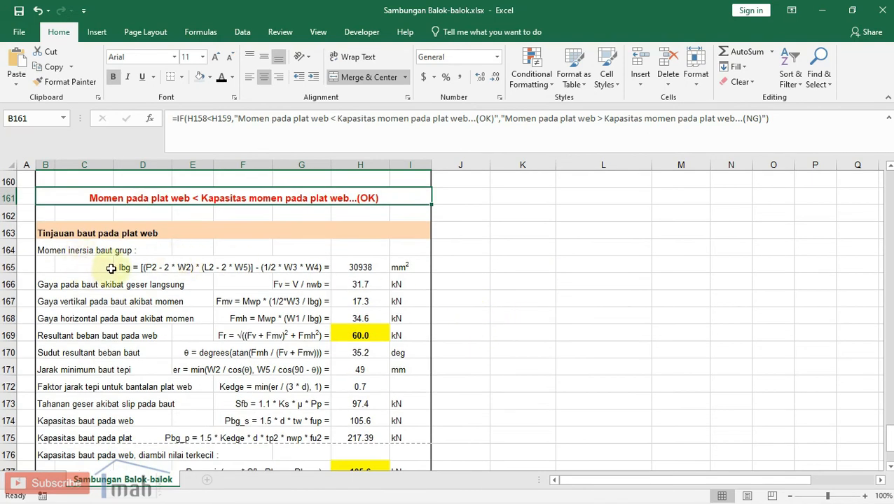
{"action": "left_click", "coordinate": [372, 270]}
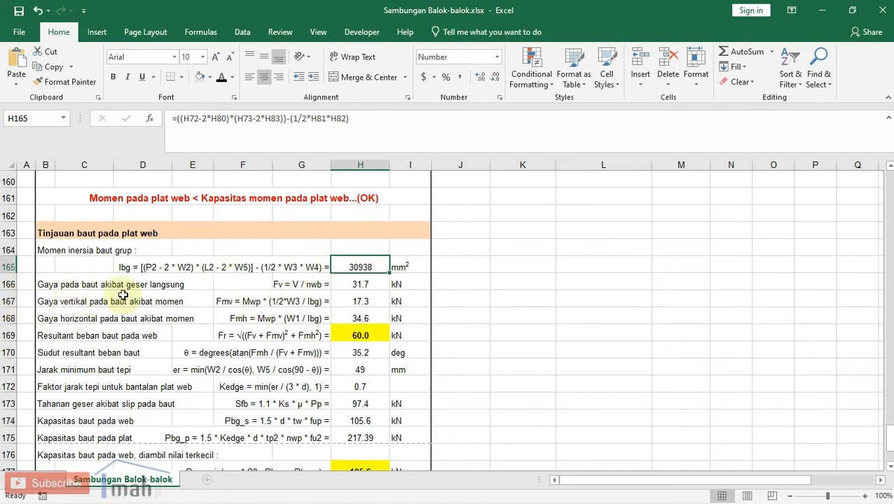
{"action": "left_click", "coordinate": [372, 286]}
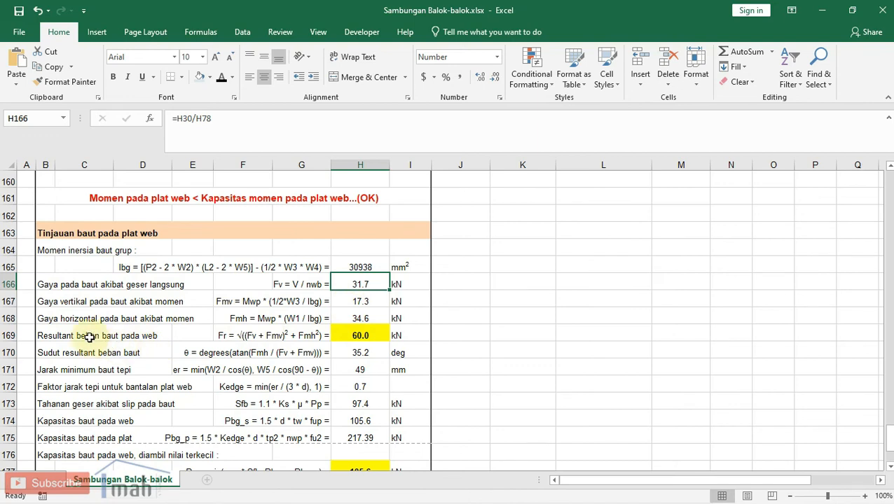
{"action": "left_click", "coordinate": [354, 318]}
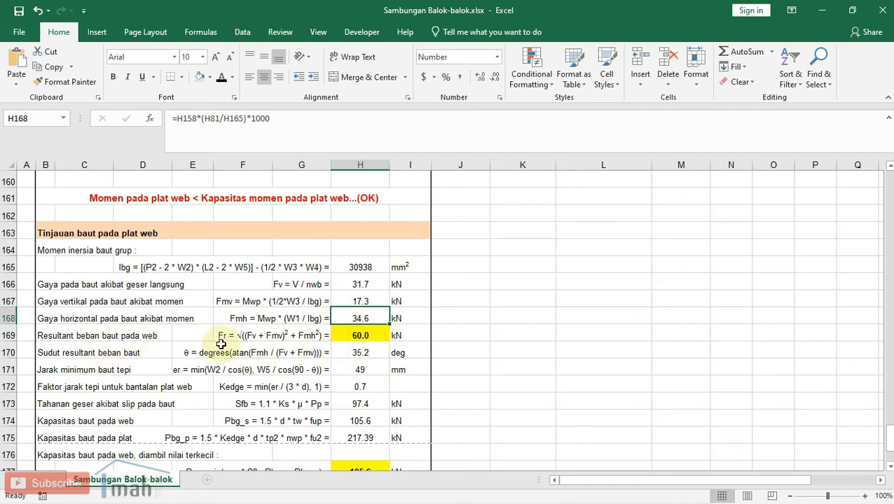
{"action": "left_click", "coordinate": [364, 335]}
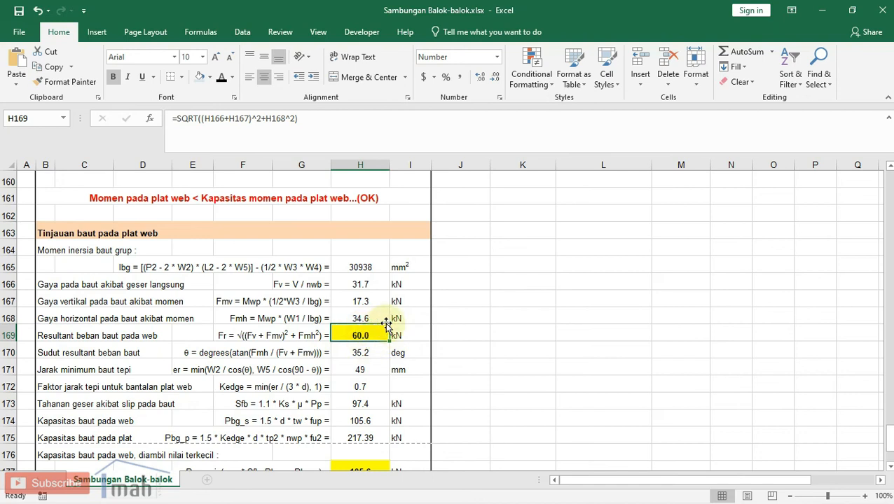
- Inspect the web bolt capacity formula Ps and trace the cells it takes the minimum from, leaving it as it is
{"action": "scroll", "coordinate": [377, 323], "scroll_direction": "down", "scroll_amount": 1}
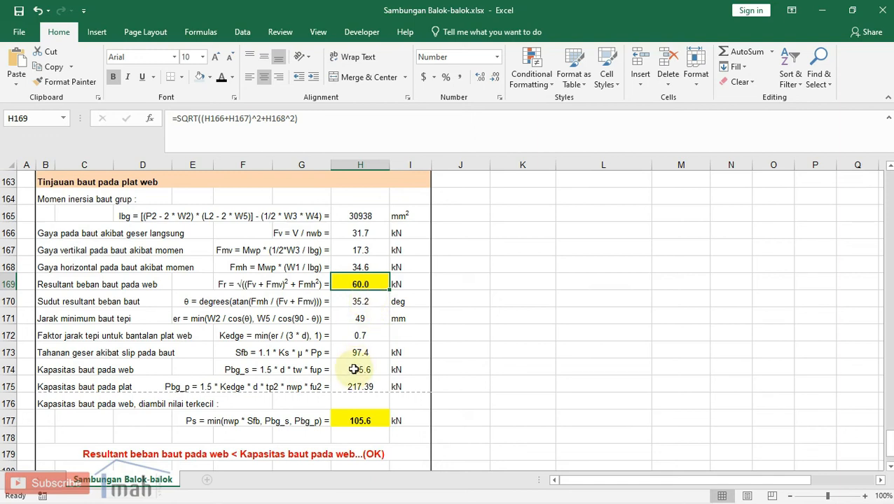
{"action": "scroll", "coordinate": [355, 374], "scroll_direction": "down", "scroll_amount": 1}
{"action": "scroll", "coordinate": [355, 375], "scroll_direction": "down", "scroll_amount": 1}
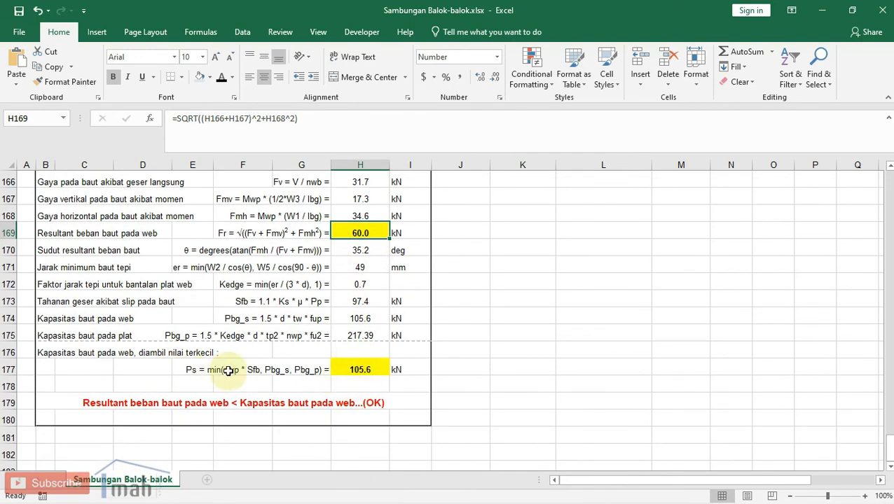
{"action": "left_click", "coordinate": [355, 369]}
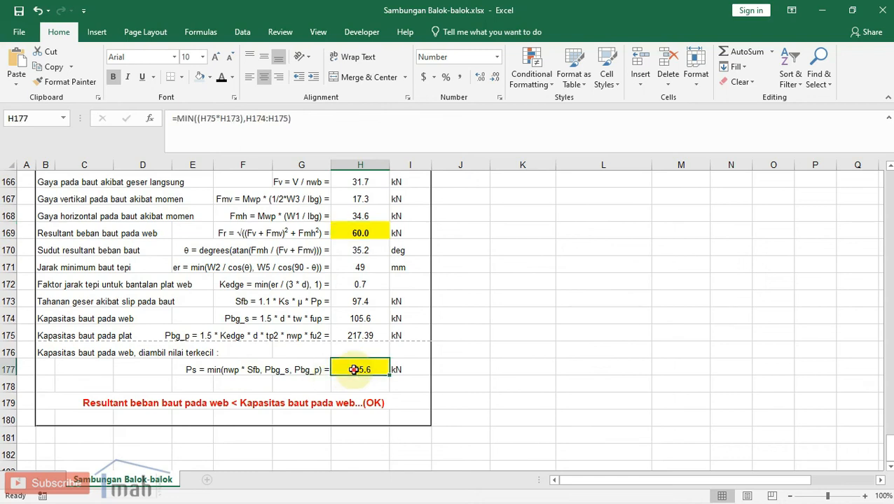
{"action": "double_click", "coordinate": [355, 368]}
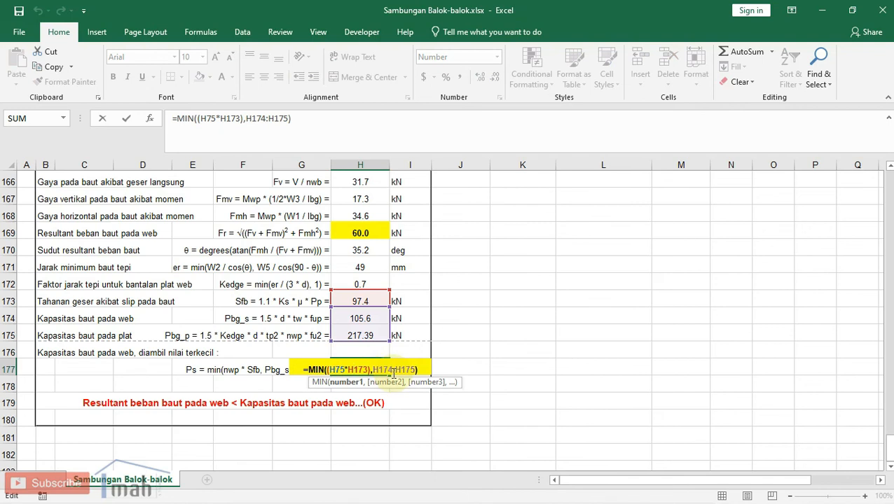
{"action": "key", "text": "Escape"}
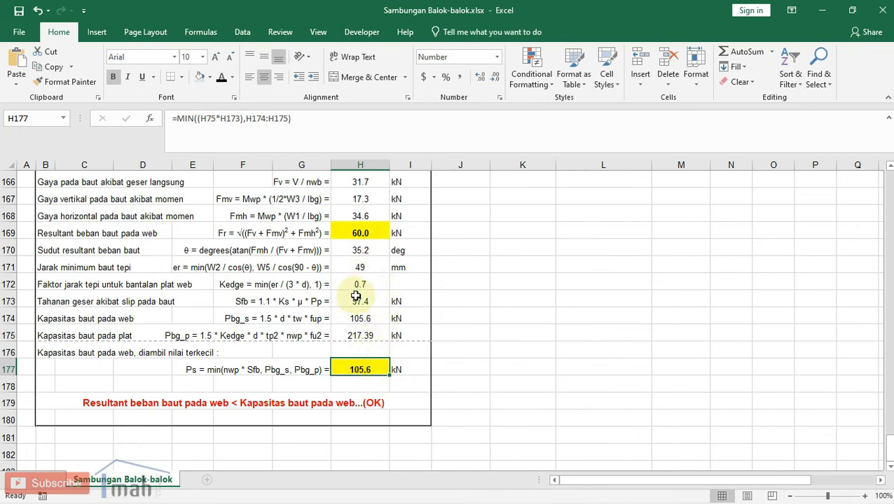
- Trace the web bolt check to the Fr and Ps cells it compares, leaving the formula as it is
{"action": "left_click", "coordinate": [376, 231]}
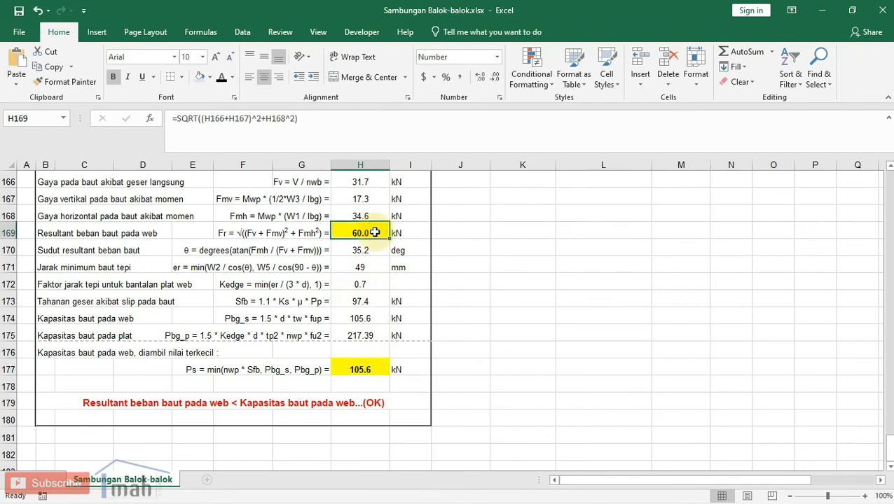
{"action": "double_click", "coordinate": [316, 402]}
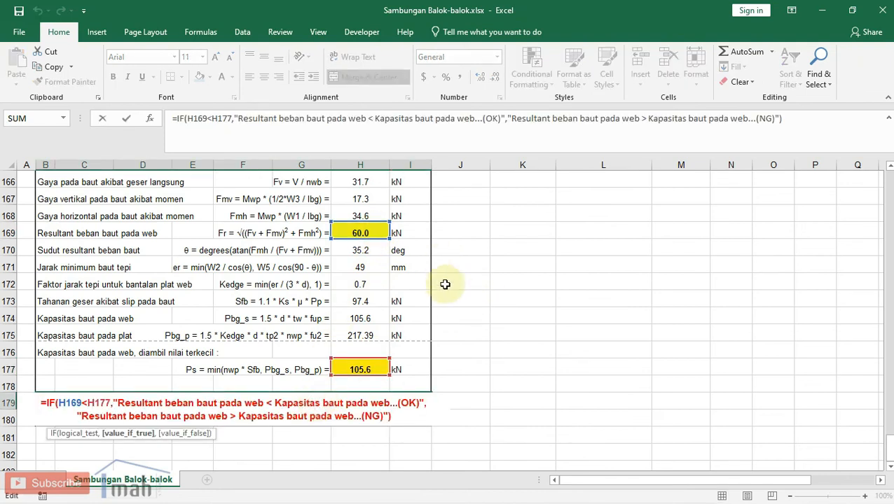
{"action": "key", "text": "Escape"}
{"action": "scroll", "coordinate": [385, 364], "scroll_direction": "down", "scroll_amount": 3}
{"action": "left_click", "coordinate": [384, 363]}
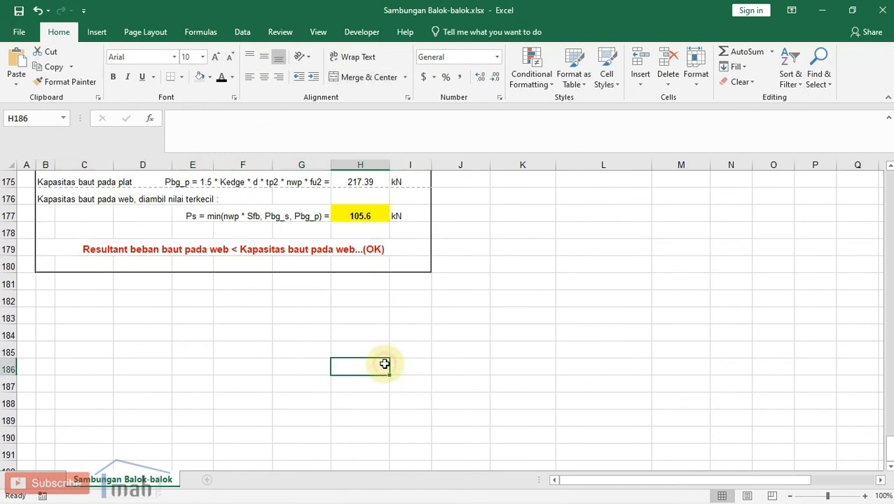
- Recheck the web bolts by comparing the resultant load Fr with the capacity Ps
{"action": "scroll", "coordinate": [384, 363], "scroll_direction": "up", "scroll_amount": 1}
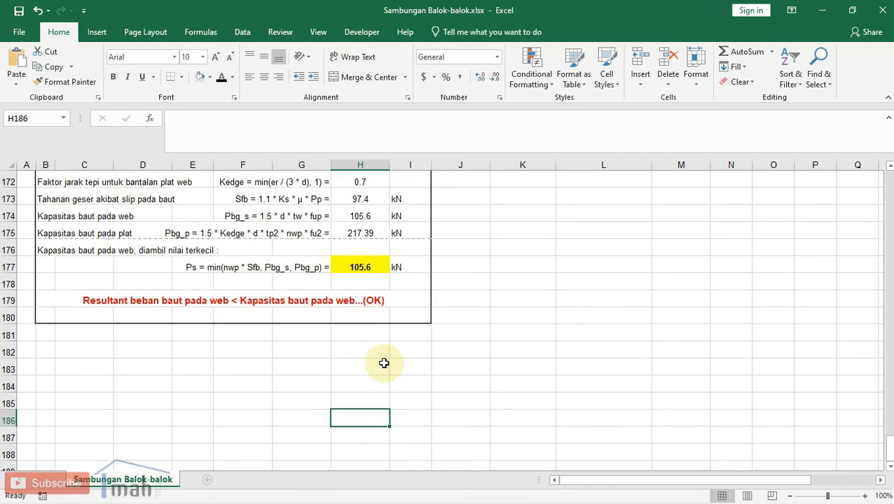
{"action": "left_click", "coordinate": [378, 356]}
{"action": "scroll", "coordinate": [342, 319], "scroll_direction": "up", "scroll_amount": 3}
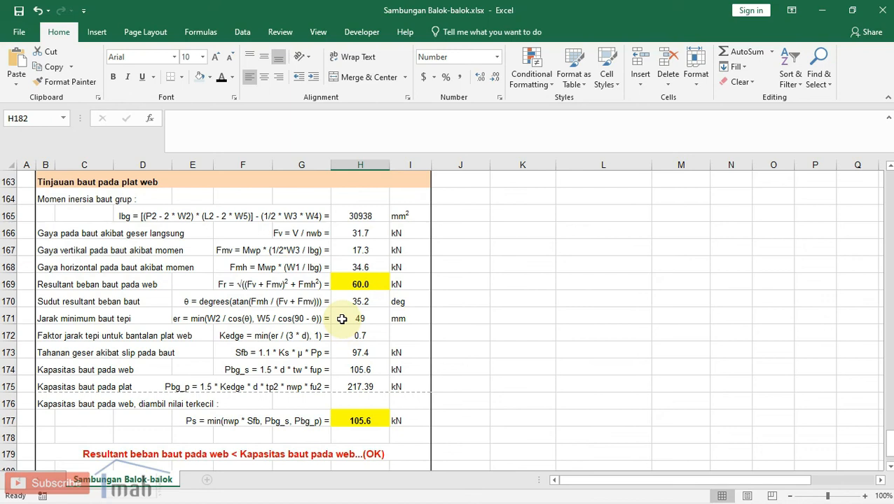
{"action": "scroll", "coordinate": [342, 318], "scroll_direction": "down", "scroll_amount": 1}
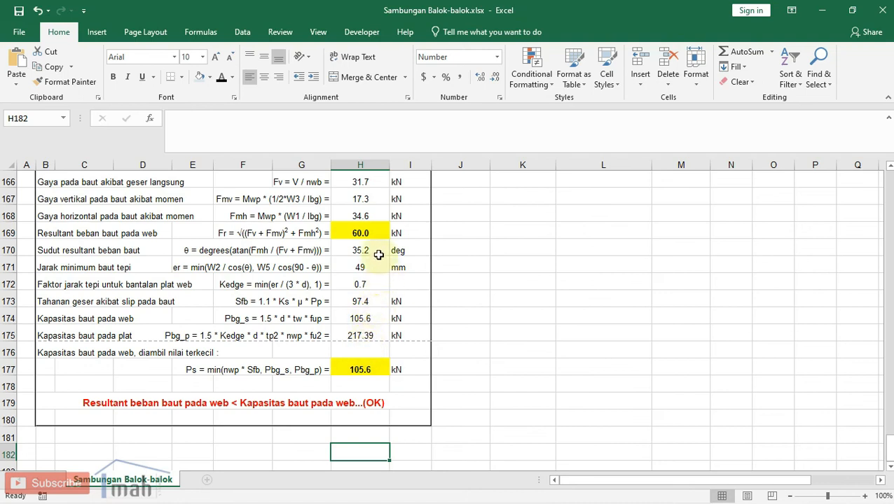
{"action": "left_click", "coordinate": [373, 232]}
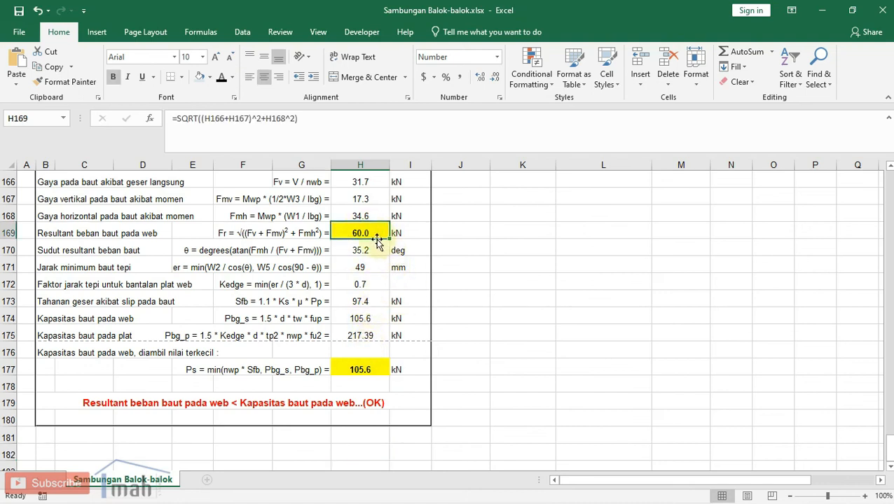
{"action": "left_click", "coordinate": [368, 365]}
- Return to the additional moment section and compare the web plate moment Mwp with its capacity Mcap
{"action": "scroll", "coordinate": [348, 392], "scroll_direction": "up", "scroll_amount": 6}
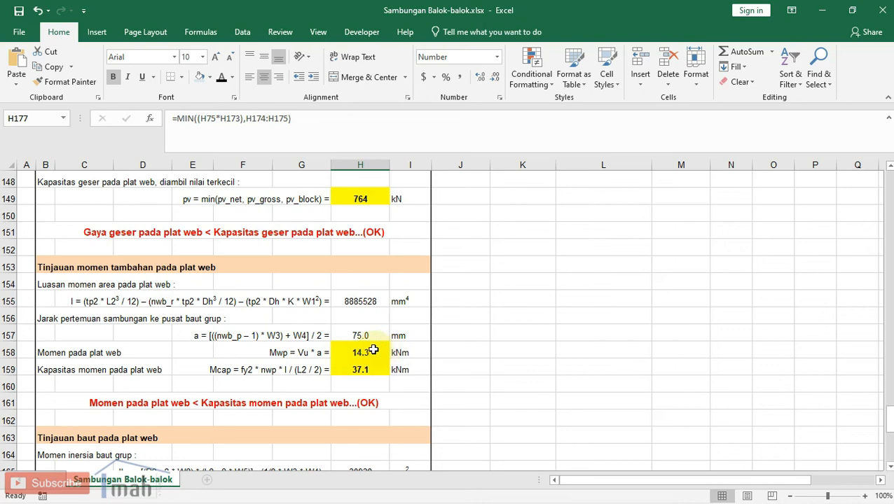
{"action": "left_click", "coordinate": [373, 350]}
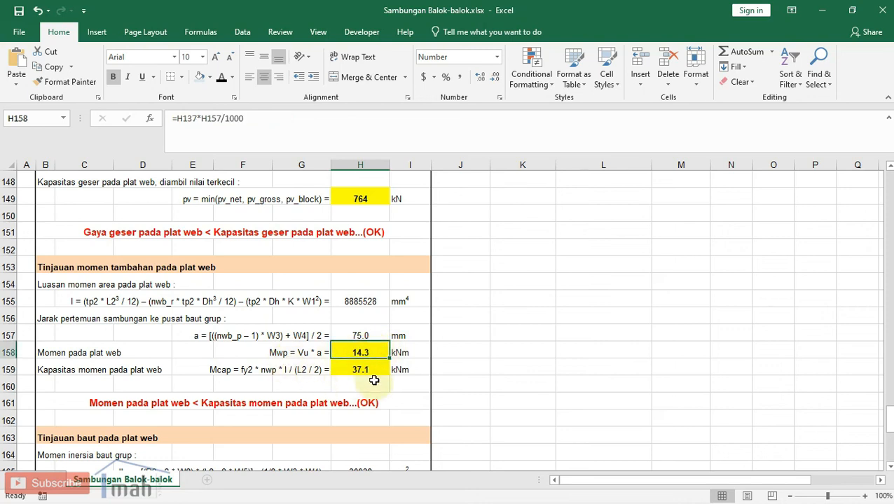
{"action": "left_click", "coordinate": [378, 369]}
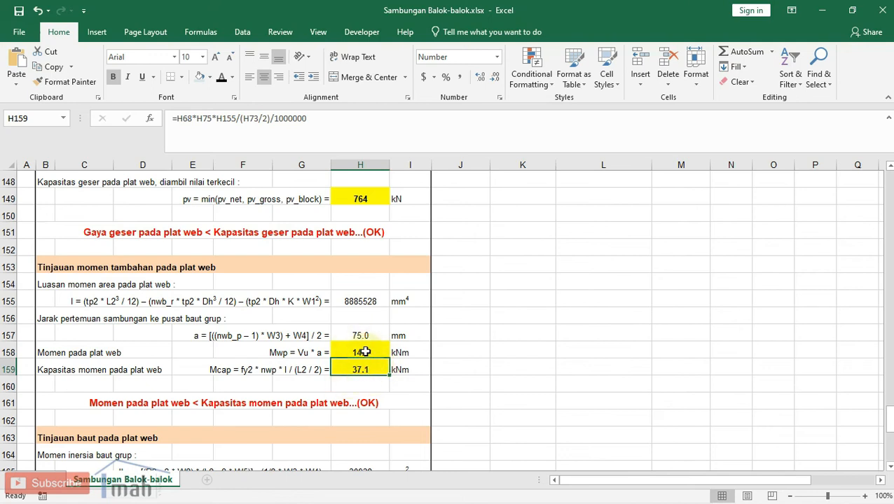
{"action": "left_click", "coordinate": [365, 351]}
{"action": "left_click", "coordinate": [369, 368]}
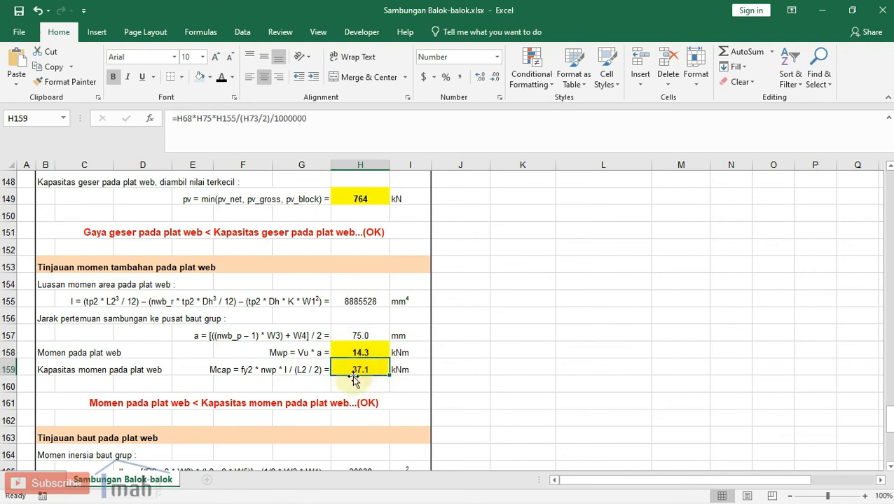
- Return to the web plate shear section and compare the shear force Vu with the shear capacity pv
{"action": "scroll", "coordinate": [353, 372], "scroll_direction": "up", "scroll_amount": 3}
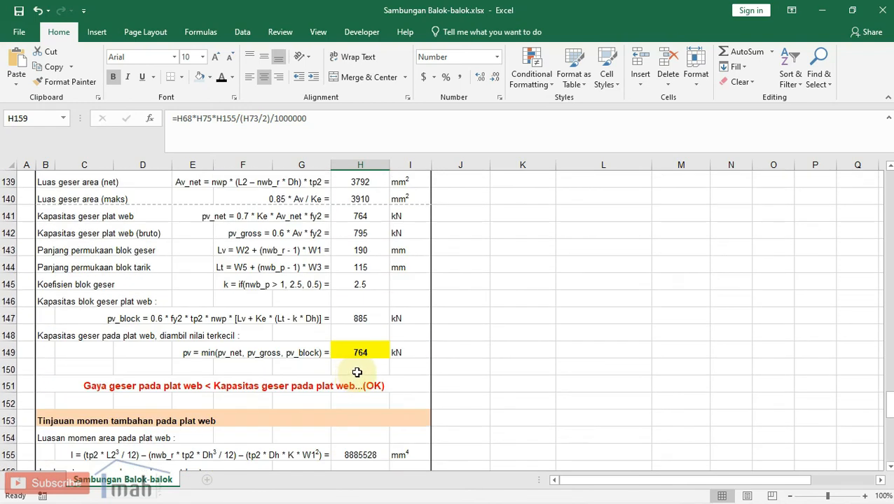
{"action": "scroll", "coordinate": [357, 369], "scroll_direction": "up", "scroll_amount": 3}
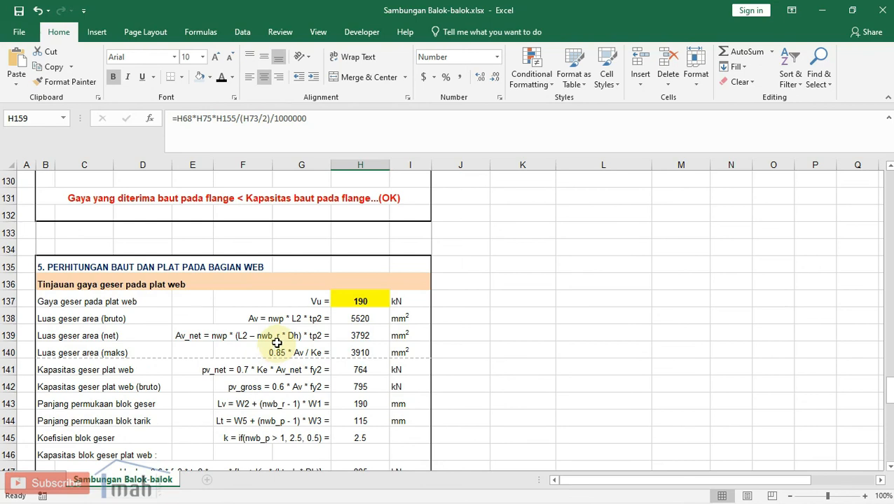
{"action": "scroll", "coordinate": [278, 343], "scroll_direction": "down", "scroll_amount": 1}
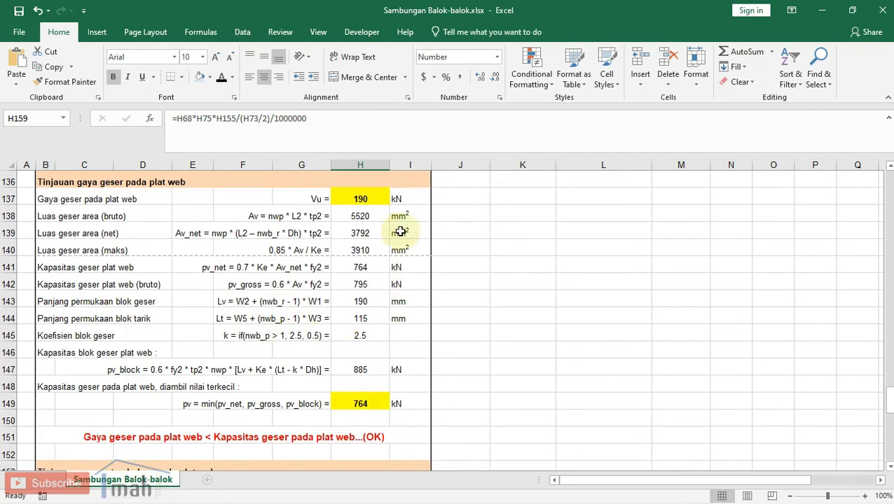
{"action": "left_click", "coordinate": [377, 195]}
{"action": "scroll", "coordinate": [367, 234], "scroll_direction": "down", "scroll_amount": 1}
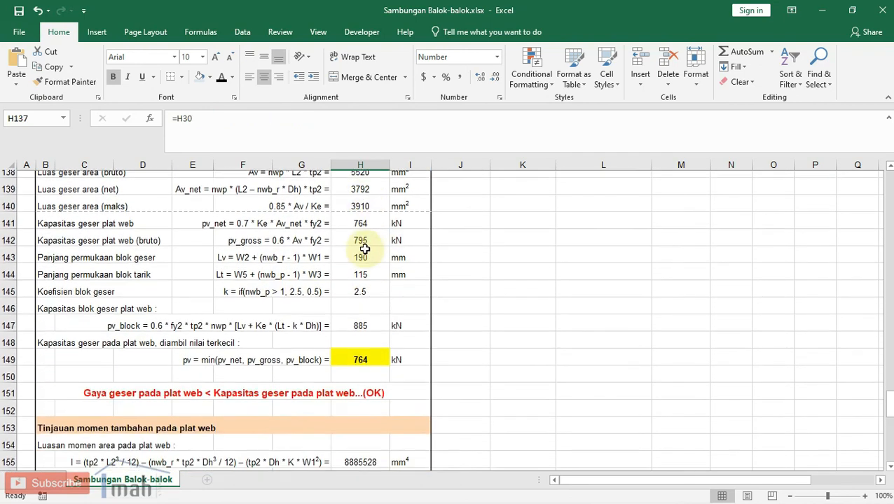
{"action": "left_click", "coordinate": [351, 356]}
{"action": "scroll", "coordinate": [367, 365], "scroll_direction": "up", "scroll_amount": 1}
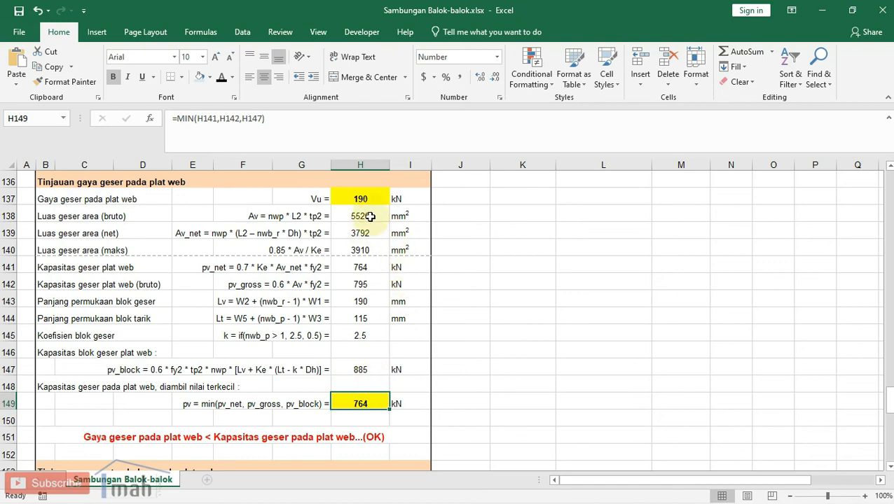
{"action": "scroll", "coordinate": [359, 265], "scroll_direction": "down", "scroll_amount": 2}
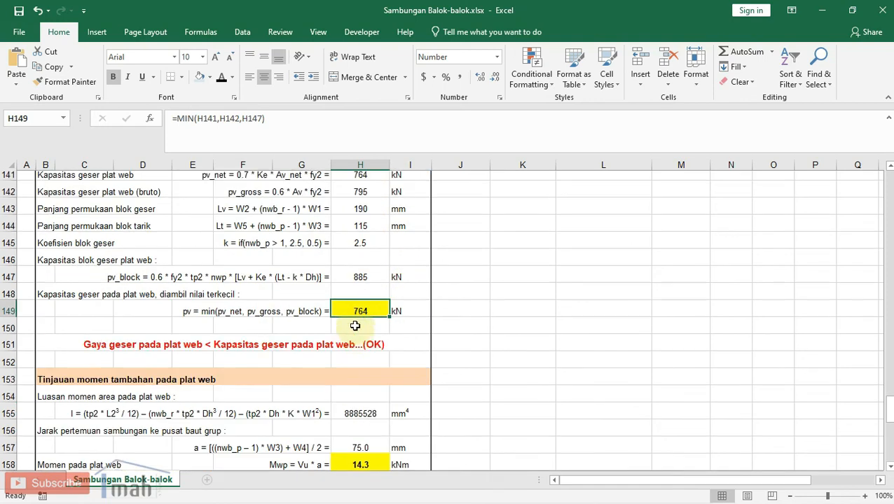
- Return to the flange bolt section and compare the force per bolt Ff / nfb with the bolt capacity Ps
{"action": "scroll", "coordinate": [356, 322], "scroll_direction": "up", "scroll_amount": 4}
{"action": "scroll", "coordinate": [343, 361], "scroll_direction": "up", "scroll_amount": 6}
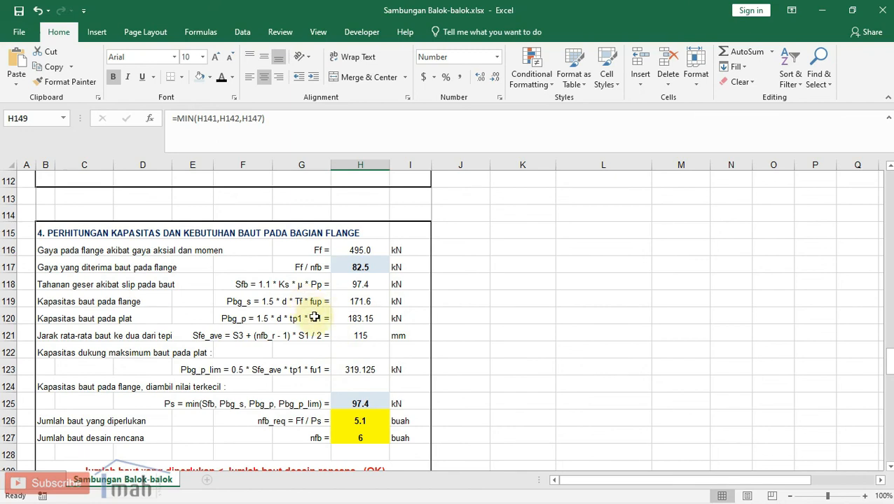
{"action": "scroll", "coordinate": [314, 317], "scroll_direction": "down", "scroll_amount": 2}
{"action": "scroll", "coordinate": [350, 322], "scroll_direction": "up", "scroll_amount": 2}
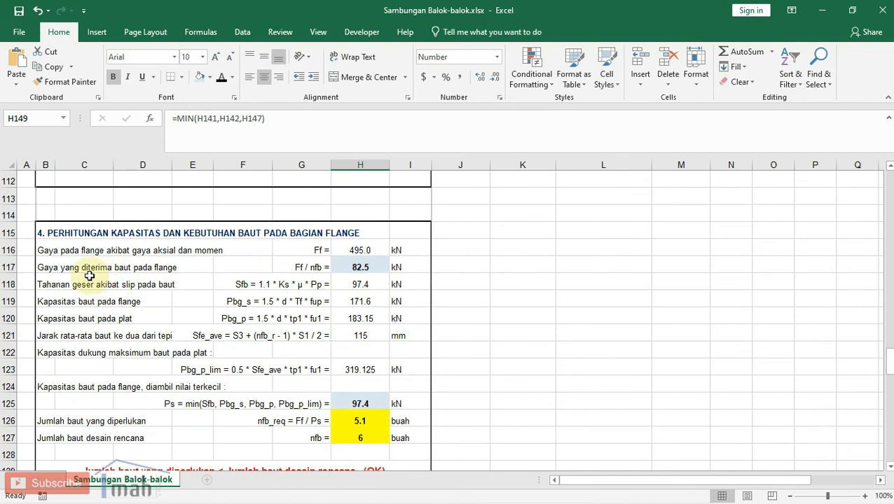
{"action": "left_click", "coordinate": [371, 266]}
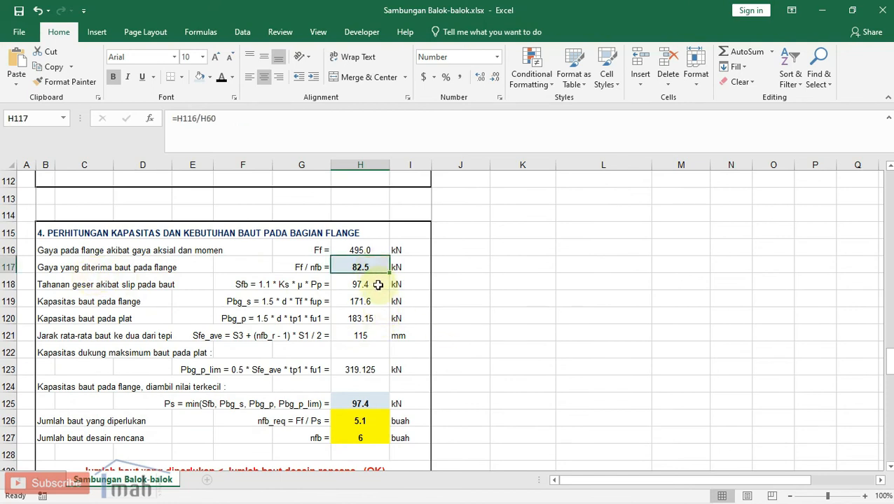
{"action": "scroll", "coordinate": [376, 287], "scroll_direction": "down", "scroll_amount": 1}
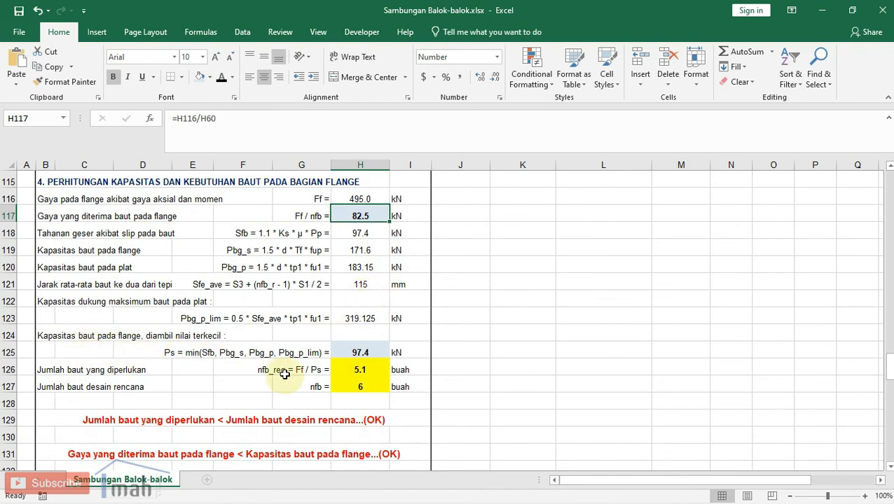
{"action": "left_click", "coordinate": [374, 351]}
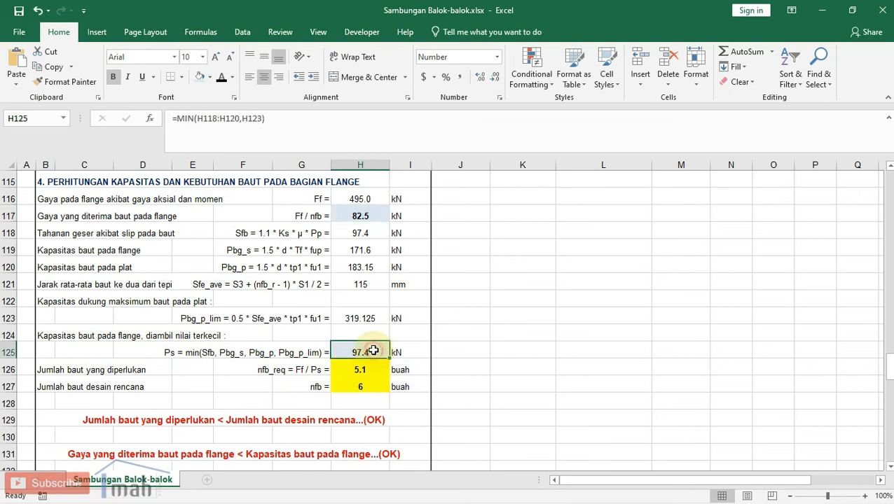
{"action": "left_click", "coordinate": [371, 216]}
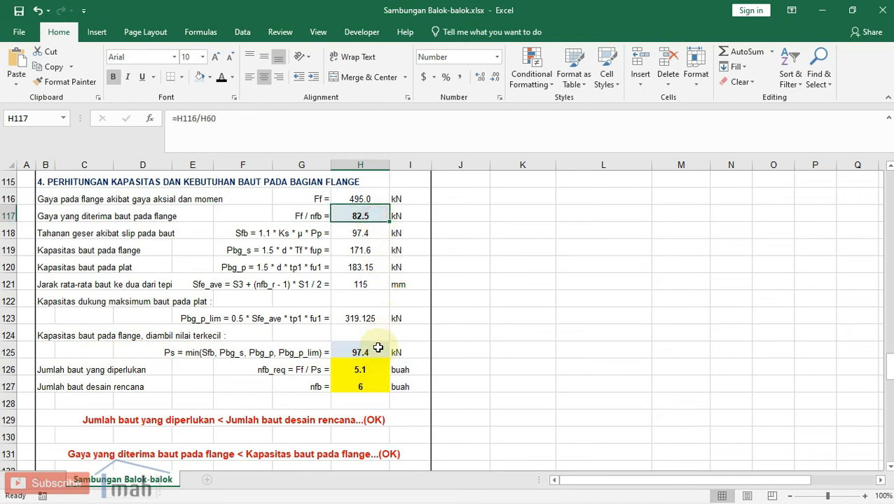
{"action": "left_click", "coordinate": [383, 344]}
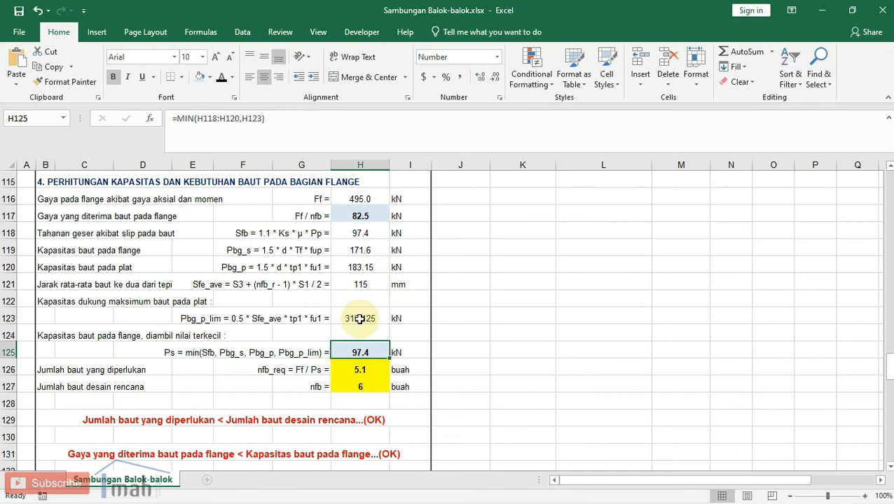
- Compare the required number of flange bolts nfb_req with the designed number nfb
{"action": "scroll", "coordinate": [358, 273], "scroll_direction": "down", "scroll_amount": 1}
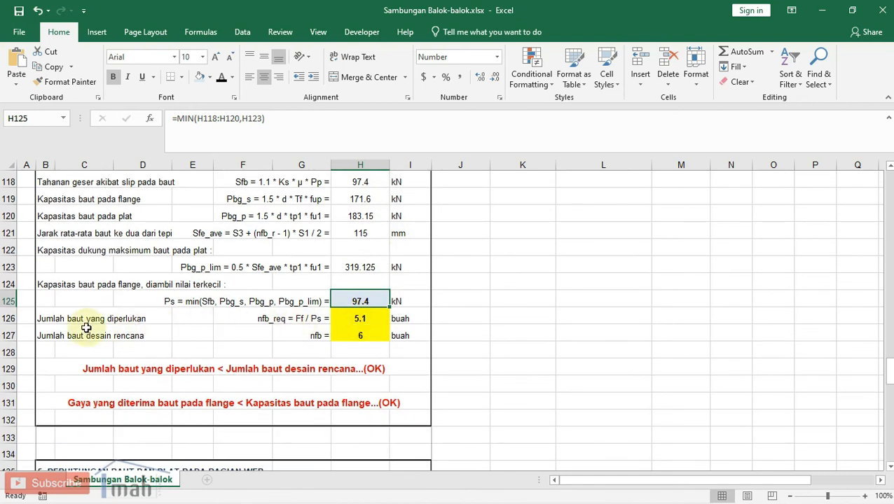
{"action": "left_click", "coordinate": [371, 317]}
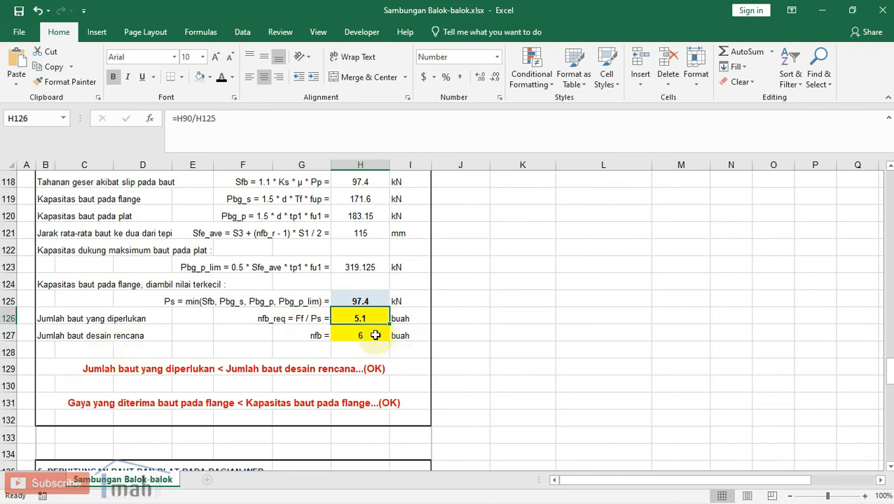
{"action": "left_click", "coordinate": [373, 337]}
{"action": "scroll", "coordinate": [367, 387], "scroll_direction": "up", "scroll_amount": 1}
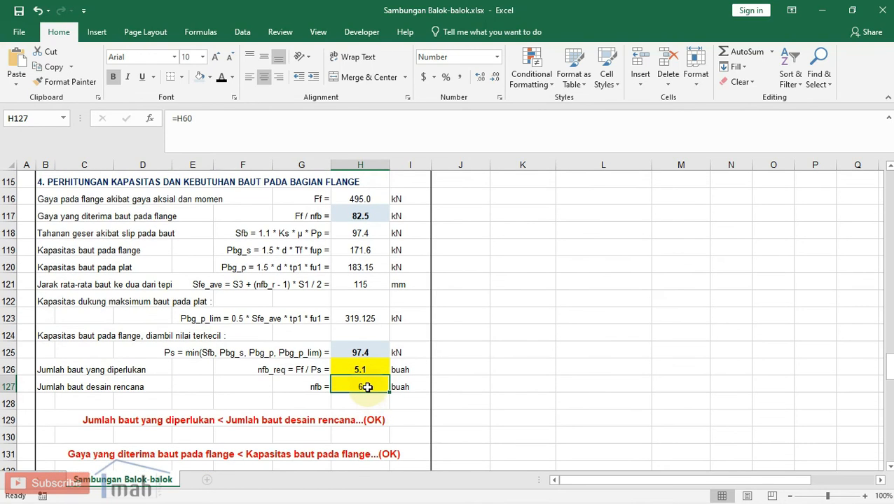
- Return to the flange plate area check and compare the minimum effective area Ff / fy1 with the effective area Aep
{"action": "scroll", "coordinate": [363, 387], "scroll_direction": "up", "scroll_amount": 5}
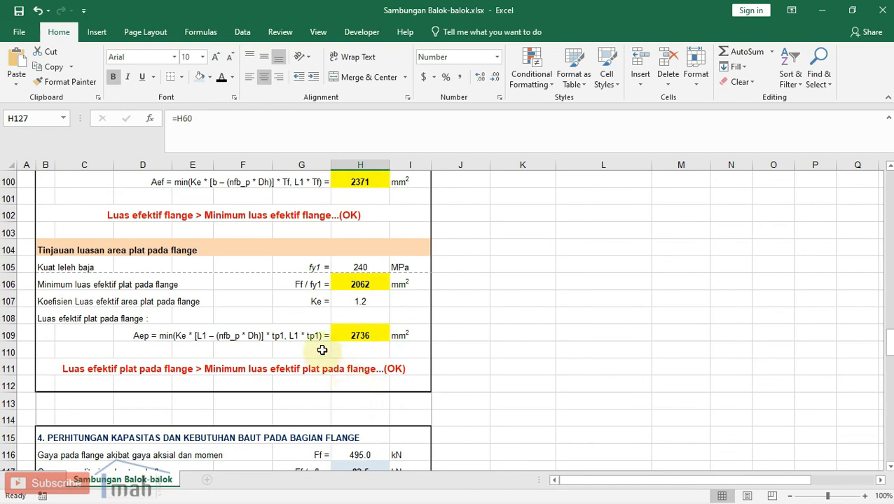
{"action": "scroll", "coordinate": [321, 351], "scroll_direction": "up", "scroll_amount": 1}
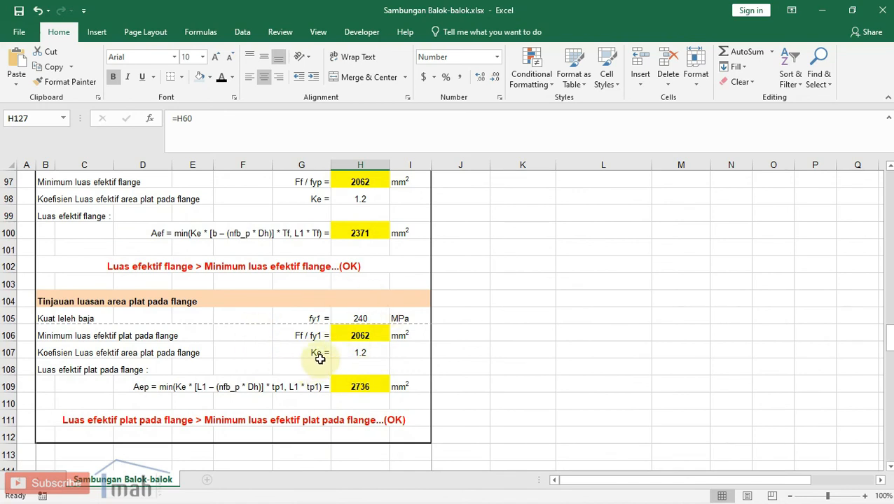
{"action": "left_click", "coordinate": [372, 335]}
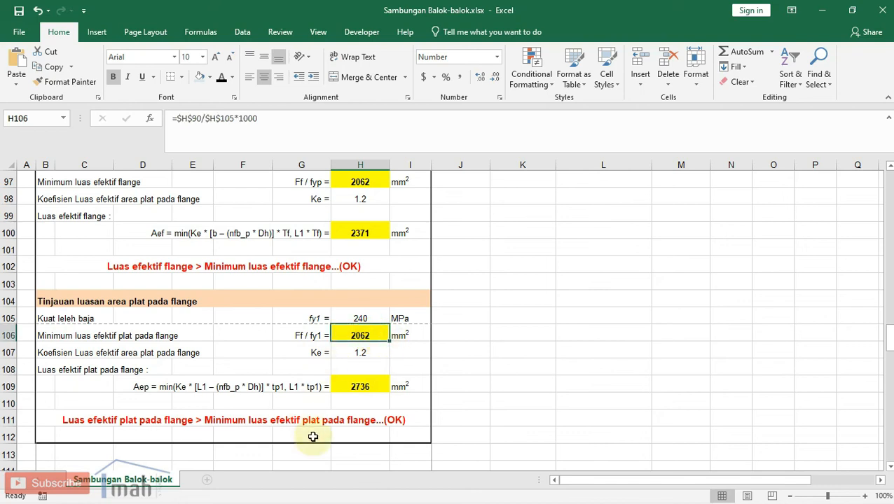
{"action": "left_click", "coordinate": [358, 386]}
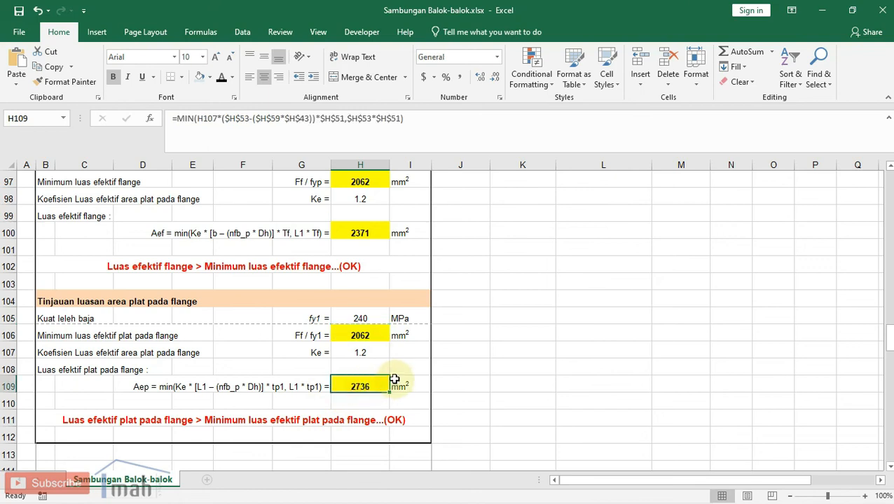
- Return to the flange area check and compare the minimum effective area Ff / fyp with the effective flange area Aef
{"action": "scroll", "coordinate": [389, 382], "scroll_direction": "up", "scroll_amount": 3}
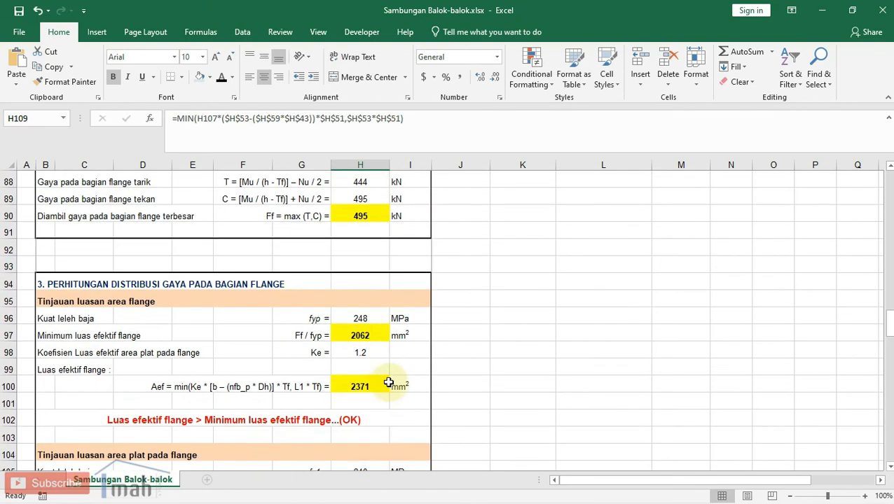
{"action": "left_click", "coordinate": [376, 334]}
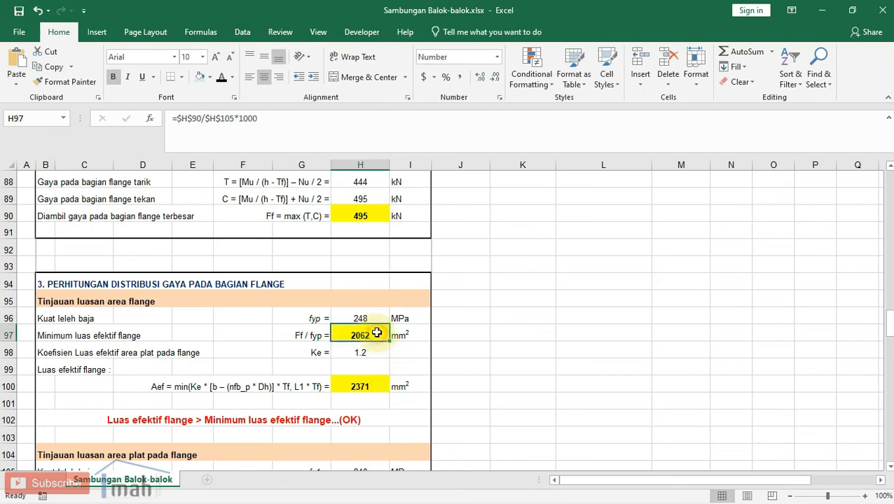
{"action": "left_click", "coordinate": [376, 387]}
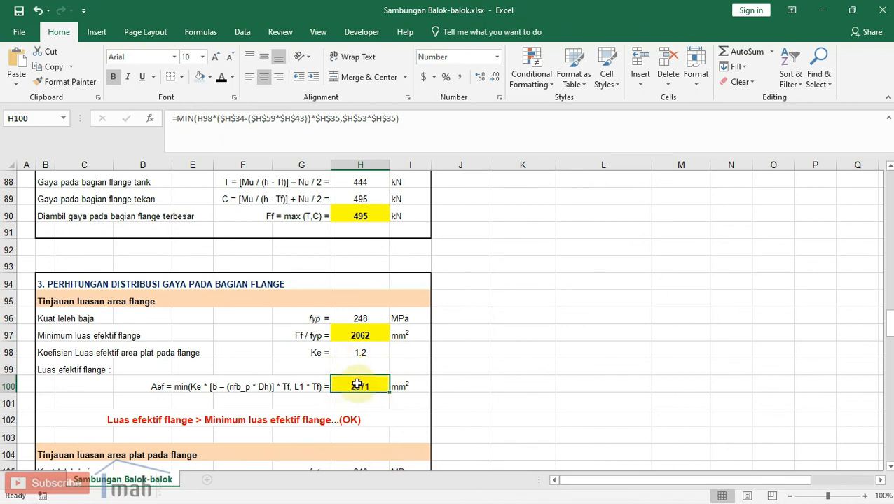
- Go back through the input data to the sheet's title and examine the flange and web connection drawings
{"action": "scroll", "coordinate": [357, 385], "scroll_direction": "up", "scroll_amount": 3}
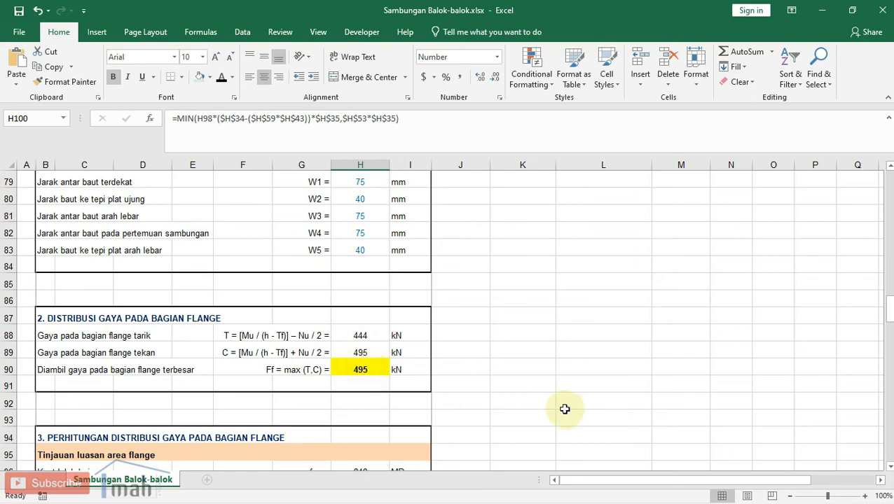
{"action": "scroll", "coordinate": [353, 361], "scroll_direction": "up", "scroll_amount": 4}
{"action": "scroll", "coordinate": [357, 382], "scroll_direction": "up", "scroll_amount": 5}
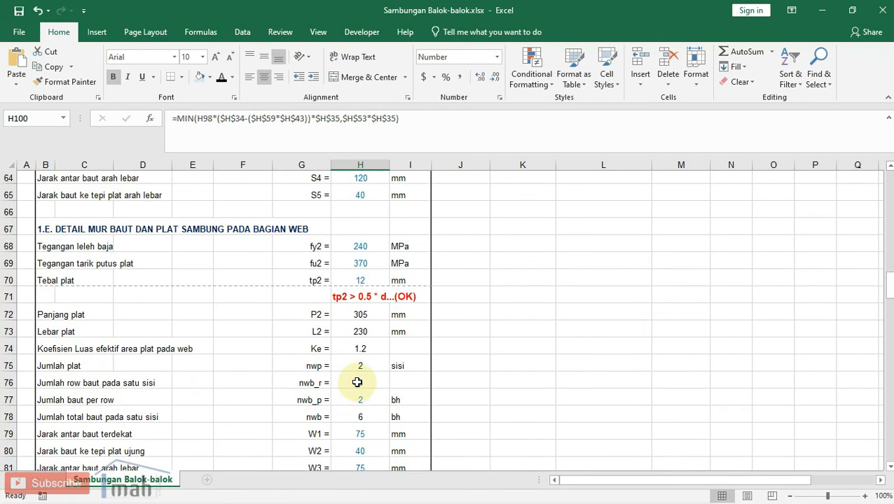
{"action": "scroll", "coordinate": [354, 378], "scroll_direction": "up", "scroll_amount": 13}
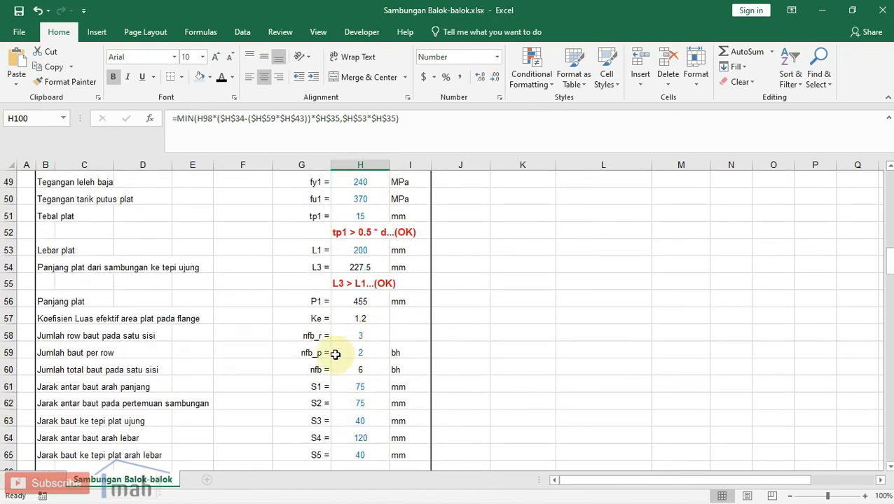
{"action": "scroll", "coordinate": [335, 357], "scroll_direction": "up", "scroll_amount": 4}
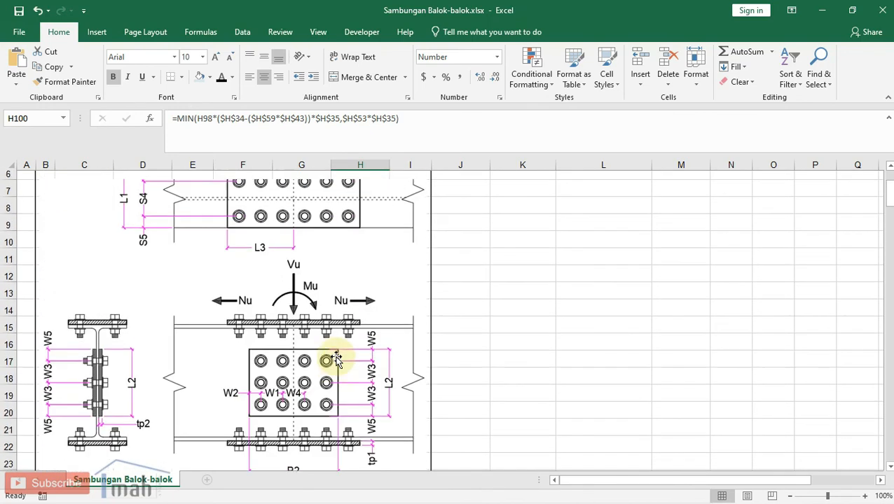
{"action": "scroll", "coordinate": [353, 364], "scroll_direction": "down", "scroll_amount": 1}
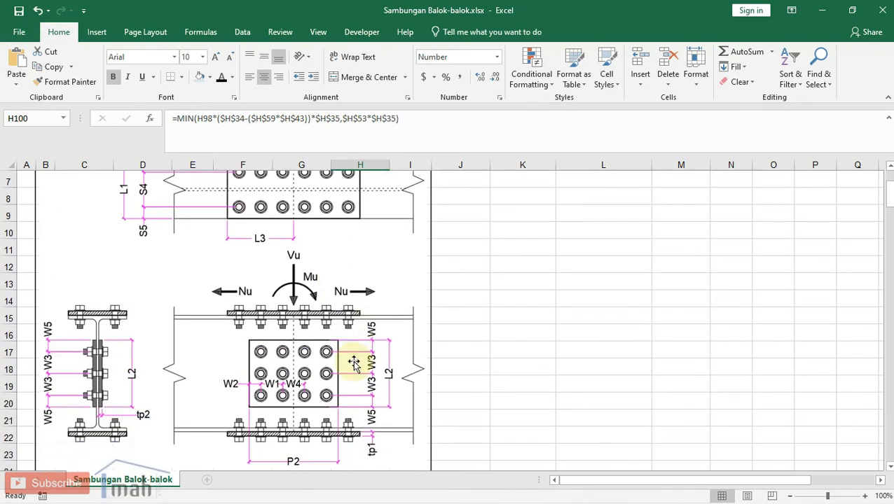
{"action": "scroll", "coordinate": [317, 328], "scroll_direction": "down", "scroll_amount": 1}
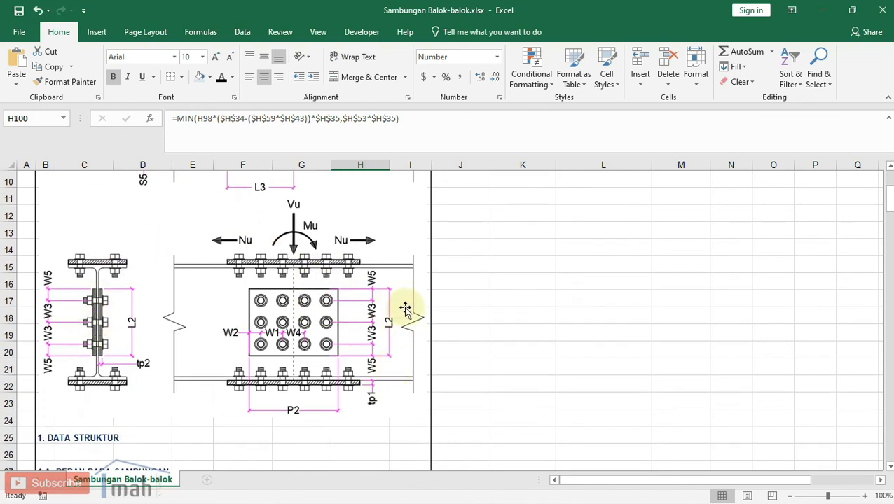
{"action": "scroll", "coordinate": [325, 282], "scroll_direction": "up", "scroll_amount": 3}
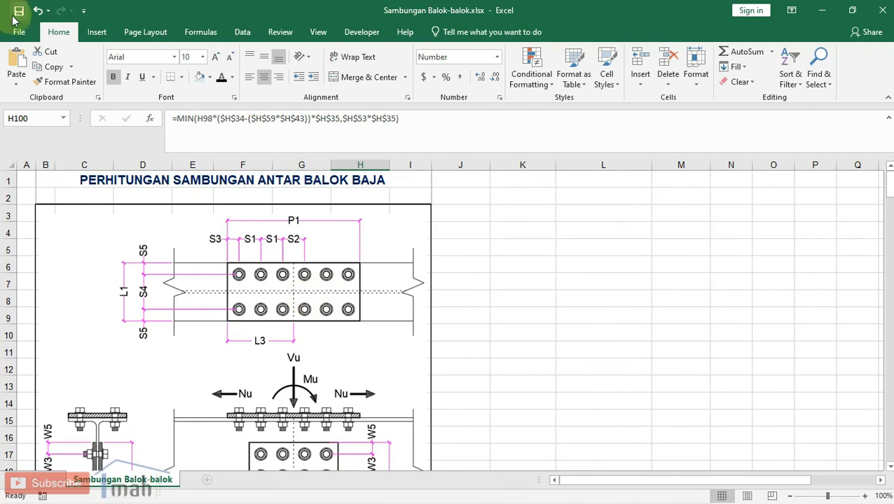
- Review the load, steel profile, bolt and flange plate inputs once more and return to the sheet's title
{"action": "scroll", "coordinate": [314, 281], "scroll_direction": "down", "scroll_amount": 2}
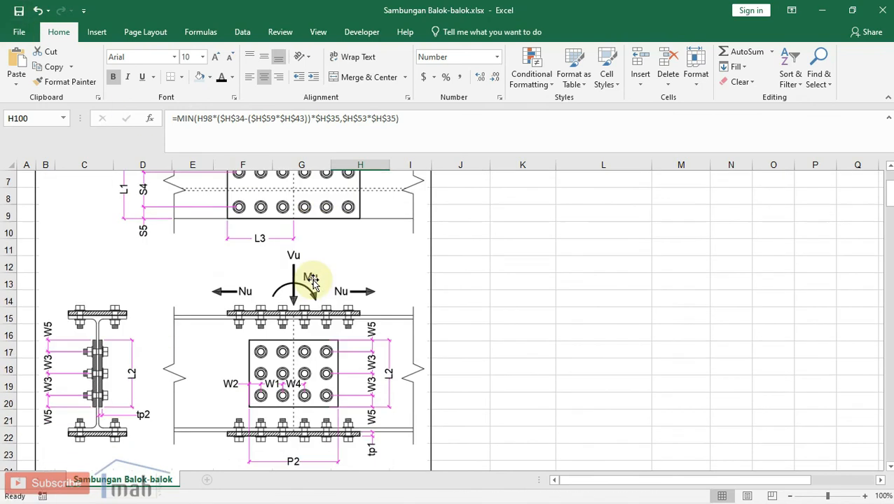
{"action": "scroll", "coordinate": [278, 300], "scroll_direction": "down", "scroll_amount": 8}
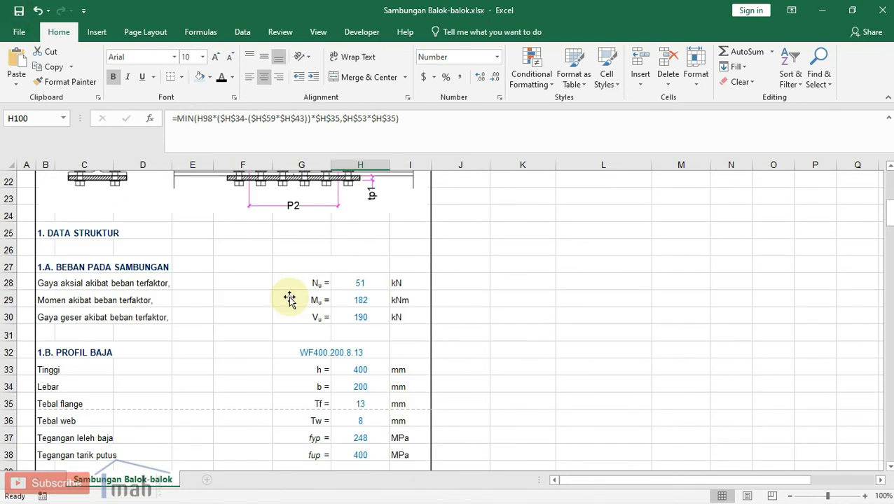
{"action": "scroll", "coordinate": [357, 232], "scroll_direction": "down", "scroll_amount": 1}
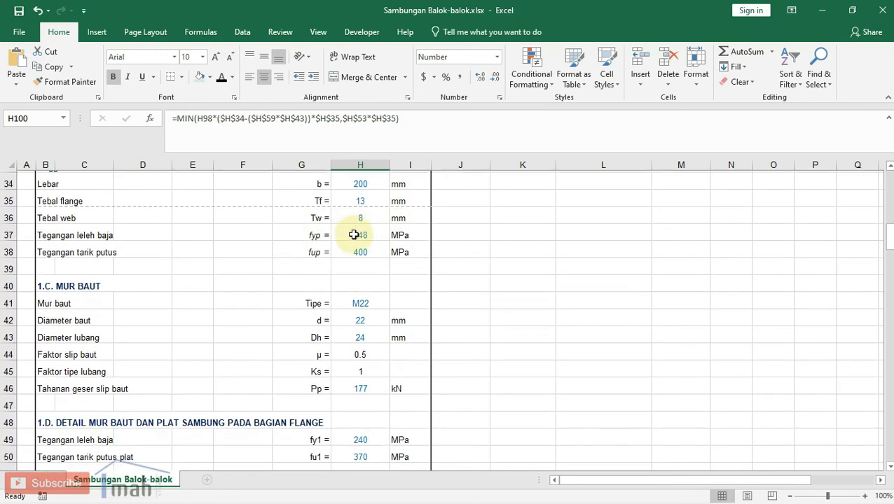
{"action": "scroll", "coordinate": [353, 334], "scroll_direction": "down", "scroll_amount": 2}
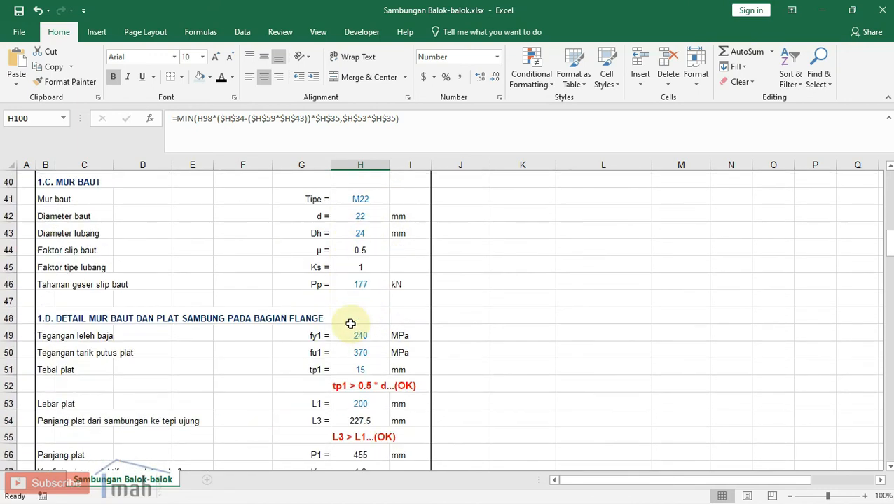
{"action": "scroll", "coordinate": [350, 318], "scroll_direction": "down", "scroll_amount": 2}
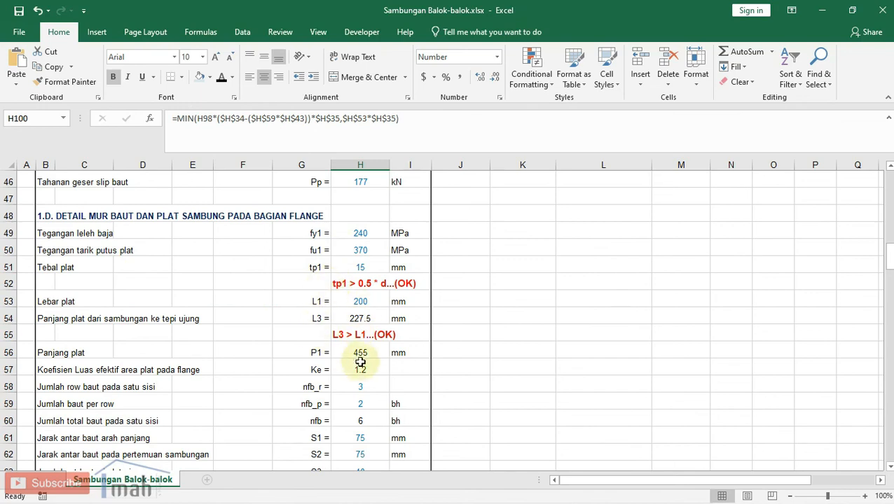
{"action": "scroll", "coordinate": [358, 359], "scroll_direction": "down", "scroll_amount": 1}
{"action": "scroll", "coordinate": [357, 359], "scroll_direction": "down", "scroll_amount": 4}
{"action": "scroll", "coordinate": [350, 355], "scroll_direction": "up", "scroll_amount": 7}
{"action": "scroll", "coordinate": [341, 354], "scroll_direction": "up", "scroll_amount": 8}
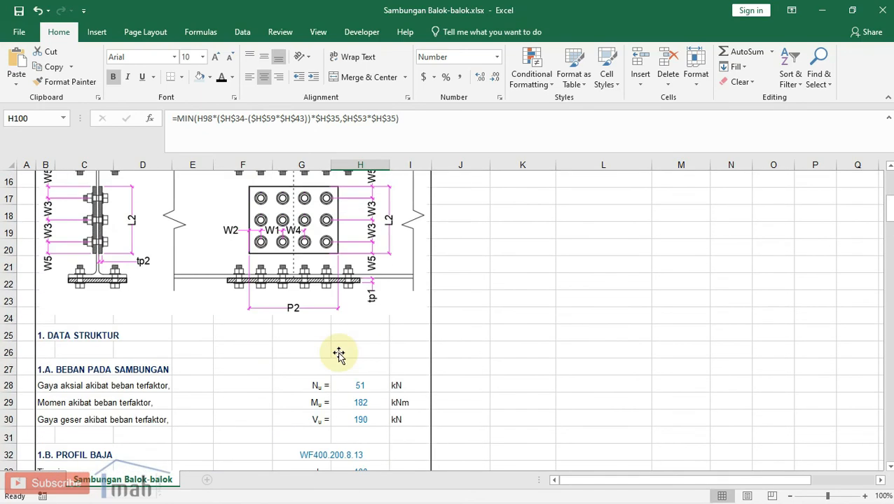
{"action": "scroll", "coordinate": [339, 355], "scroll_direction": "up", "scroll_amount": 5}
{"action": "scroll", "coordinate": [334, 336], "scroll_direction": "up", "scroll_amount": 1}
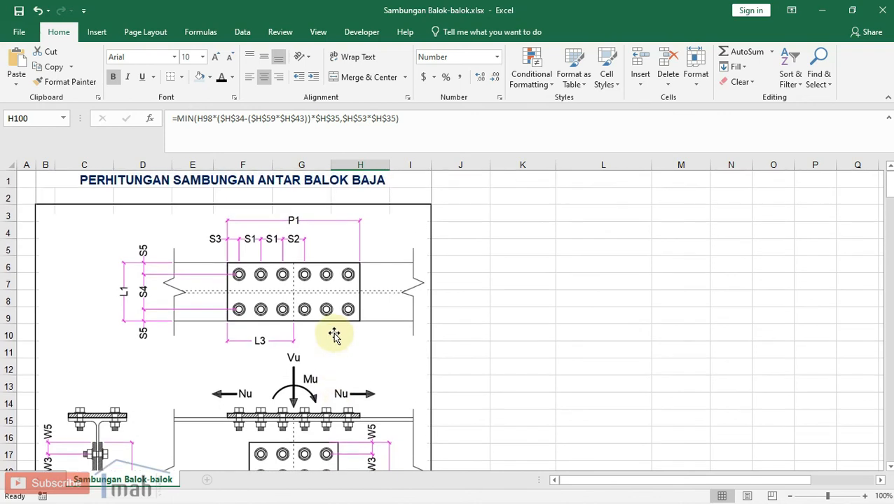